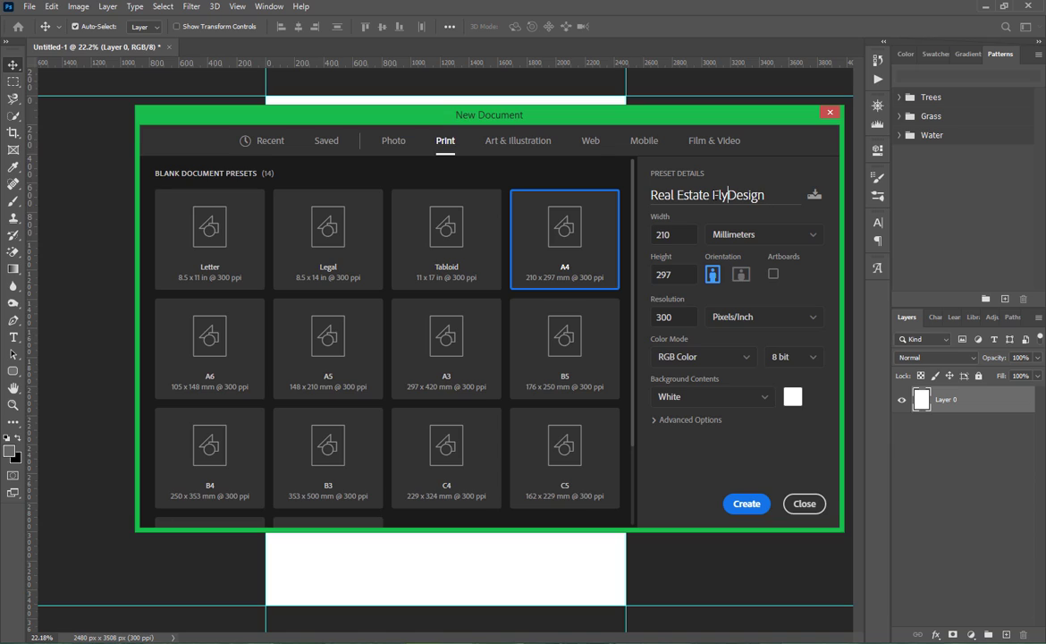
type("er")
key("Tab")
left_click(765, 235)
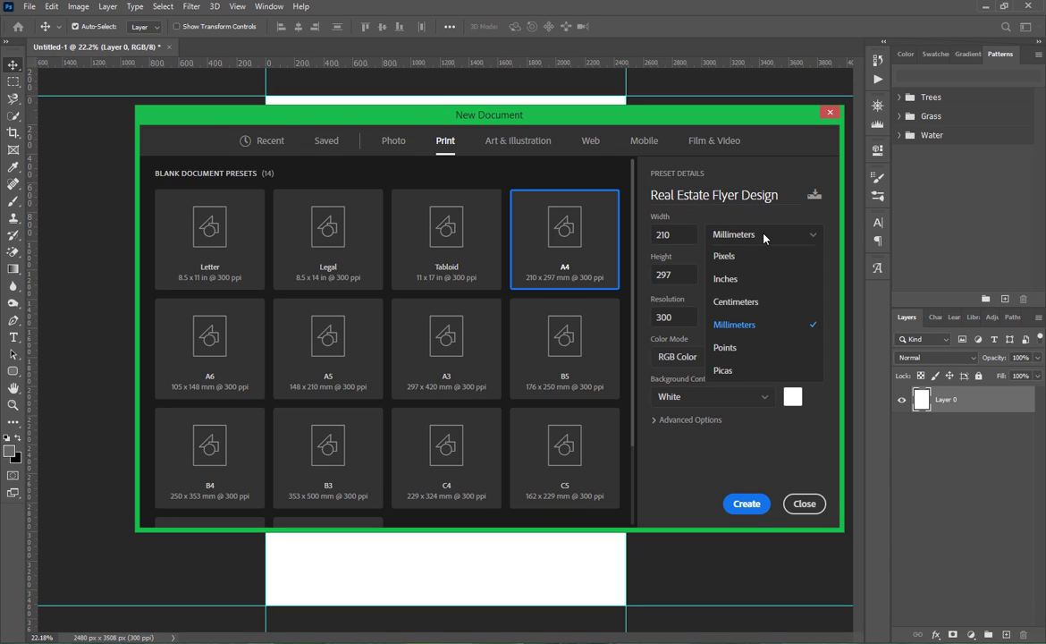
left_click(728, 328)
left_click_drag(679, 276, 645, 290)
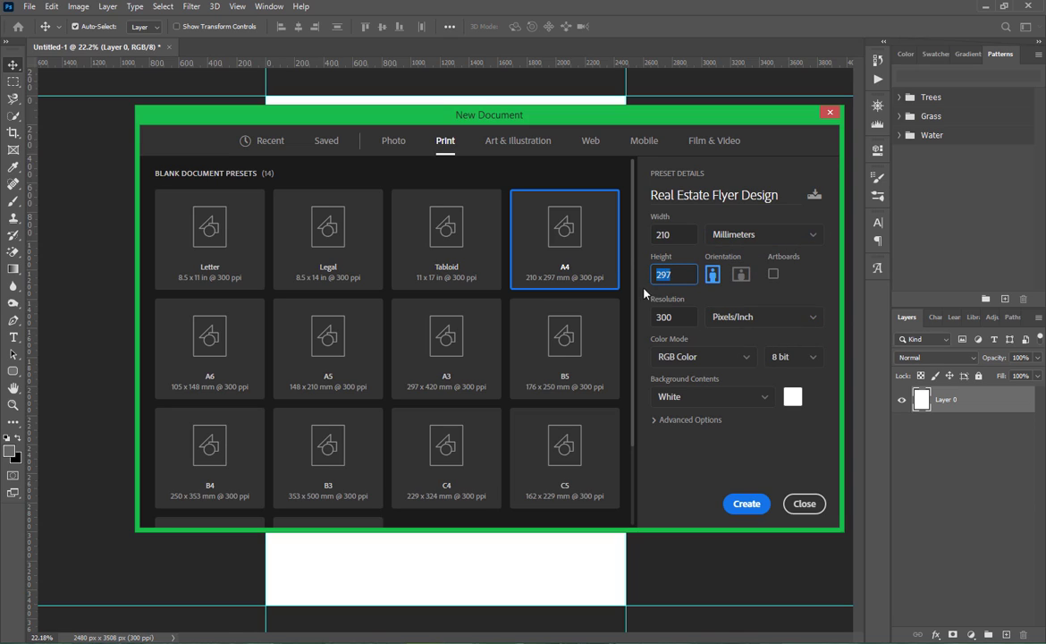
key("Tab")
left_click(702, 357)
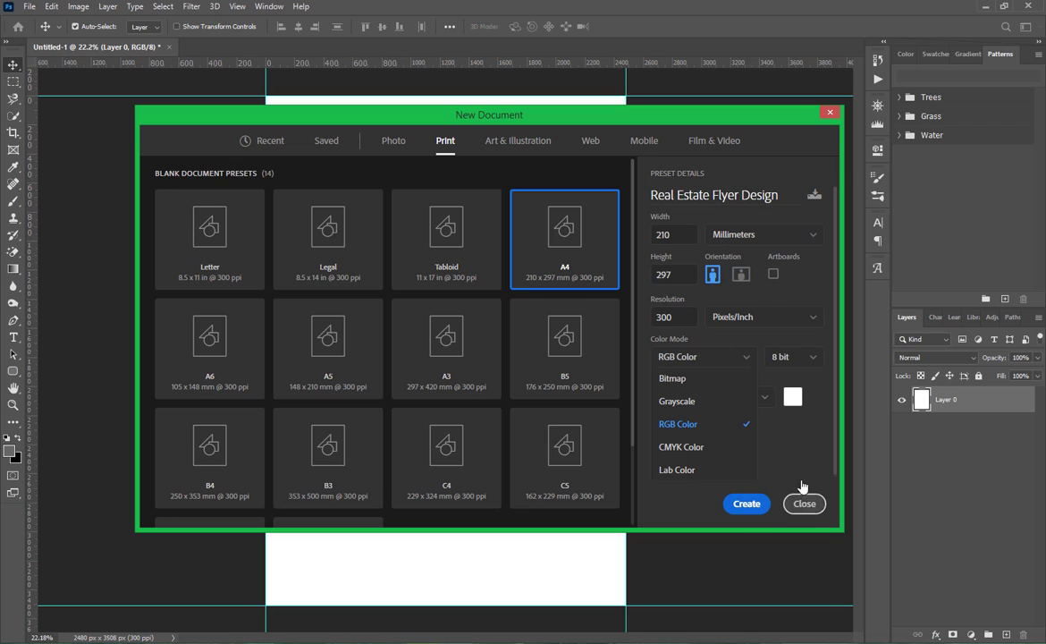
left_click(725, 193)
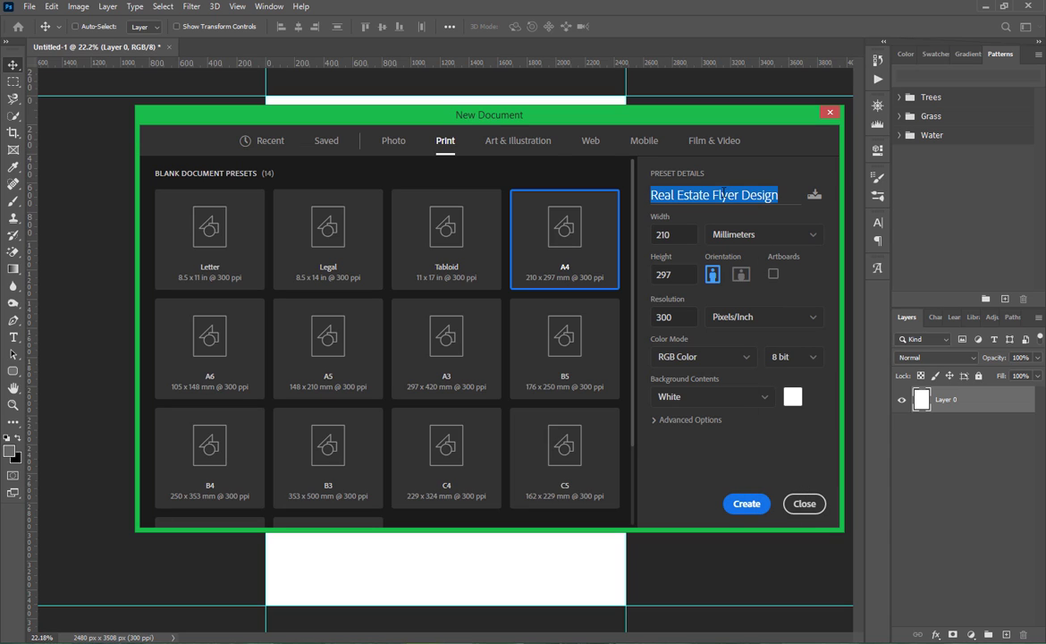
left_click(804, 503)
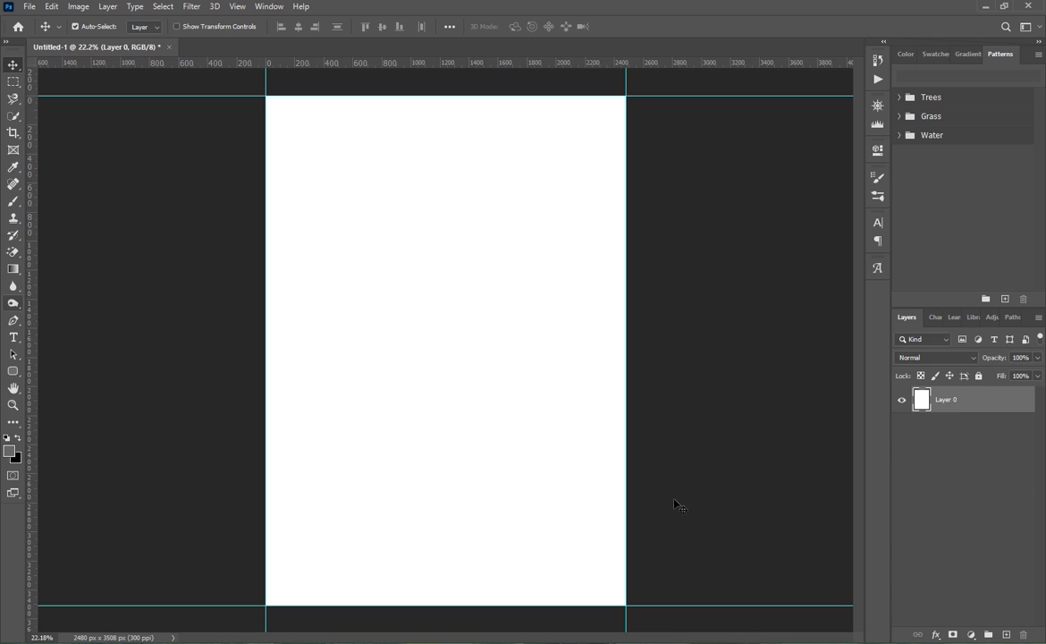
- Draw a 2480 × 3508 px rectangle covering the whole page and fill it with black
right_click(17, 371)
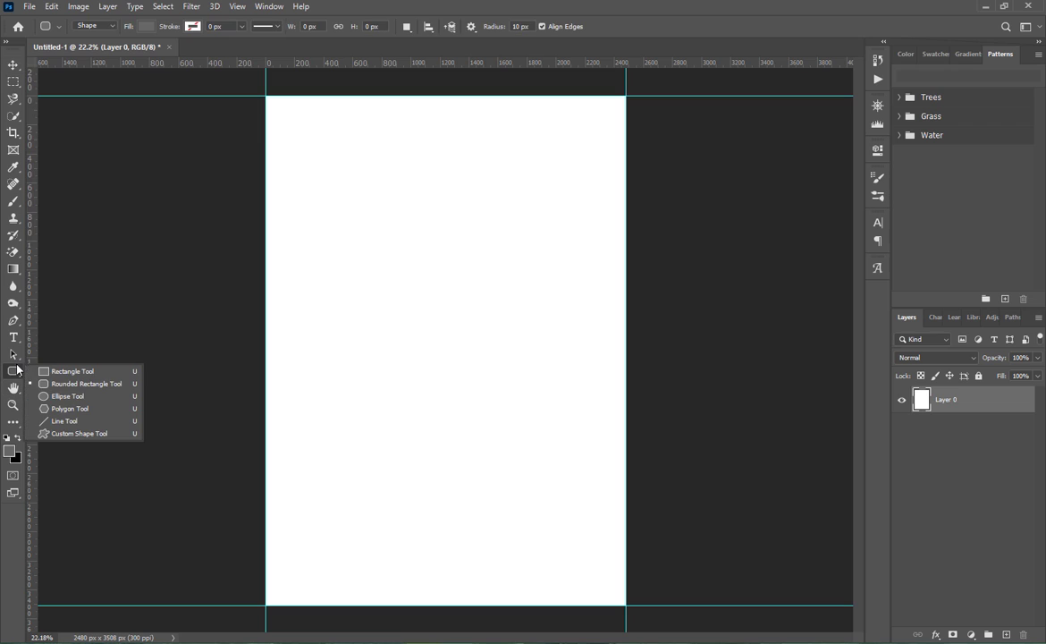
left_click(68, 372)
left_click_drag(267, 96, 626, 605)
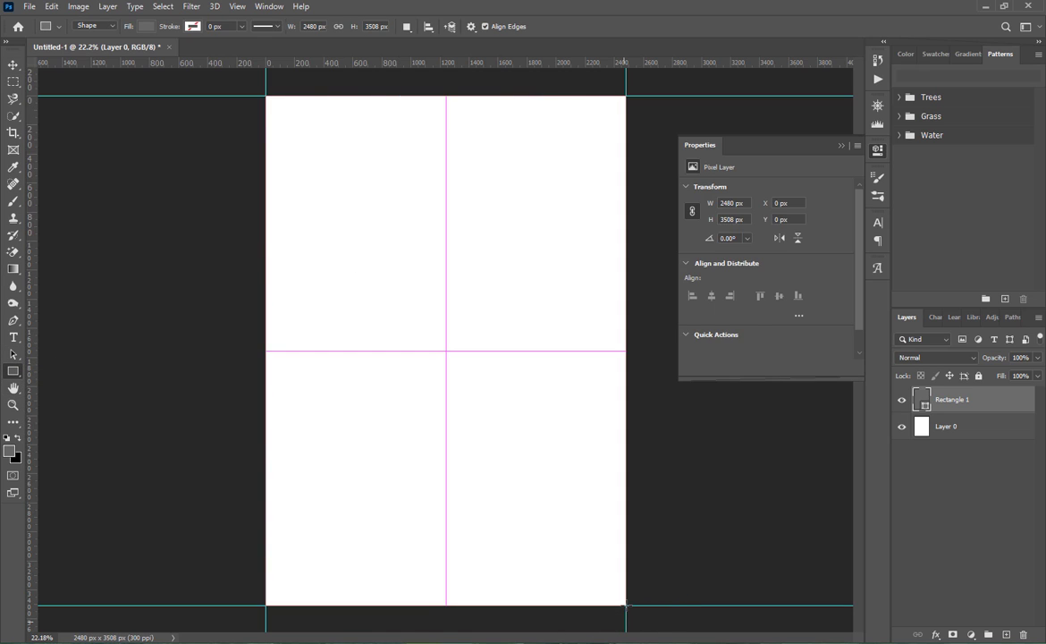
left_click(692, 229)
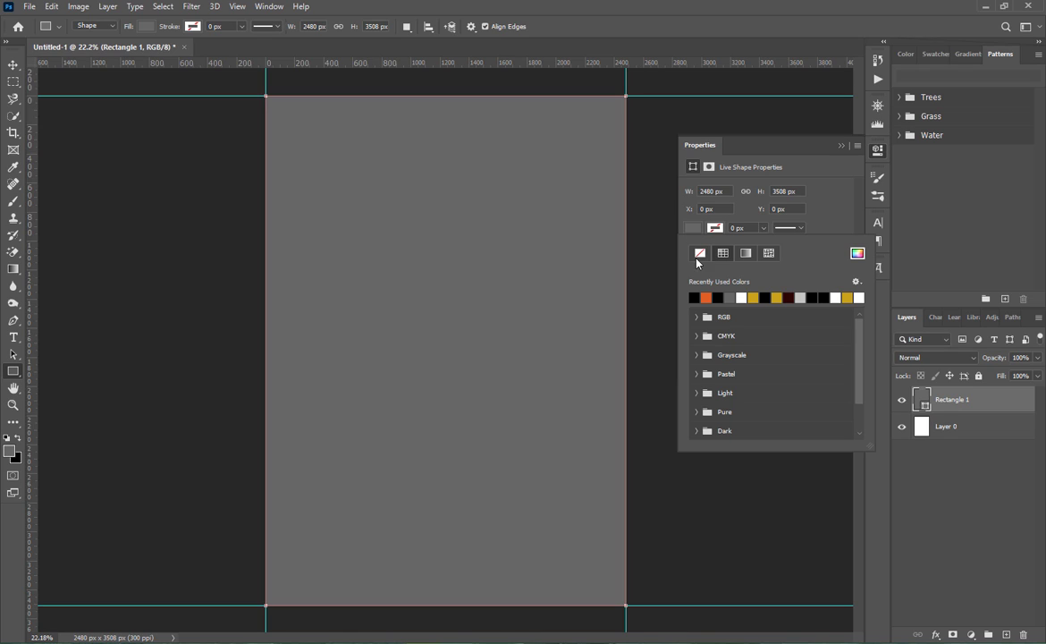
left_click(742, 297)
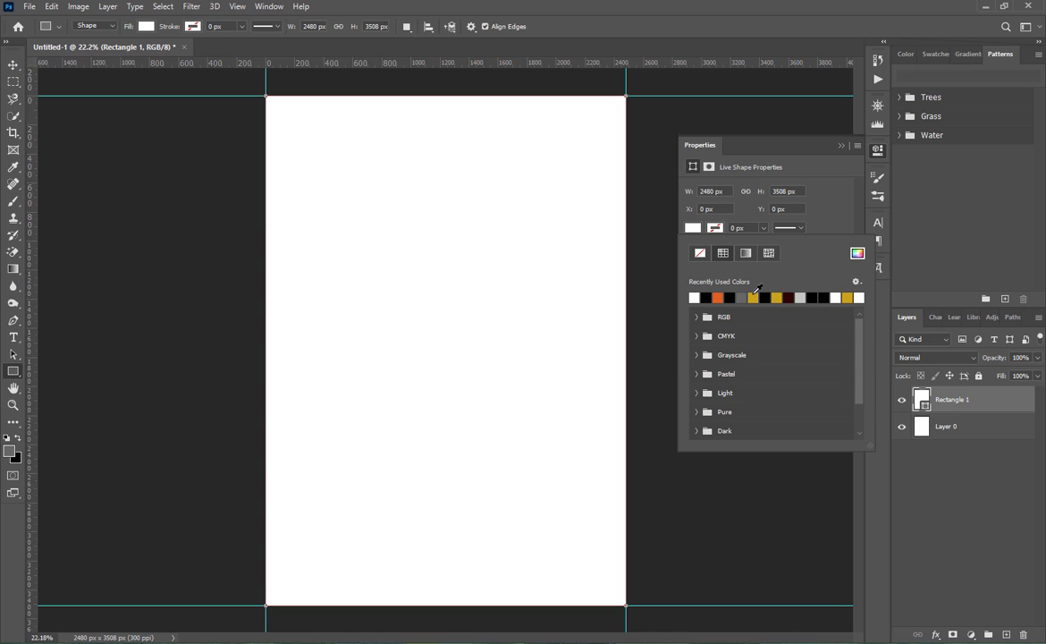
left_click(706, 297)
left_click(842, 146)
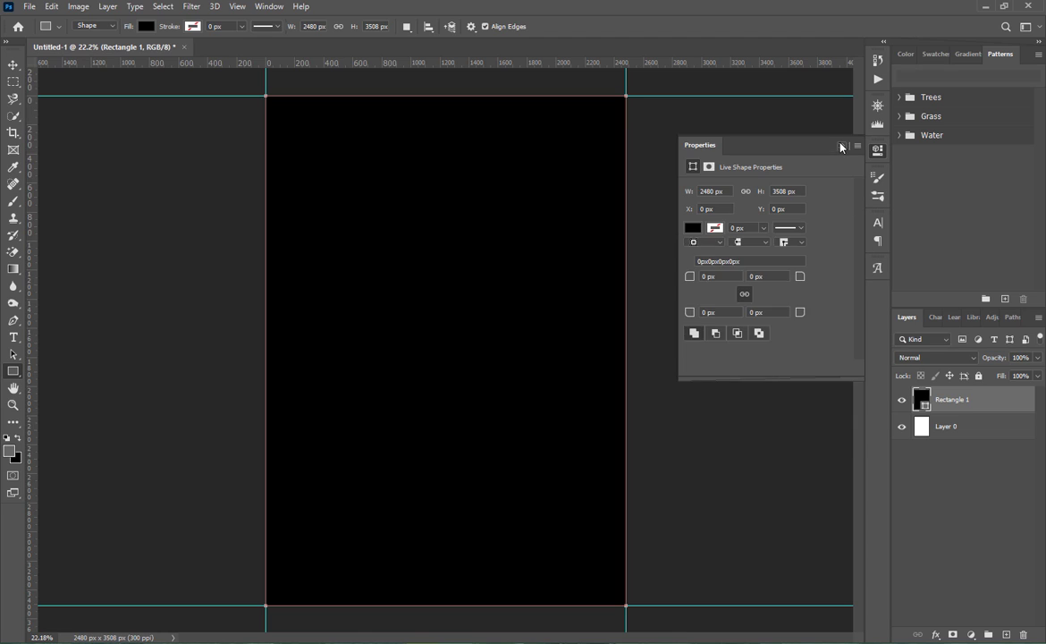
- Switch to File Explorer and look over the building images in the Youtube Channel folder
left_click(208, 640)
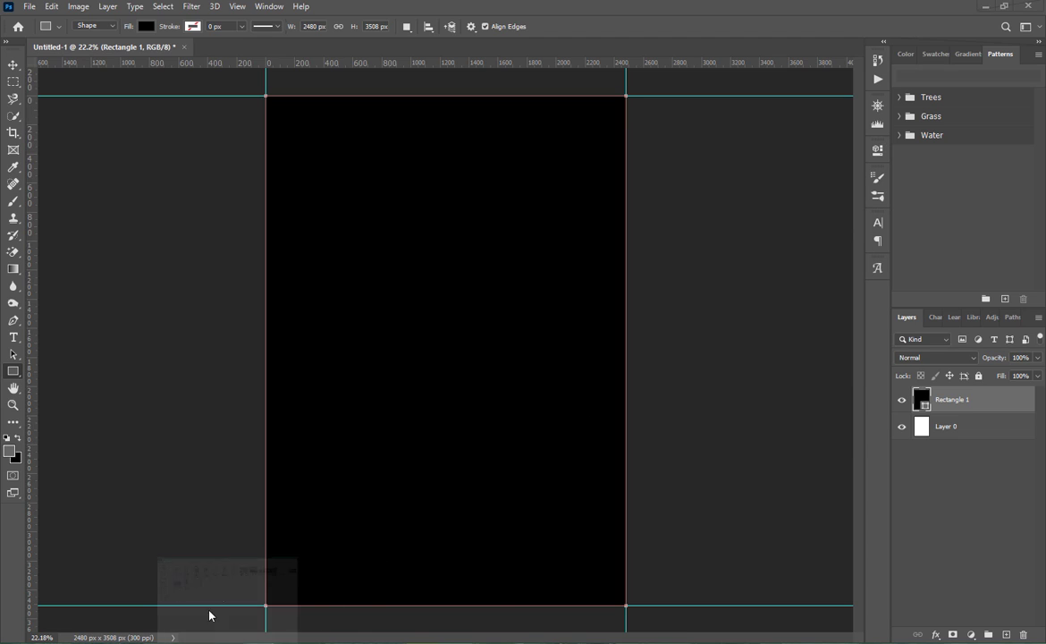
right_click(303, 276)
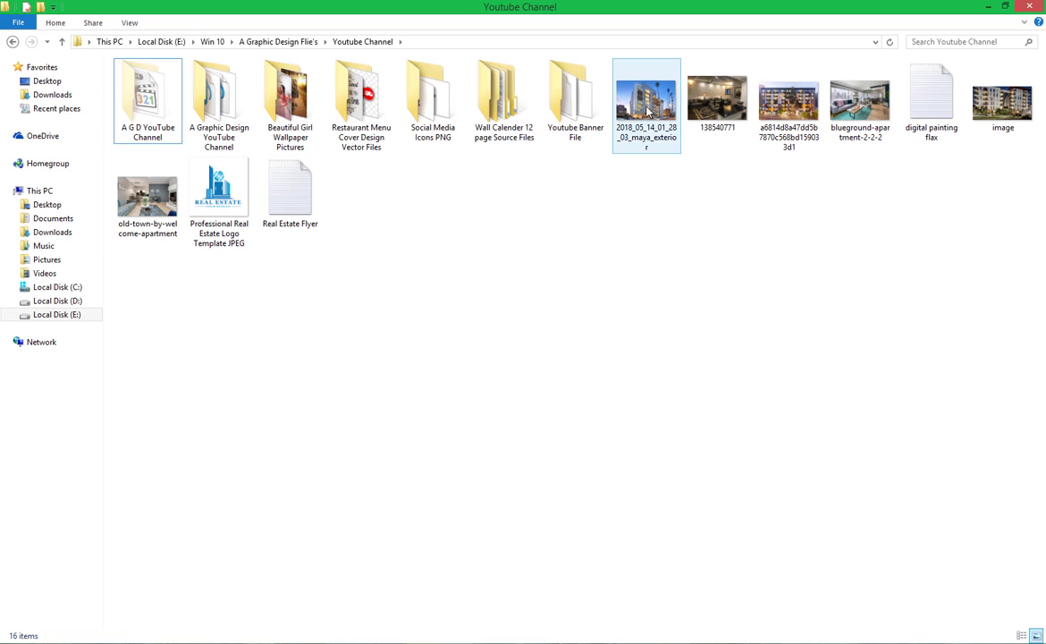
mouse_move(646, 100)
left_mouse_down()
mouse_move(650, 474)
mouse_move(617, 577)
mouse_move(584, 596)
mouse_move(644, 100)
left_mouse_up()
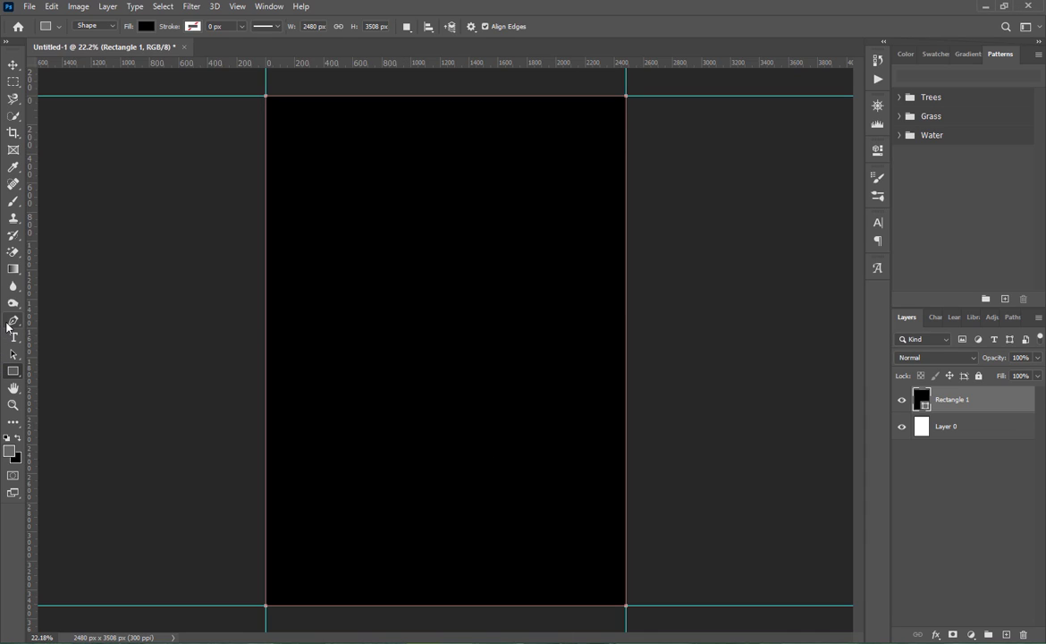
left_click(9, 322)
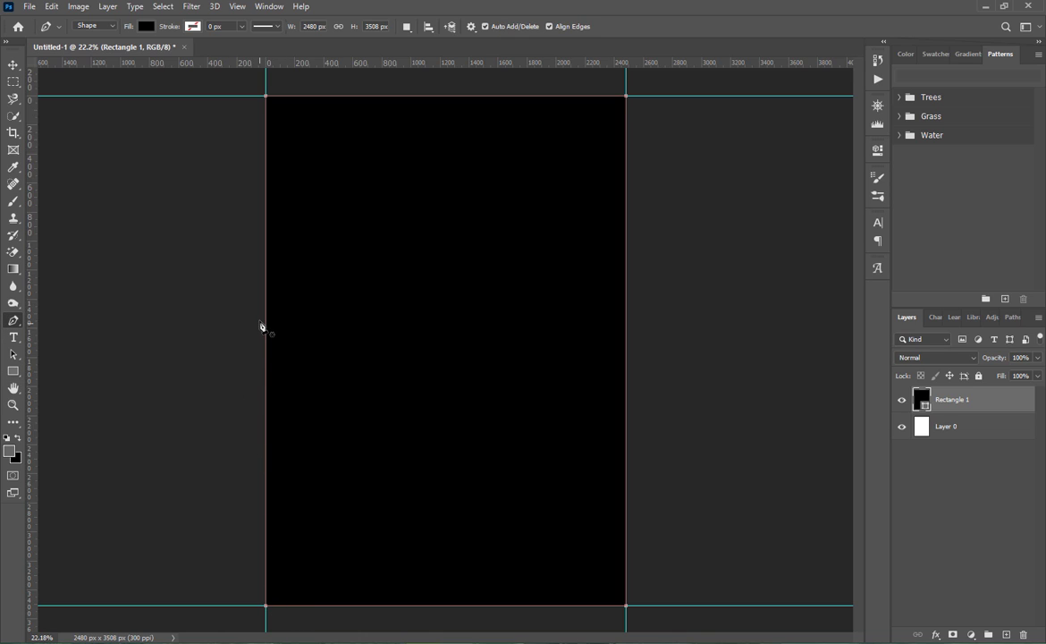
left_click(266, 281)
left_click_drag(486, 330, 536, 308)
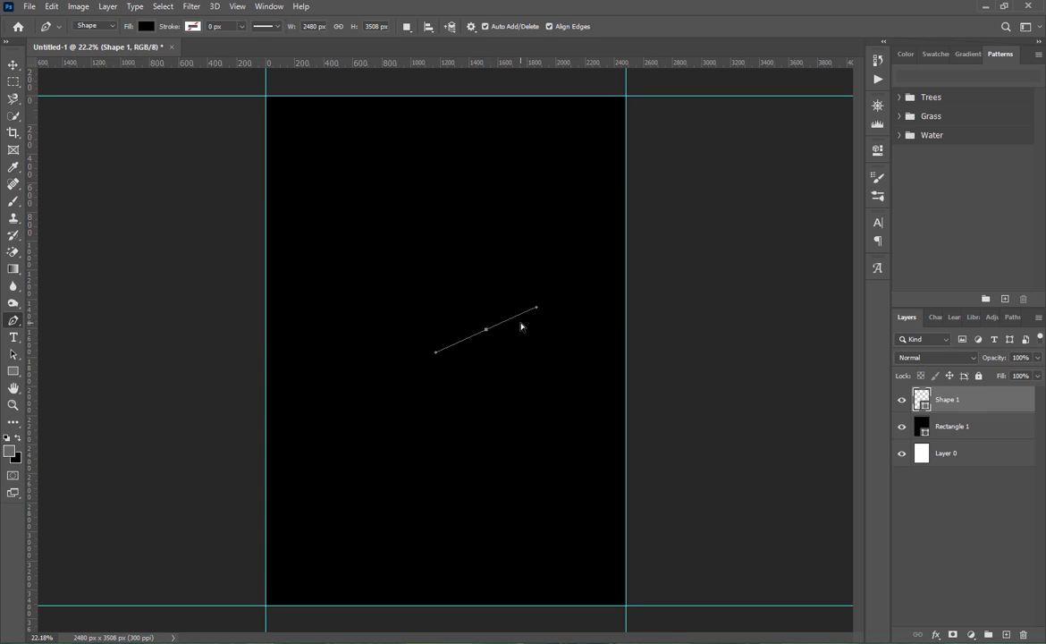
key("ctrl+z")
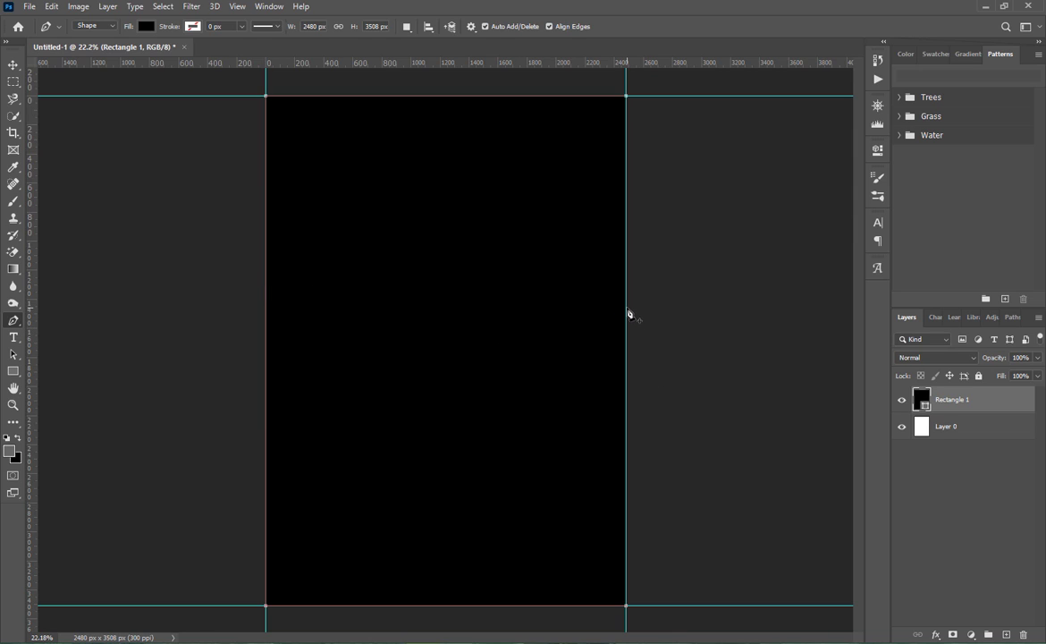
left_click_drag(454, 365, 307, 355)
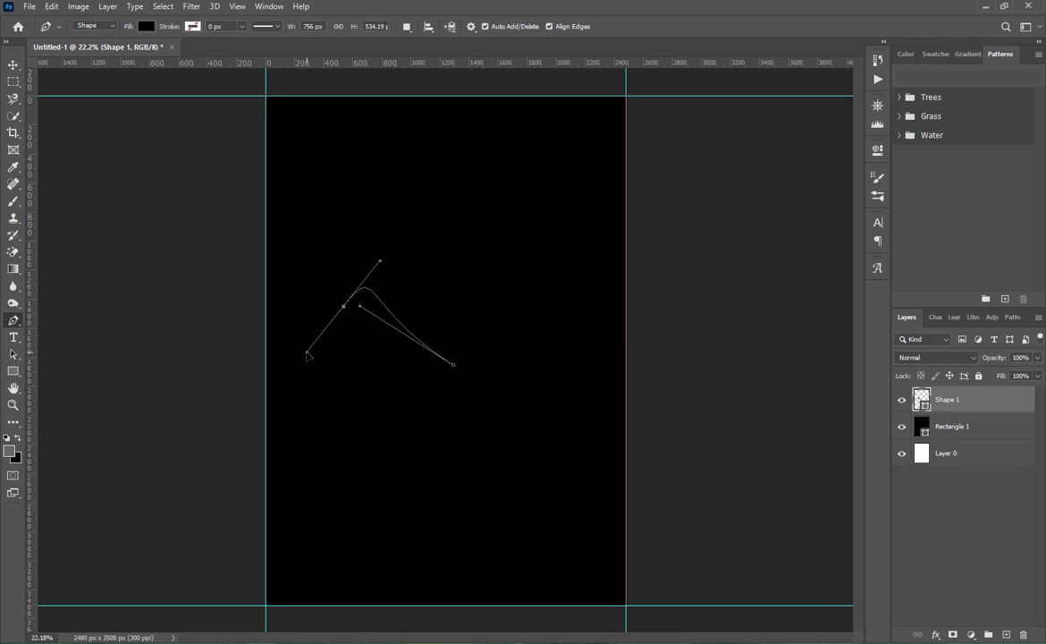
key("ctrl+z")
key("ctrl+z")
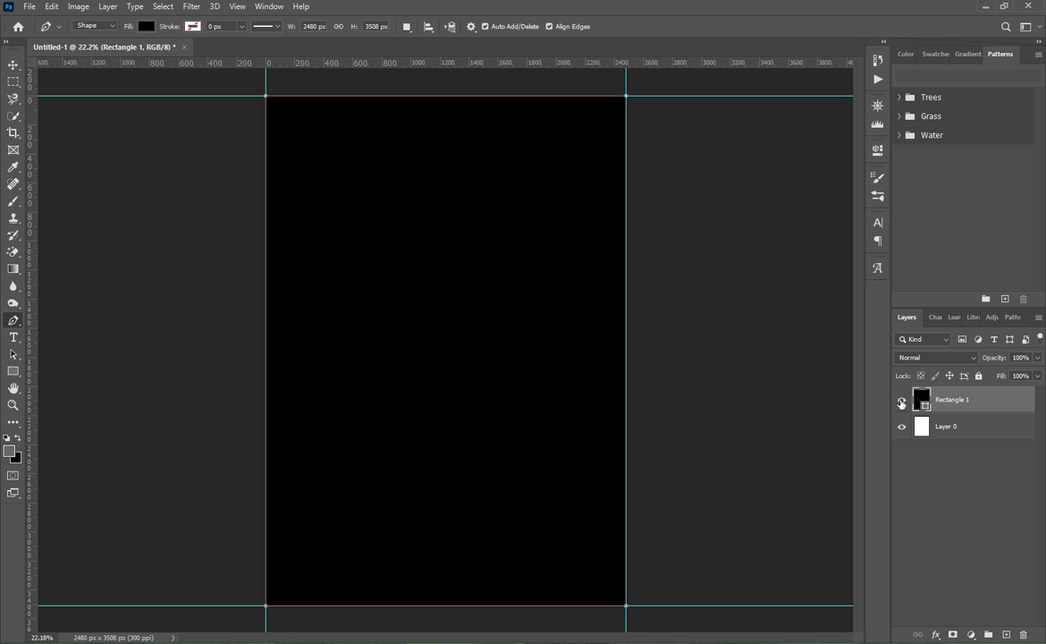
- Hide the black rectangle and draw a closed wave-topped Pen shape, about 2480 × 2378 px, across the lower part of the page
left_click(901, 403)
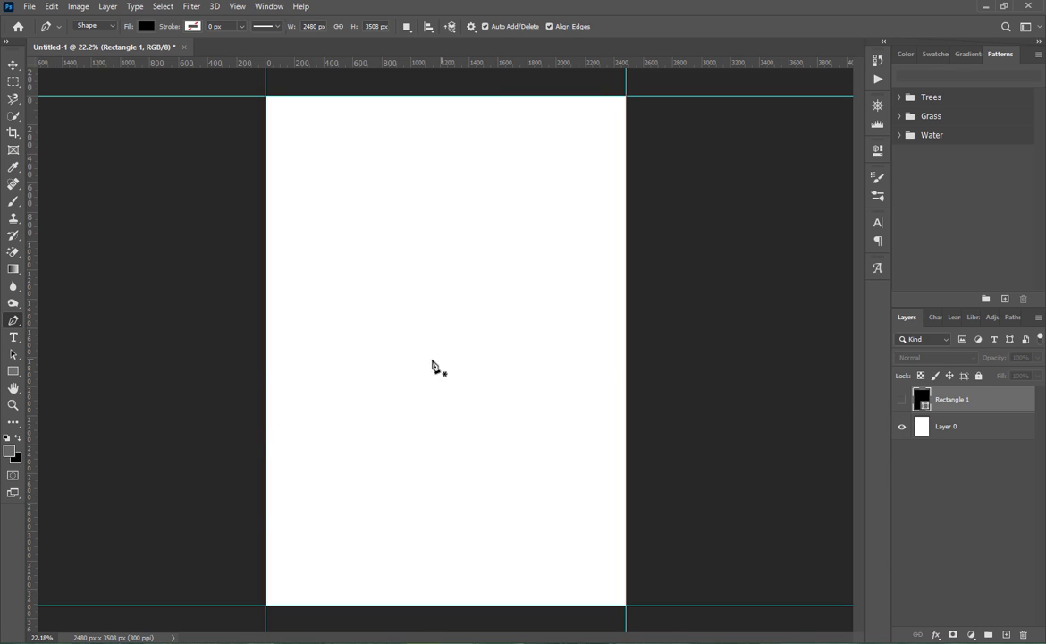
left_click(265, 260)
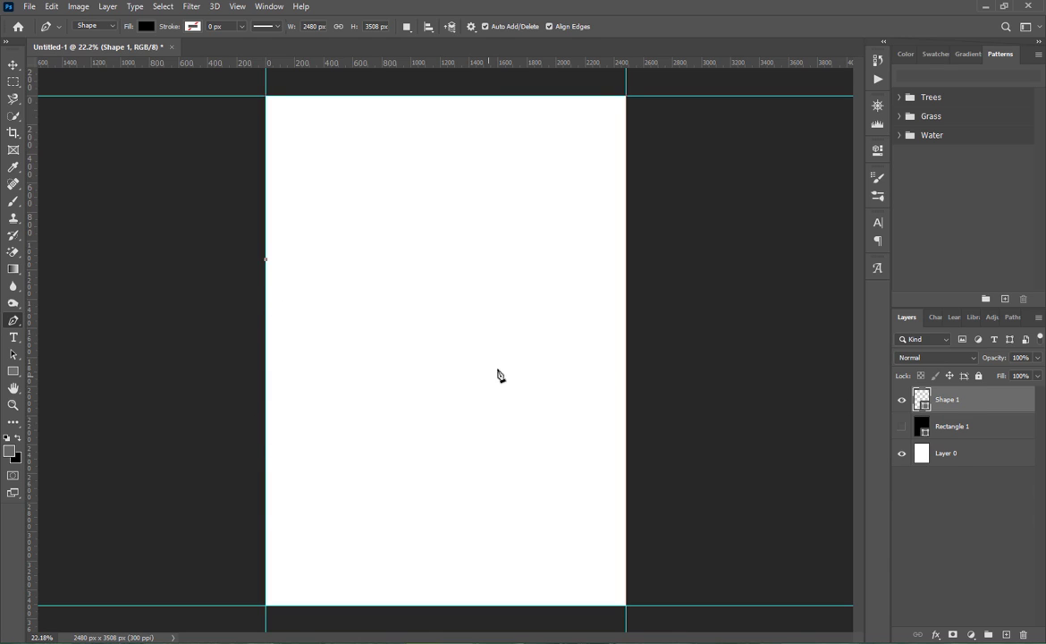
left_click_drag(458, 344, 573, 337)
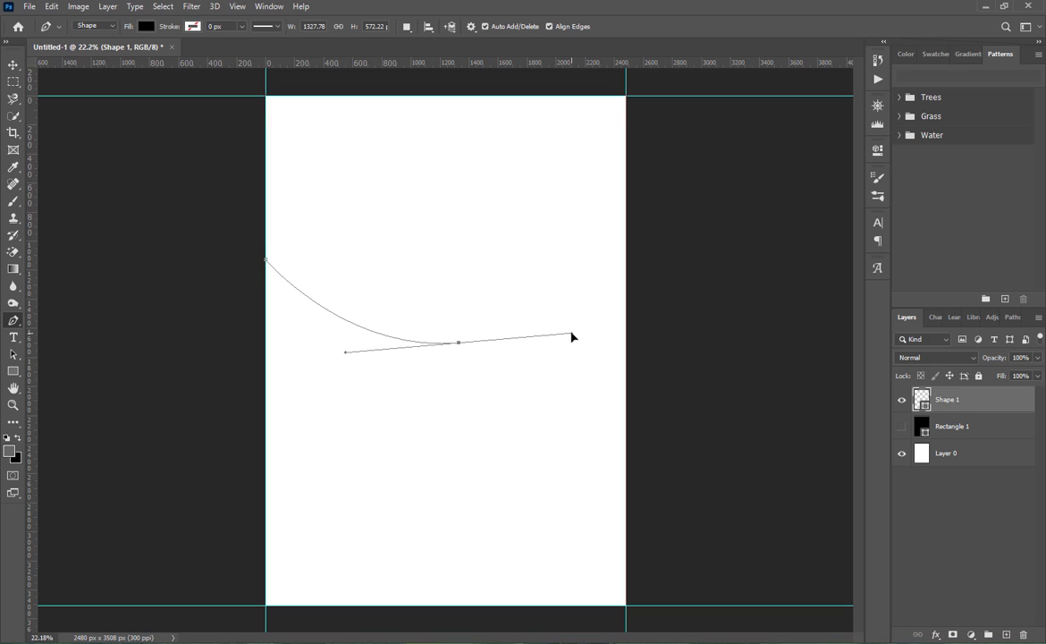
left_click(457, 344)
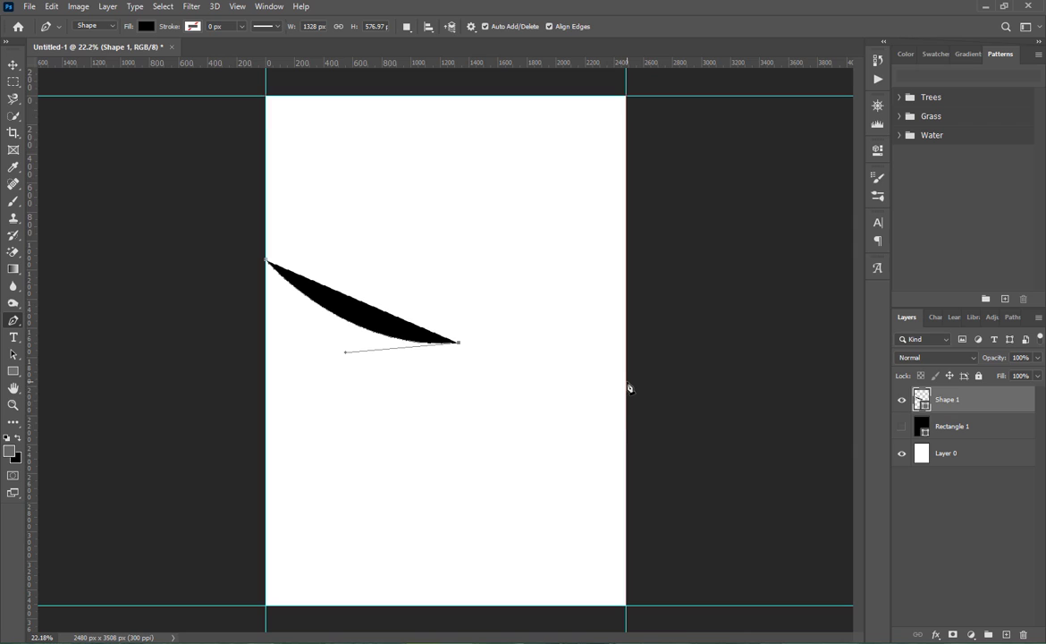
left_click_drag(626, 382, 689, 455)
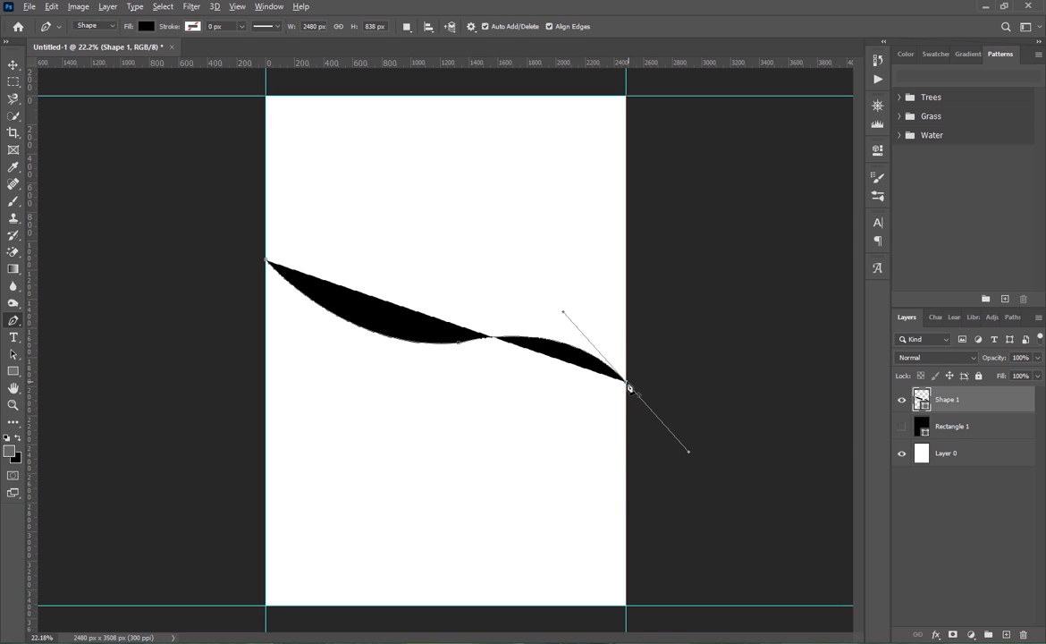
left_click(626, 381)
left_click(626, 606)
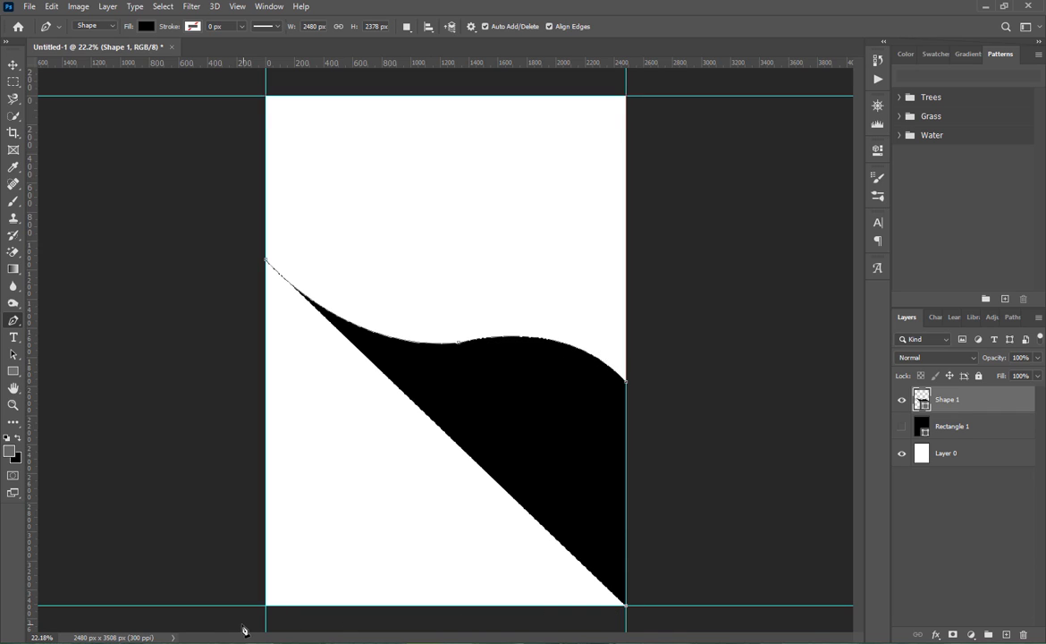
left_click(266, 606)
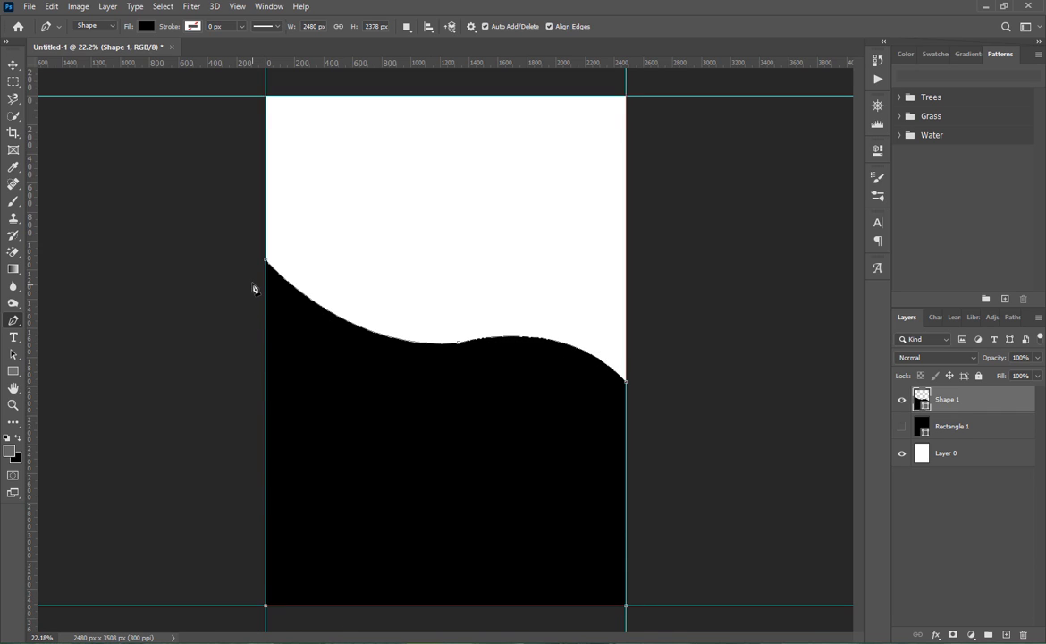
left_click(266, 264)
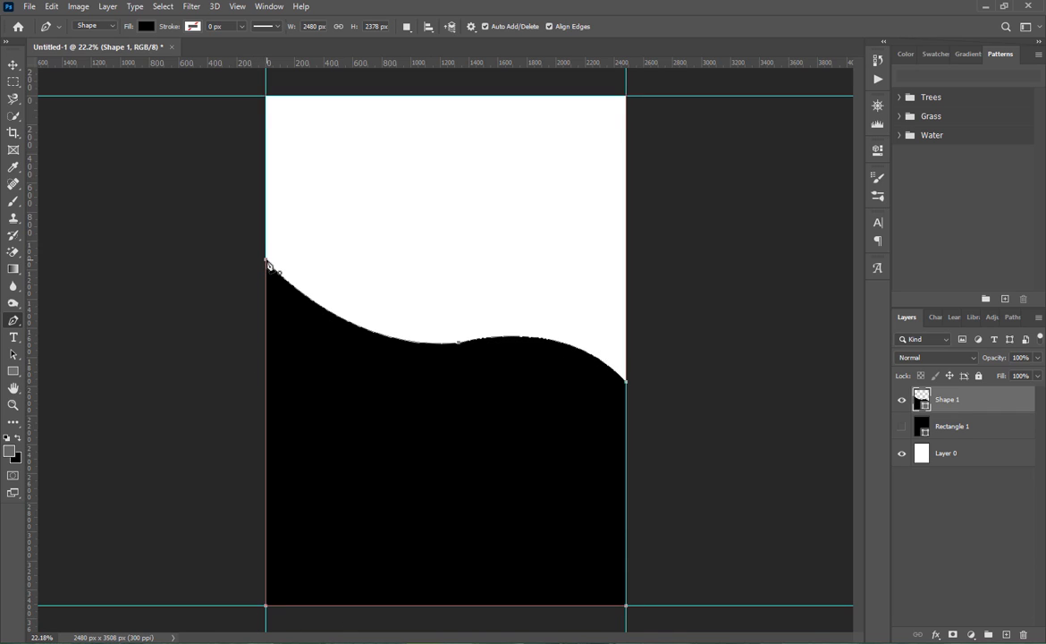
- Recolor the wave shape to a very pale pink and show the black rectangle again
left_click(14, 64)
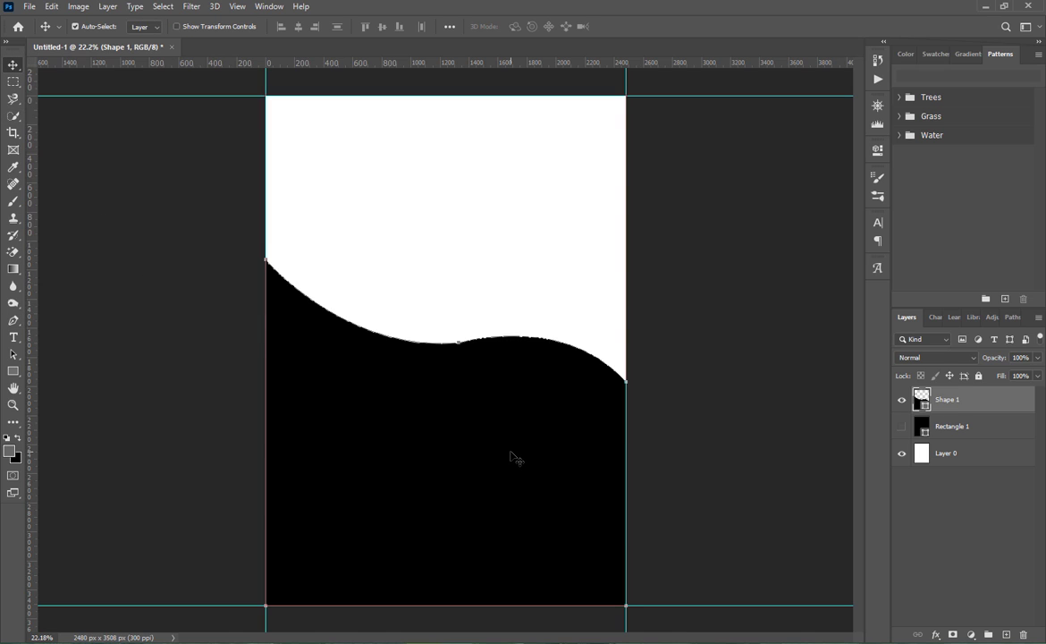
double_click(922, 398)
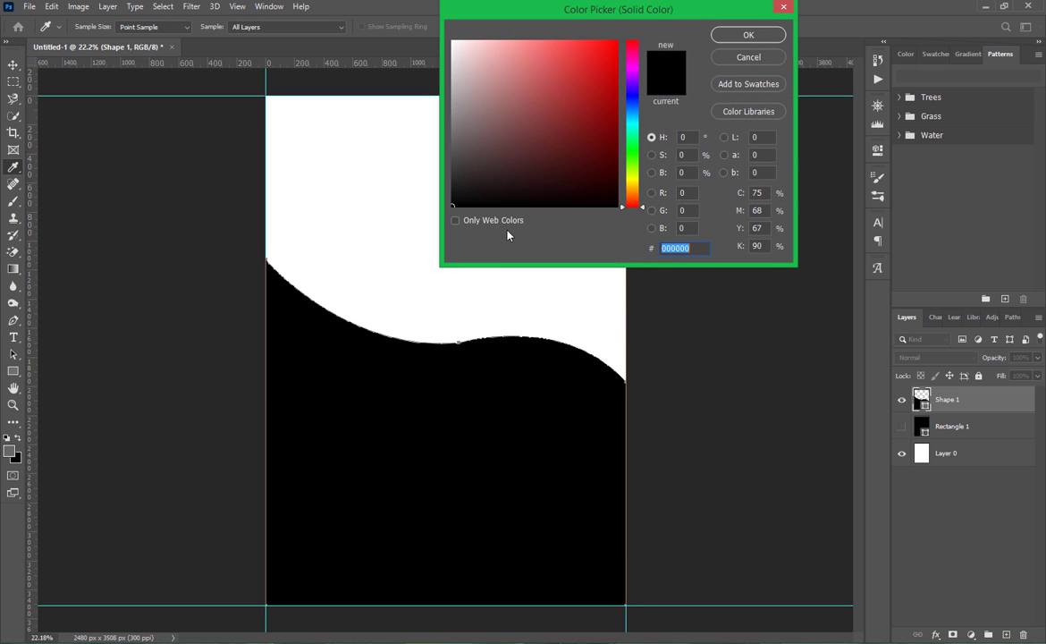
left_click(459, 41)
left_click(744, 34)
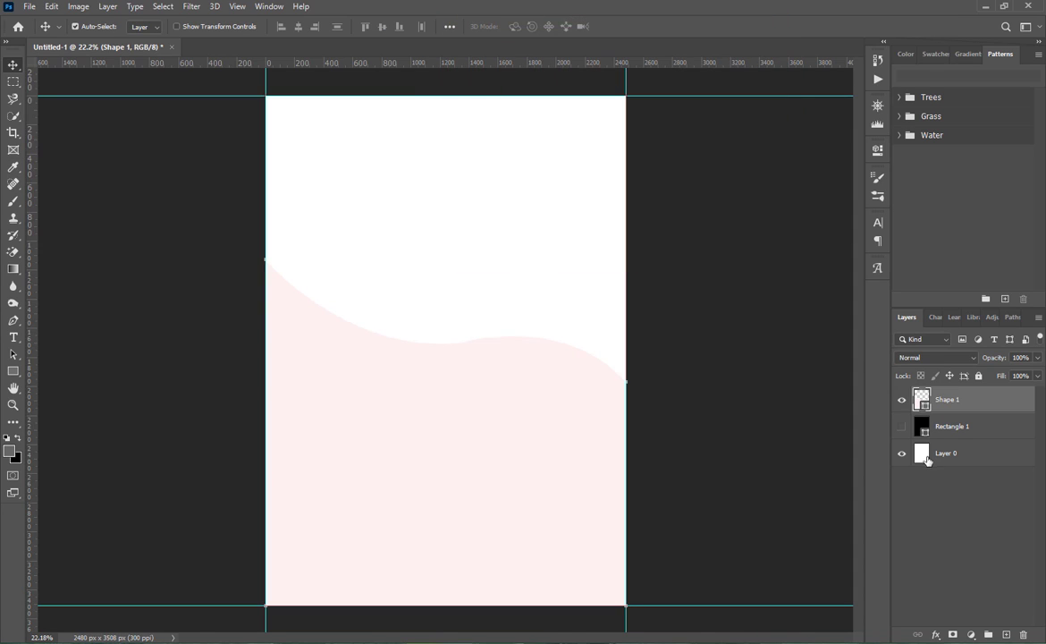
left_click(902, 427)
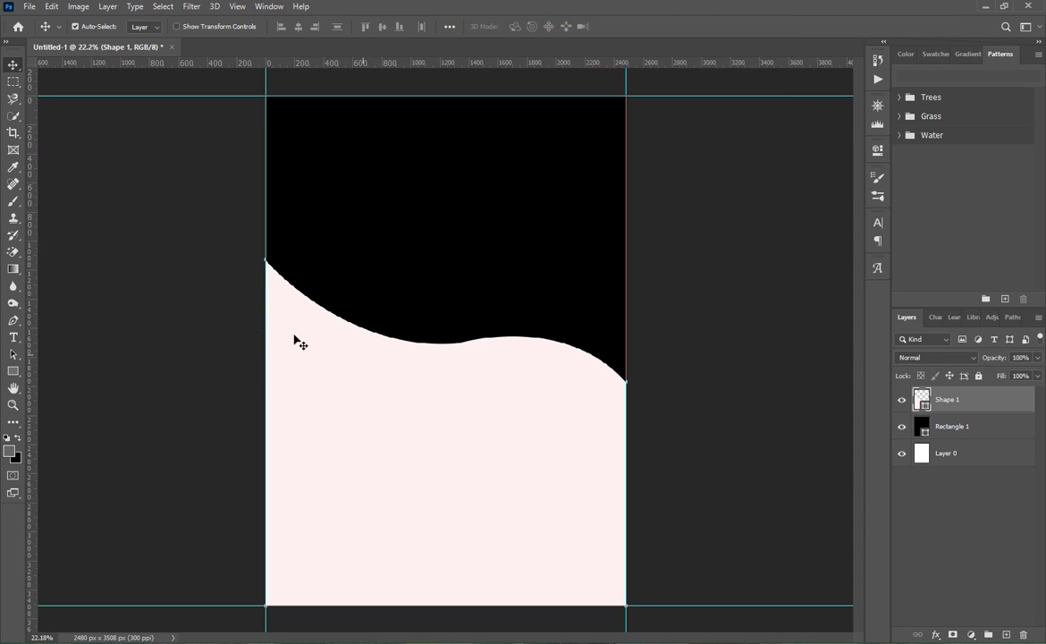
- Scale the wave shape proportionally to about 123.48% upward, keeping its lower edge on the page bottom
key("ctrl+t")
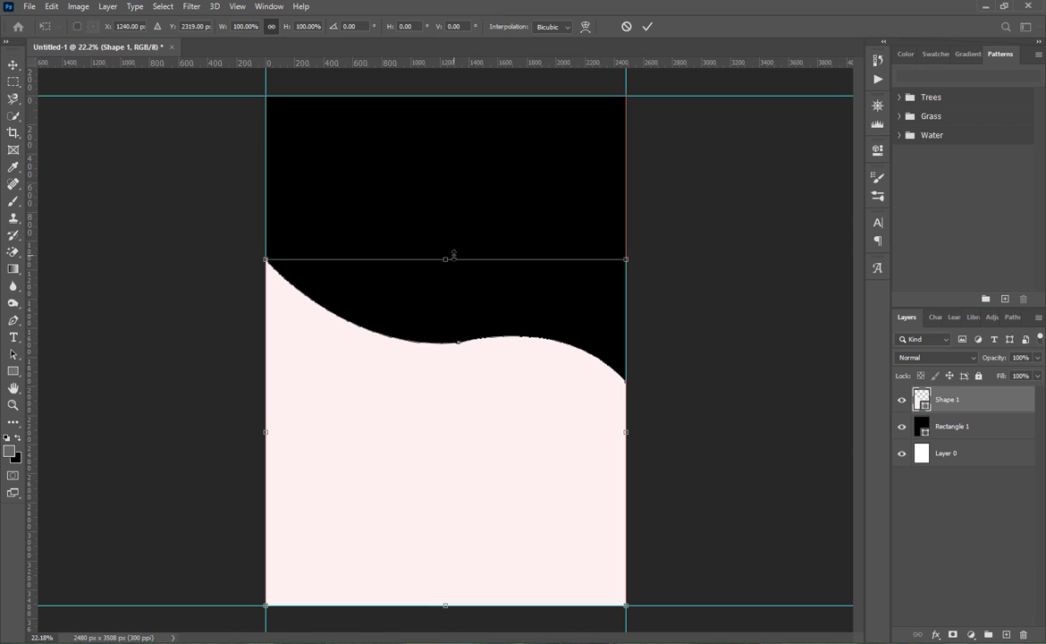
left_click_drag(453, 254, 445, 178)
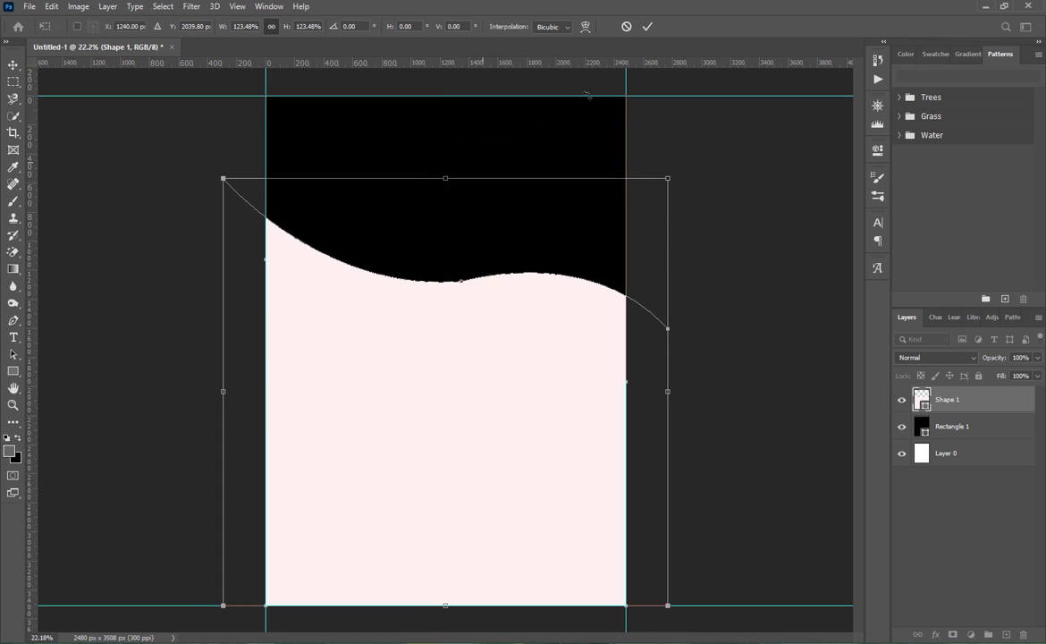
key("Return")
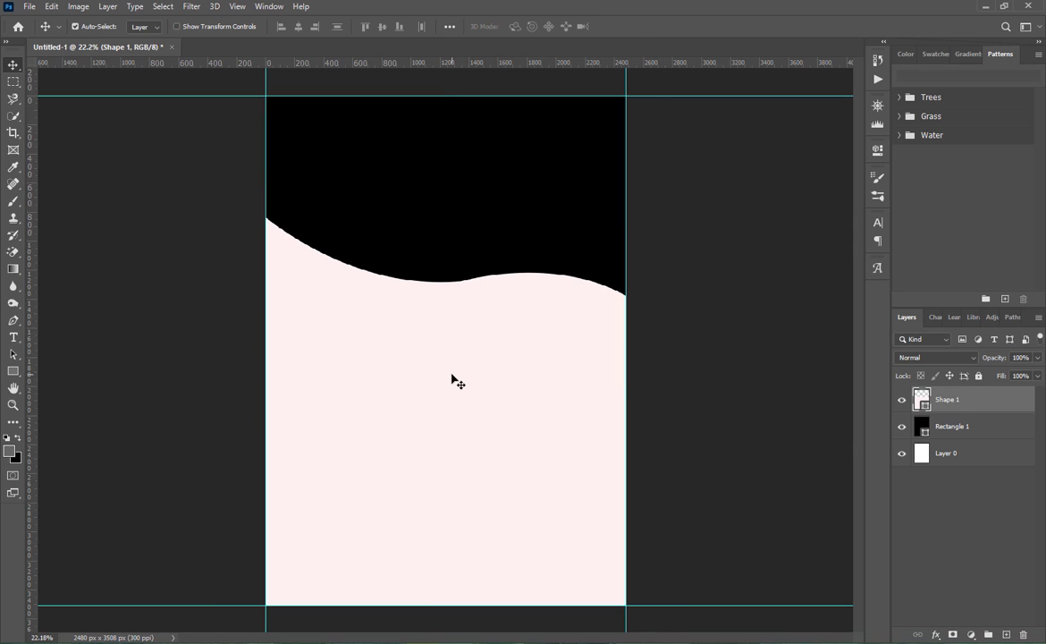
- Place the building photo a6814d8a47dd5b7870c568bd159033d1 across the top of the page at 58.12% scale and move its layer below the wave shape
left_click(243, 642)
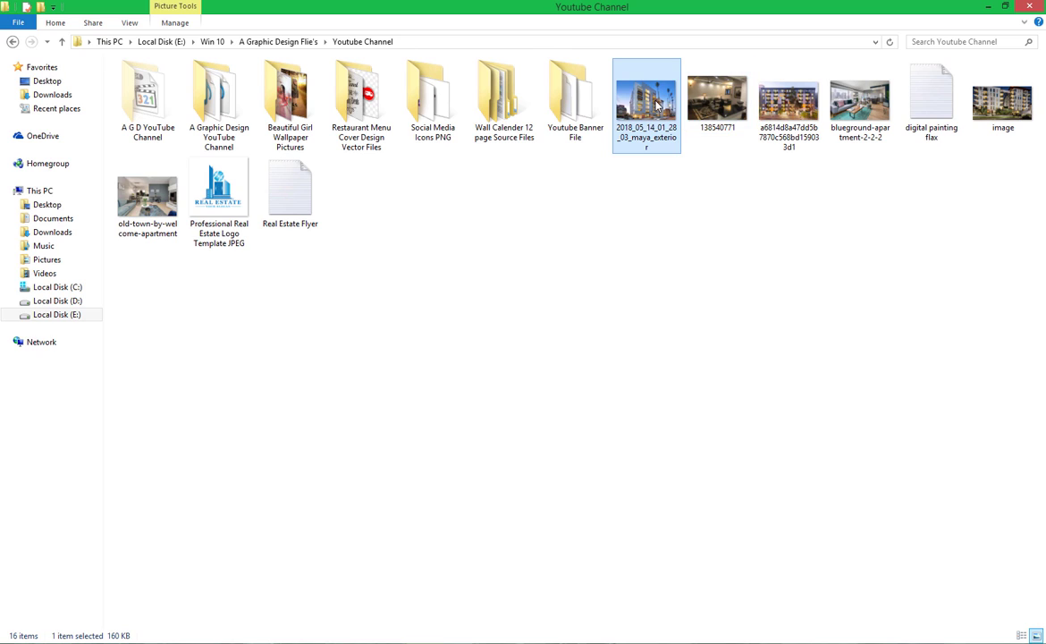
left_click_drag(787, 100, 451, 161)
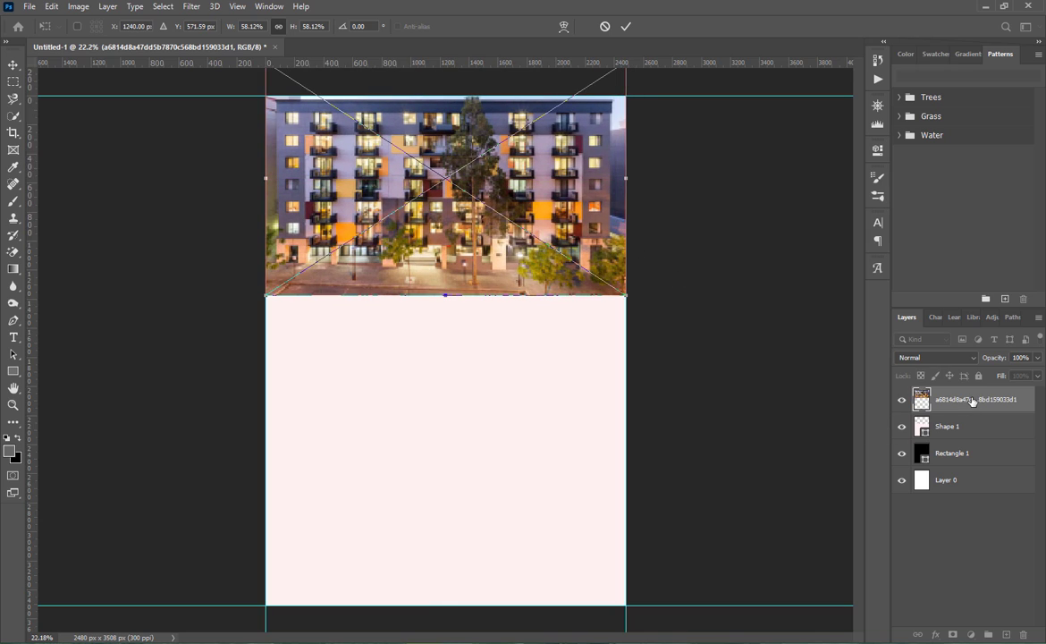
key("Return")
left_click_drag(973, 401, 970, 431)
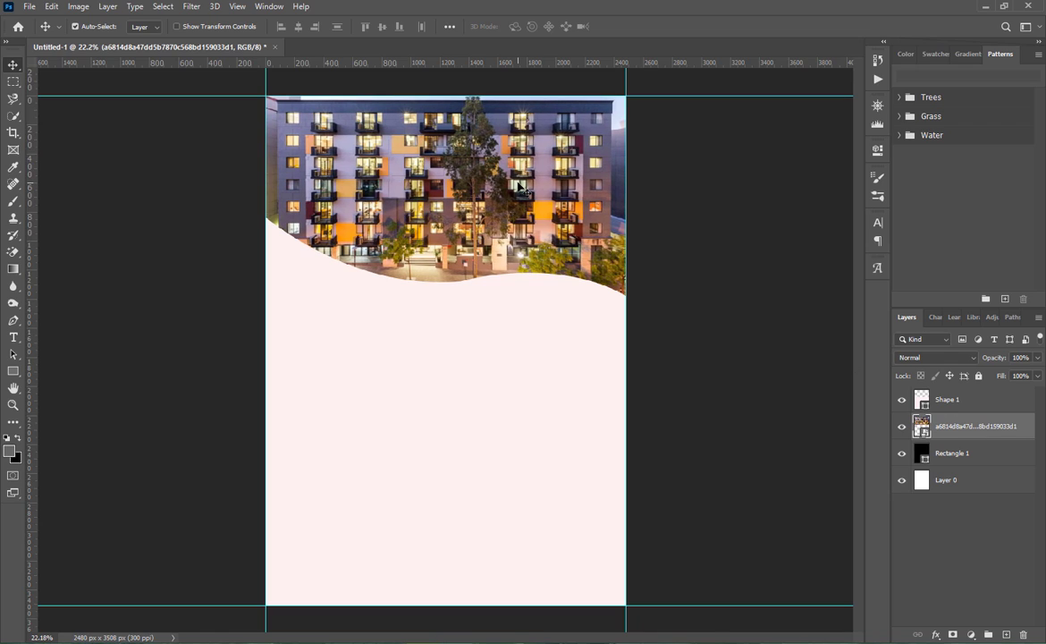
left_click(829, 484)
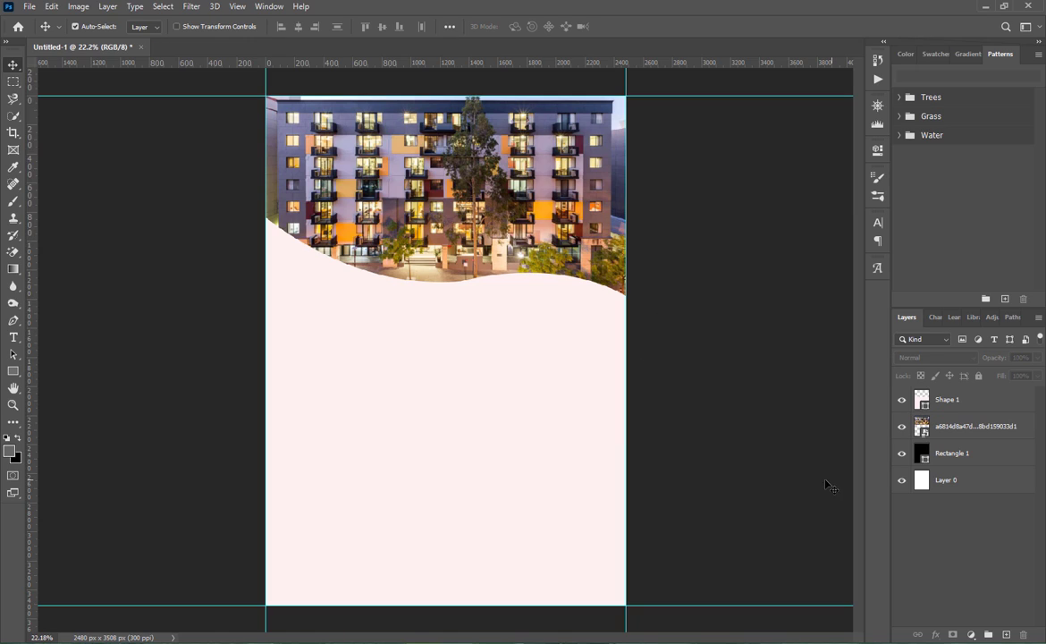
- Duplicate the pale pink wave shape and recolor the lower copy navy blue, 071c6a
left_click(391, 390)
key("ctrl+j")
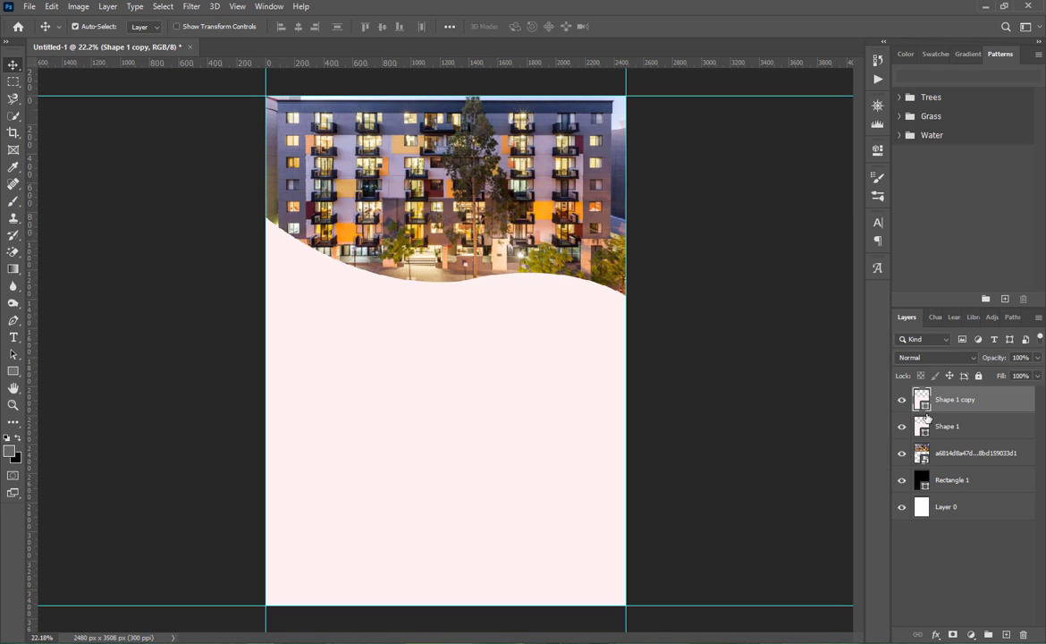
left_click(902, 431)
double_click(924, 433)
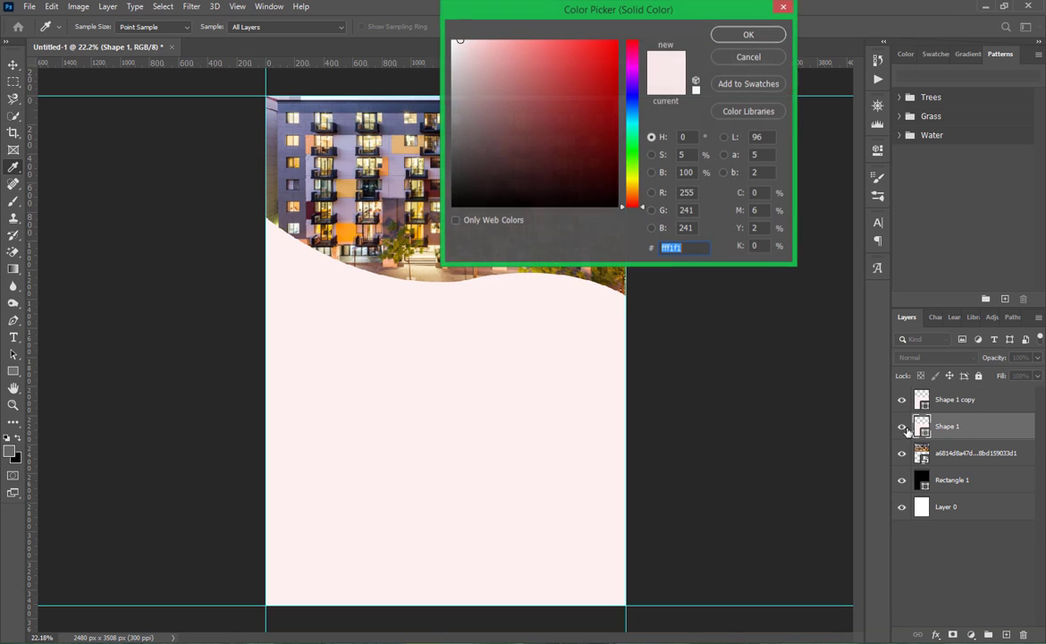
type("d11010")
left_click_drag(611, 58, 619, 40)
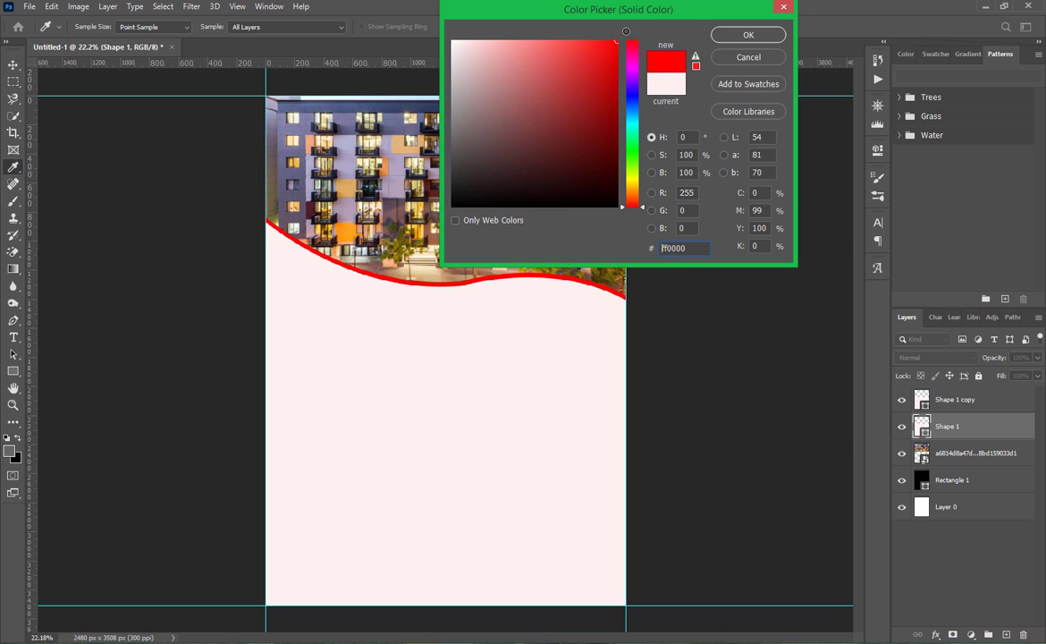
mouse_move(635, 102)
left_mouse_down()
mouse_move(634, 76)
mouse_move(637, 104)
mouse_move(605, 122)
mouse_move(606, 139)
left_mouse_up()
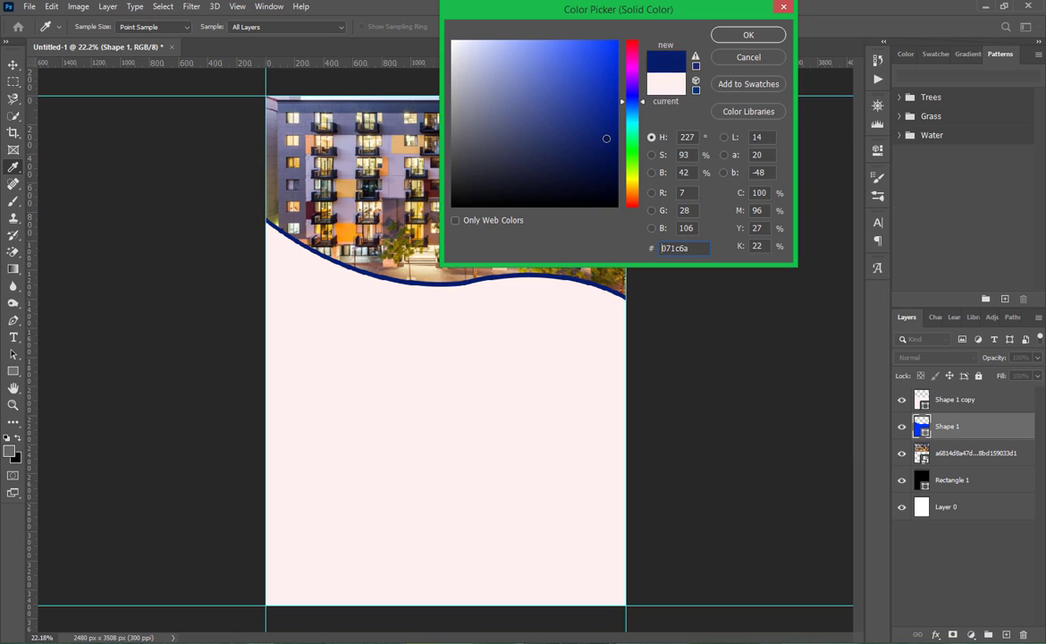
left_click(748, 35)
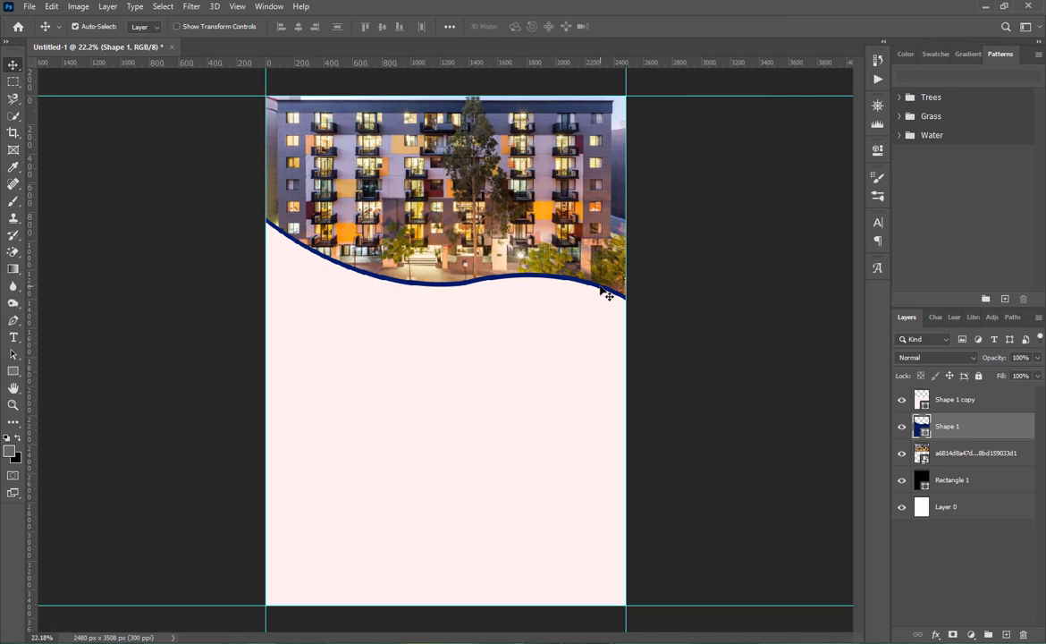
- Nudge the navy wave upward to form a thicker curved band between the photo and the pink area
key("Up")
key("Up")
key("Up")
key("Up")
key("Up")
key("Up")
key("Up")
key("Up")
key("Up")
key("Up")
key("Up")
key("Up")
key("Up")
key("Up")
key("Up")
key("Up")
key("Up")
key("Up")
key("Up")
key("Up")
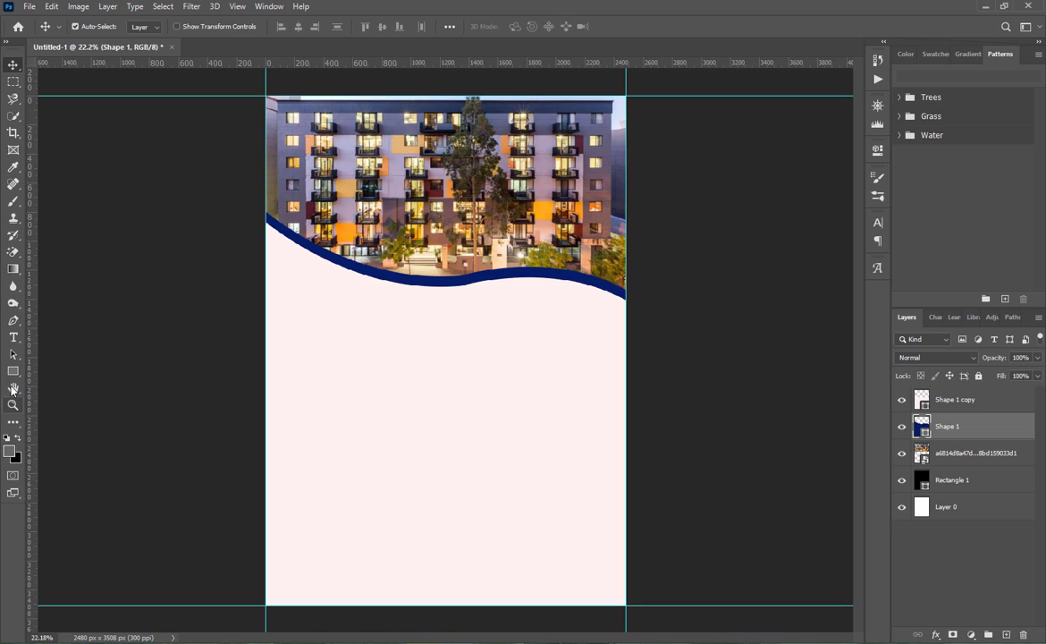
- Draw a circle of 792 × 792 px over the wave's edge and add two more of the same size in the pink area
right_click(13, 371)
left_click(73, 396)
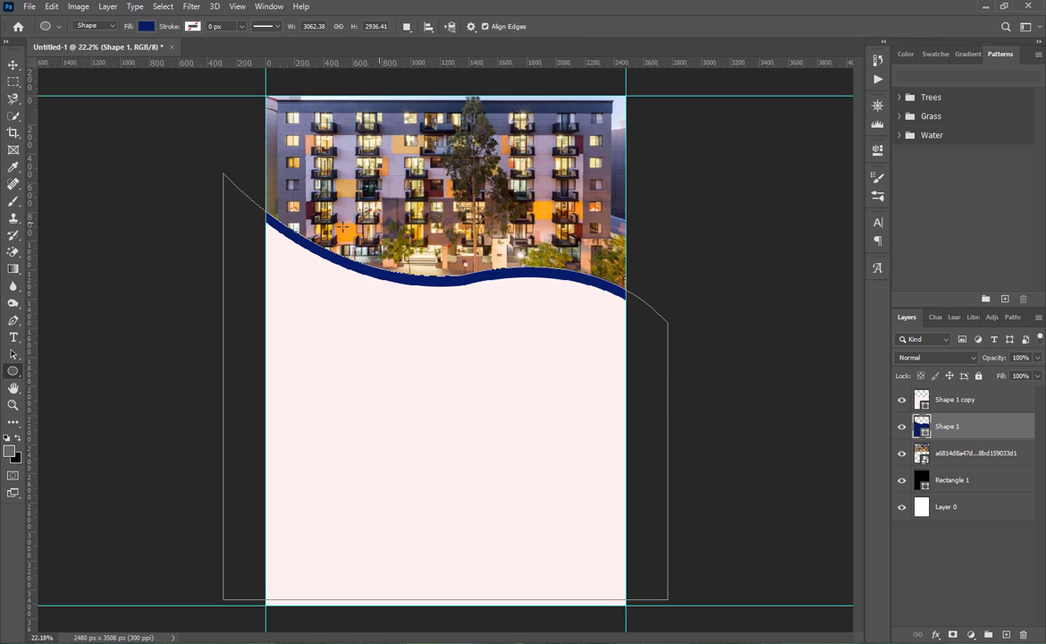
left_click_drag(277, 210, 418, 389)
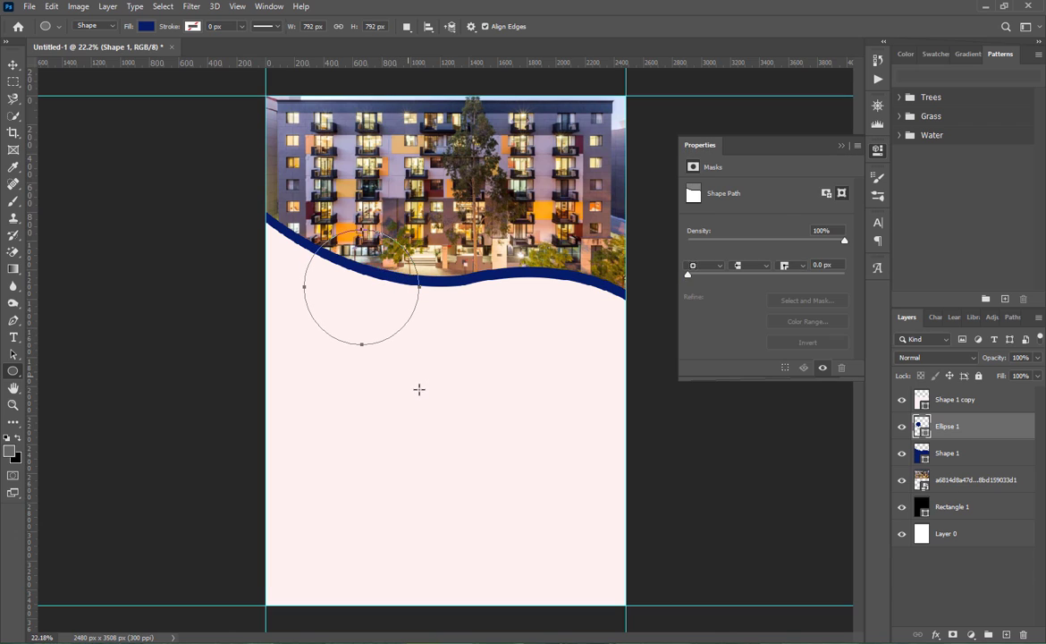
left_click(483, 335)
left_click(479, 240)
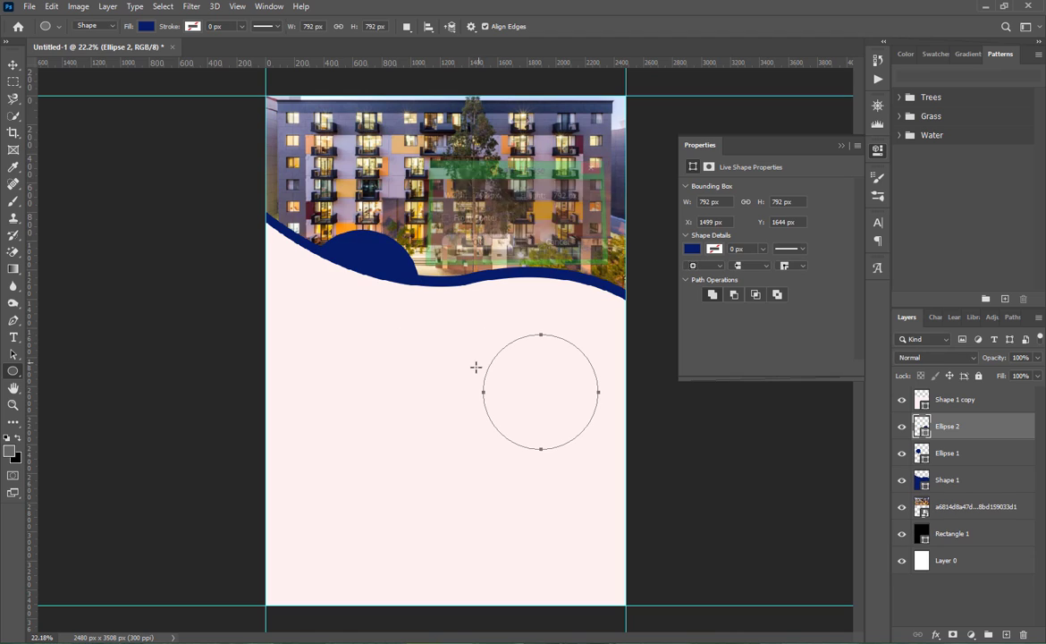
left_click(414, 401)
left_click(476, 240)
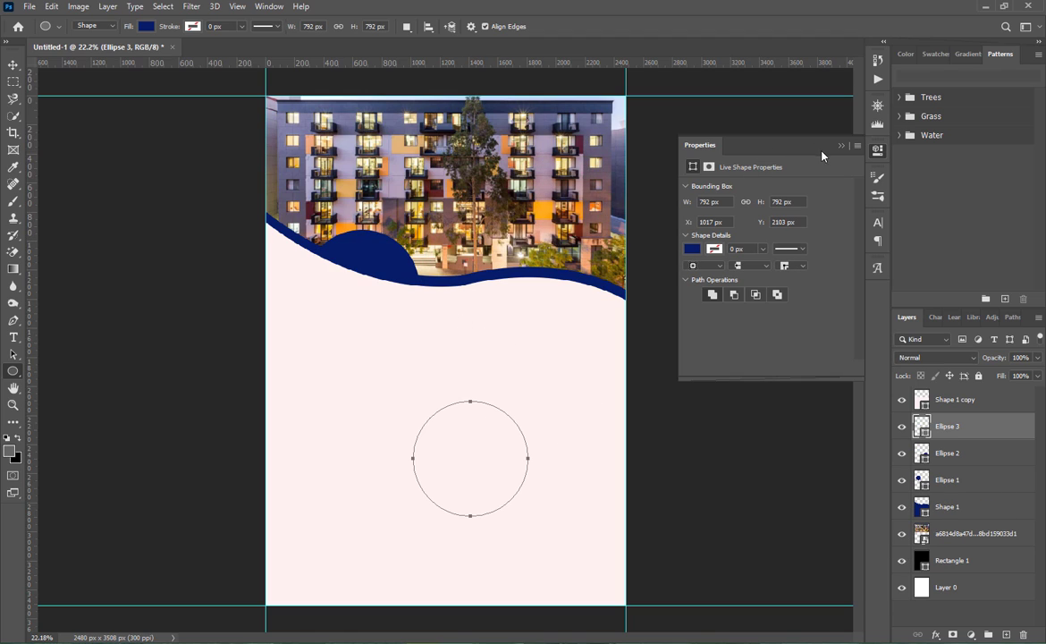
- Bring all three circle layers above the pink wave and shift the circles together up and toward the page's left edge
left_click(842, 149)
left_click(949, 480)
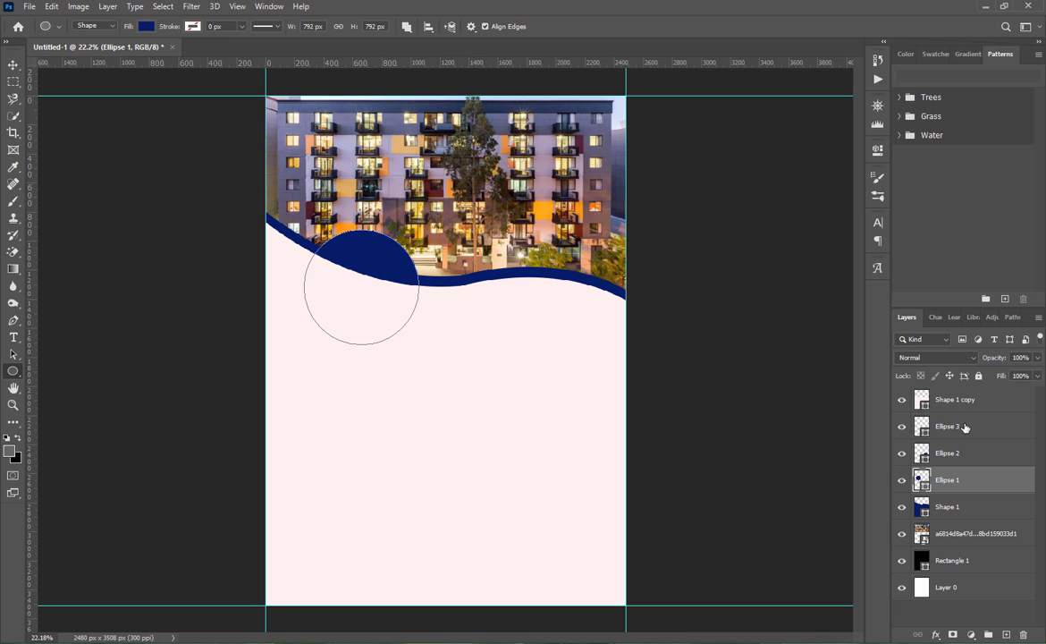
left_click(963, 429, "shift")
left_click_drag(964, 431, 956, 400)
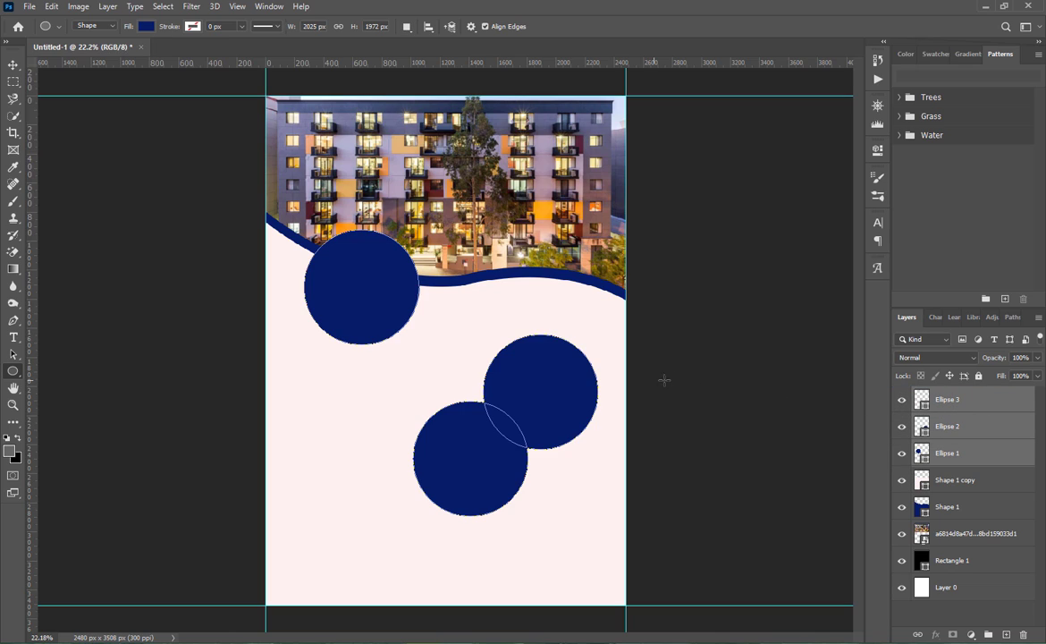
key("v")
left_click_drag(345, 288, 323, 296)
left_click(704, 445)
- Add a 27 px outside Stroke in navy 071c69 at 100% opacity to the Ellipse 1 circle
right_click(948, 456)
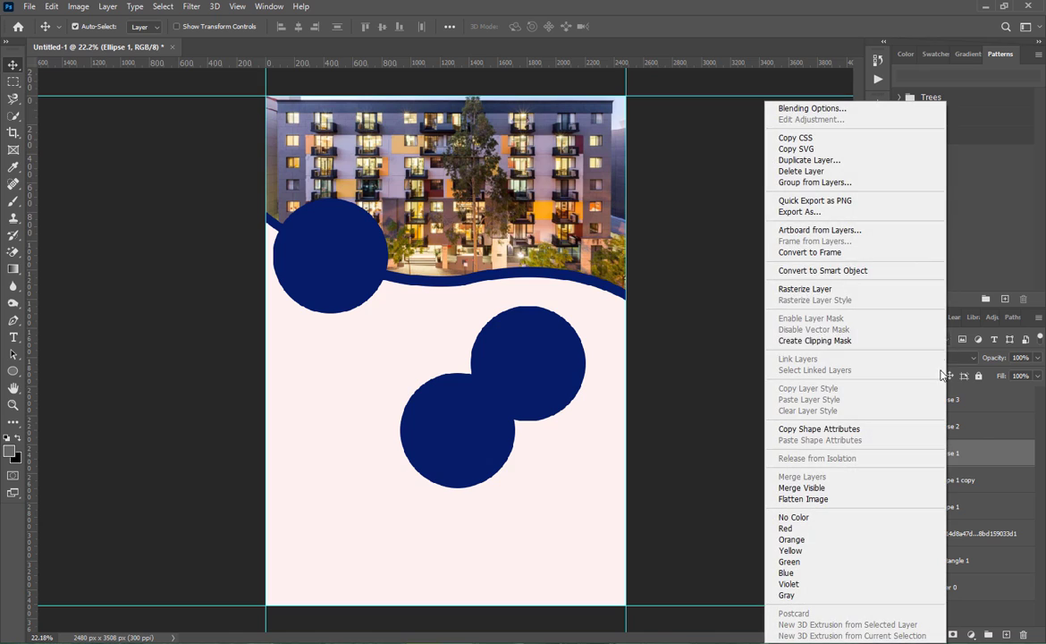
left_click(752, 100)
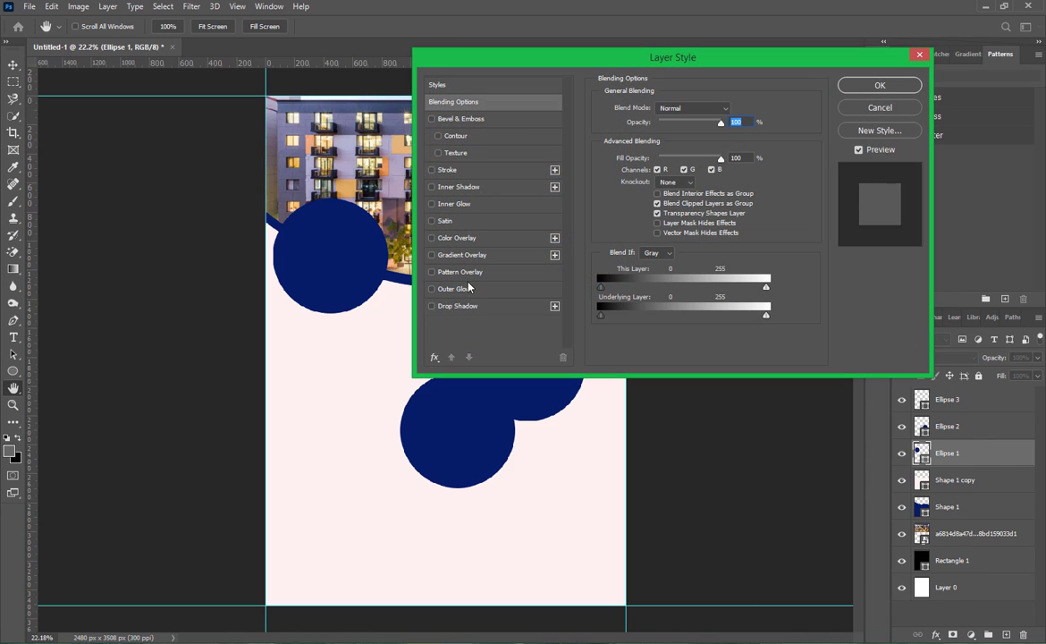
left_click(431, 170)
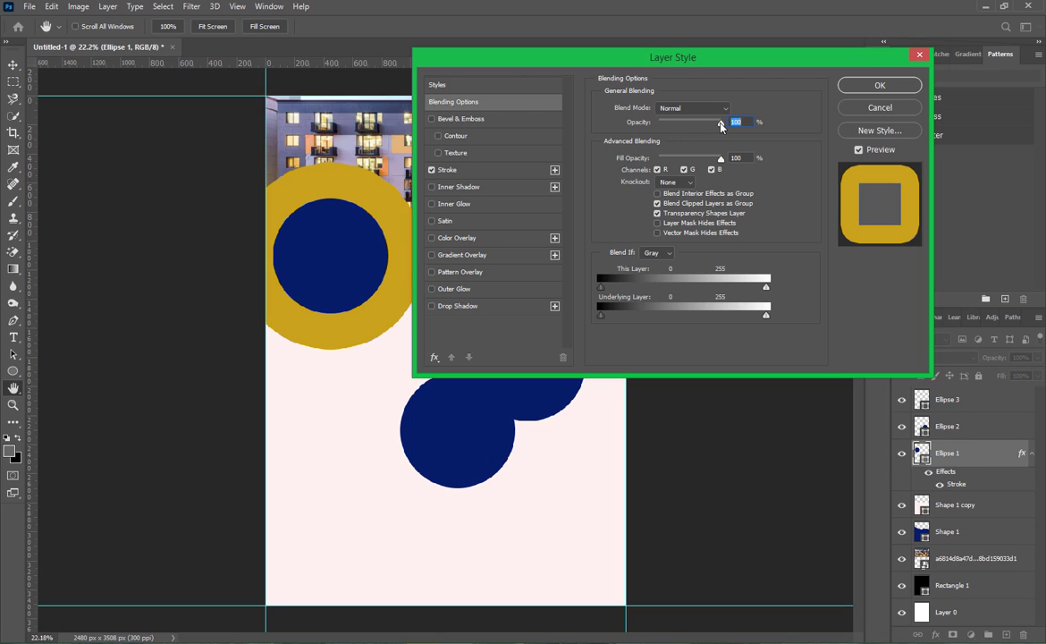
mouse_move(718, 125)
left_mouse_down()
mouse_move(689, 124)
mouse_move(724, 146)
left_mouse_up()
mouse_move(661, 157)
left_mouse_down()
mouse_move(635, 151)
mouse_move(743, 167)
mouse_move(667, 151)
mouse_move(720, 150)
left_mouse_up()
left_click(447, 170)
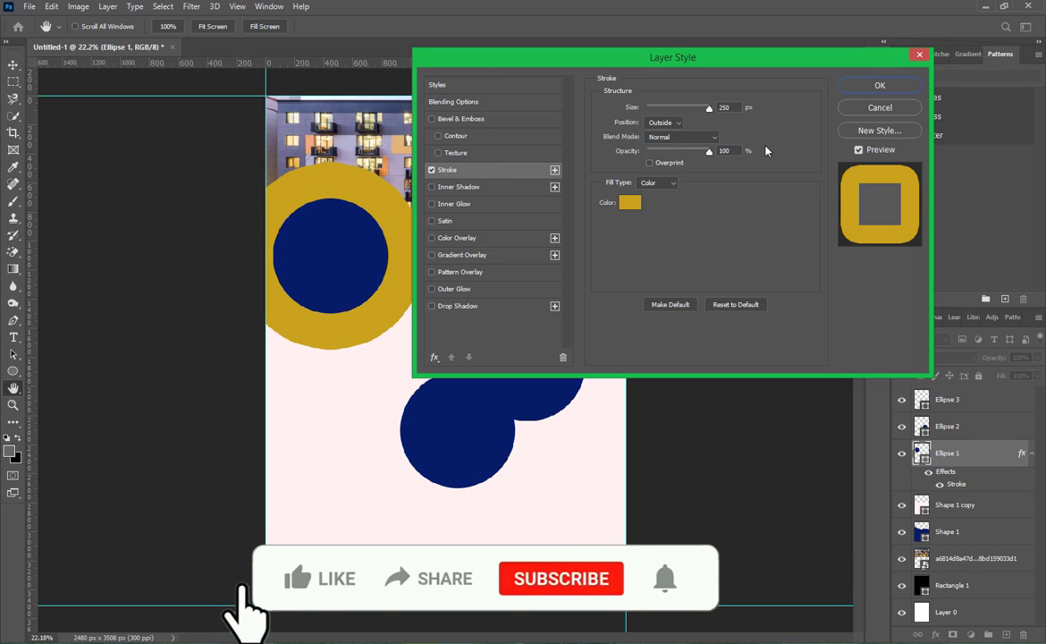
left_click_drag(711, 108, 656, 108)
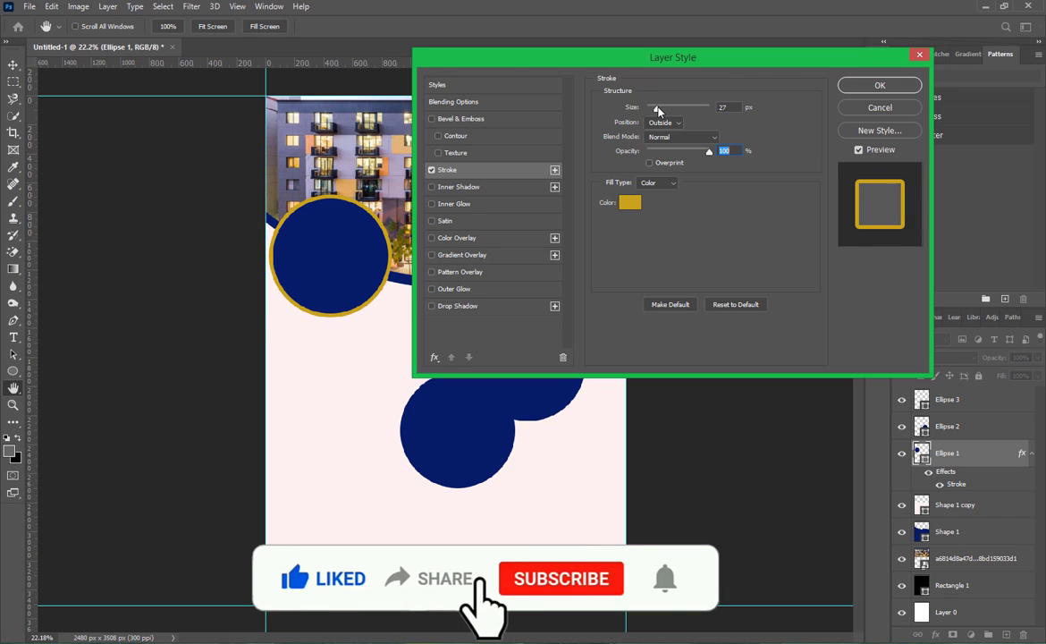
left_click(630, 202)
left_click(325, 252)
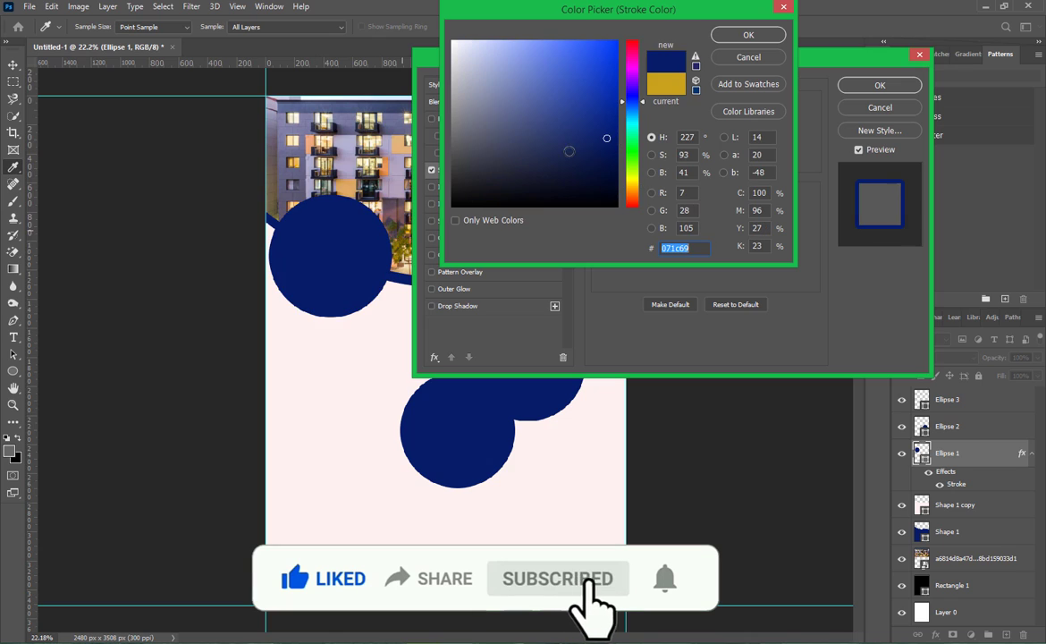
left_click(748, 35)
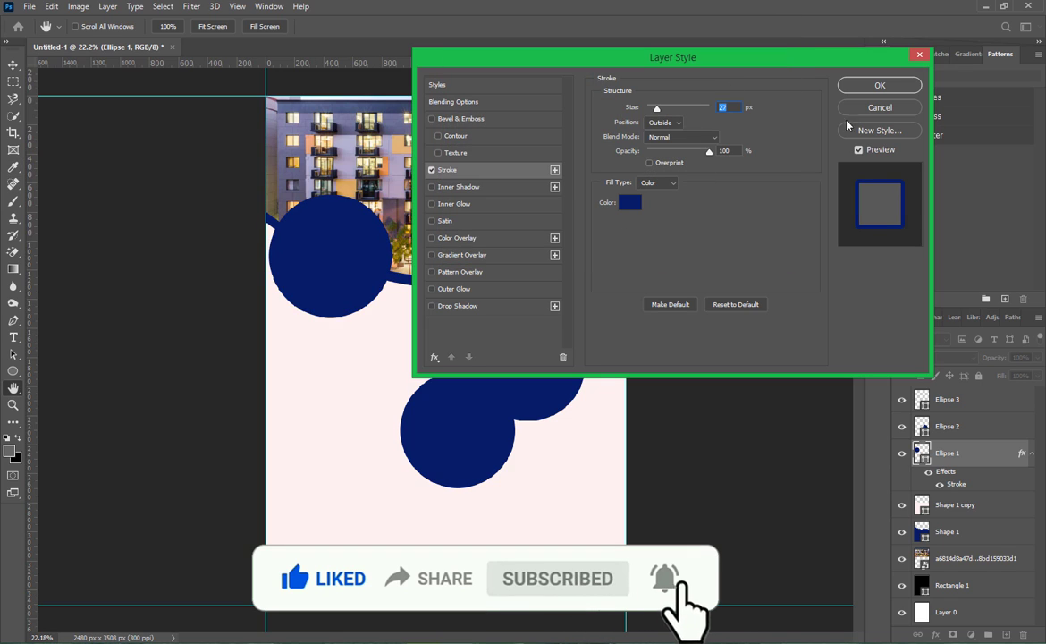
left_click(880, 85)
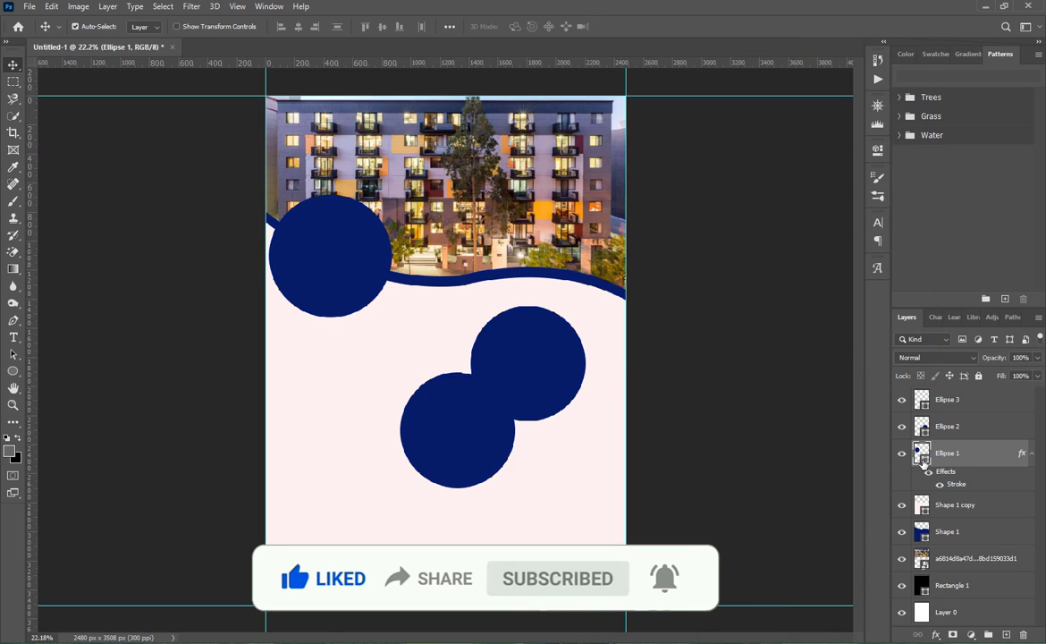
- Change the fill of the Ellipse 1 circle to white, ffffff
double_click(922, 454)
left_click_drag(511, 119, 452, 41)
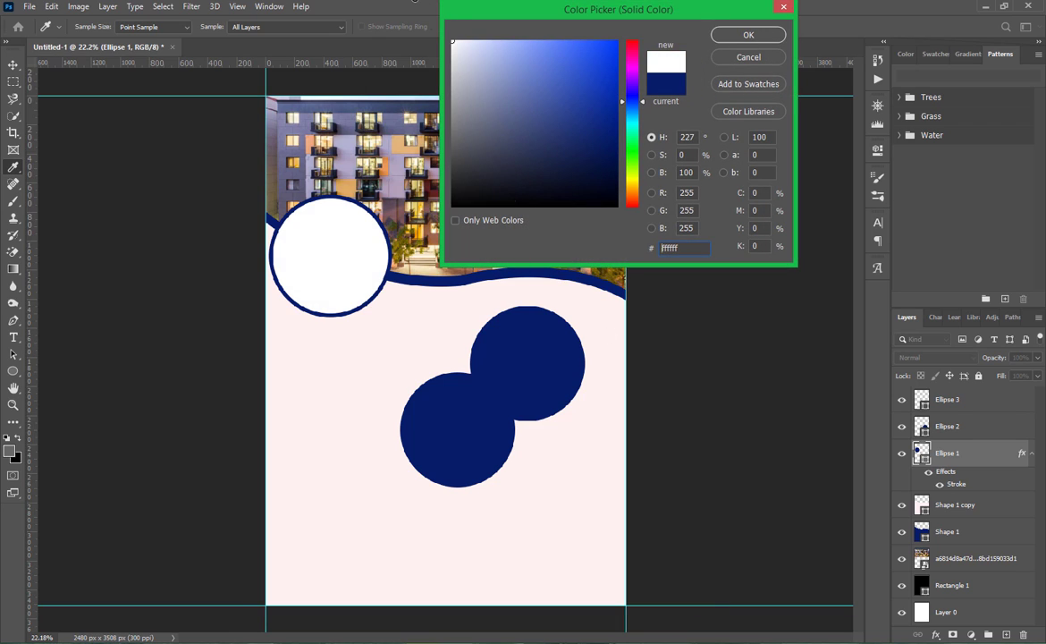
left_click(749, 35)
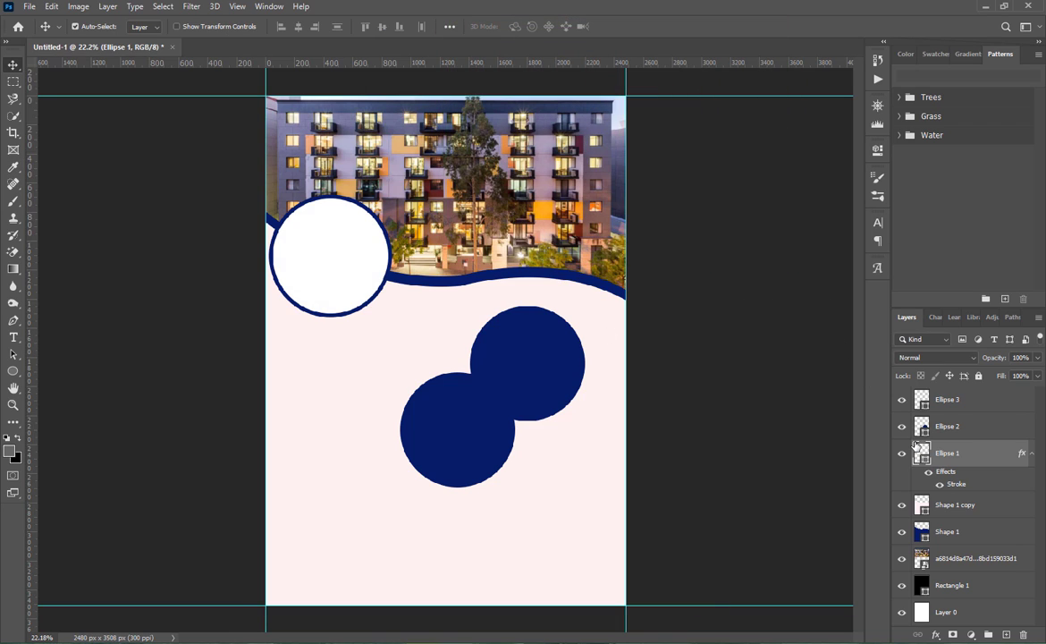
- Copy the Ellipse 1 layer style onto Ellipse 2 and Ellipse 3, and collapse the effect lists of all three layers
right_click(975, 465)
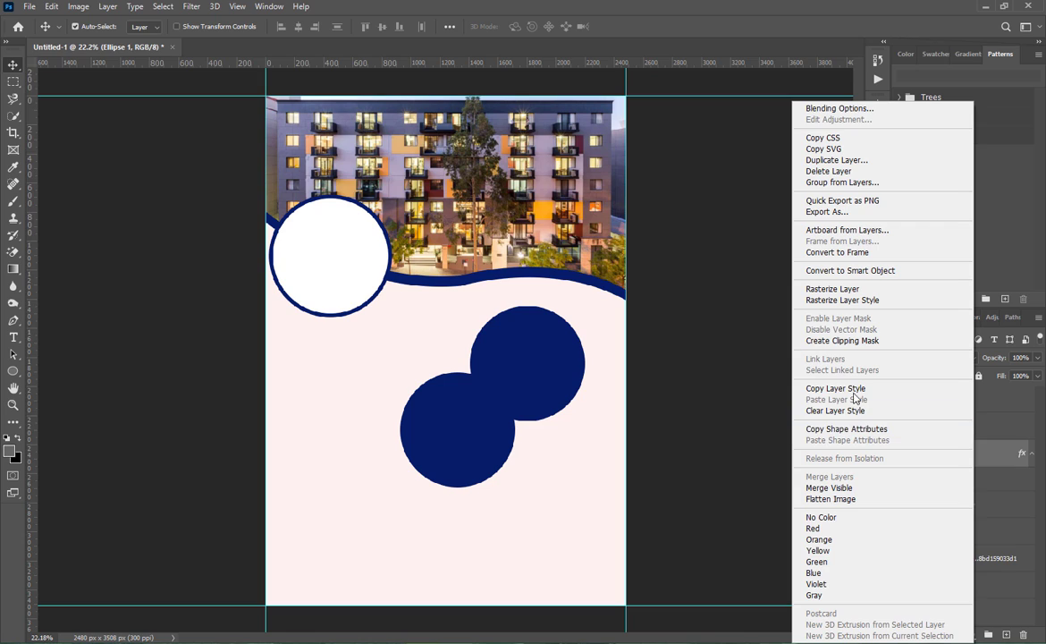
left_click(845, 388)
right_click(885, 427)
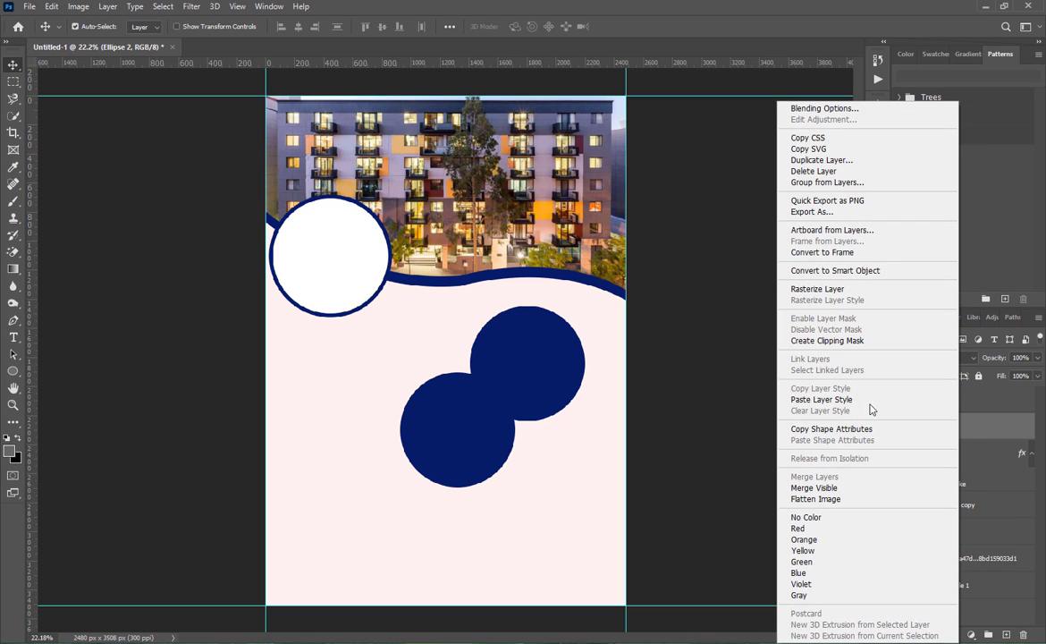
left_click(839, 399)
right_click(939, 400)
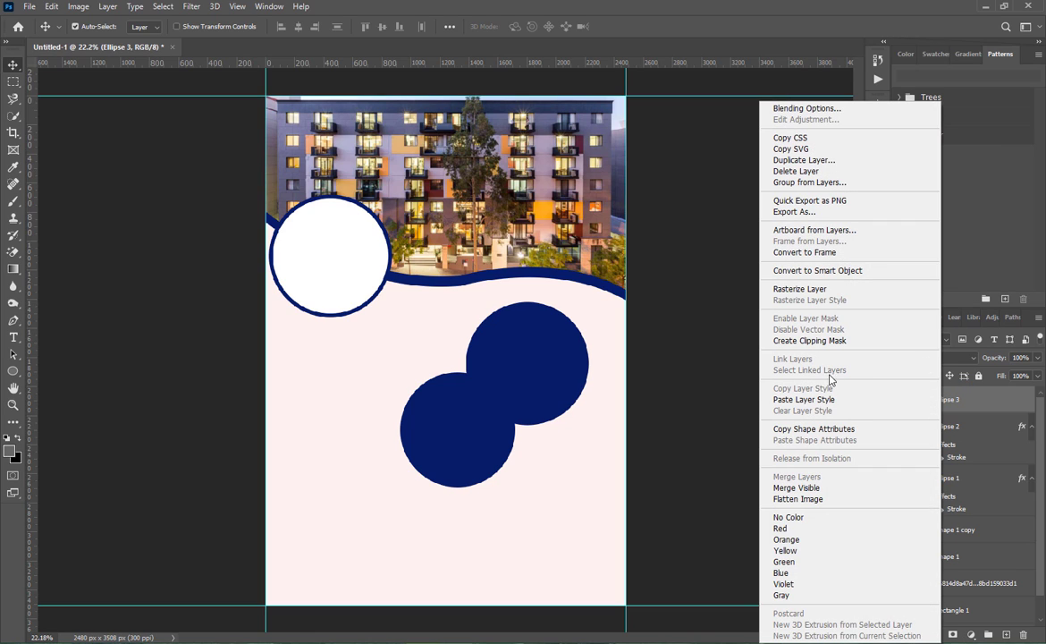
left_click(807, 402)
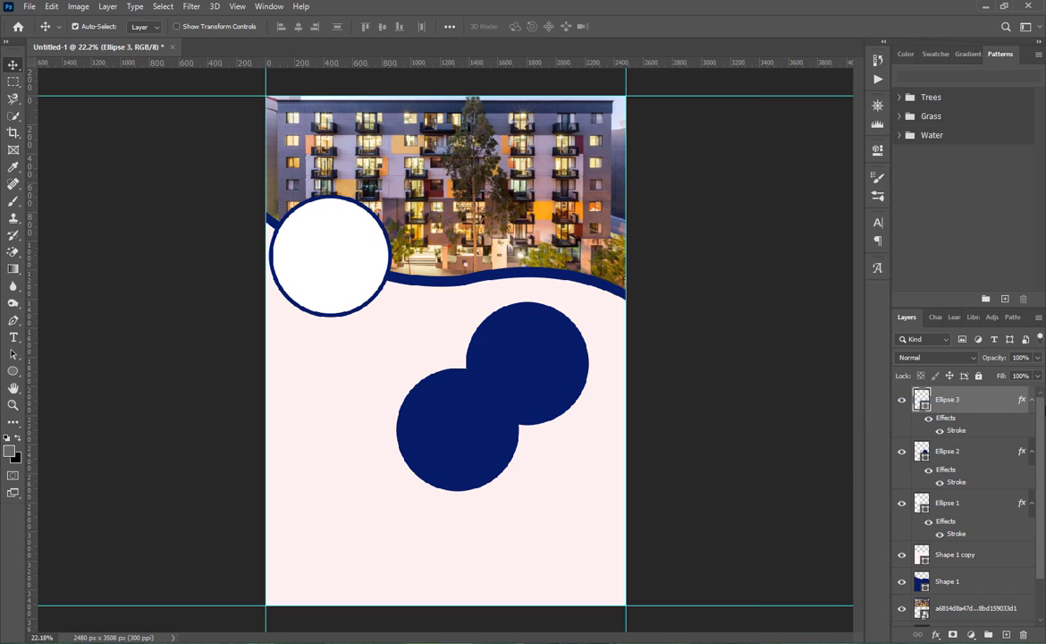
left_click(1031, 399)
left_click(1032, 427)
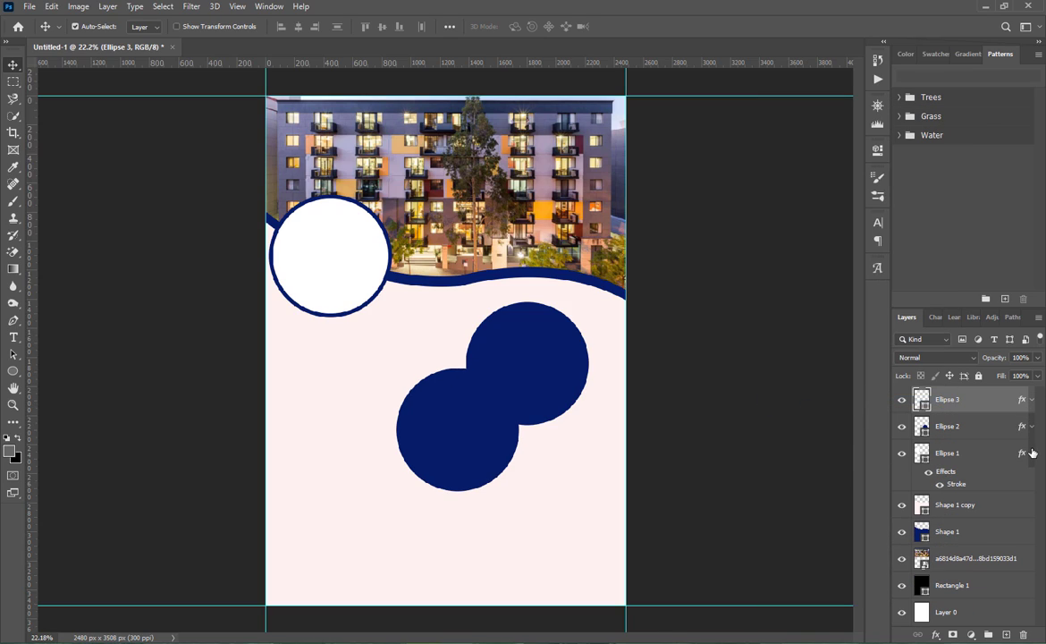
left_click(1032, 454)
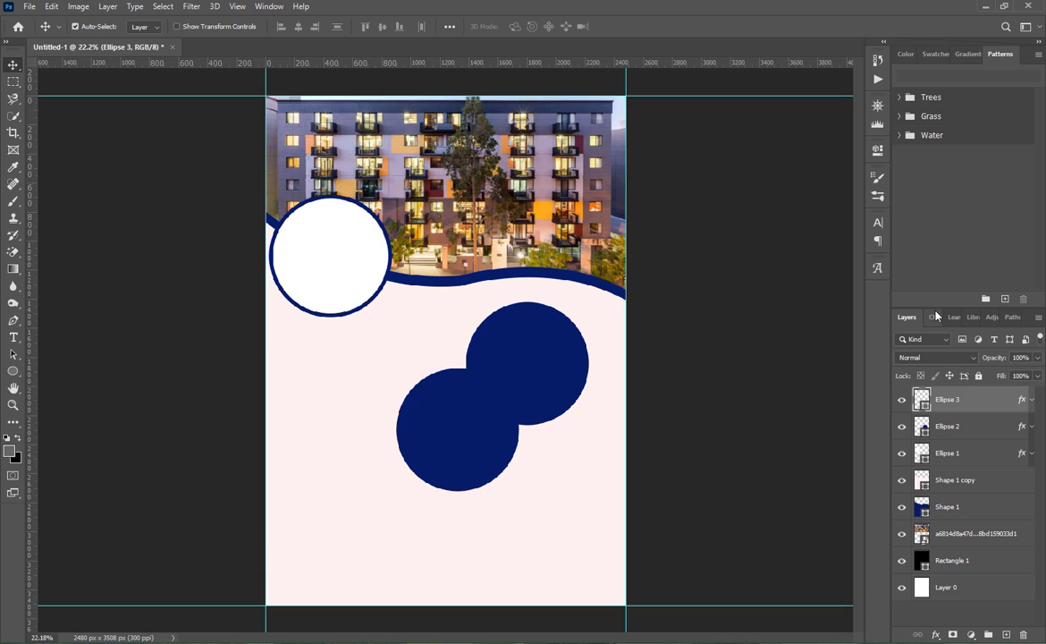
- Change the fill of the Ellipse 3 and Ellipse 2 circles to white, ffffff
left_click_drag(936, 313, 940, 199)
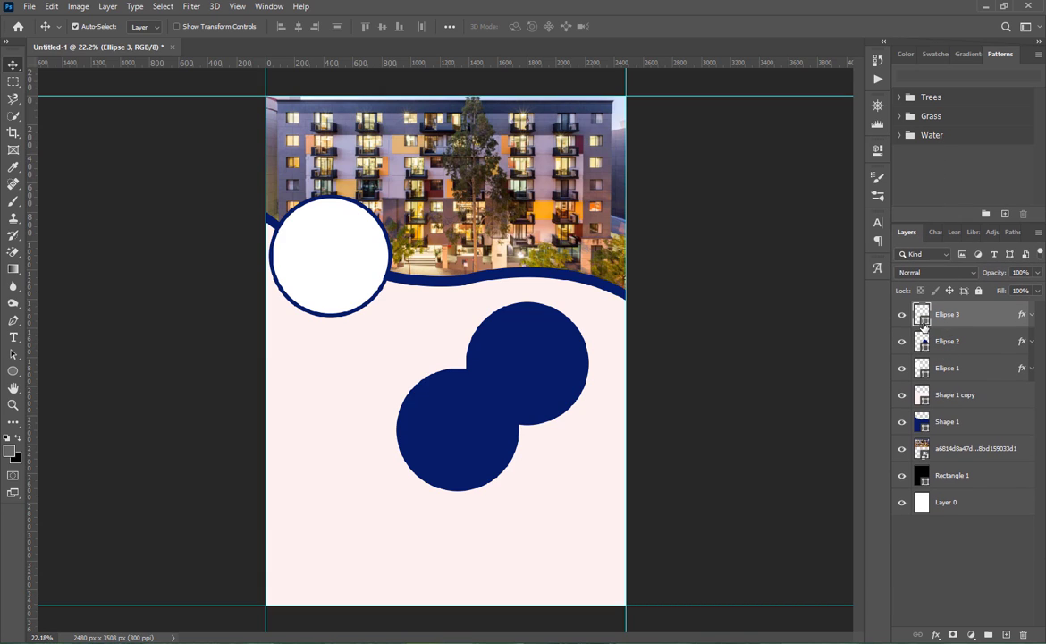
double_click(922, 320)
left_click(452, 41)
left_click(749, 35)
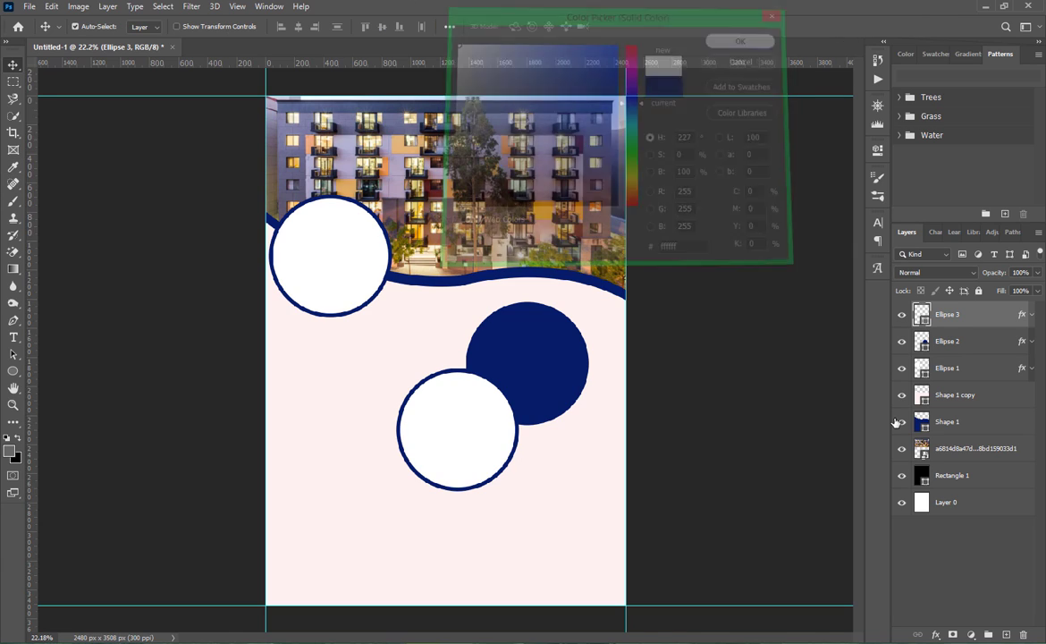
double_click(922, 341)
left_click(453, 41)
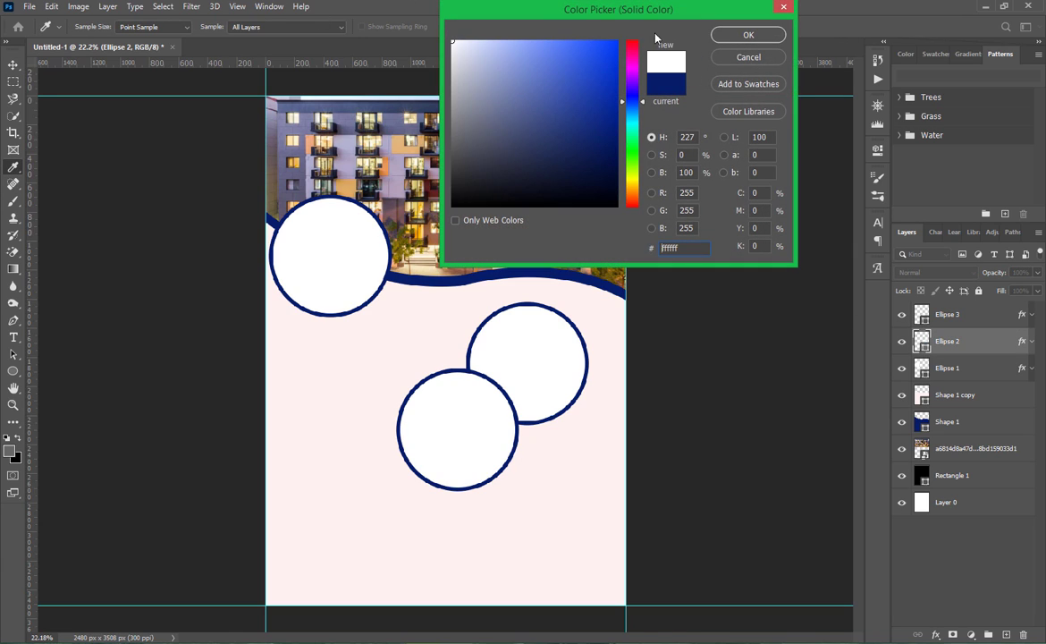
left_click(752, 36)
- Arrange Ellipse 3 and Ellipse 2 beside Ellipse 1 so the three circles form a row along the wave
left_click_drag(452, 424, 448, 311)
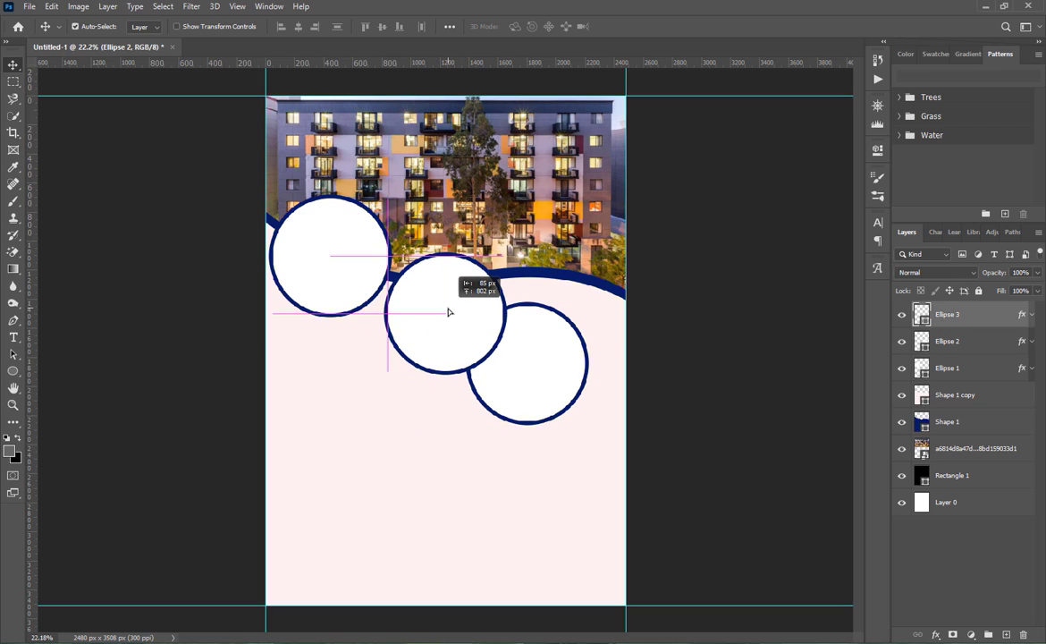
left_click_drag(562, 367, 584, 269)
left_click_drag(448, 319, 454, 301)
- Scale the Ellipse 1 circle down slightly and shift it up against the page's left edge
left_click(348, 259)
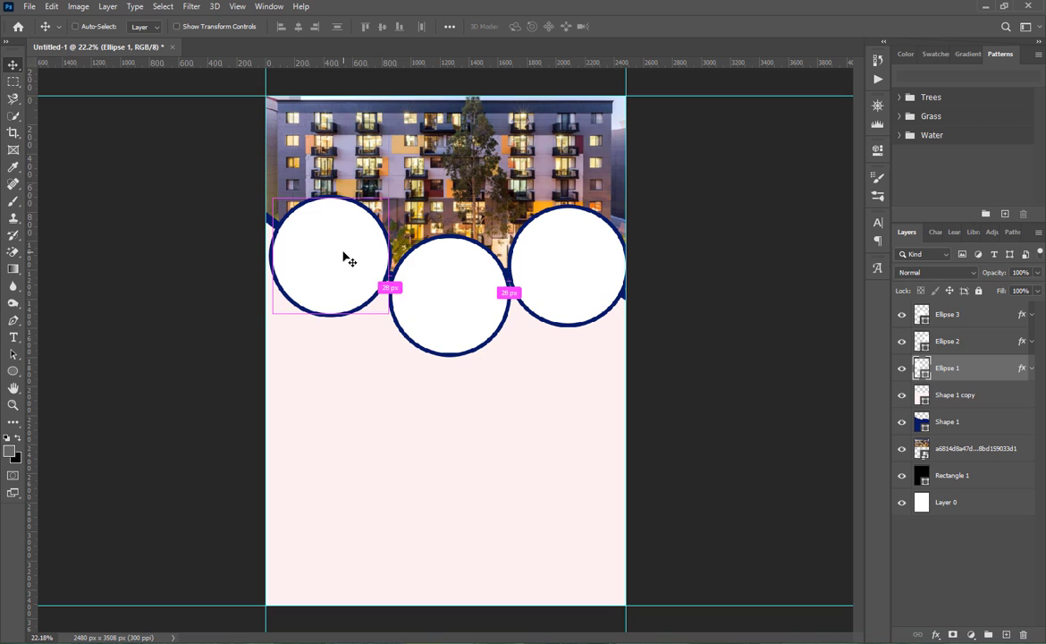
key("ctrl+t")
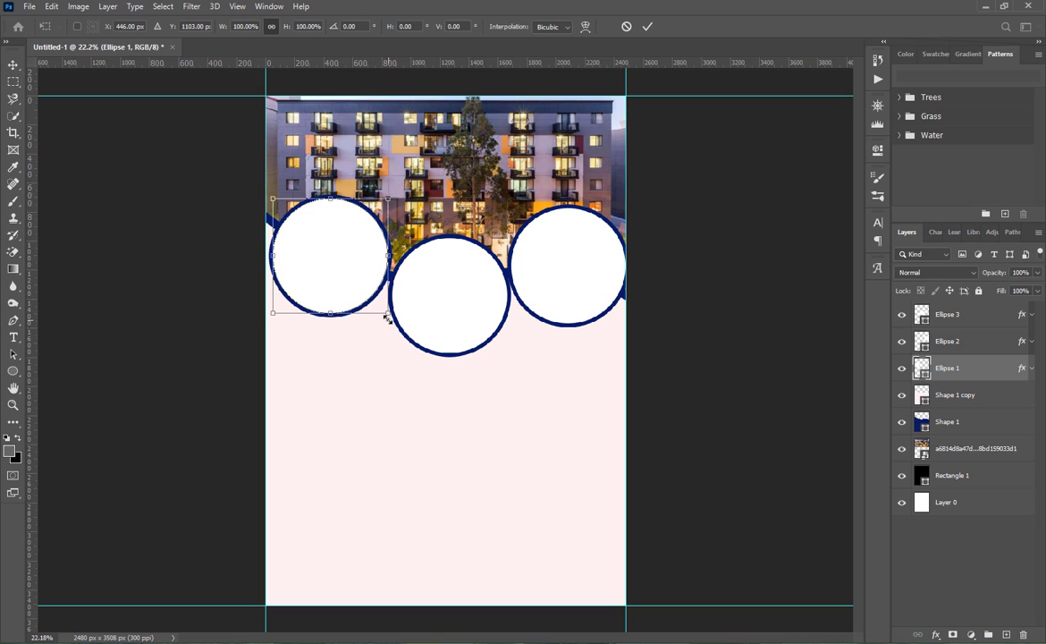
left_click_drag(388, 319, 376, 303)
left_click_drag(326, 267, 320, 254)
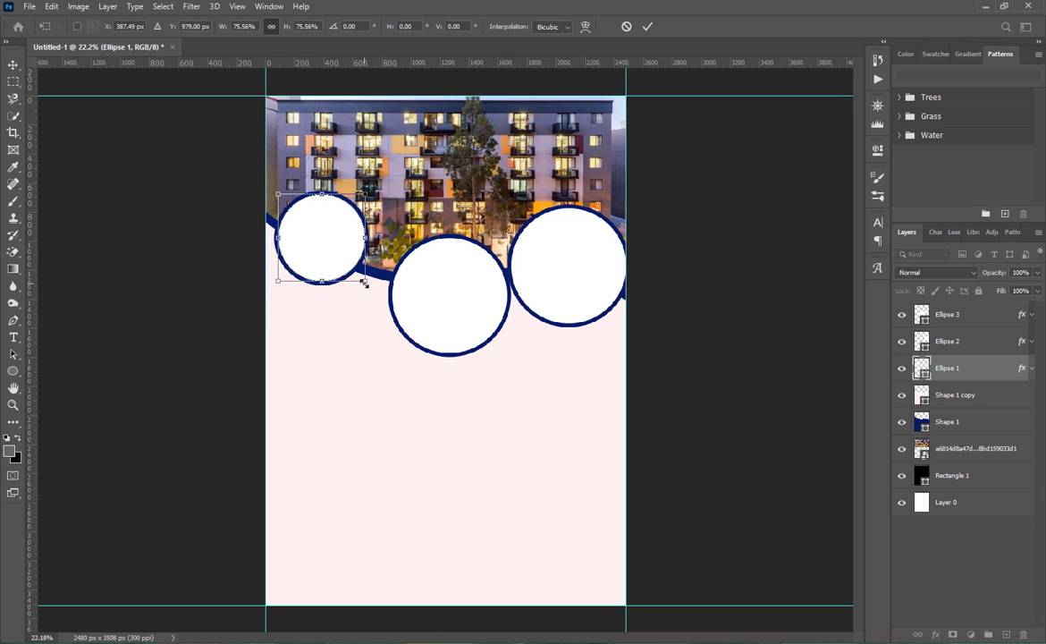
left_click_drag(365, 284, 377, 291)
left_click(648, 28)
- Delete the other two circles, Ellipse 3 and Ellipse 2
left_click(469, 269)
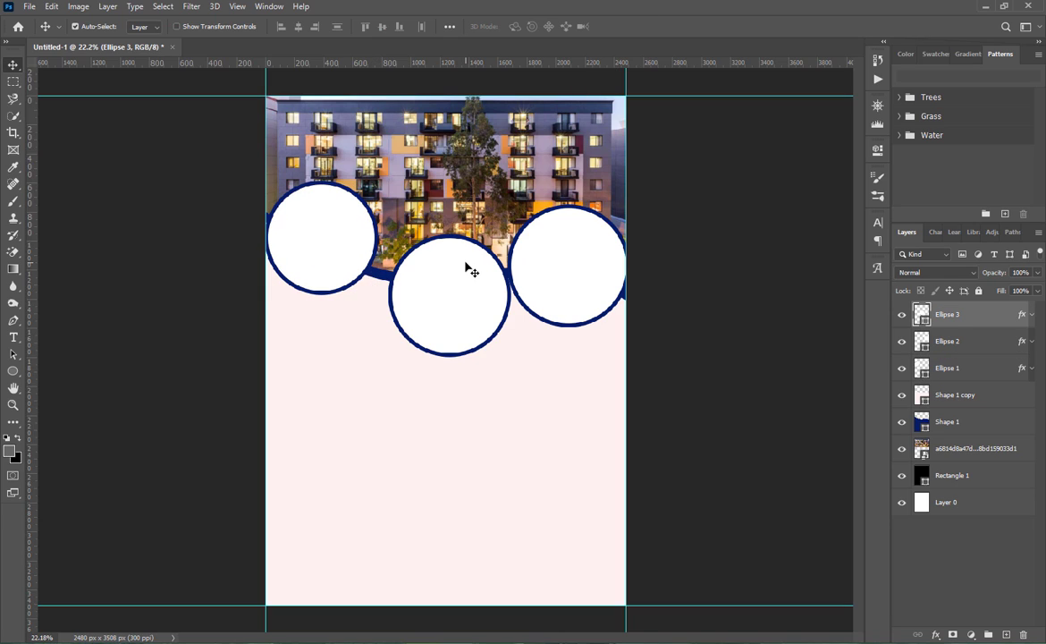
left_click(567, 274, "shift")
key("Delete")
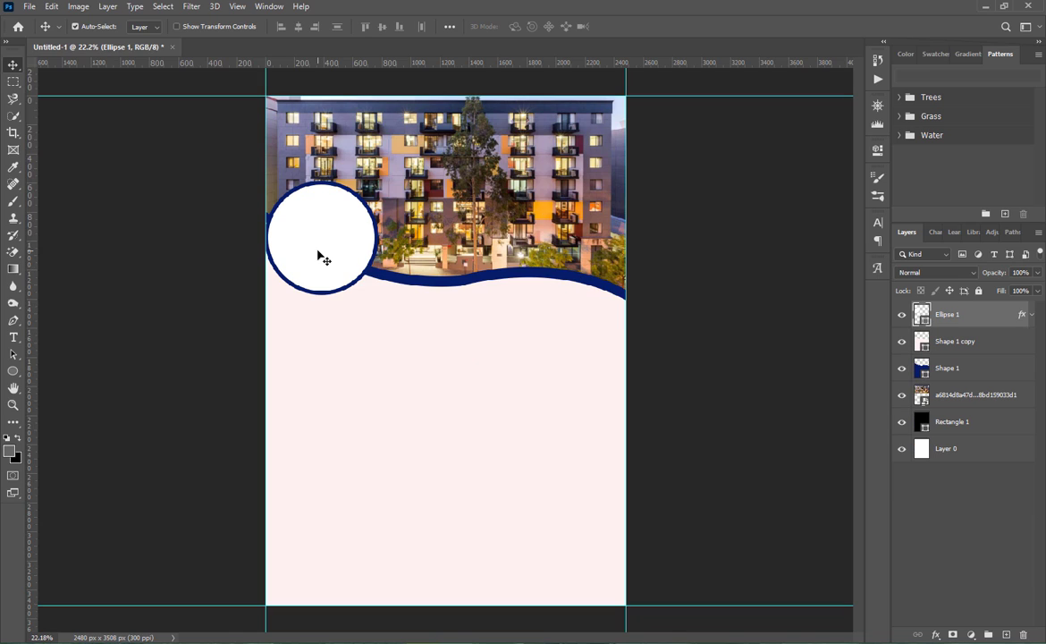
- Duplicate the Ellipse 1 circle twice and space the copies along the wave, one in the middle and one at the page's right edge
left_click_drag(313, 233, 575, 290)
left_click_drag(436, 280, 424, 283)
left_click(531, 289)
left_click_drag(531, 296, 533, 274)
left_click(691, 345)
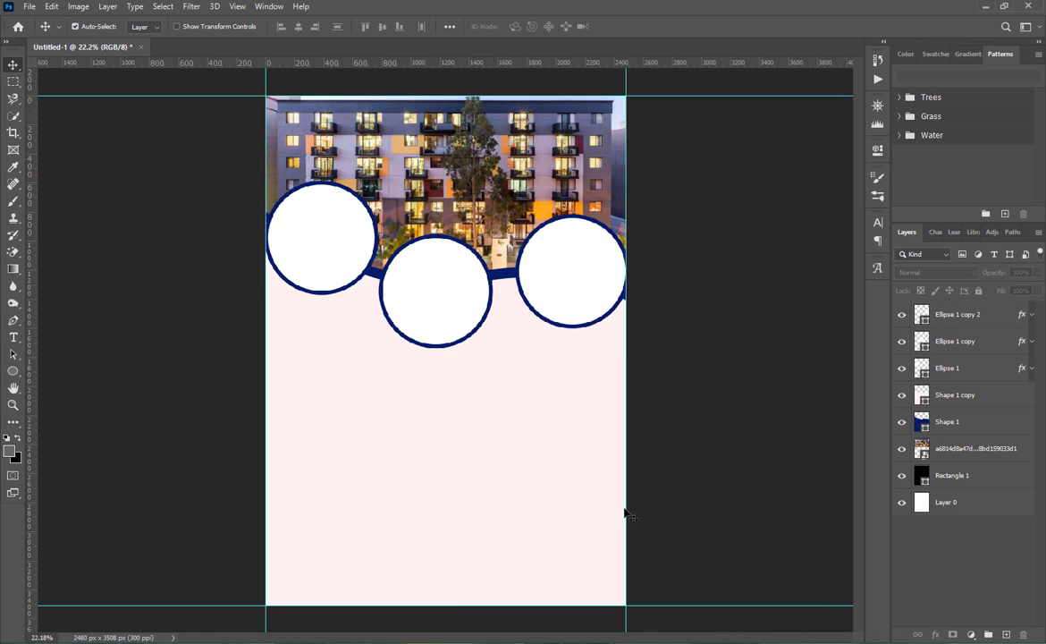
- Place the 138540771 image from the Youtube Channel folder over the leftmost circle and clip it to the Ellipse 1 layer
key("alt+Tab")
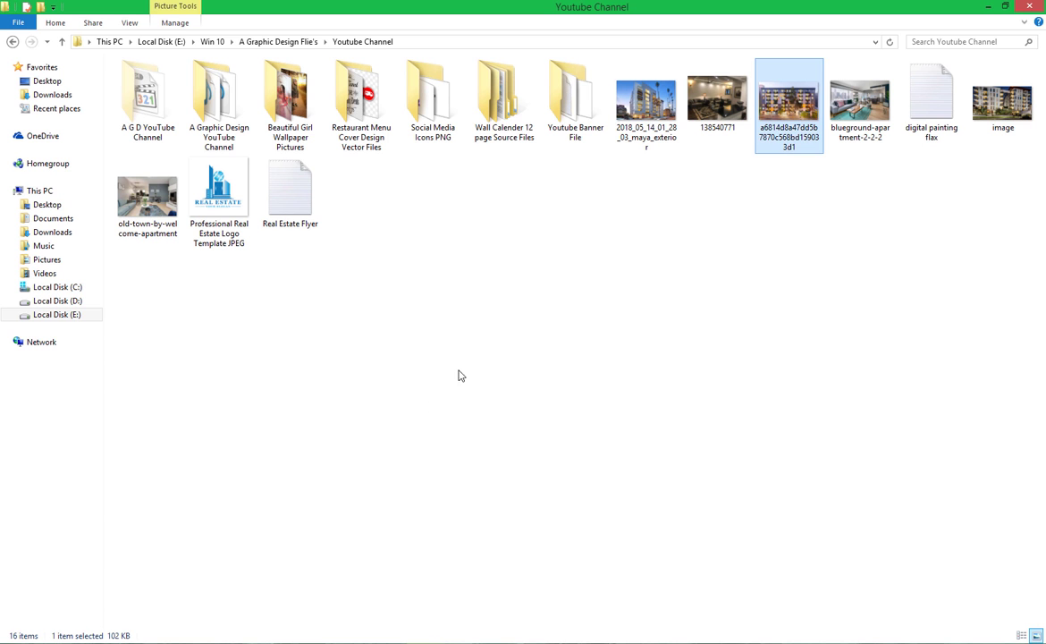
left_click(422, 292)
left_click_drag(715, 105, 317, 232)
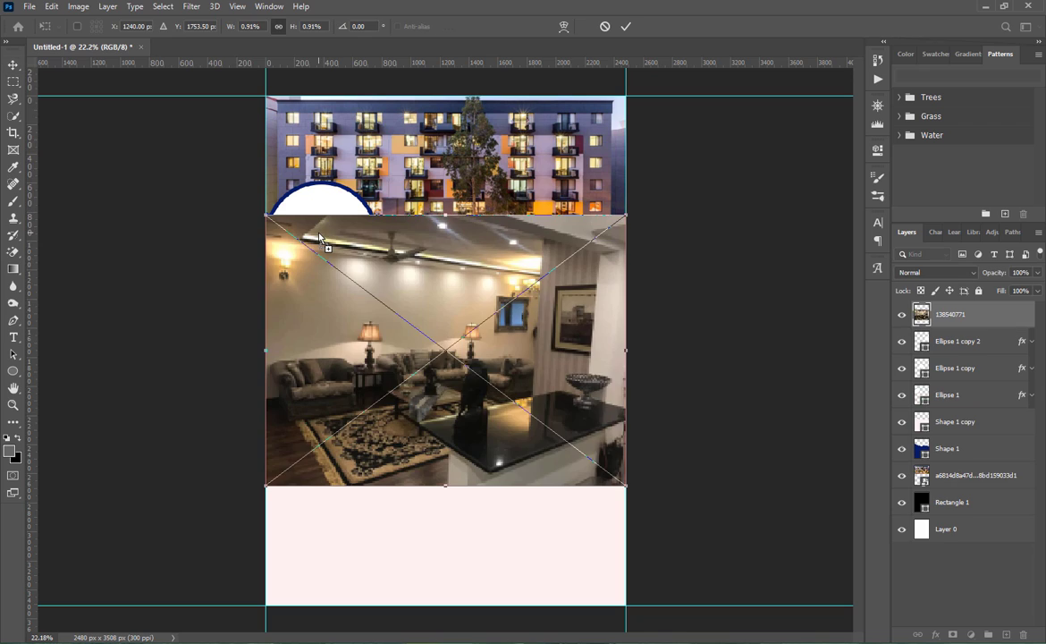
left_click_drag(408, 283, 287, 188)
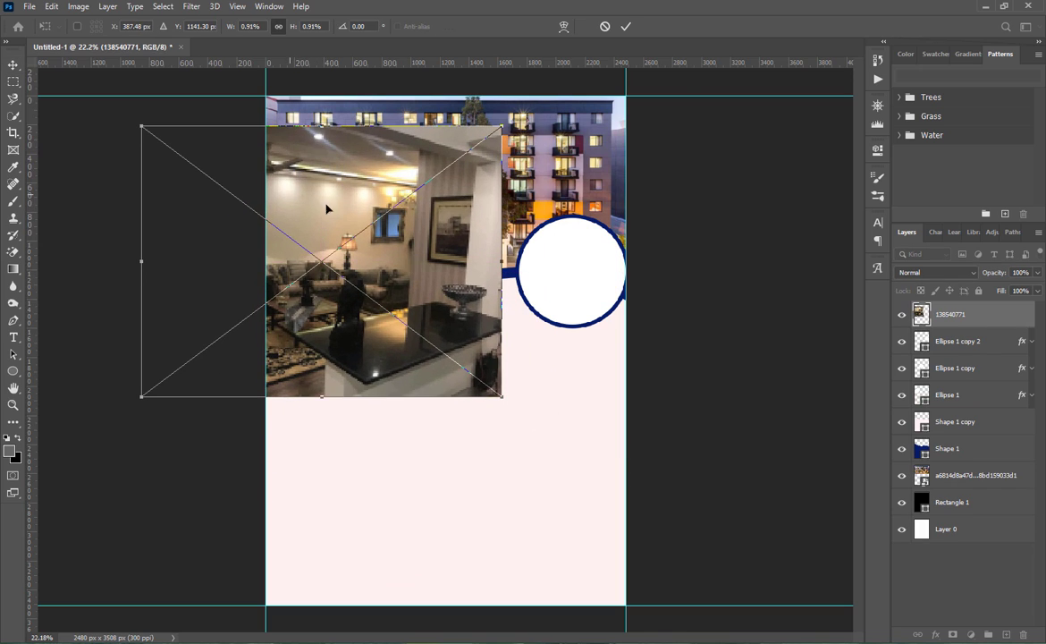
left_click(624, 27)
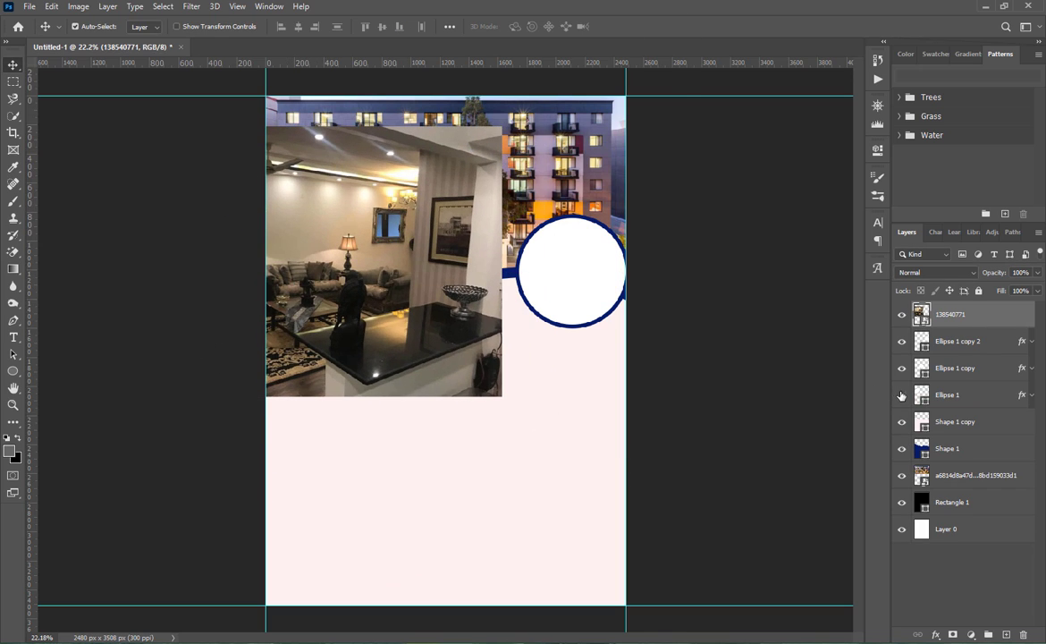
left_click_drag(930, 314, 950, 395)
right_click(951, 368)
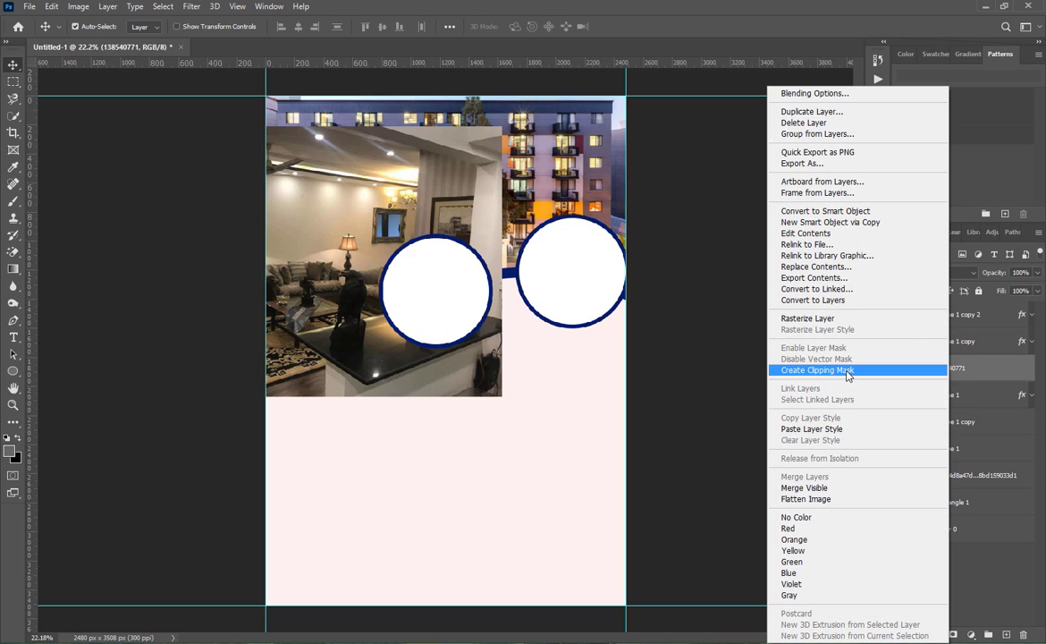
left_click(780, 347)
- Scale the clipped 138540771 image to about 0.39% and position it to fill the leftmost circle
key("ctrl+t")
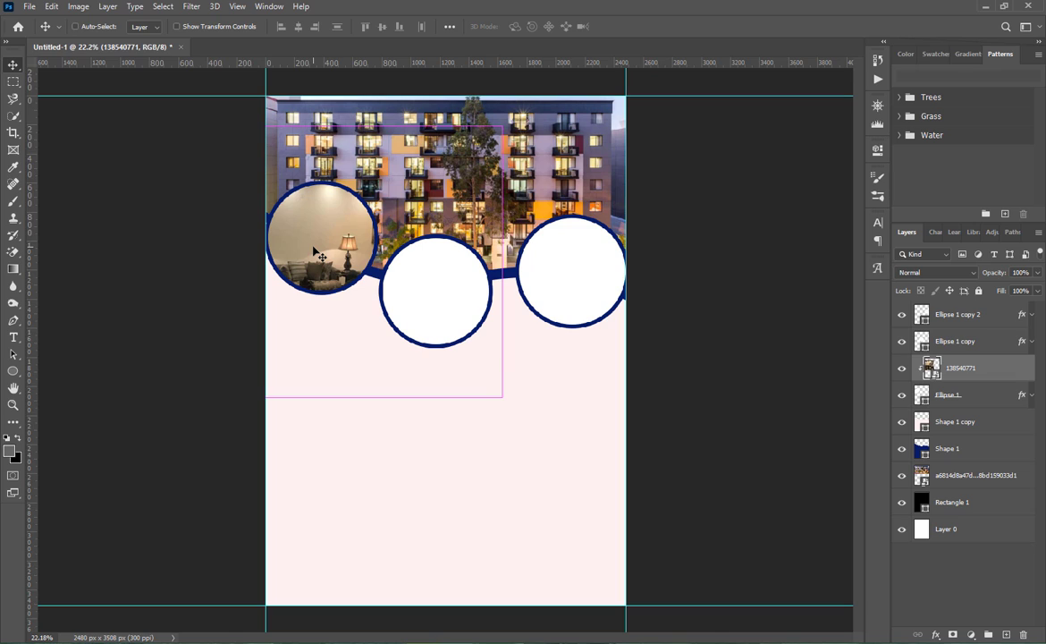
left_click_drag(502, 394, 402, 292)
left_click_drag(353, 258, 353, 235)
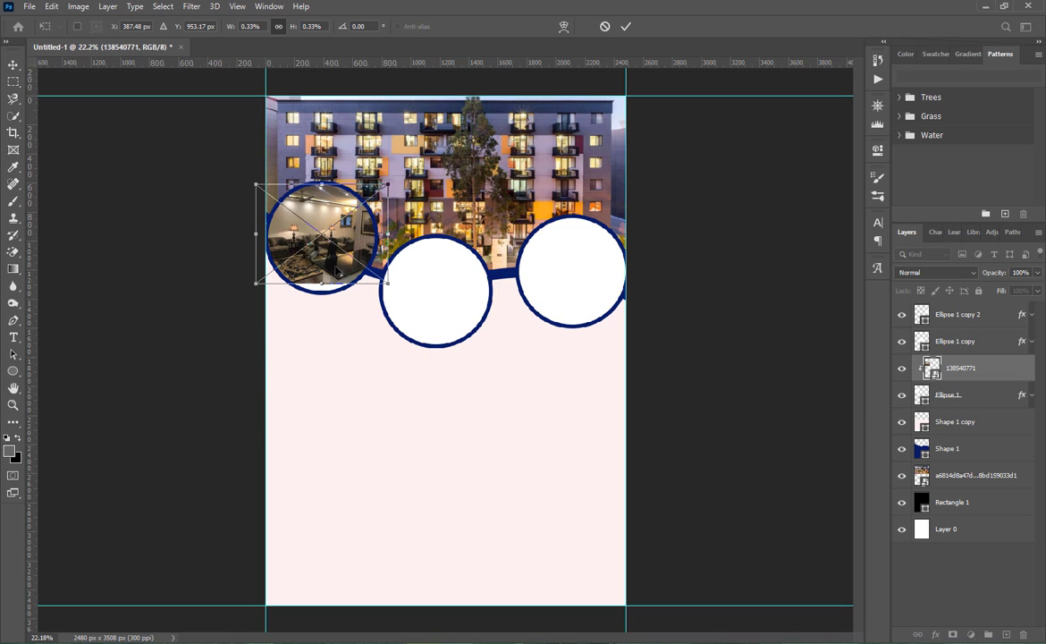
left_click_drag(323, 285, 322, 295)
left_click_drag(322, 185, 321, 179)
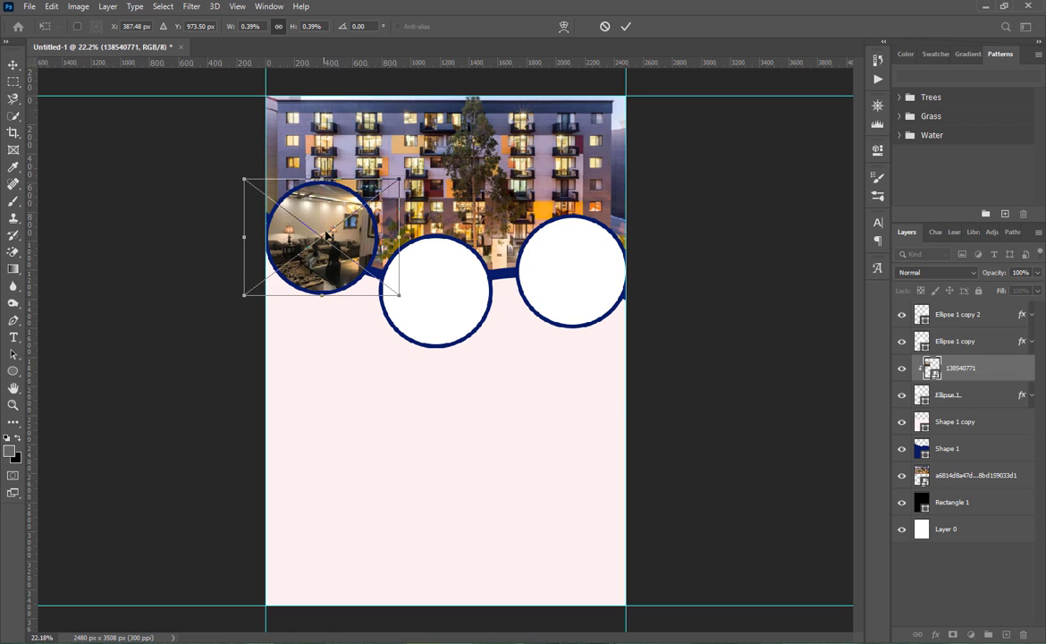
left_click_drag(328, 231, 340, 231)
left_click(626, 26)
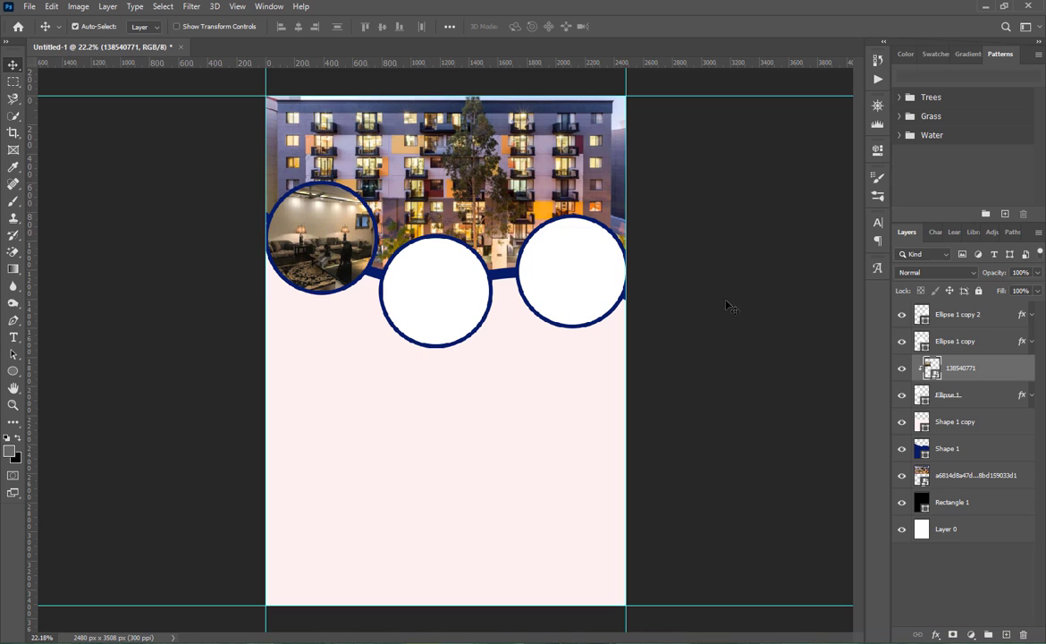
- Place the blueground-apartment-2-2-2 image from the Youtube Channel folder and clip it to the middle circle, Ellipse 1 copy
left_click(226, 643)
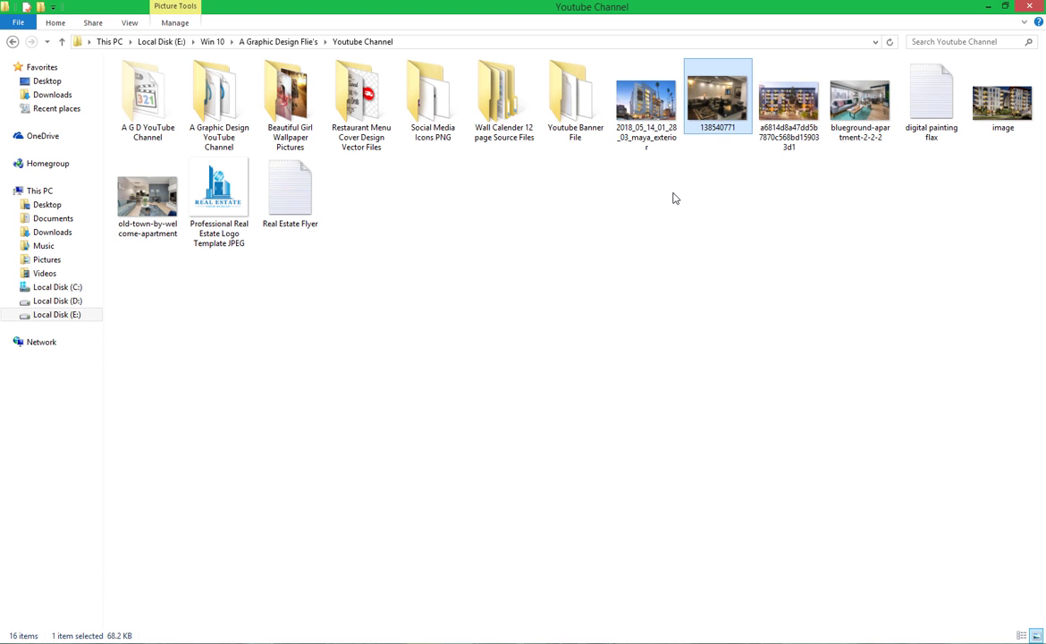
left_click_drag(852, 123, 443, 319)
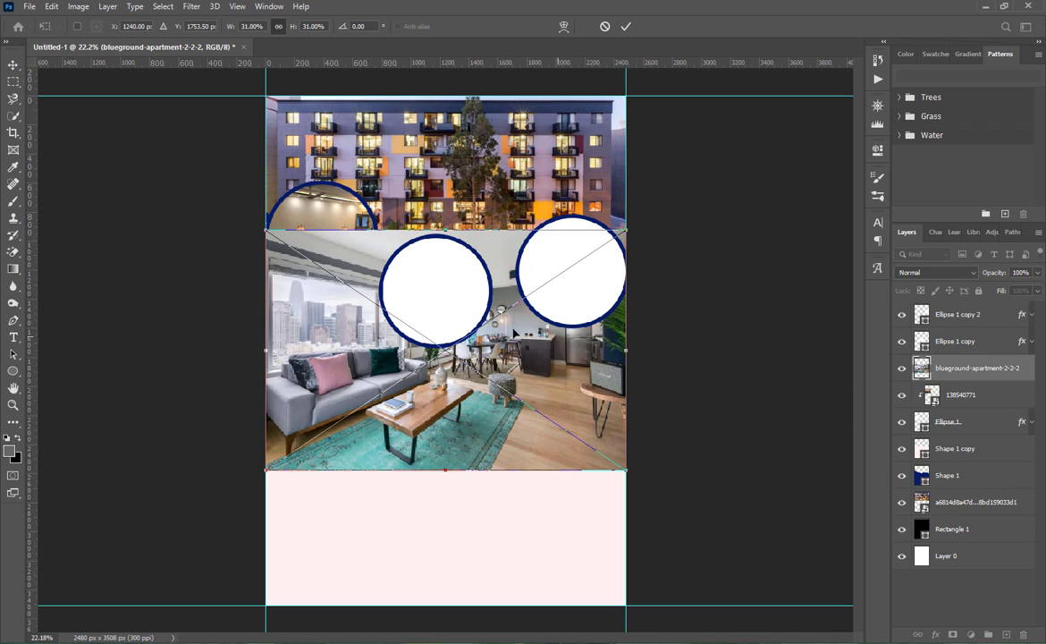
left_click(625, 26)
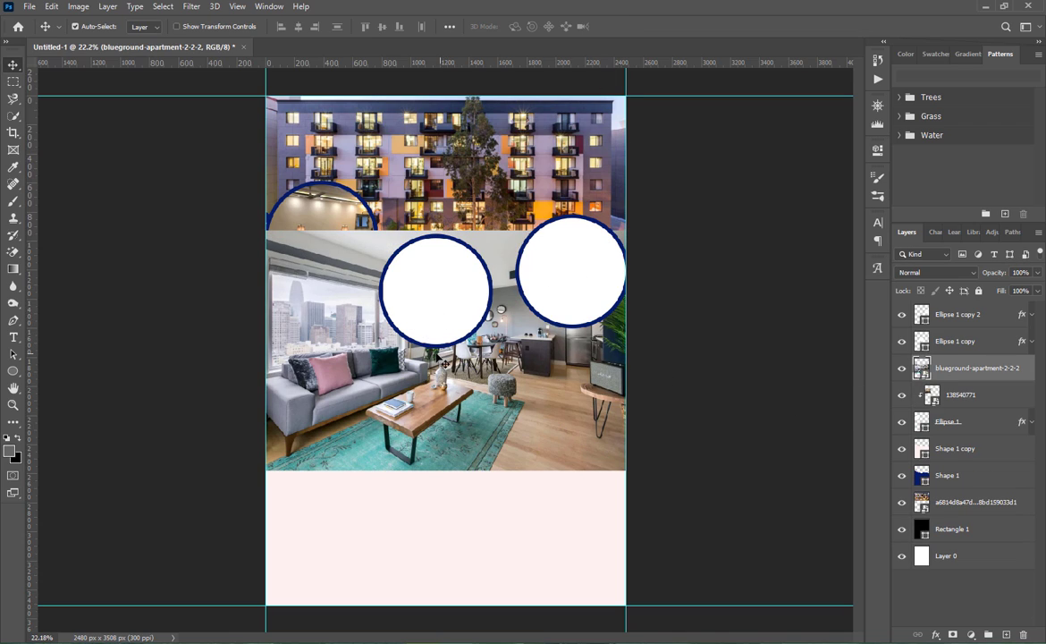
left_click(424, 291)
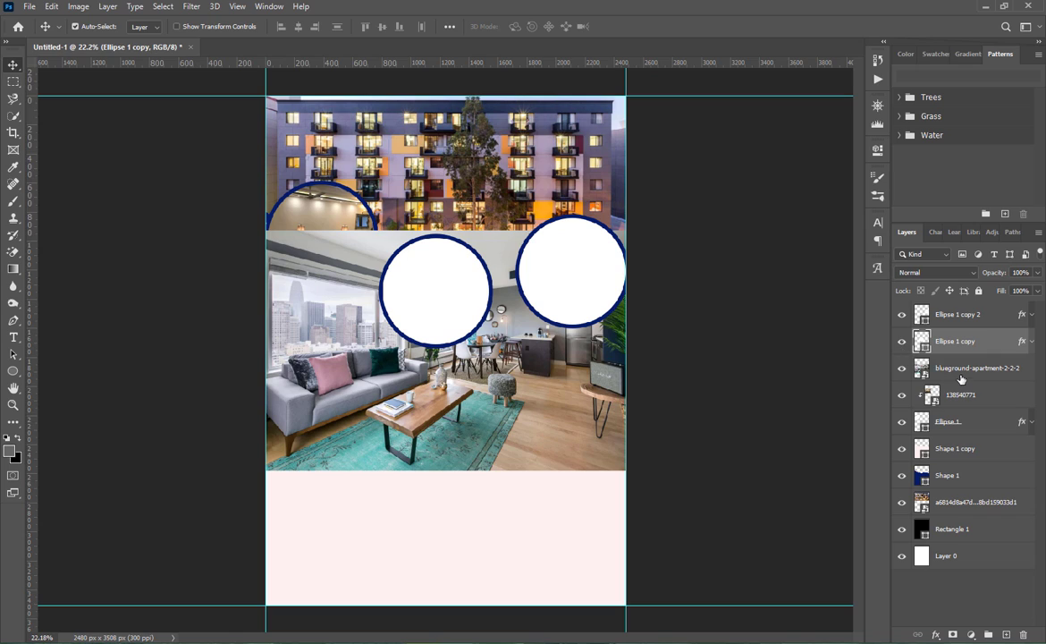
left_click_drag(962, 380, 966, 340)
right_click(967, 342)
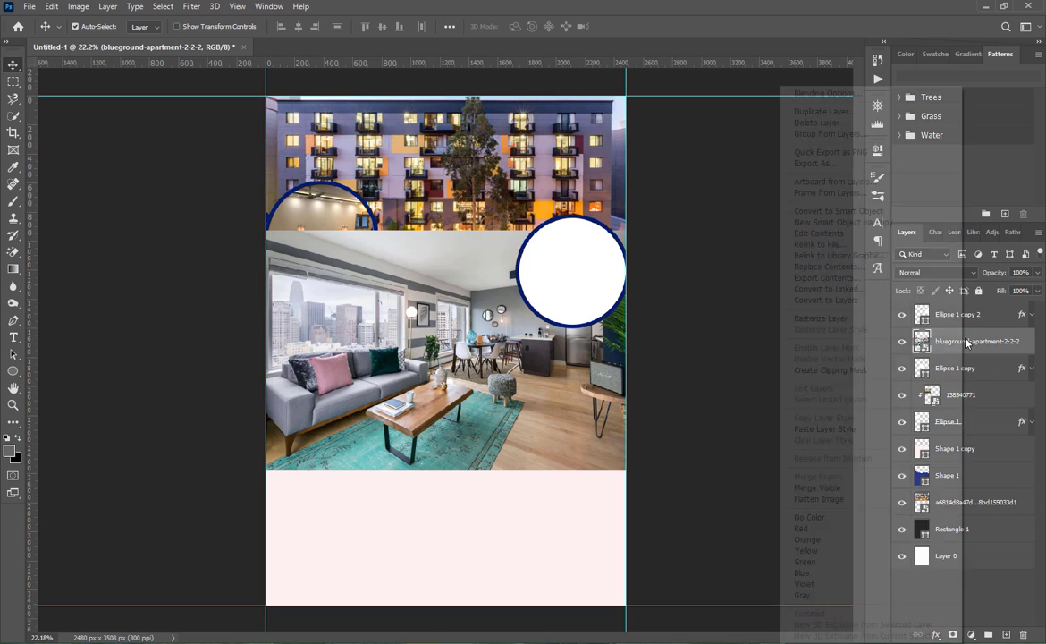
left_click(831, 369)
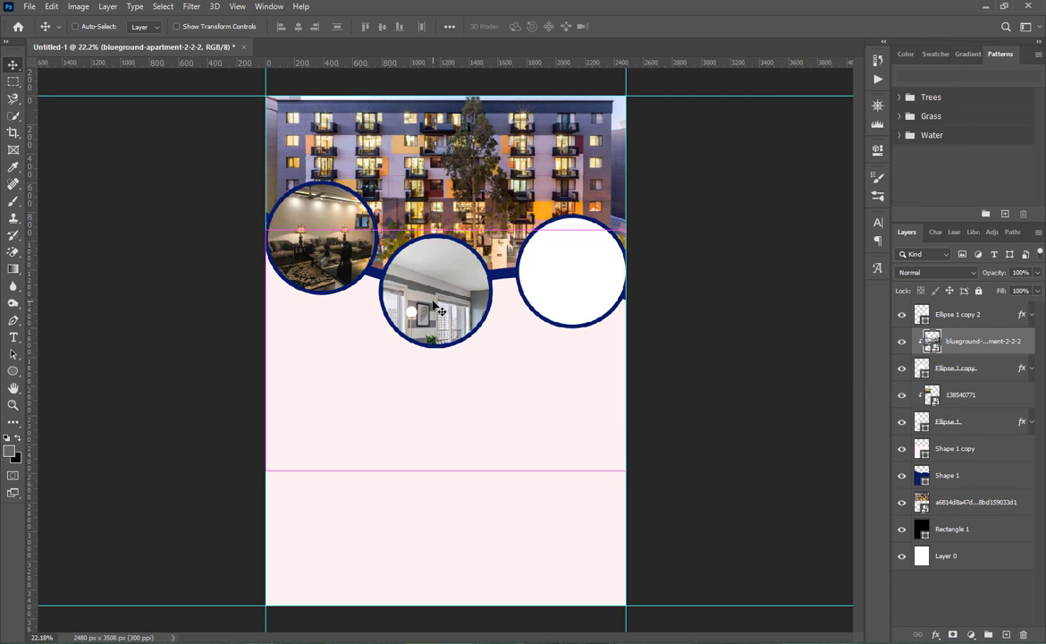
- Scale the clipped blueground-apartment-2-2-2 image to about 15.85% and center it in the middle circle
key("ctrl+t")
left_click_drag(626, 470, 531, 369)
left_click_drag(443, 300, 424, 300)
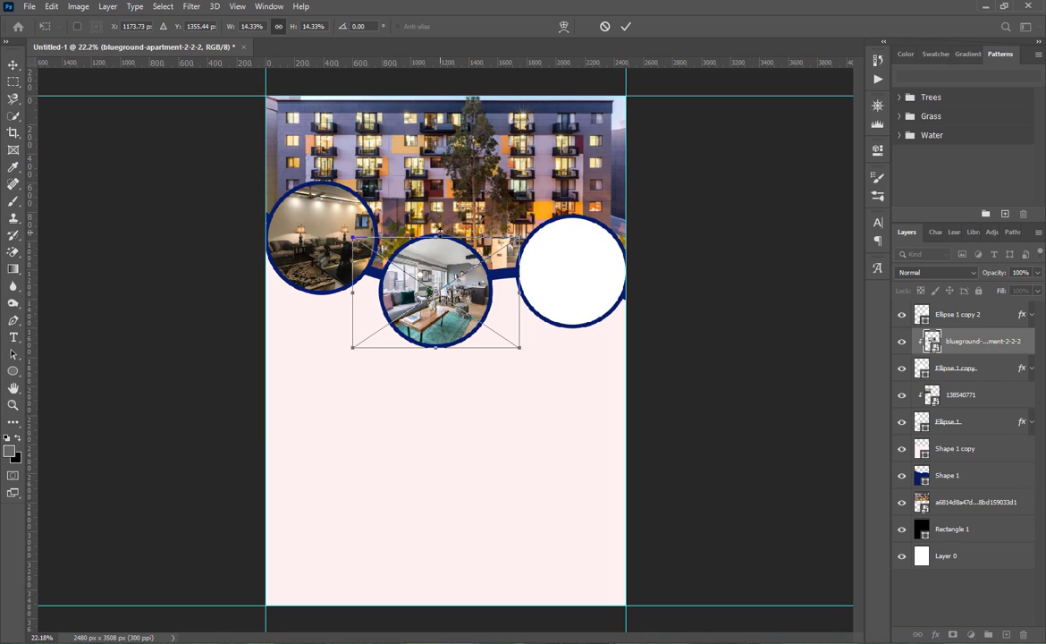
left_click_drag(437, 234, 436, 227)
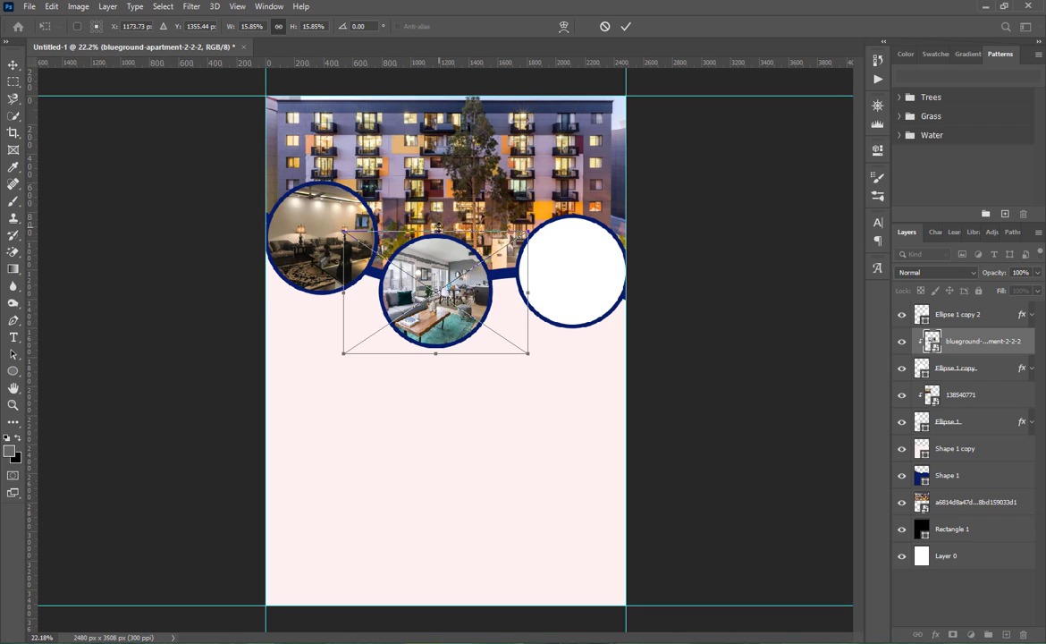
left_click(625, 26)
- Place the old-town-by-welcome-apartment image from the Youtube Channel folder and clip it to the rightmost circle, Ellipse 1 copy 2
key("alt+Tab")
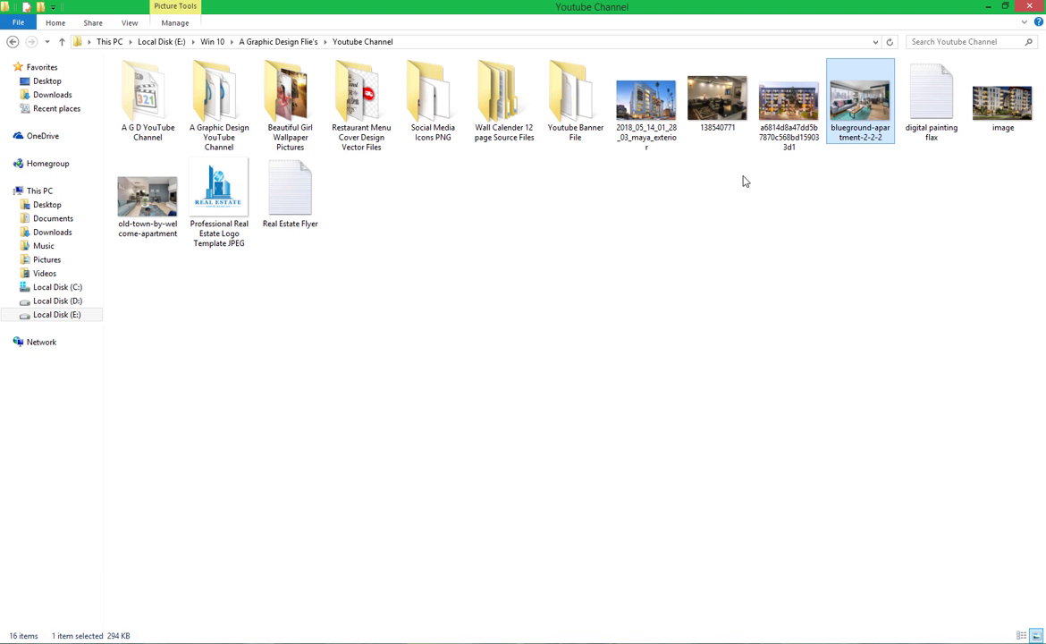
left_click_drag(177, 235, 554, 279)
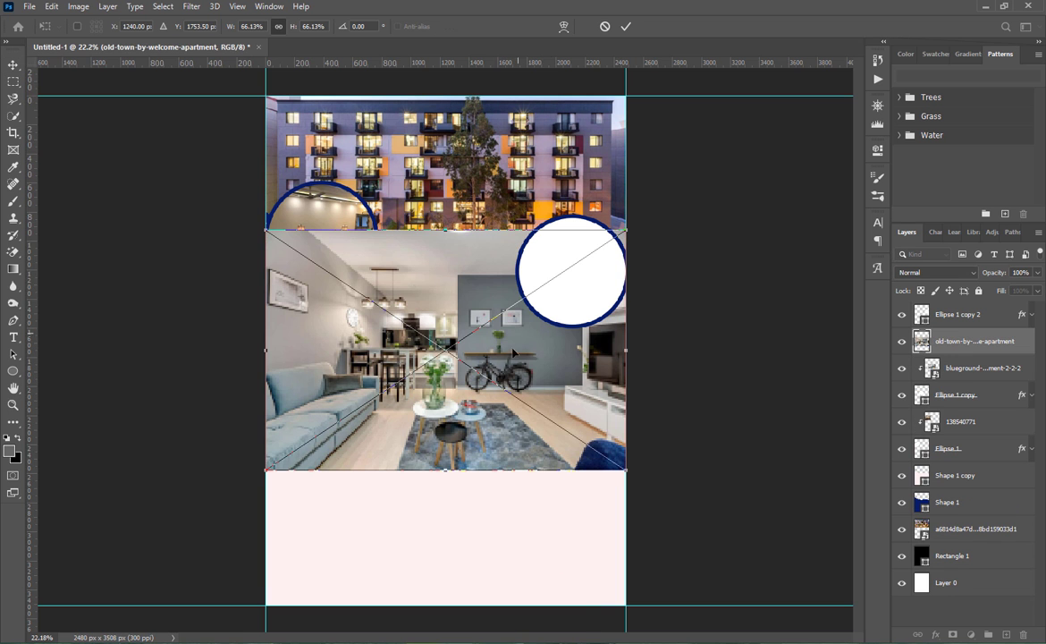
left_click_drag(514, 354, 642, 280)
key("Return")
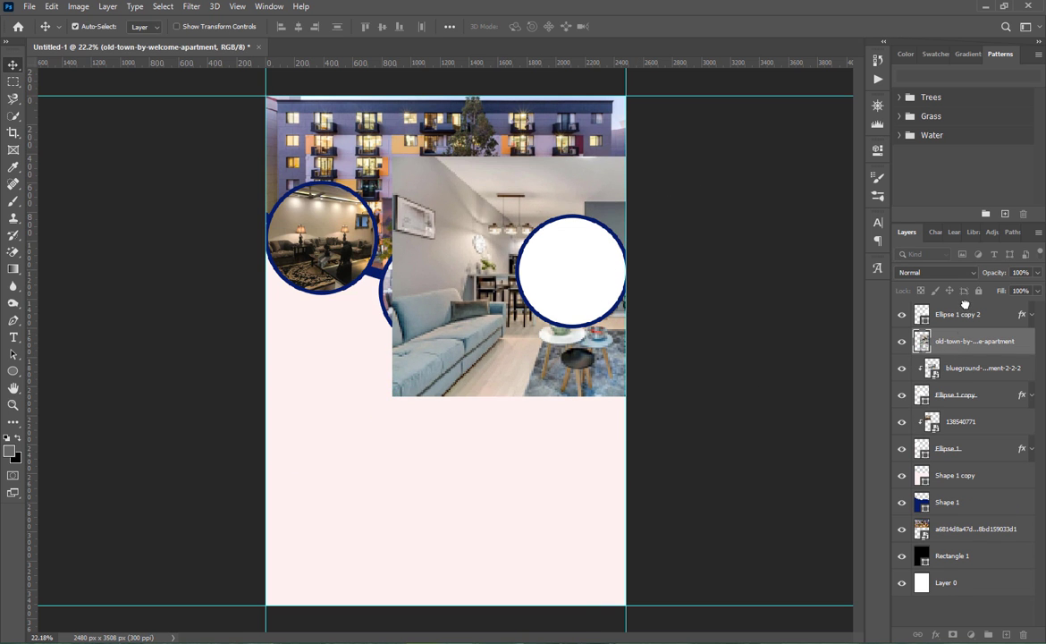
left_click_drag(965, 305, 965, 310)
right_click(957, 314)
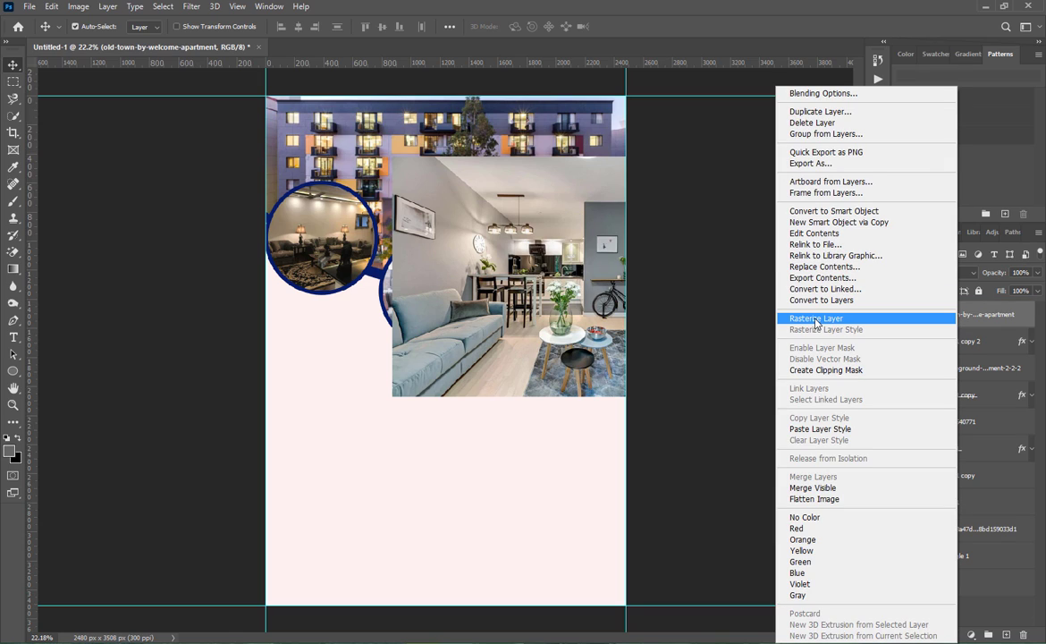
left_click(825, 369)
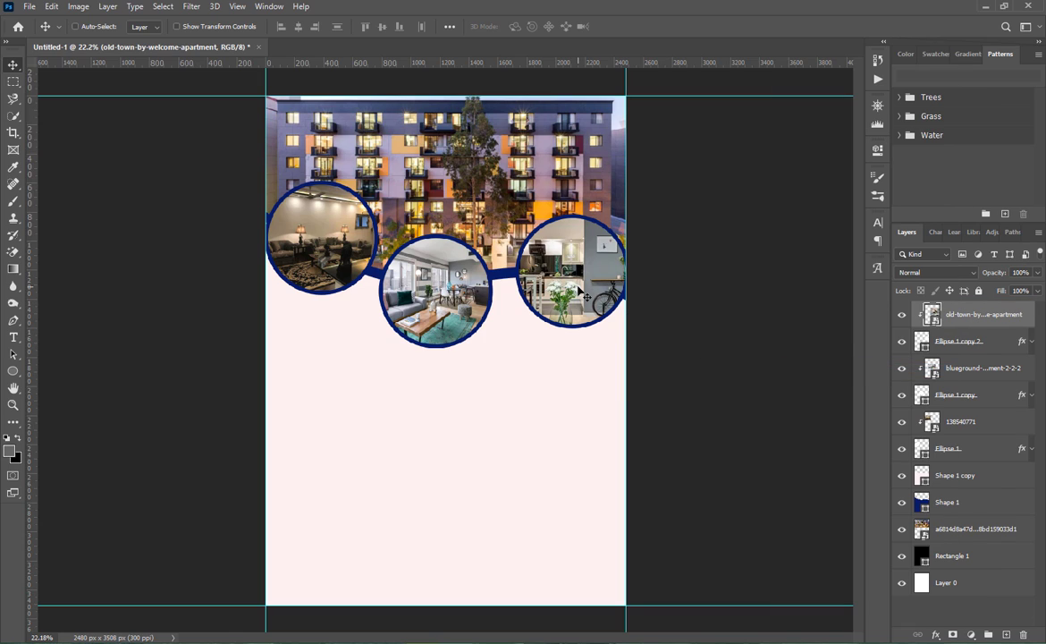
- Scale the old-town-by-welcome-apartment image to about 34% to fit the rightmost circle, and nudge the photo inside the middle circle
key("ctrl+t")
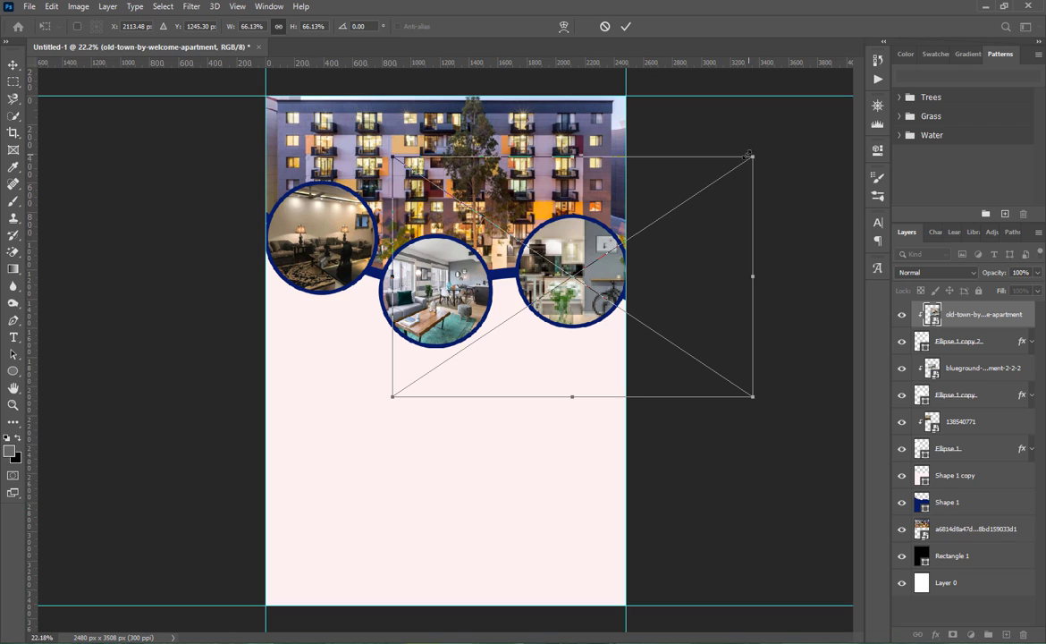
left_click_drag(749, 155, 653, 223)
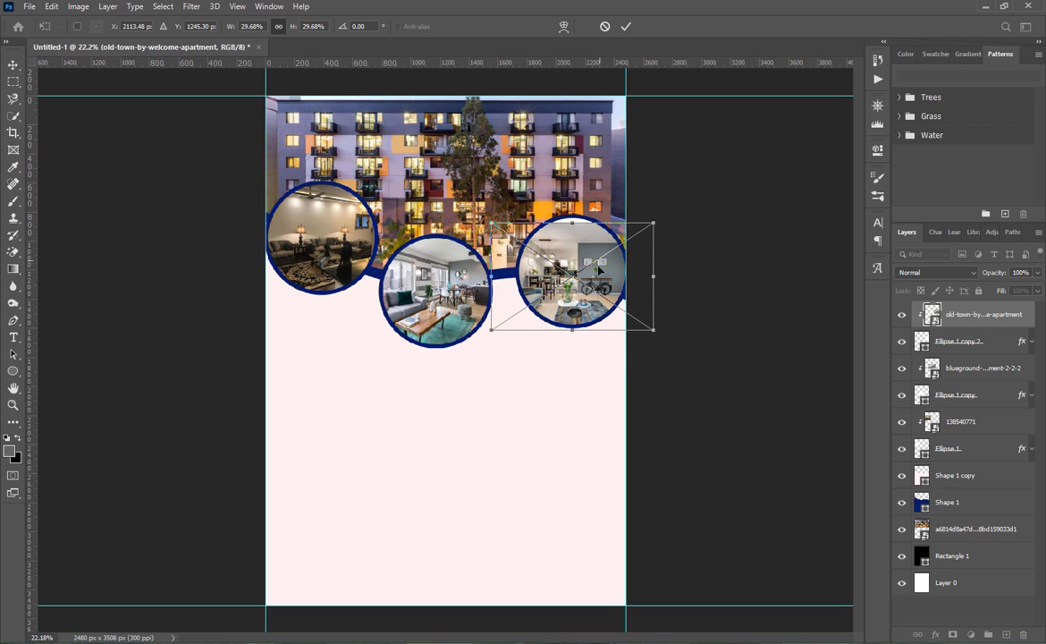
left_click_drag(599, 271, 597, 264)
left_click_drag(577, 331, 581, 337)
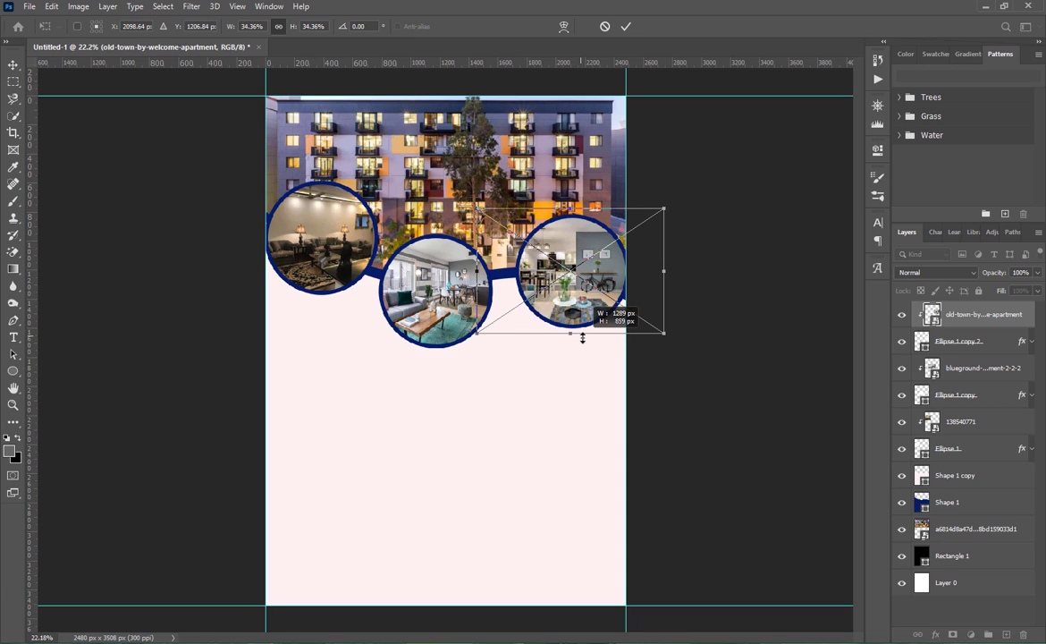
left_click(626, 25)
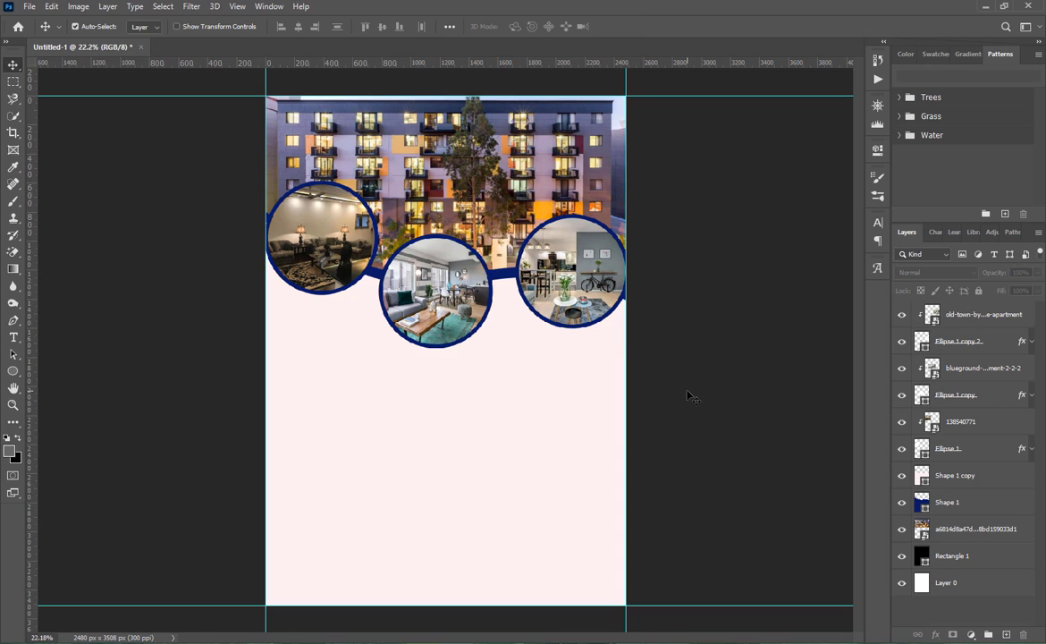
left_click_drag(452, 288, 456, 286)
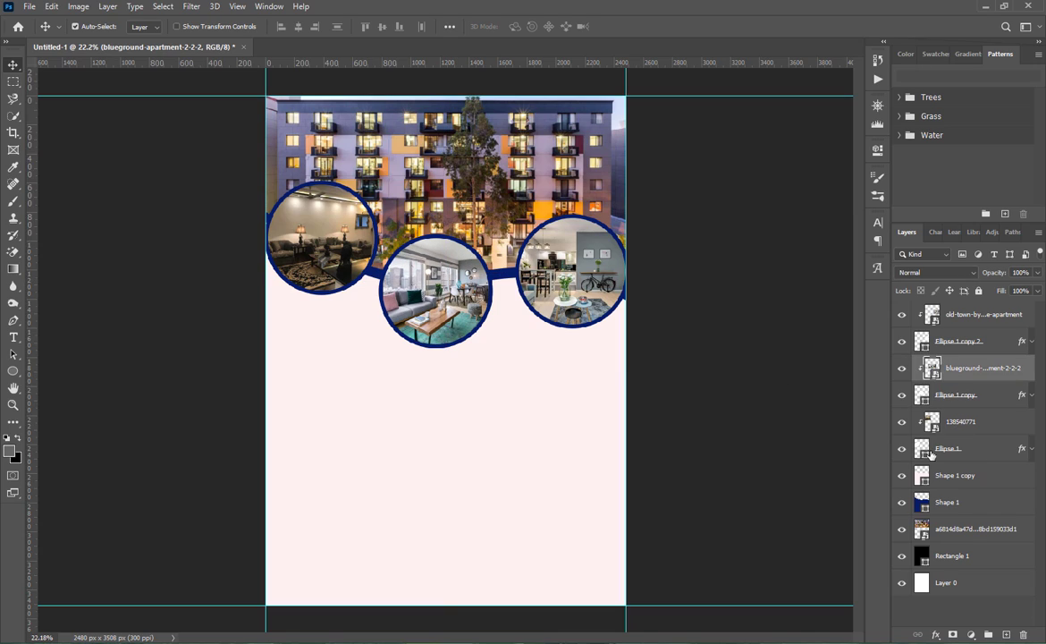
- Group the background layers from Layer 0 up to Shape 1 copy
left_click(903, 420)
left_click(903, 421)
left_click(959, 449, "shift")
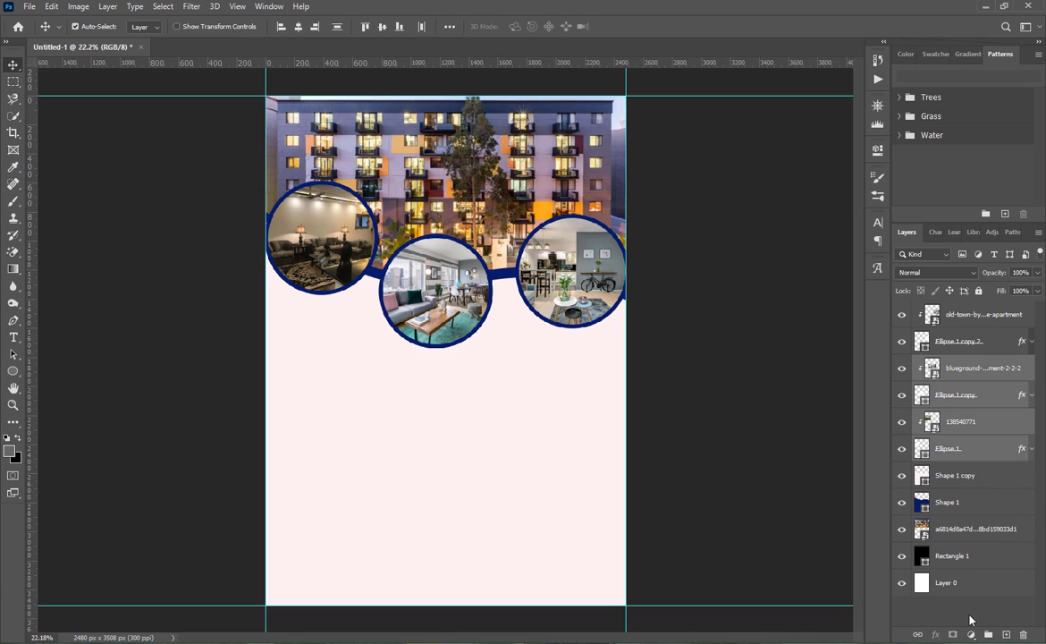
left_click(948, 583)
left_click(955, 475, "shift")
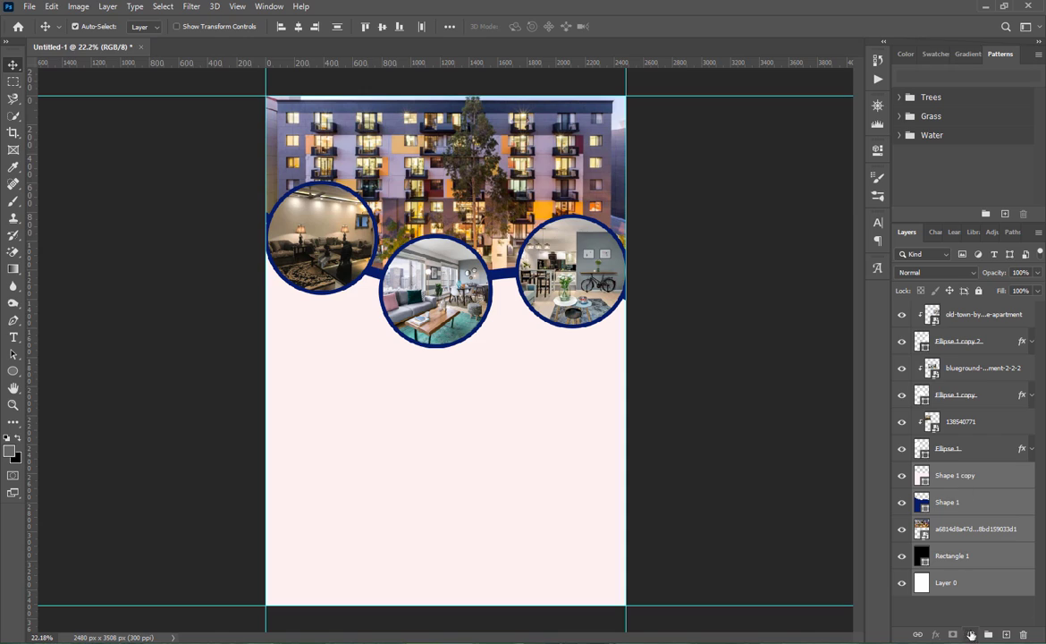
left_click(988, 634)
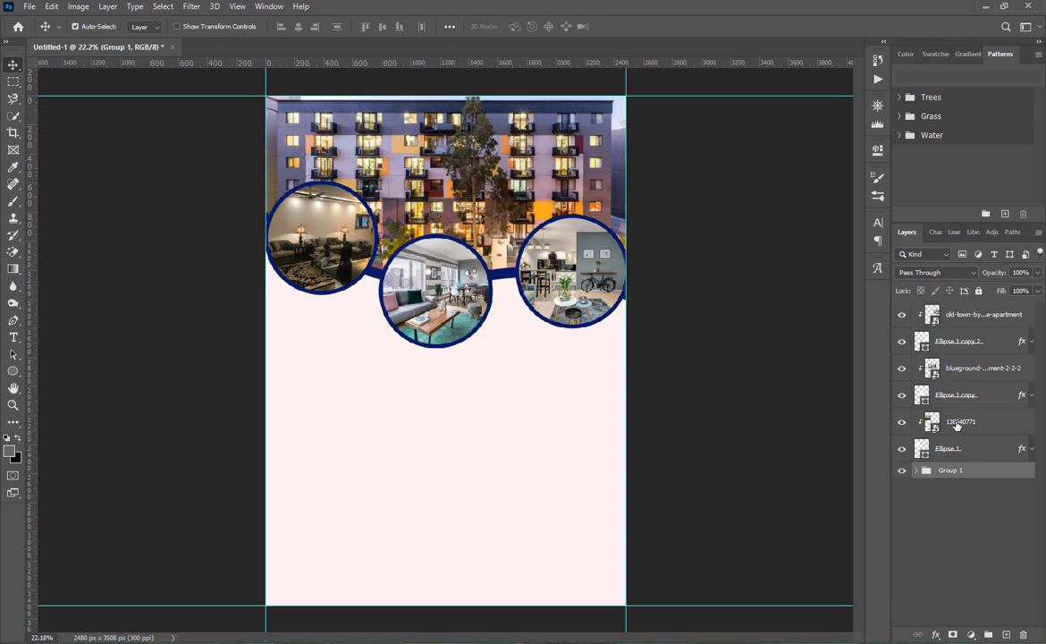
- Group each of the three circles with its clipped interior photo into its own separate layer group
left_click(957, 426)
left_click(955, 449, "shift")
left_click(988, 634)
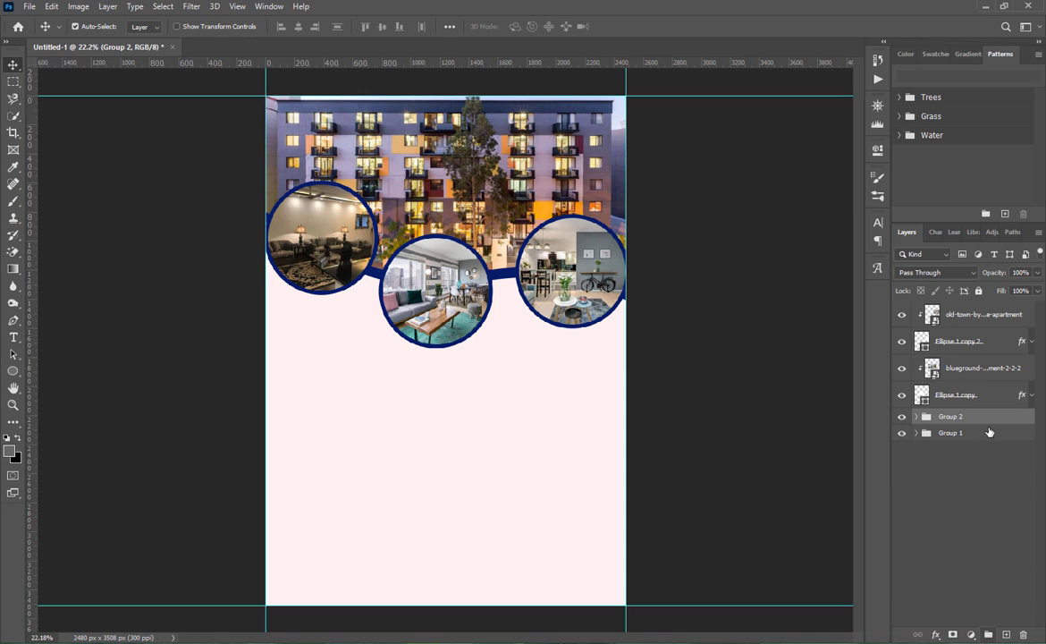
left_click(967, 394)
left_click(975, 367, "shift")
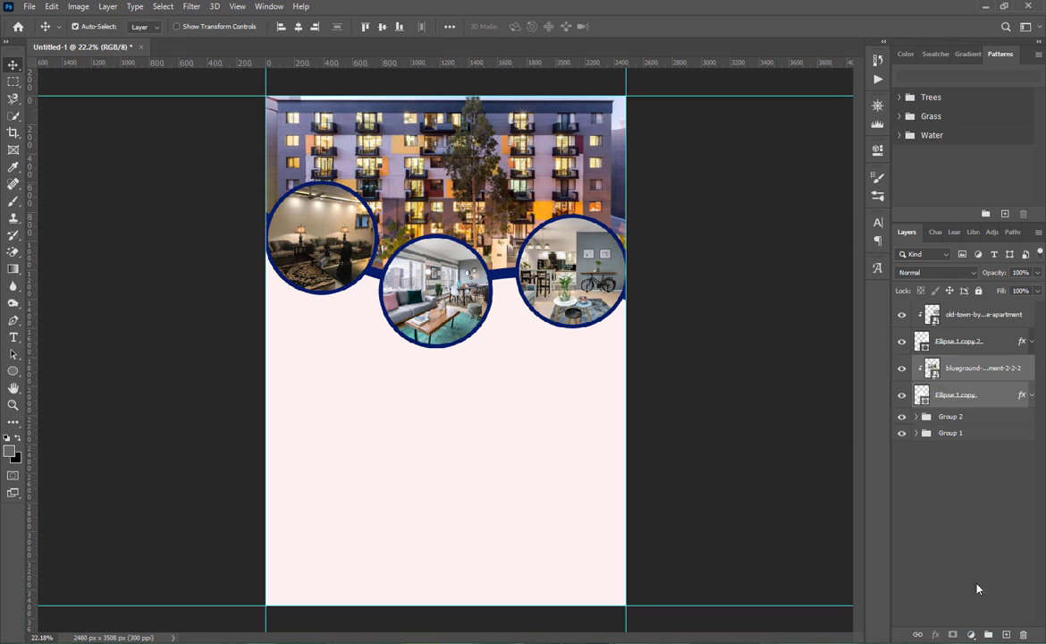
left_click(988, 634)
left_click(957, 341)
left_click(974, 314, "shift")
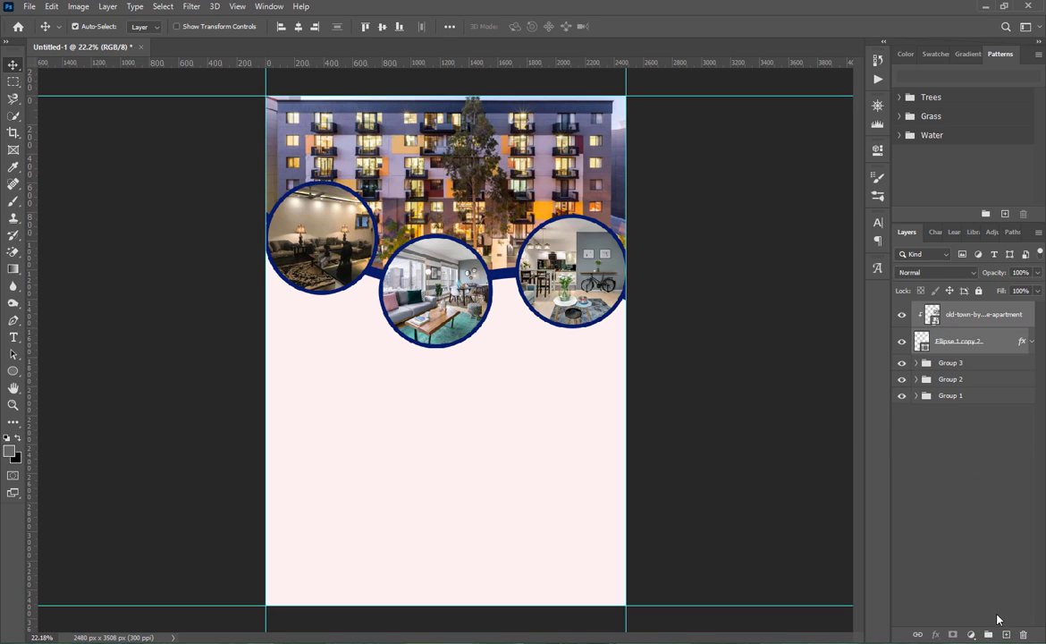
left_click(988, 634)
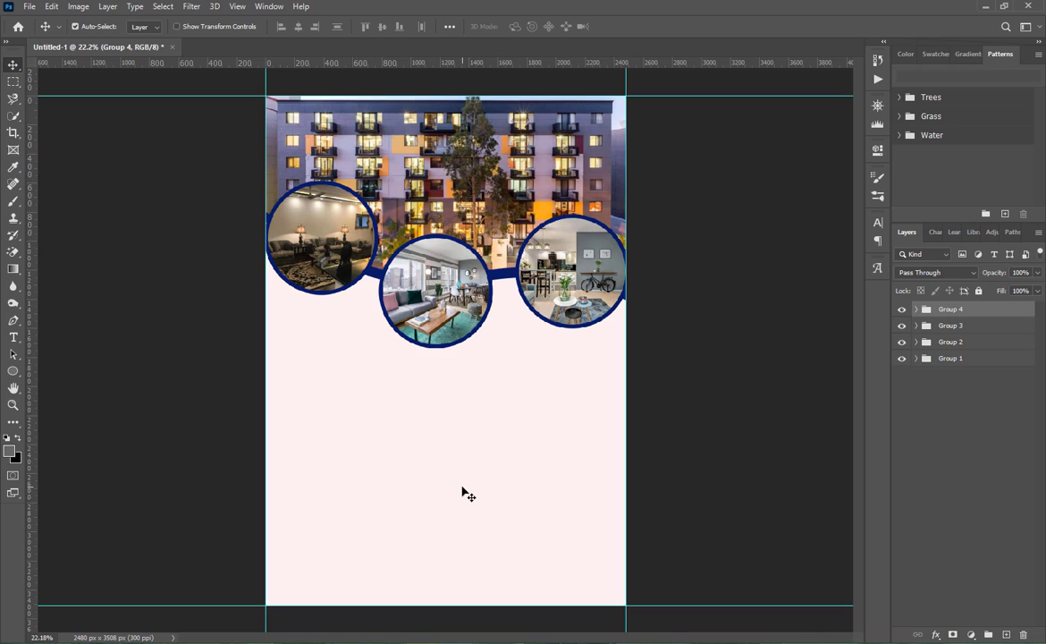
- Add a 21 pt text line reading PROPERTY FEATURES on the pink area below the leftmost circle
left_click(14, 337)
left_click(258, 338)
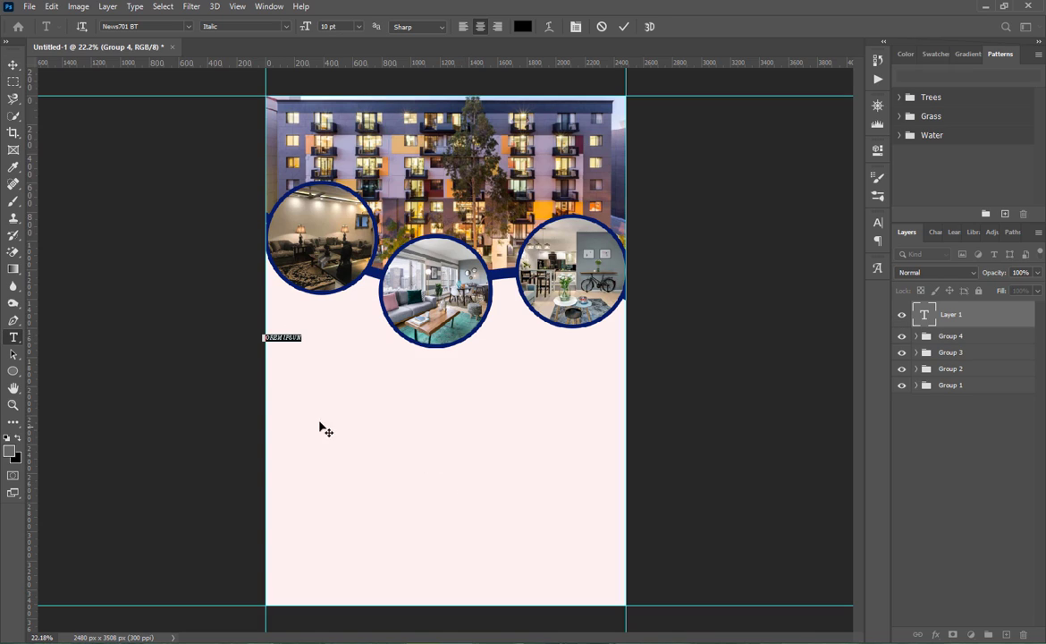
type("P")
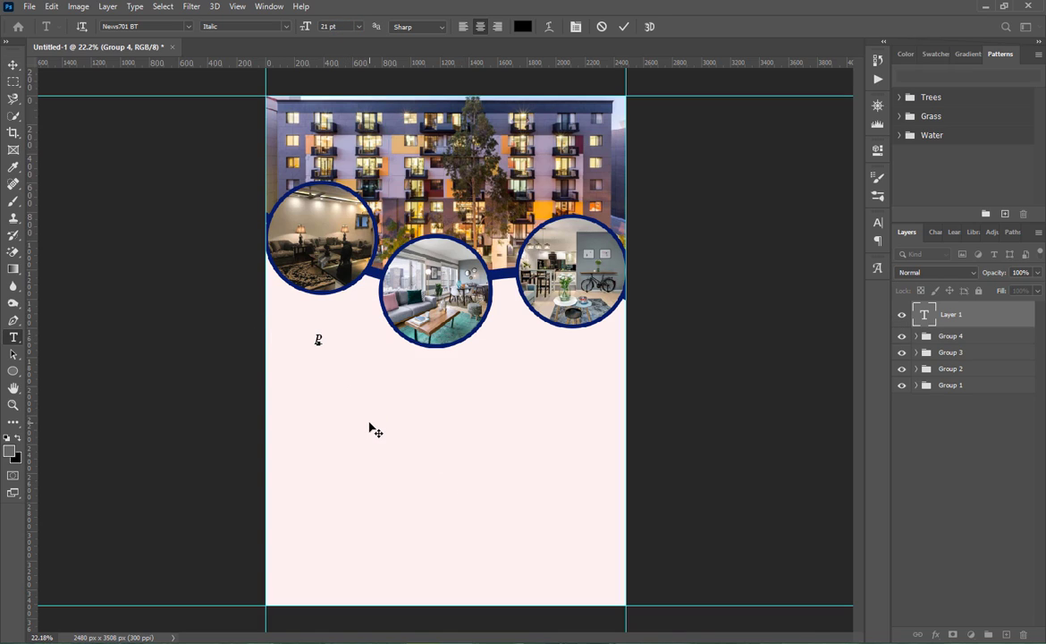
type("ROPERTY FEATURES")
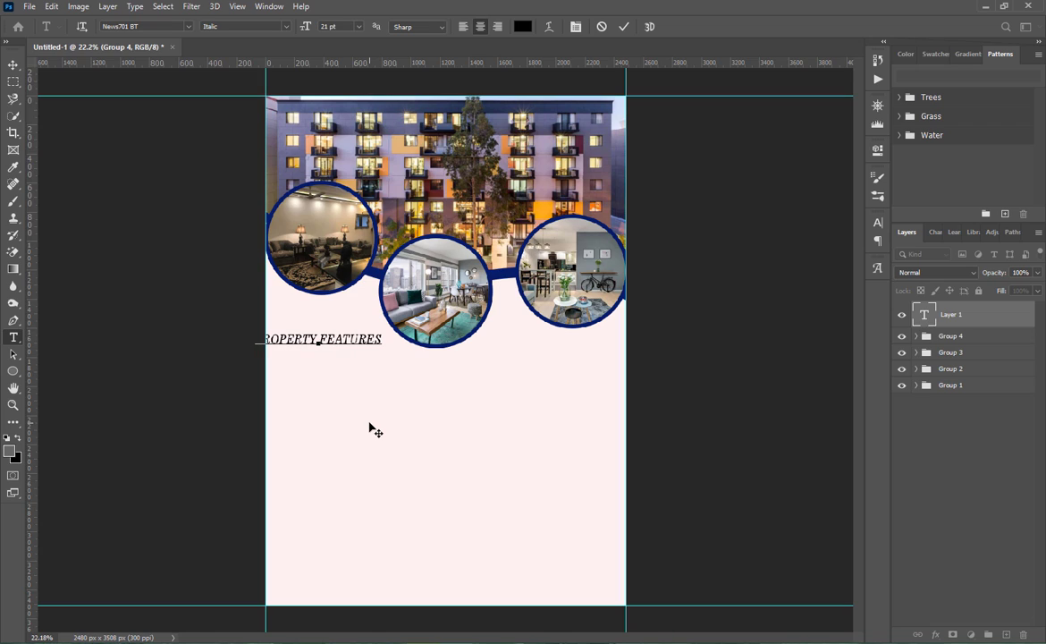
- Format the PROPERTY FEATURES text in Square721 Cn BT Bold with 111% horizontal scaling, keeping the near-black colour
key("ctrl+a")
left_click(522, 26)
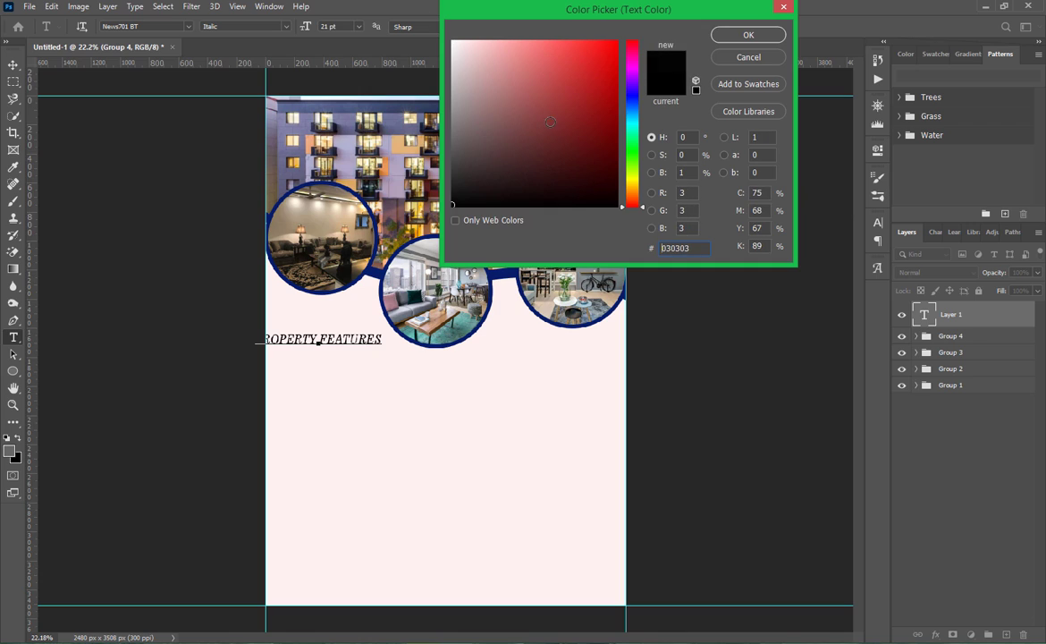
left_click(749, 33)
left_click(877, 222)
left_click(800, 242)
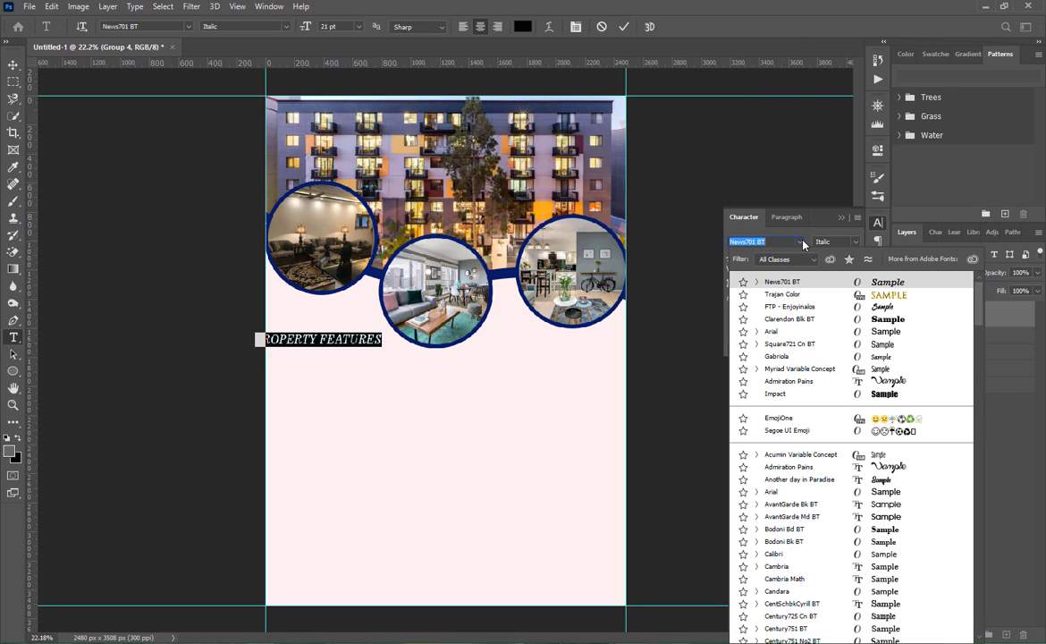
left_click(883, 344)
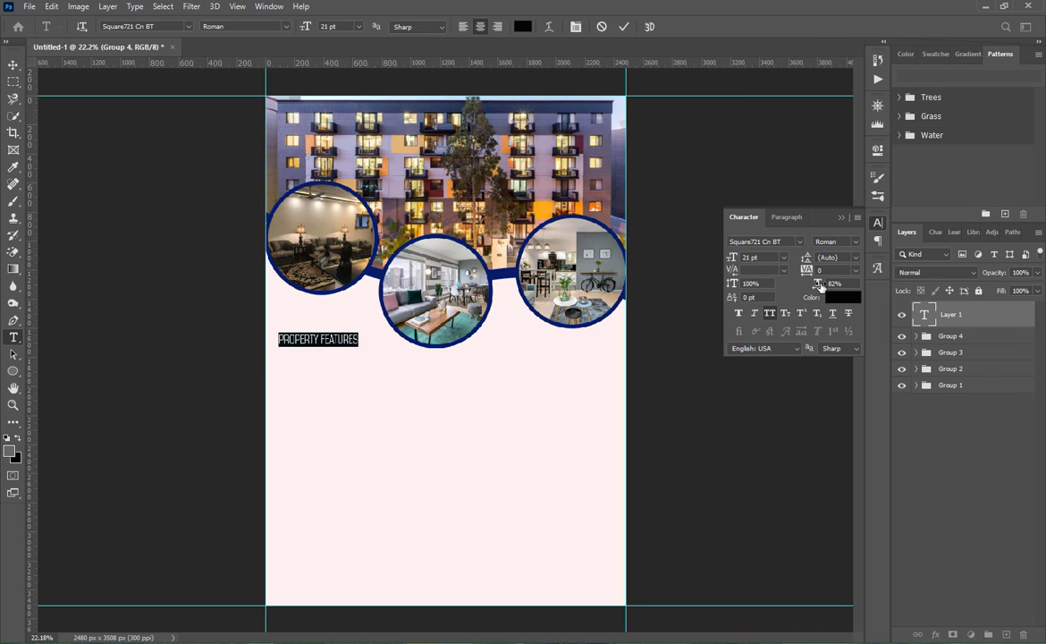
left_click_drag(821, 286, 839, 286)
left_click(855, 241)
left_click(857, 265)
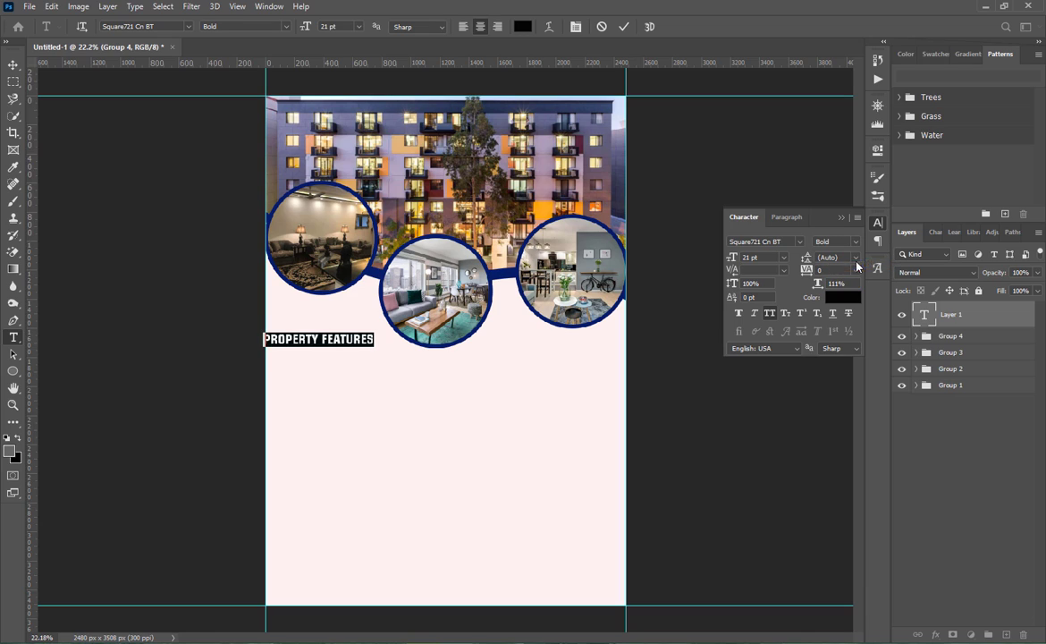
left_click(623, 27)
- Set the font style of the PROPERTY FEATURES text to Roman
triple_click(330, 342)
left_click(855, 241)
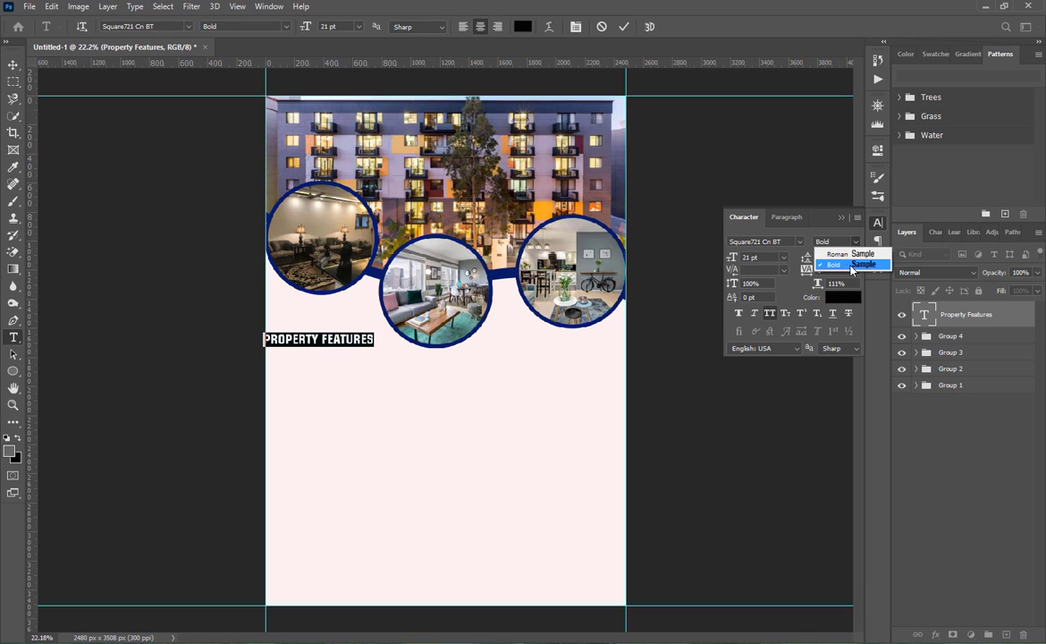
left_click(847, 255)
left_click(624, 26)
- Enlarge the PROPERTY FEATURES text to about 23.4 pt and place it just below the leftmost circle
key("ctrl+t")
left_click_drag(372, 355, 382, 319)
left_click(626, 27)
key("ctrl+t")
left_click(648, 26)
- Move the middle circle together with its photo up and to the right, away from the PROPERTY FEATURES heading
key("v")
left_click(441, 294)
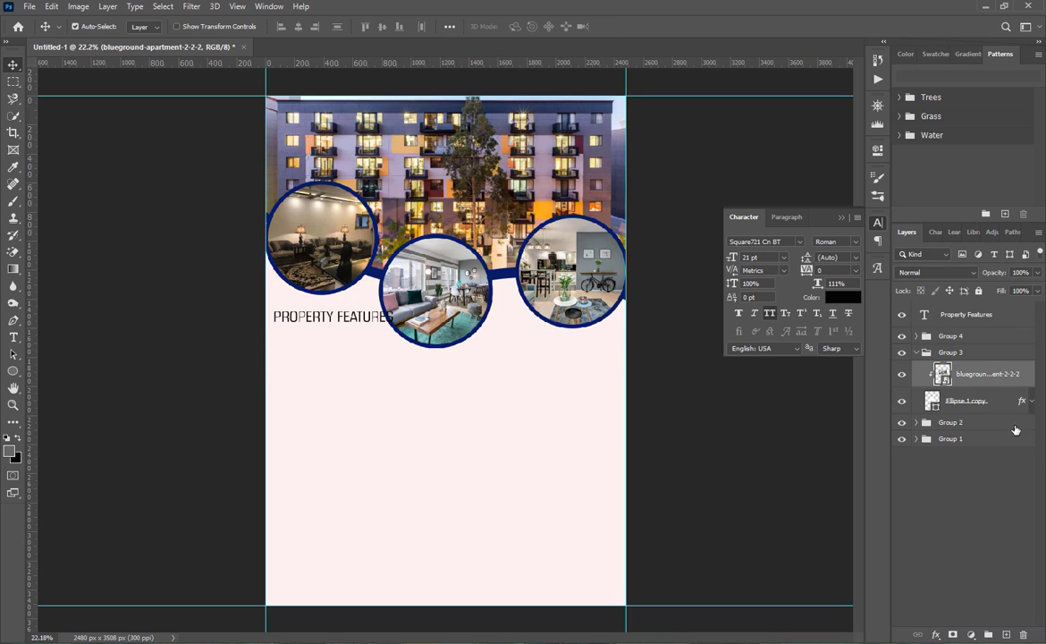
left_click(979, 405, "shift")
left_click_drag(445, 304, 454, 284)
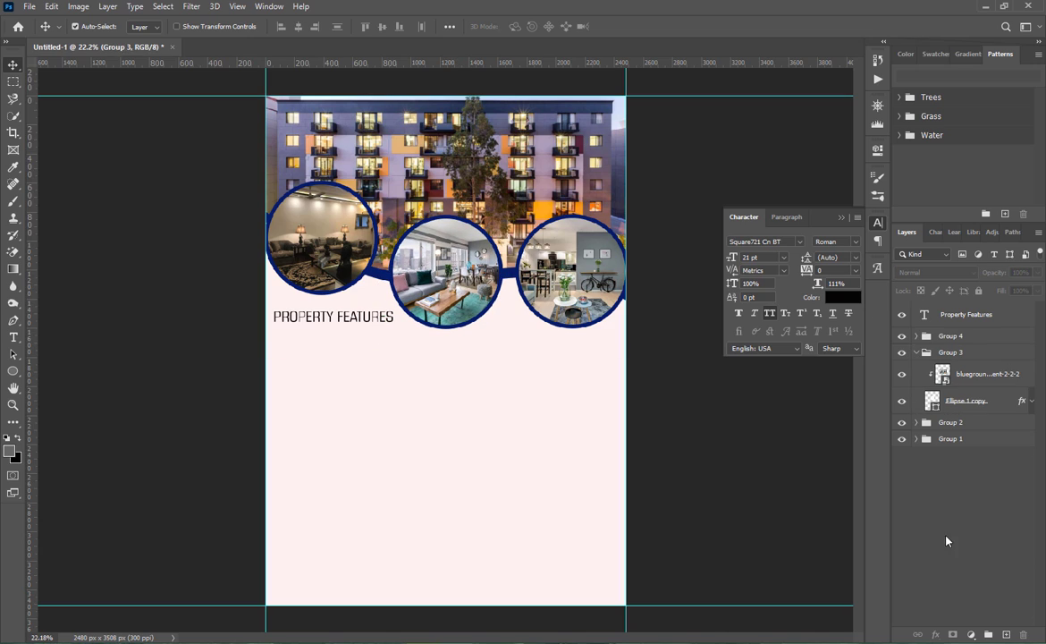
left_click(915, 353)
- Duplicate the PROPERTY FEATURES text directly beneath itself and change the copy to LIVING ROOM
mouse_move(345, 319)
left_mouse_down()
mouse_move(346, 348)
mouse_move(345, 330)
left_mouse_up()
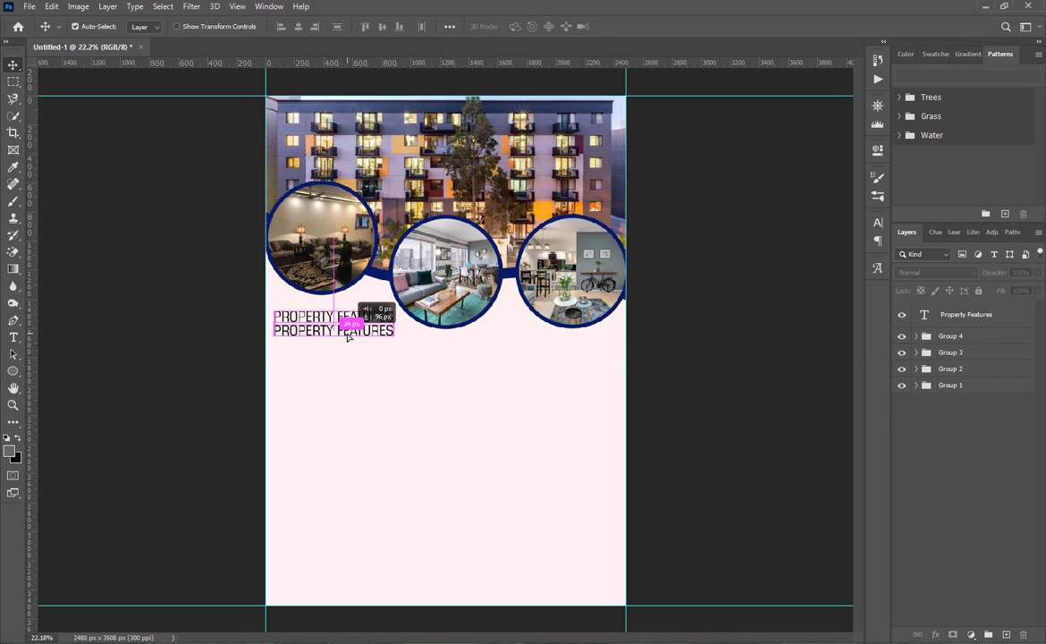
double_click(345, 330)
key("BackSpace")
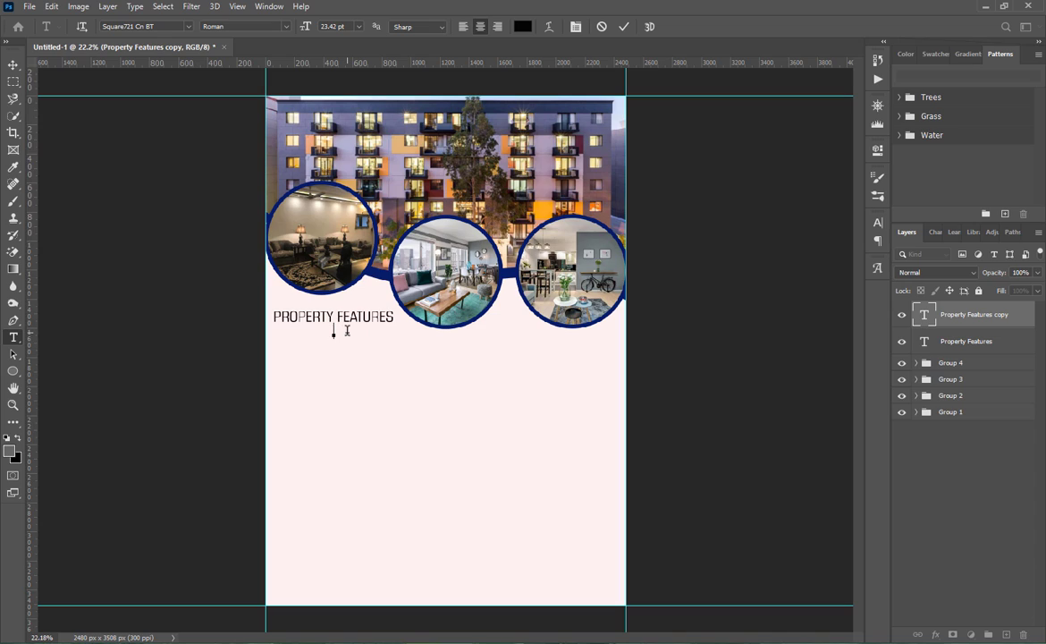
type("LIVING ROOM")
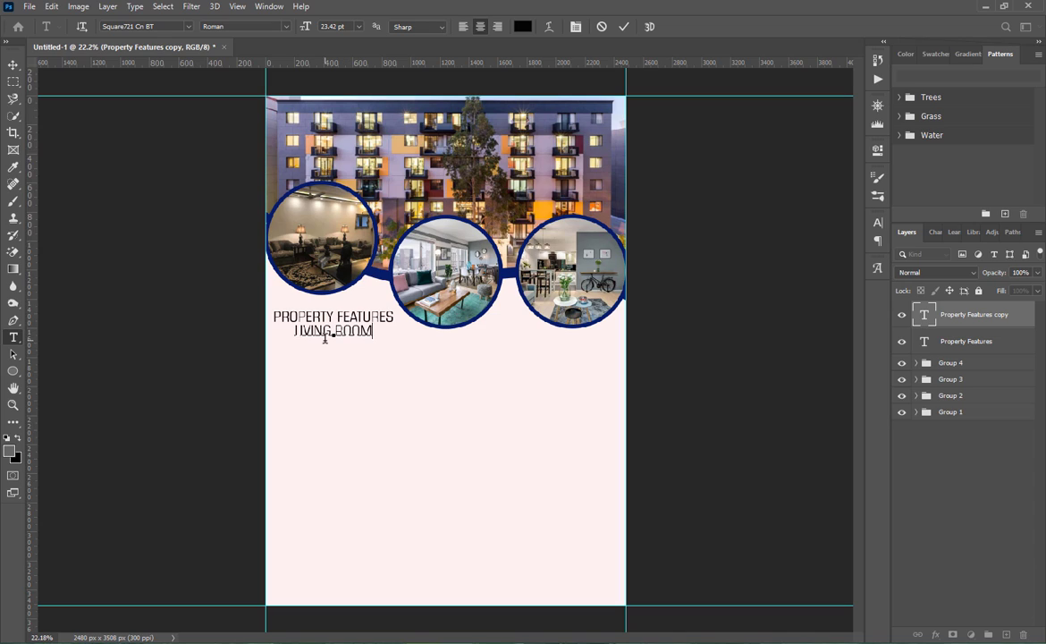
key("ctrl+Return")
- Duplicate the LIVING ROOM text below itself and change the copy to DINGING ROOM
key("v")
left_click_drag(336, 333, 273, 346)
type("t")
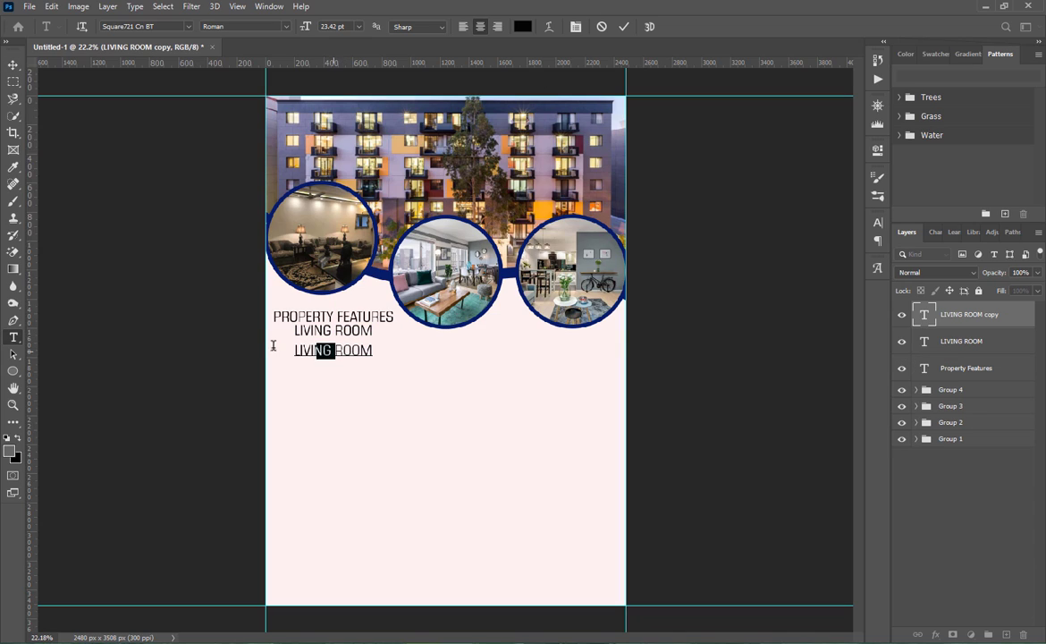
type("DINGING")
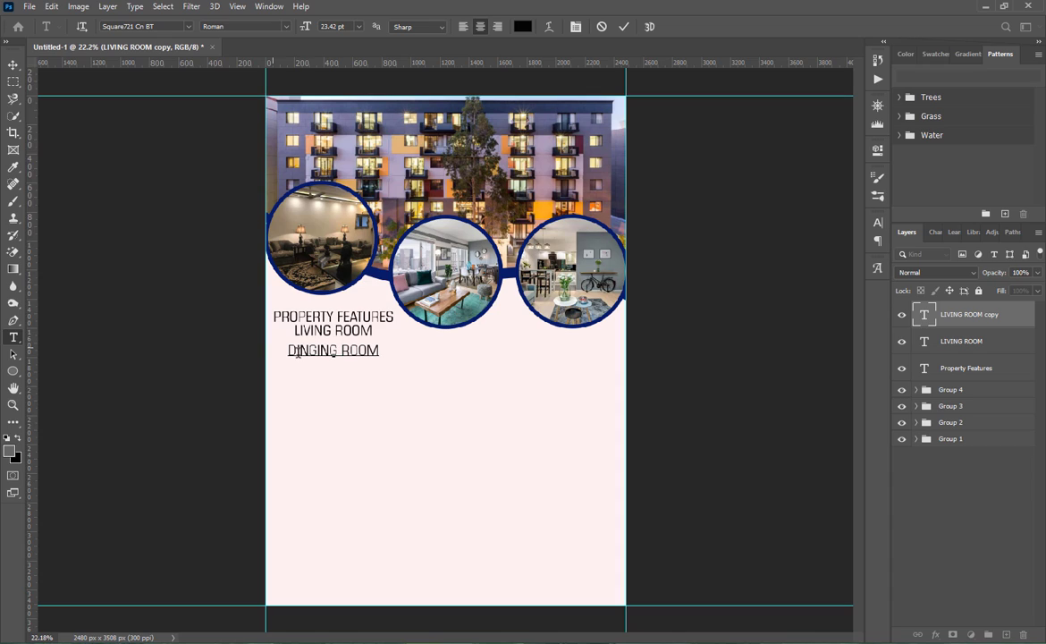
key("ctrl+Return")
- Duplicate the DINGING ROOM text further down and change the copy to SWIMING POOL
key("v")
left_click_drag(349, 358, 344, 393)
key("t")
triple_click(341, 386)
type("S")
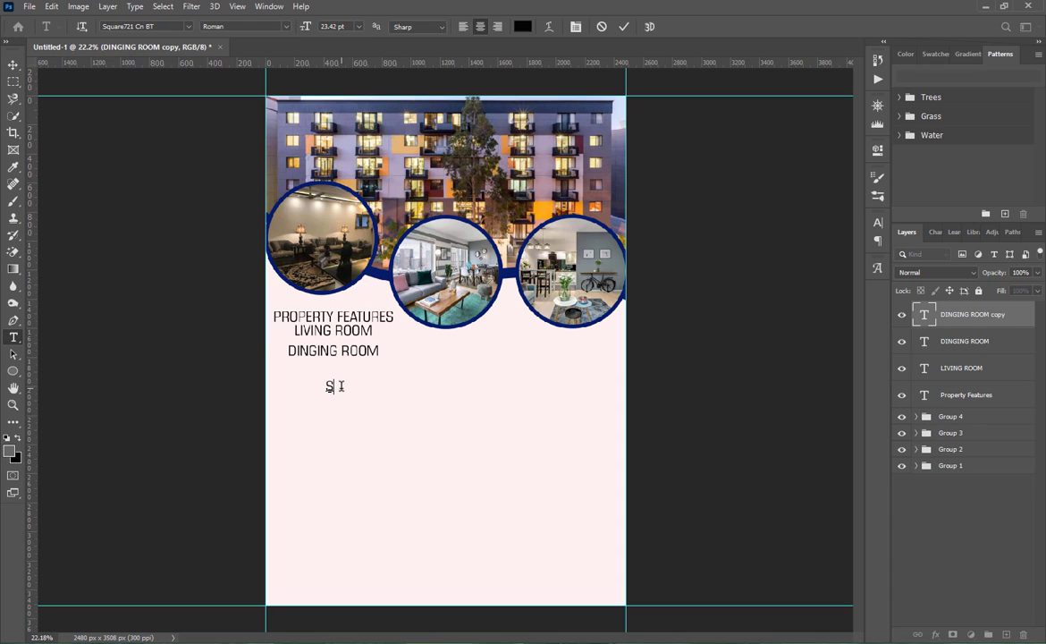
type("G POOL")
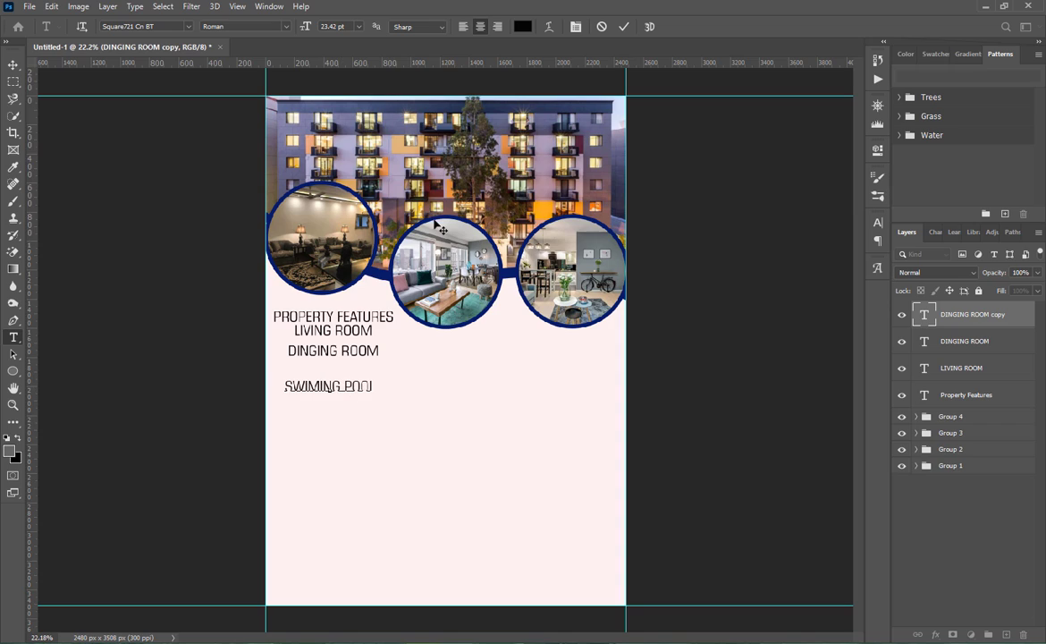
left_click(624, 27)
- Duplicate the SWIMING POOL text below itself and change the copy to 2-KITCHENS
key("v")
left_click_drag(348, 386, 349, 415)
double_click(349, 417)
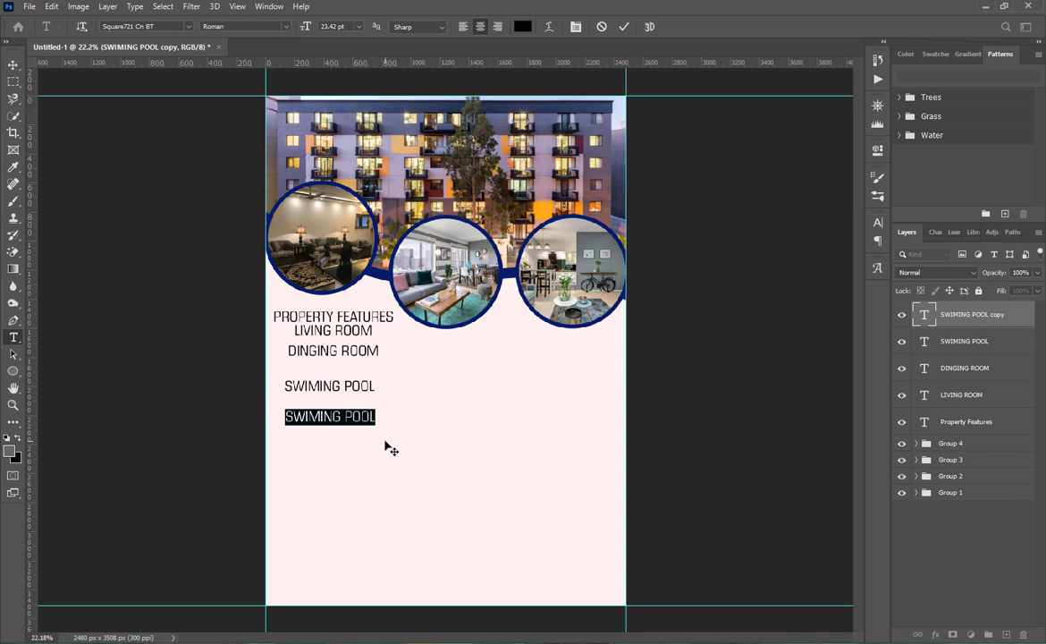
type("2-KIT")
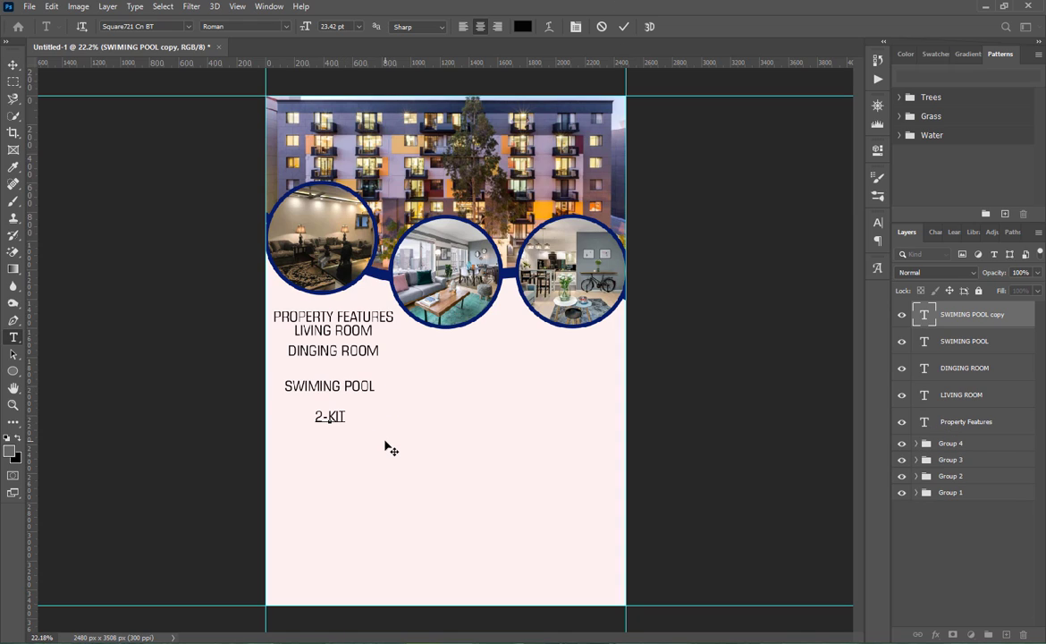
type("CHENS")
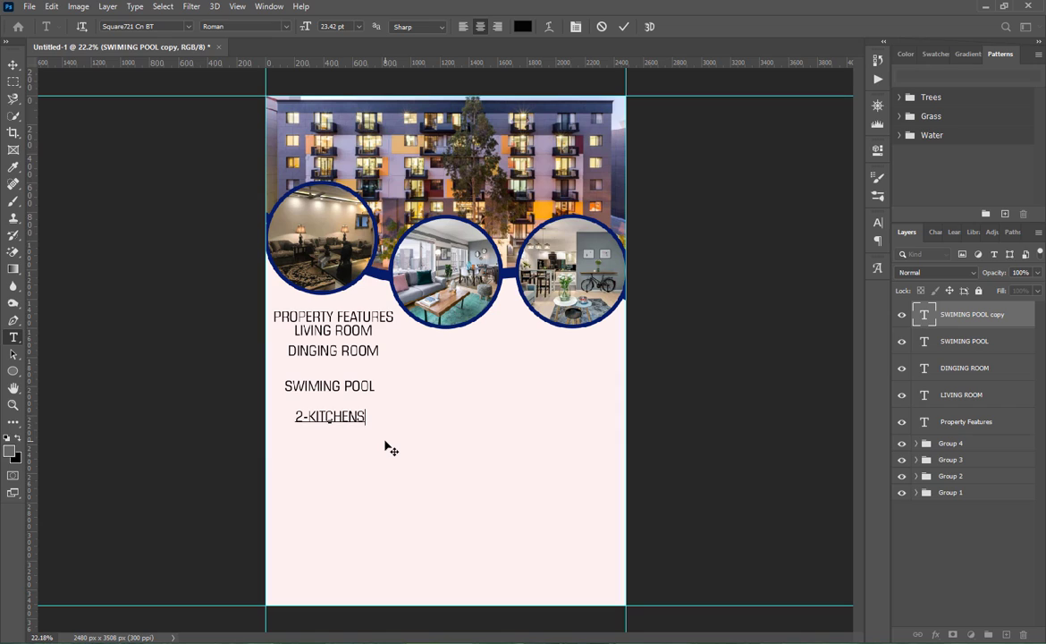
- Duplicate the 2-KITCHENS text below itself and change the copy to 2-BATHROOM
left_click_drag(334, 428, 334, 443)
double_click(334, 440)
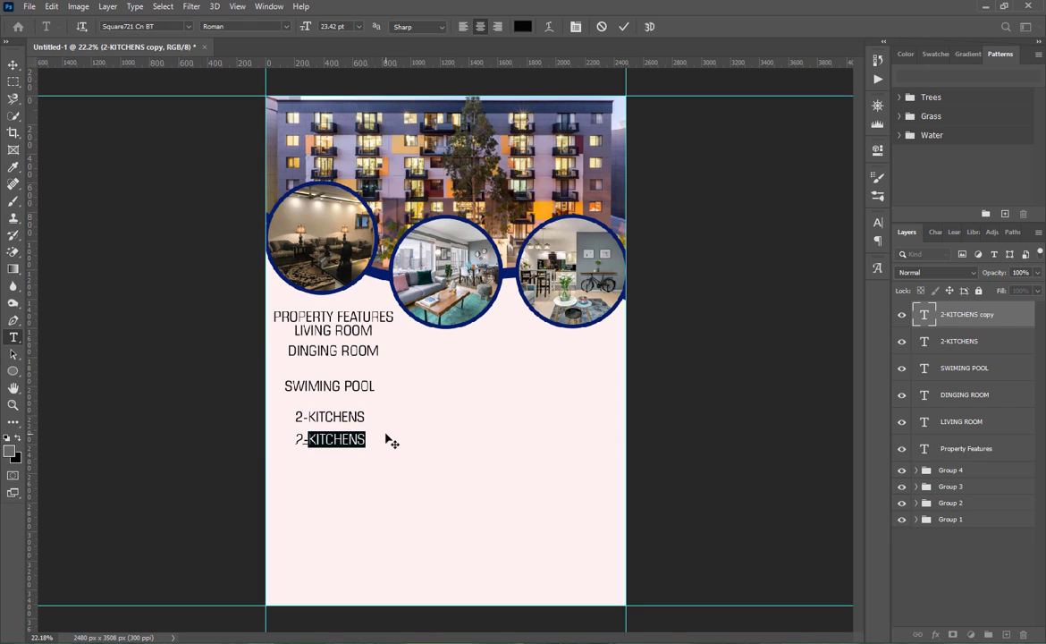
type("ROOM")
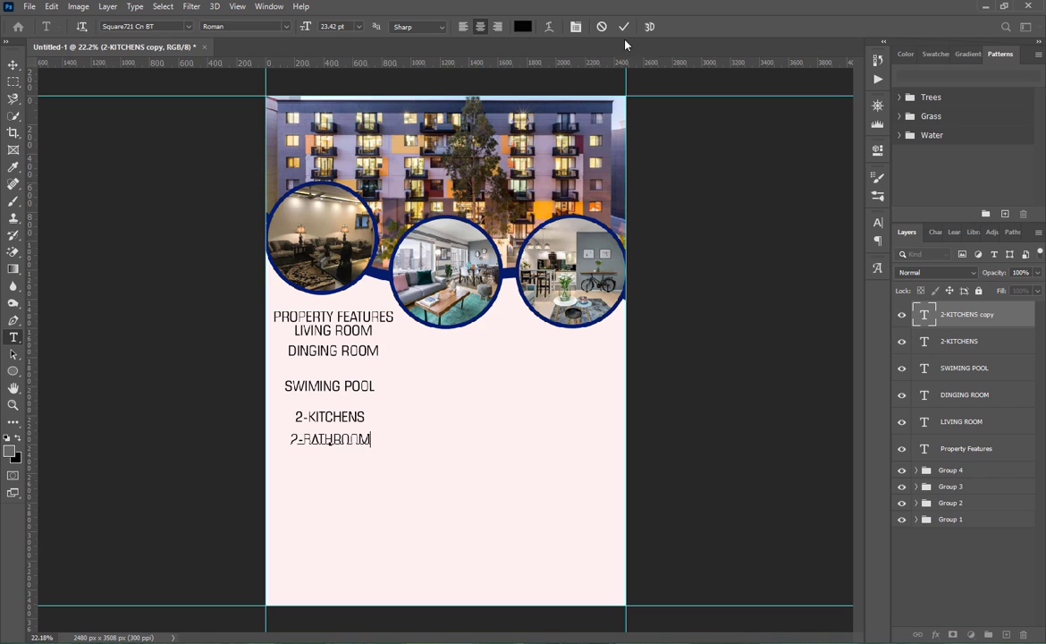
left_click(624, 27)
key("v")
left_click_drag(363, 444, 367, 469)
key("ctrl+z")
left_click(951, 518)
left_click(916, 519)
- Duplicate the 2-BATHROOM text below itself and change the copy to 2-CAR GARAGE
left_click(362, 443)
double_click(354, 470)
left_click(326, 470)
key("BackSpace")
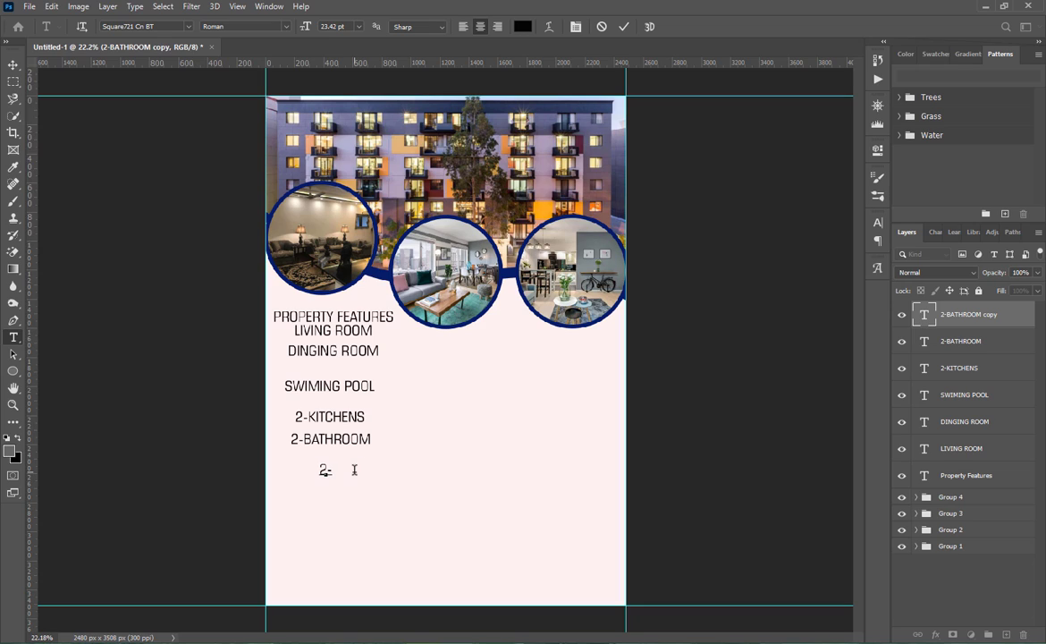
type("CAR GARAGE")
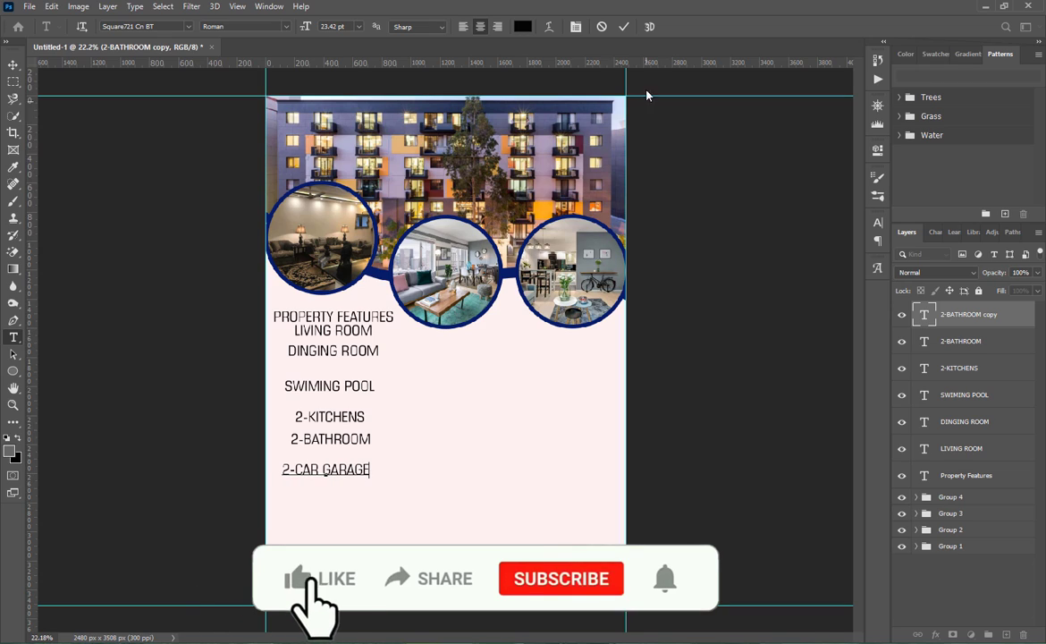
left_click(624, 27)
key("v")
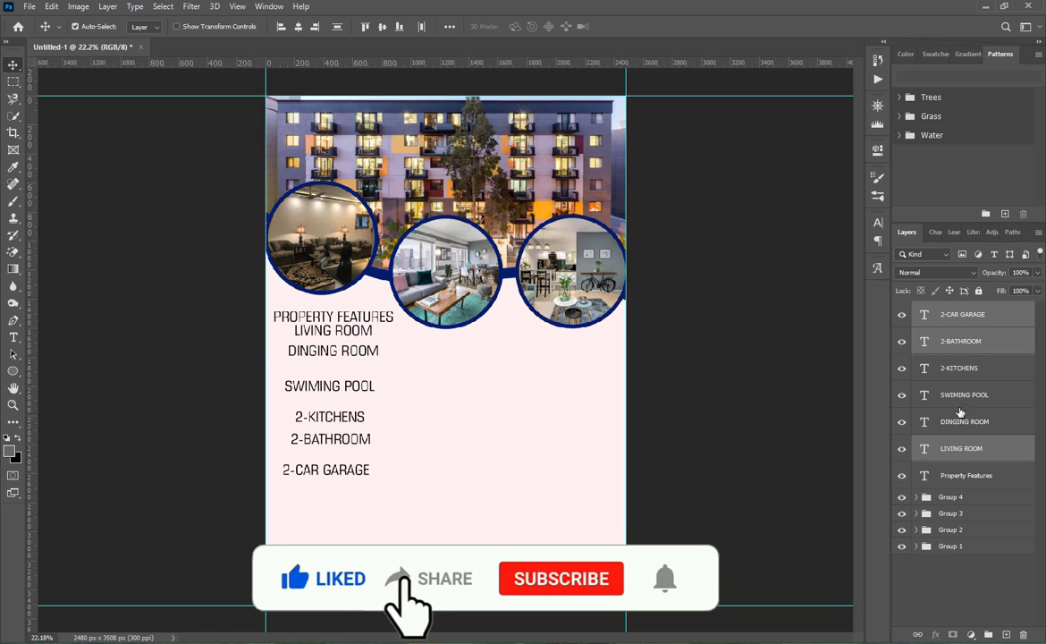
- Left-align the six feature items from LIVING ROOM to 2-CAR GARAGE and distribute them evenly in height
left_click(961, 448)
left_click(958, 322, "shift")
left_click(281, 27)
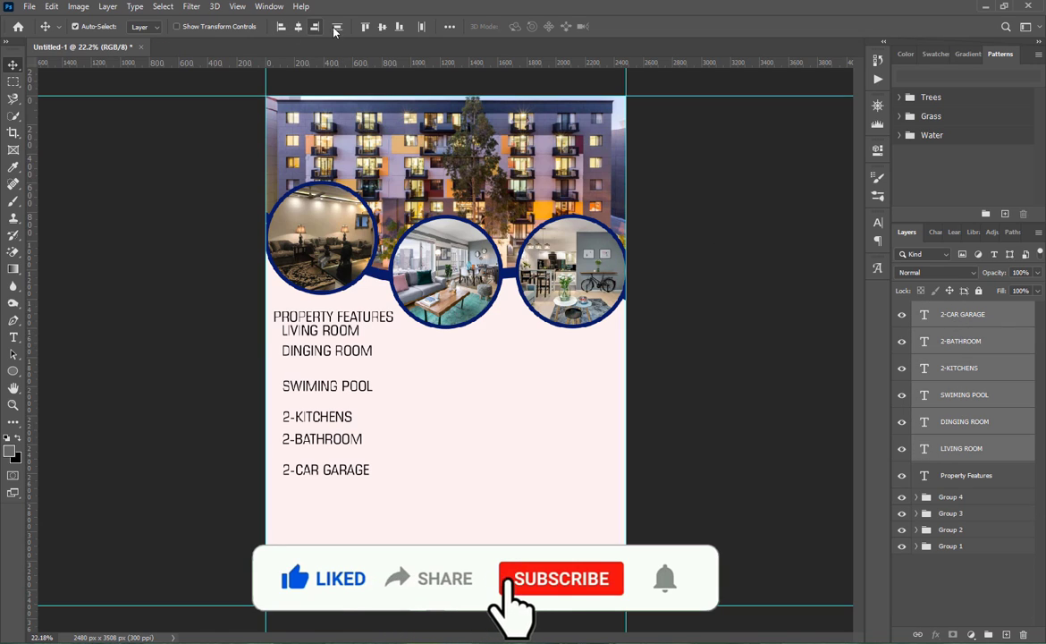
left_click(337, 27)
left_click(450, 28)
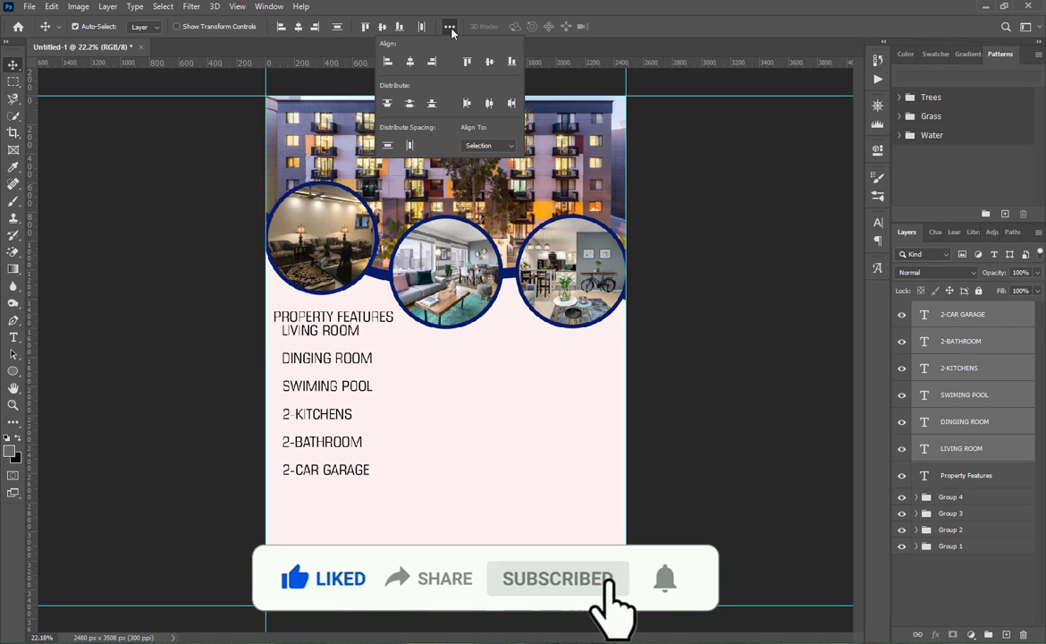
left_click(573, 418)
- Move the feature items one by one closer together beneath the PROPERTY FEATURES heading
left_click_drag(314, 330, 304, 368)
left_click_drag(306, 417, 297, 392)
left_click_drag(304, 443, 296, 411)
left_click_drag(318, 477, 313, 438)
- Align the left edges of all six repositioned feature items and even out their vertical spacing
left_click(961, 448)
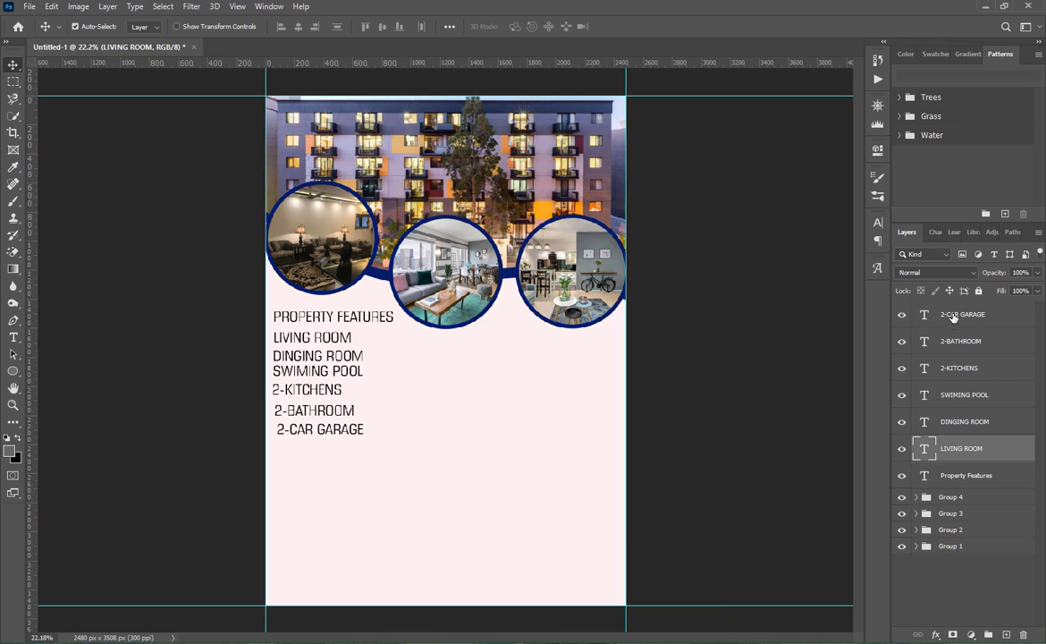
left_click(962, 314, "shift")
left_click(278, 27)
left_click(278, 27)
left_click(338, 27)
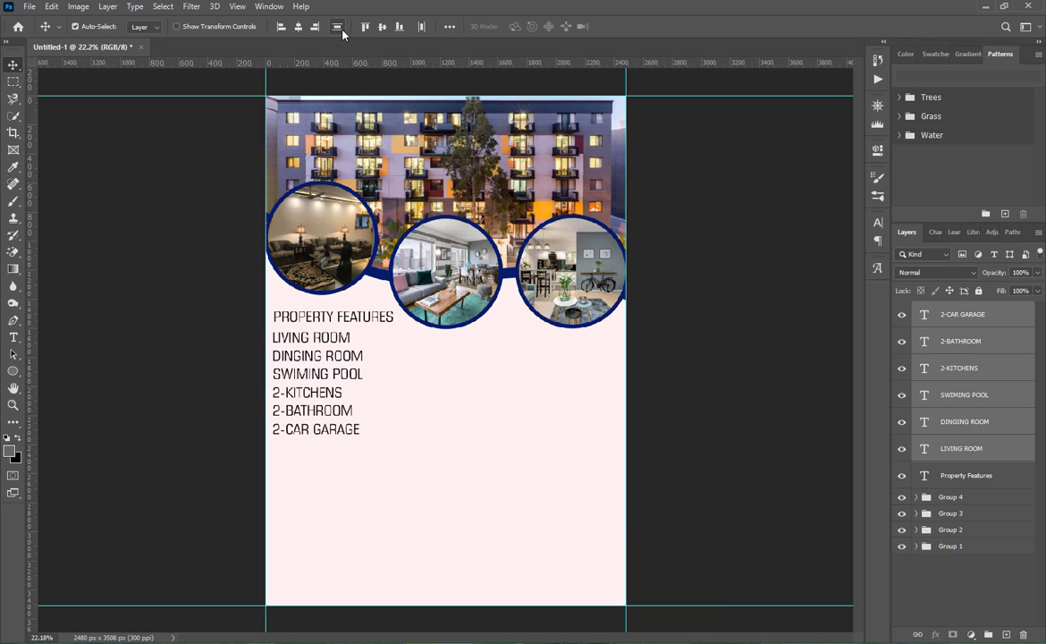
- Shift the six feature items together slightly lower to leave a gap beneath the PROPERTY FEATURES heading
left_click_drag(319, 431, 327, 416)
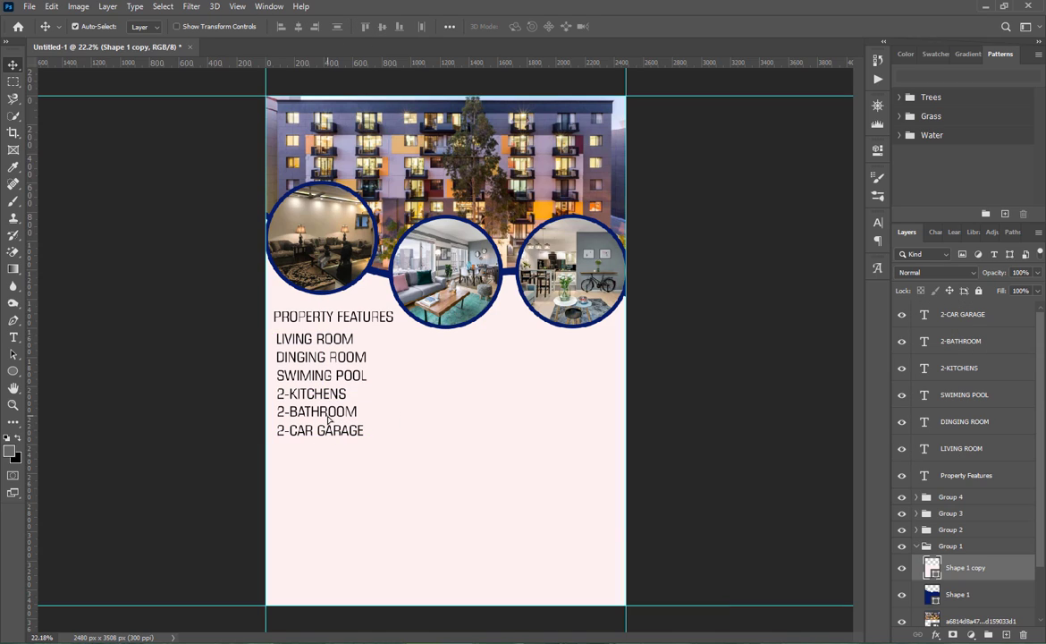
left_click(918, 548)
left_click(962, 448)
left_click(963, 314, "shift")
left_click_drag(322, 355, 322, 367)
- Draw a thin navy rectangle about 811 by 11 px as an underline beneath the PROPERTY FEATURES heading
scroll(350, 352, "up", 4)
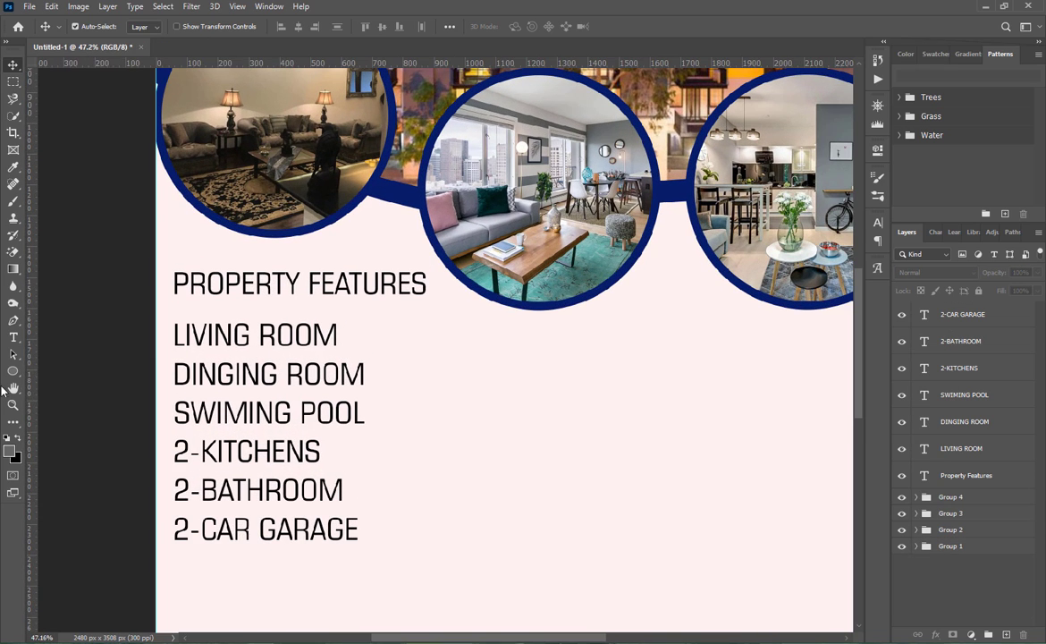
left_click_drag(14, 370, 64, 373)
left_click(65, 374)
left_click_drag(173, 296, 427, 300)
left_click(694, 228)
left_click(700, 296)
left_click(843, 146)
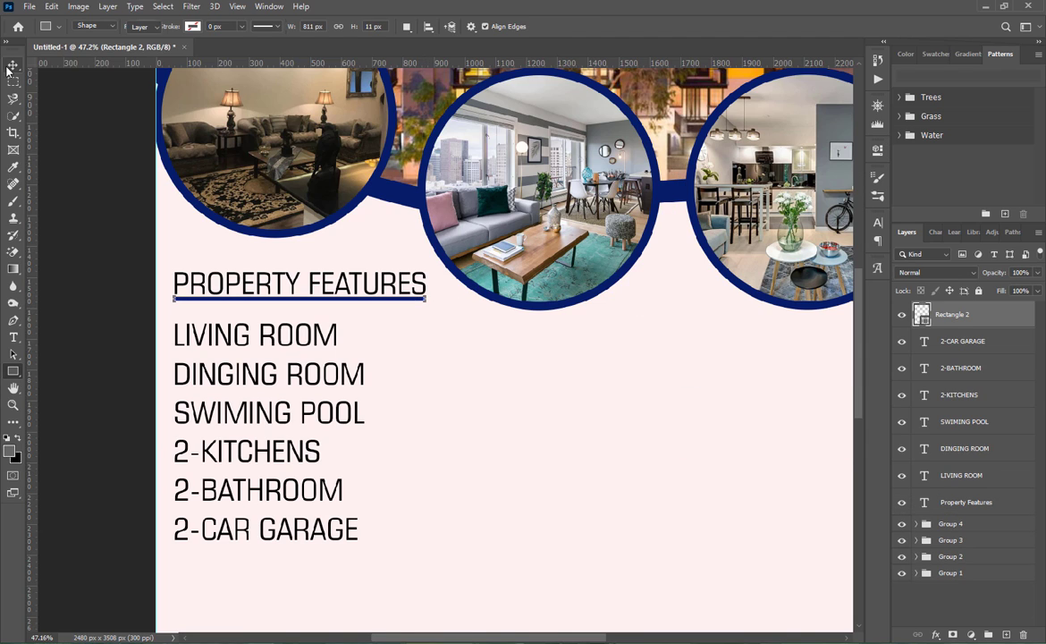
left_click(12, 65)
- Stack the underline directly above the Property Features layer and group all the feature layers as FEATURES
scroll(476, 379, "down", 3)
scroll(476, 379, "down", 1)
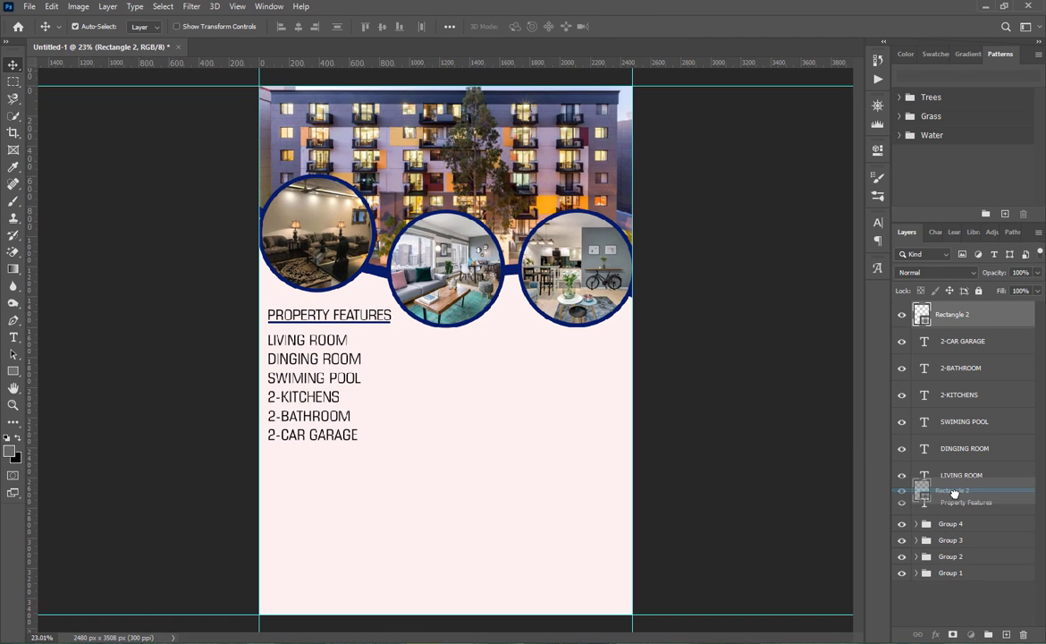
left_click(964, 501, "shift")
key("ctrl+g")
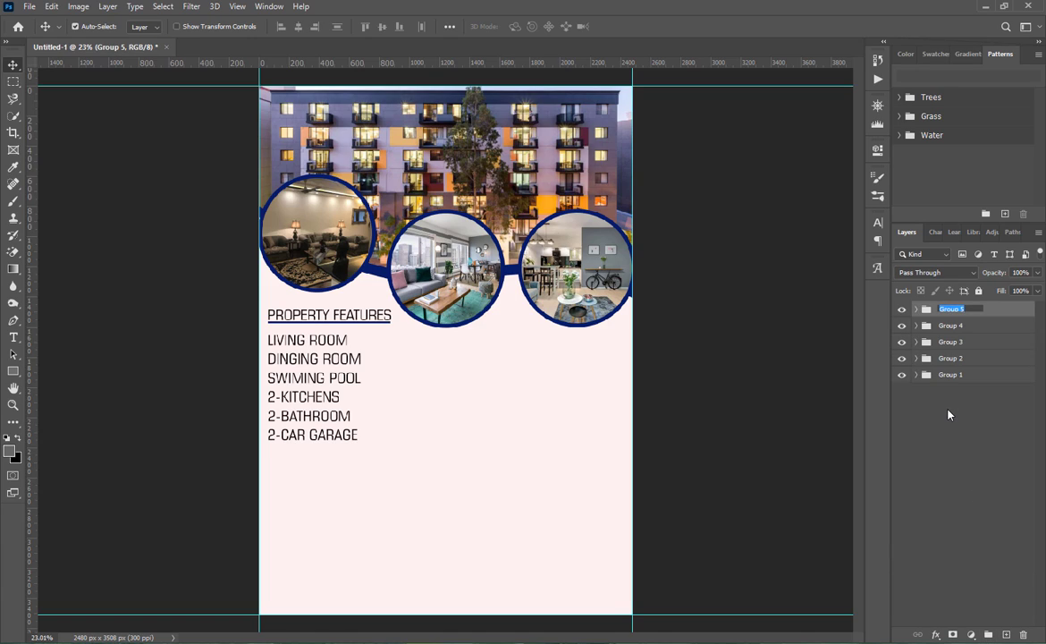
type("FEATURES")
left_click(950, 425)
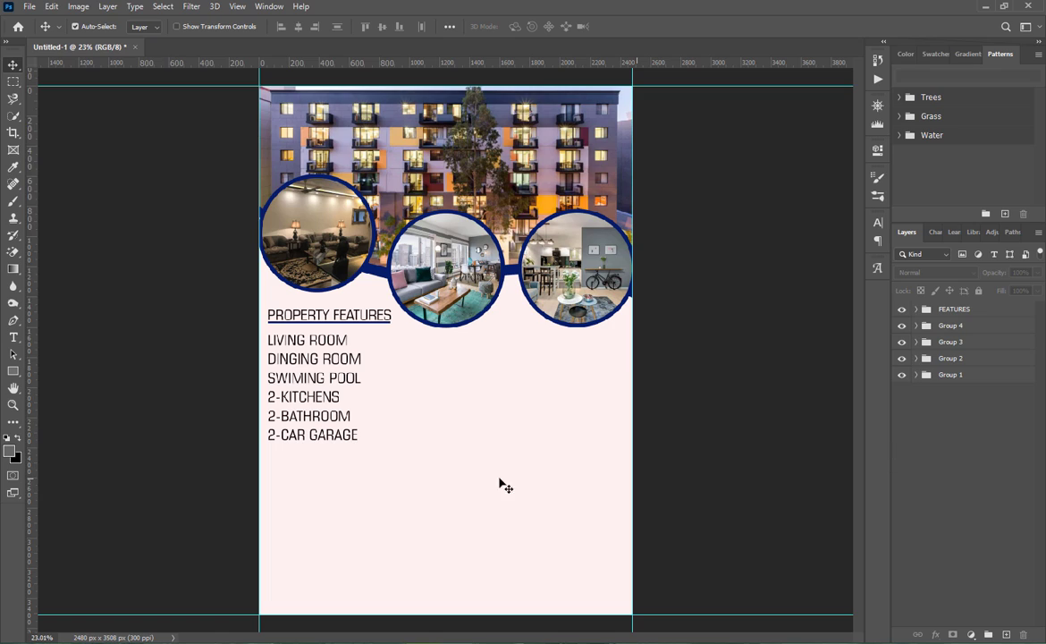
left_click_drag(282, 399, 302, 416)
key("ctrl+z")
left_click(459, 477)
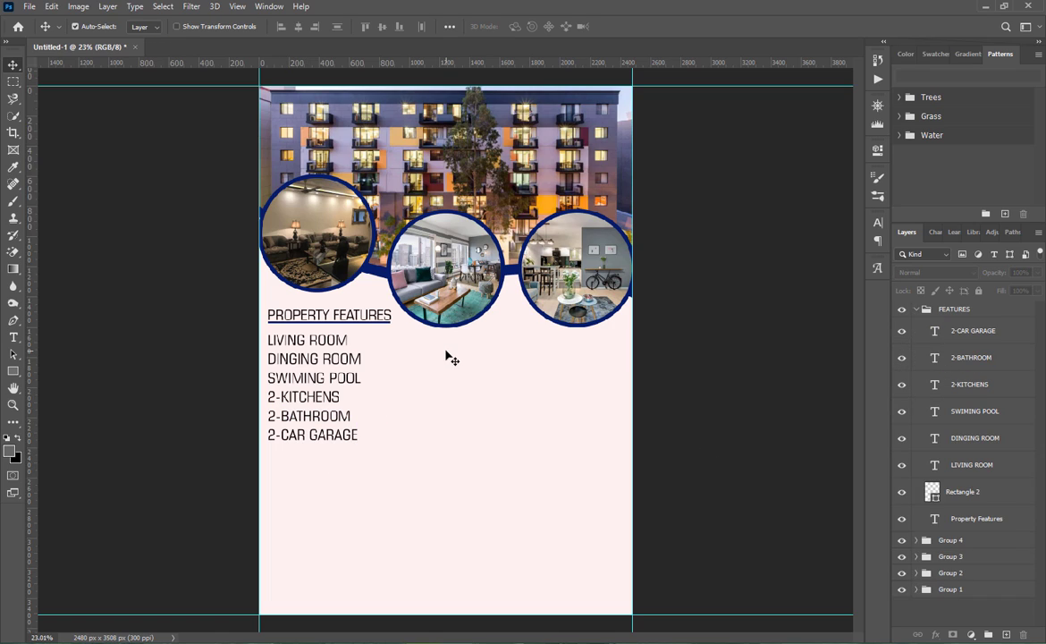
- Add two vertical guides that divide the page into three roughly equal columns
key("t")
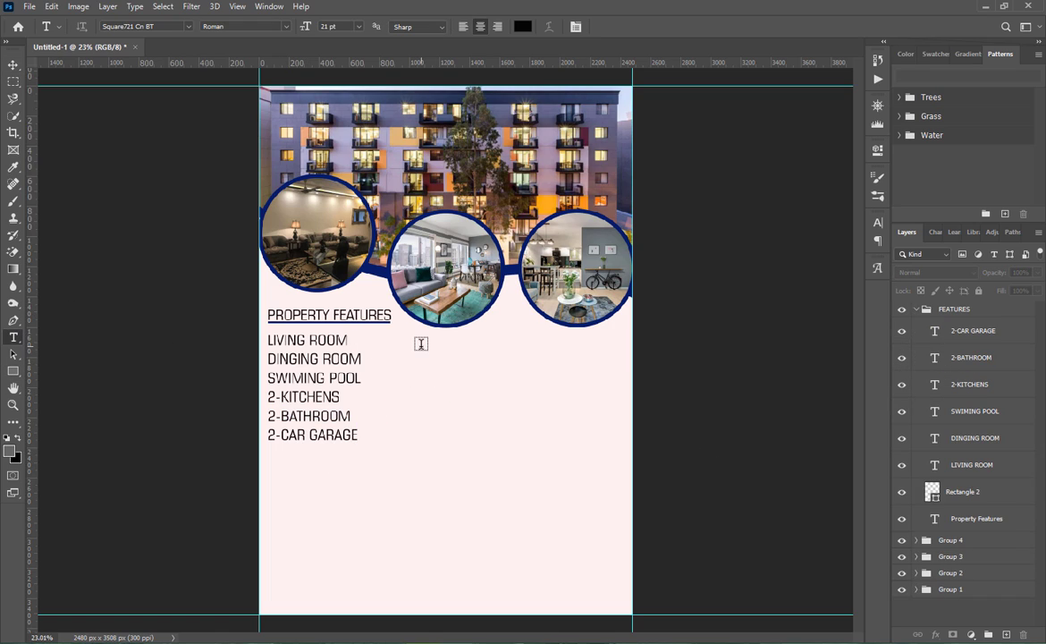
left_click_drag(28, 274, 389, 268)
left_click_drag(32, 309, 511, 383)
key("v")
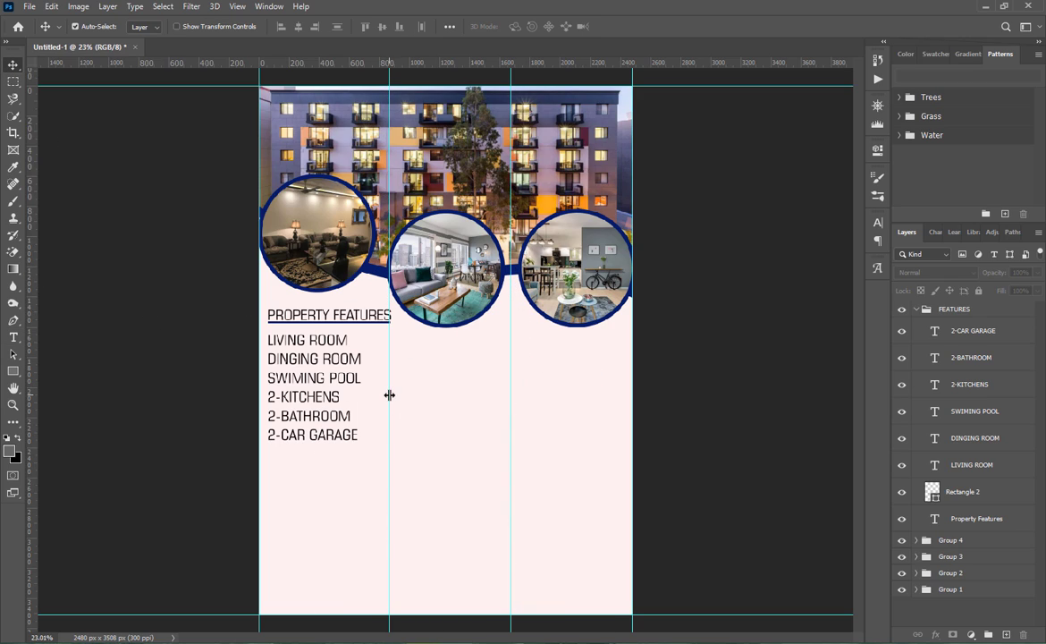
left_click_drag(389, 395, 383, 393)
- Nudge the PROPERTY FEATURES heading and its underline slightly to the left
left_click(318, 315)
key("shift+Left")
key("shift+Left")
left_click(331, 323)
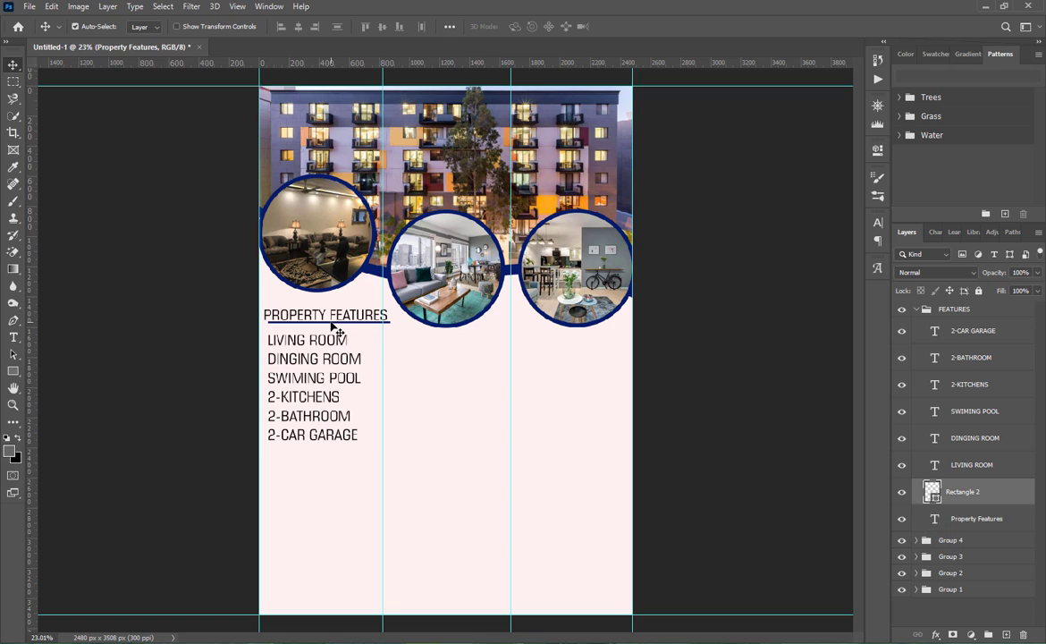
key("shift+Left")
key("shift+Left")
left_click(776, 381)
left_click(916, 309)
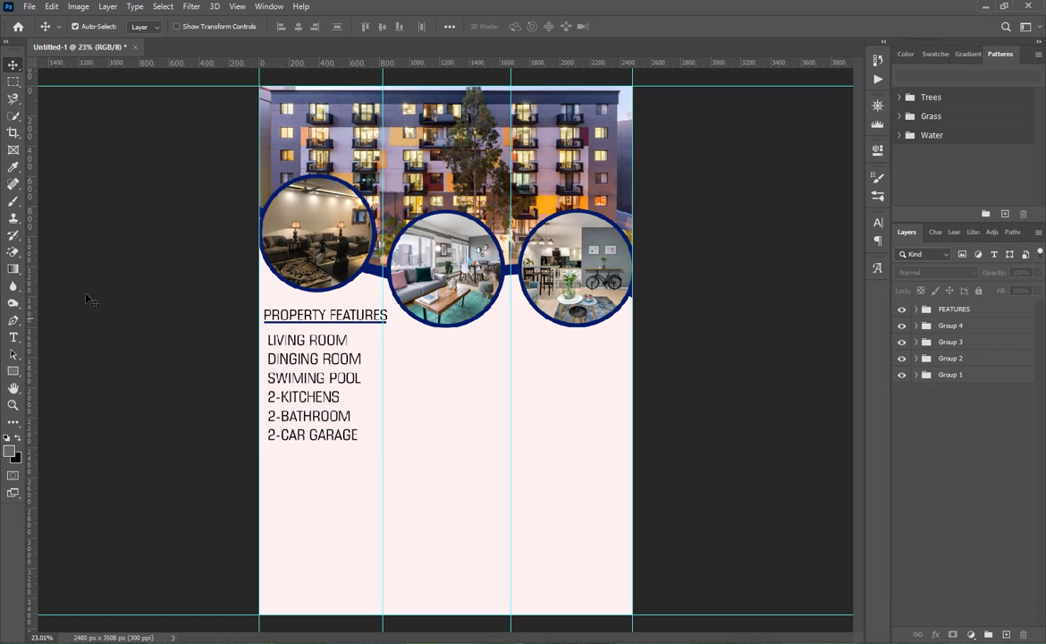
- Add a 21 pt ABOUT THE PROPERTY heading in the middle column, just below the central circular photo
key("t")
left_click(422, 355)
key("BackSpace")
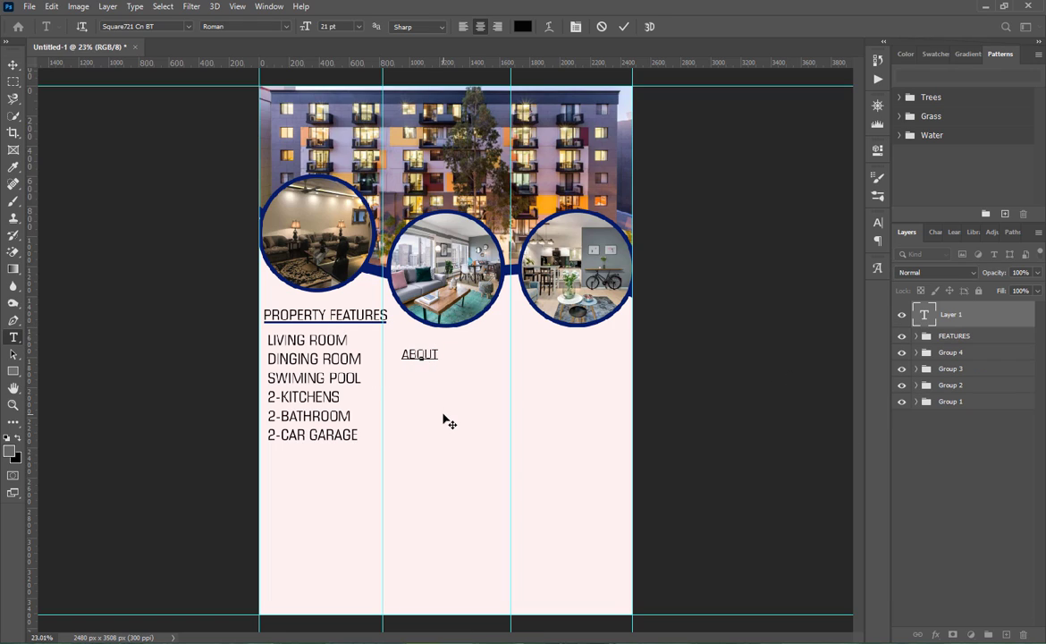
type("ABOUT THE PROPERTY")
left_click_drag(443, 420, 449, 405)
left_click(625, 27)
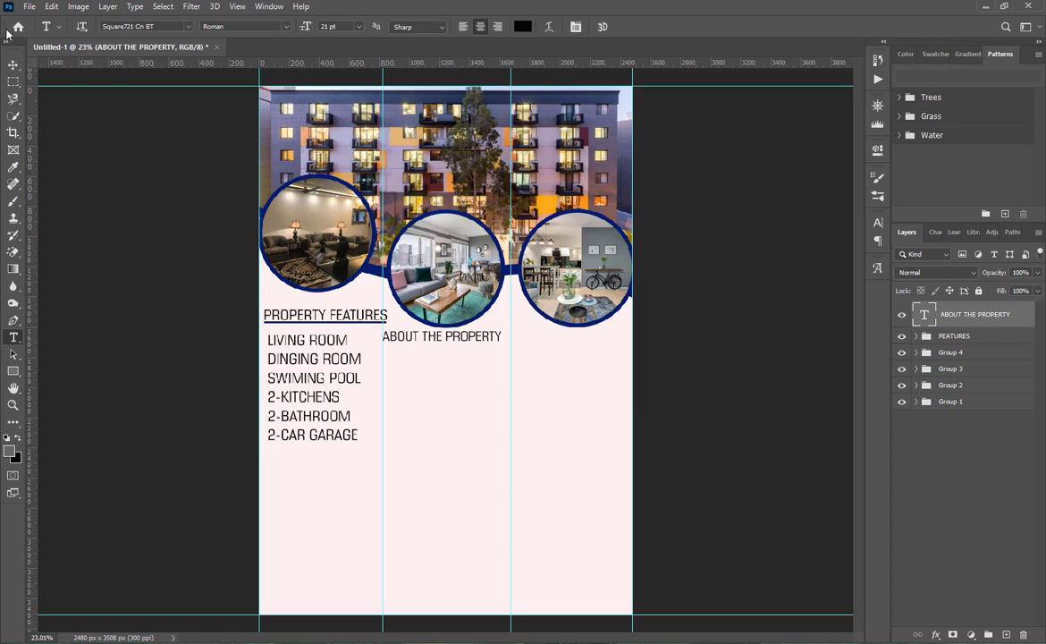
left_click(13, 64)
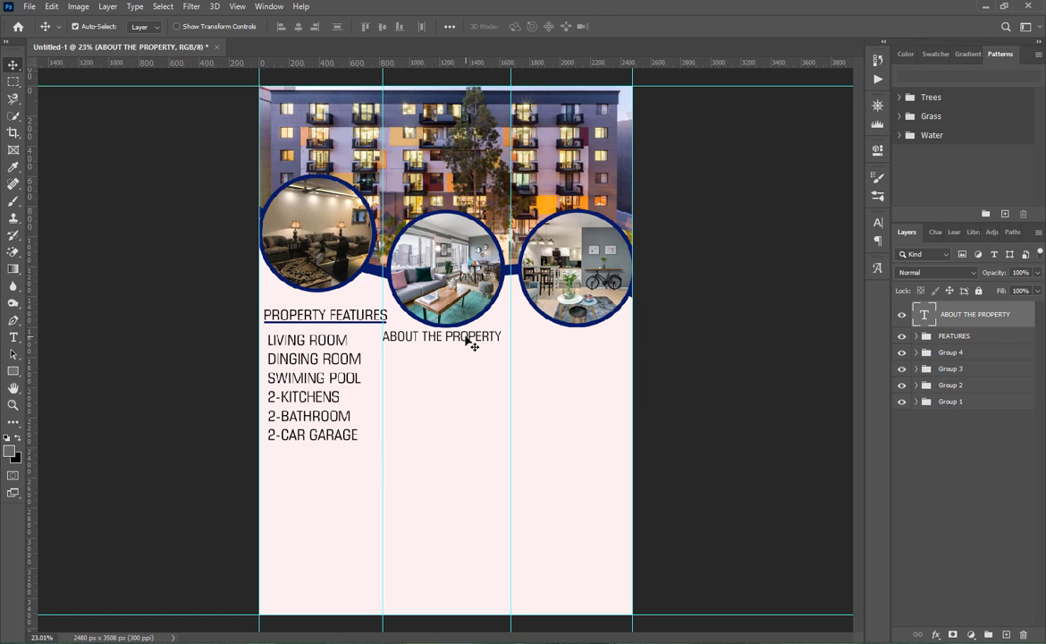
left_click_drag(471, 344, 474, 341)
- Duplicate the navy underline beneath the ABOUT THE PROPERTY heading and move the copy to the top of the layer stack
left_click(359, 329)
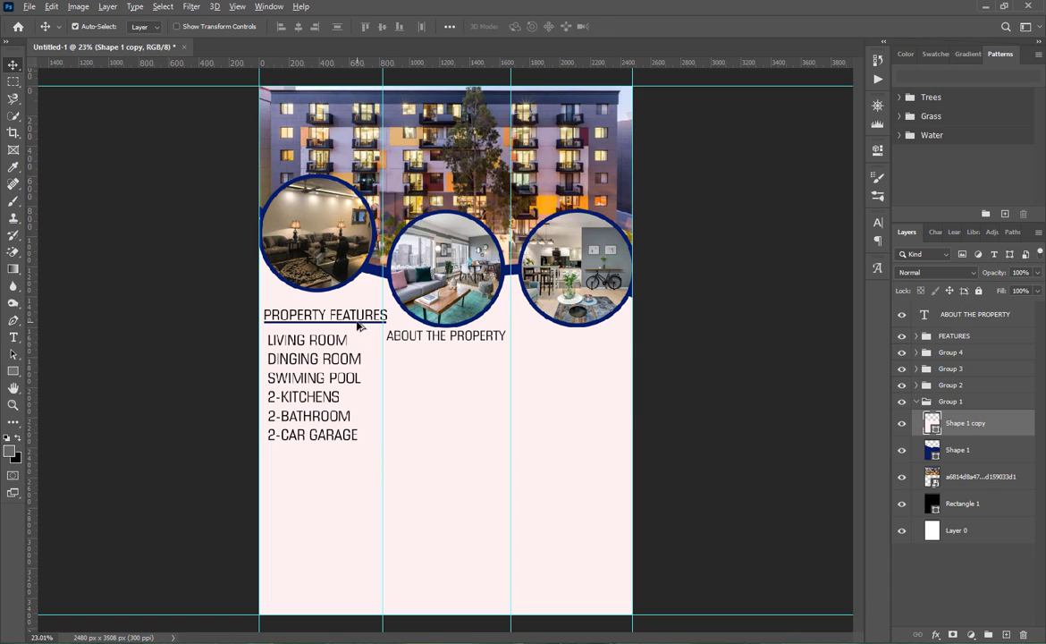
left_click_drag(358, 324, 480, 343)
left_click_drag(961, 519, 959, 310)
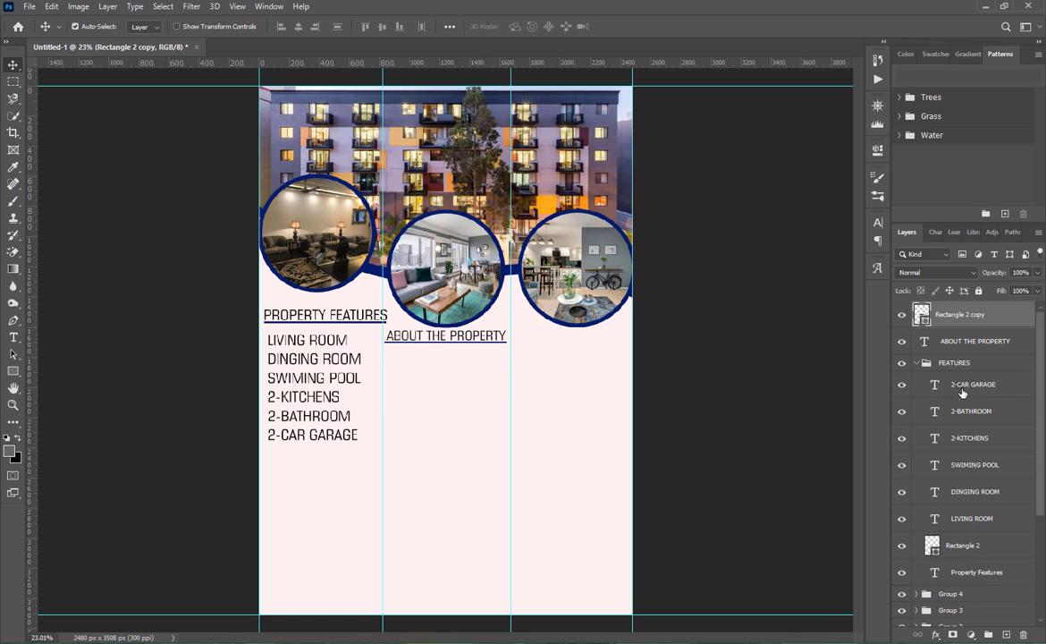
left_click(916, 364)
left_click(949, 586)
left_click(917, 429)
- Save the document as Real Estate Flyer Design in Large Document Format with maximized compatibility
key("ctrl+s")
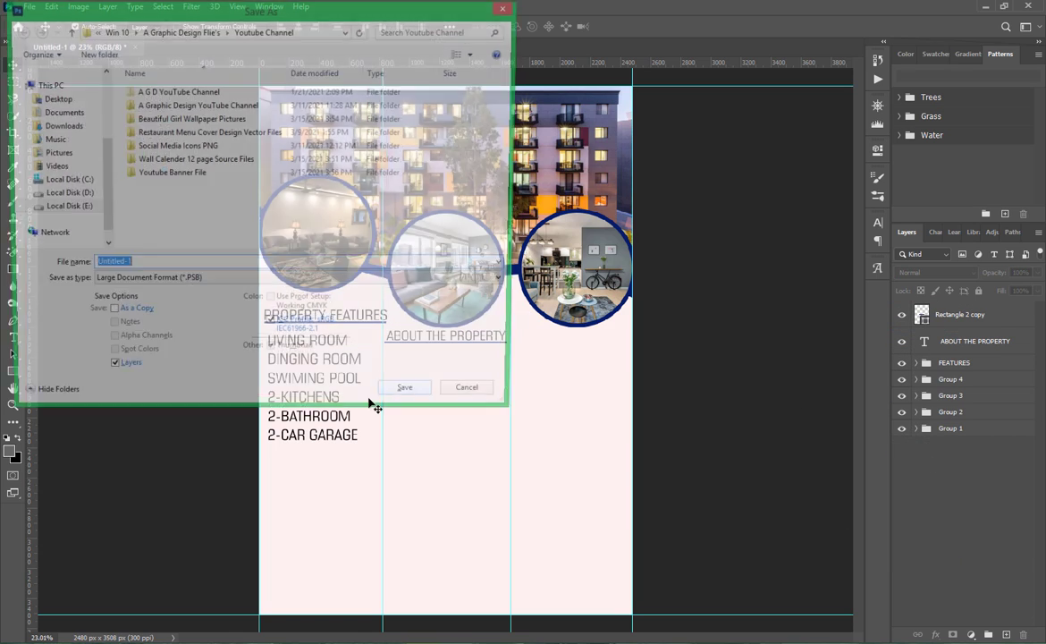
type("Real Estate Flyer Design")
left_click(435, 399)
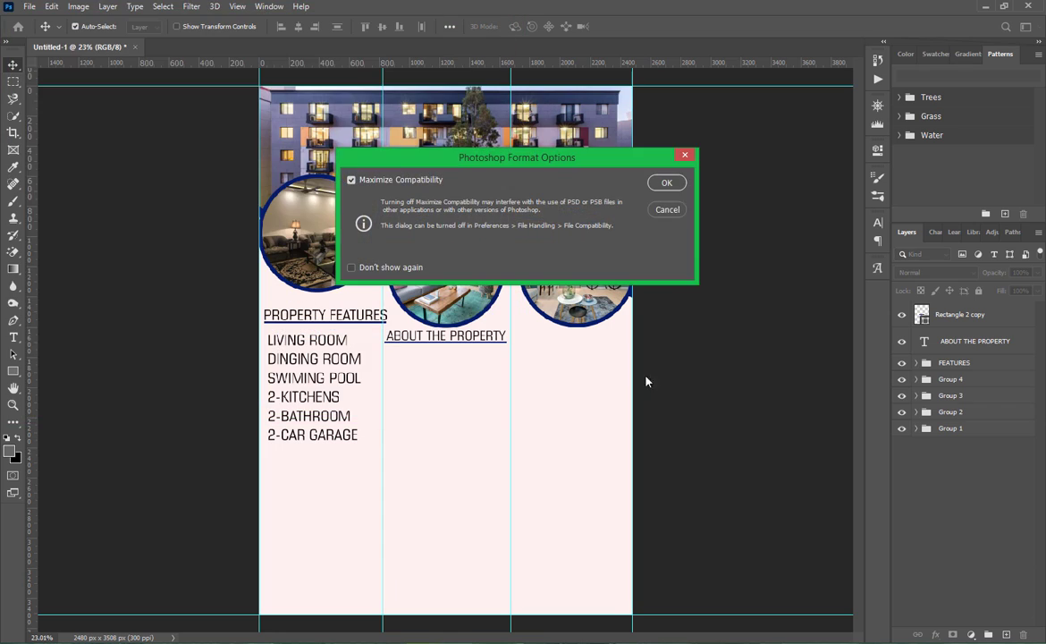
key("Return")
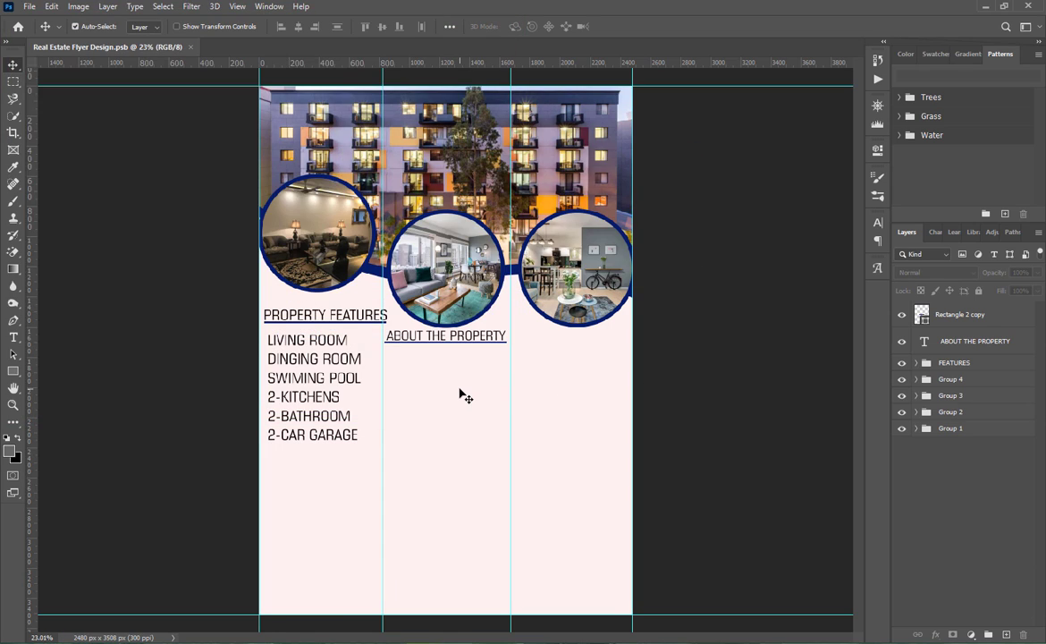
- Create a column-wide paragraph of Lorem Ipsum placeholder text at 14 pt below the ABOUT THE PROPERTY heading
left_click(13, 337)
left_click_drag(387, 349, 507, 456)
left_click_drag(314, 34, 347, 37)
left_click(359, 26)
left_click(318, 106)
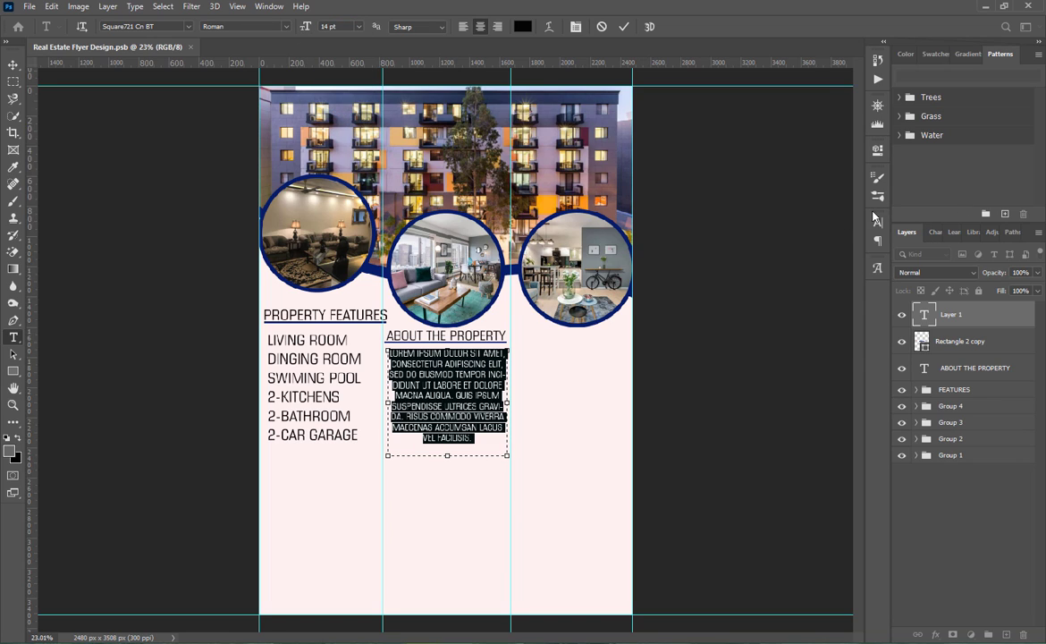
- Justify the placeholder paragraph with its last line left-aligned and nudge it slightly left under the heading
left_click(878, 241)
left_click(793, 242)
left_click(842, 218)
left_click(624, 27)
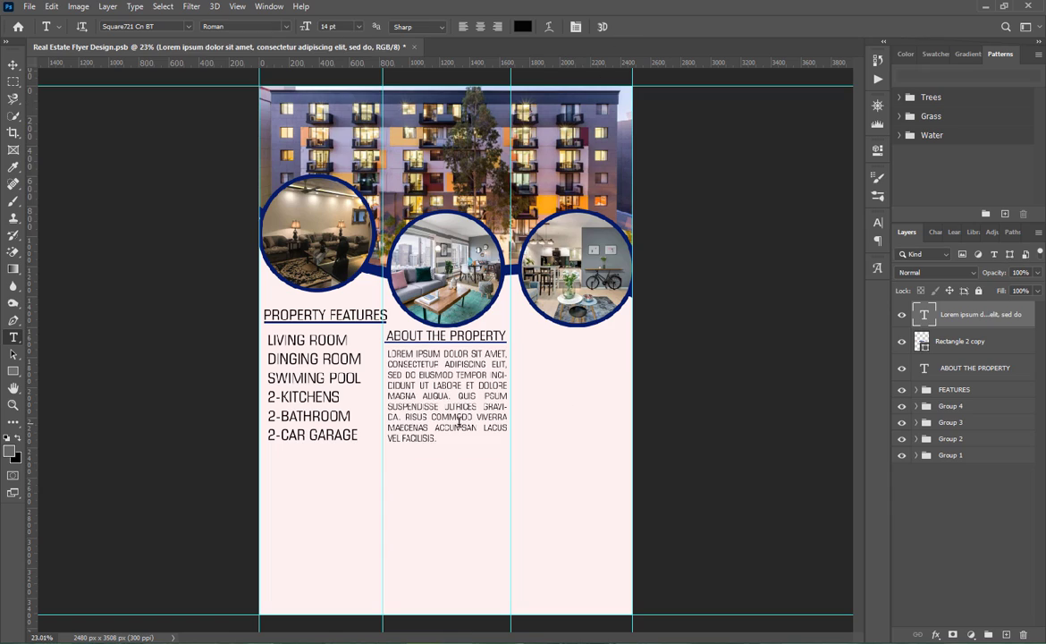
left_click(14, 65)
key("shift+Left")
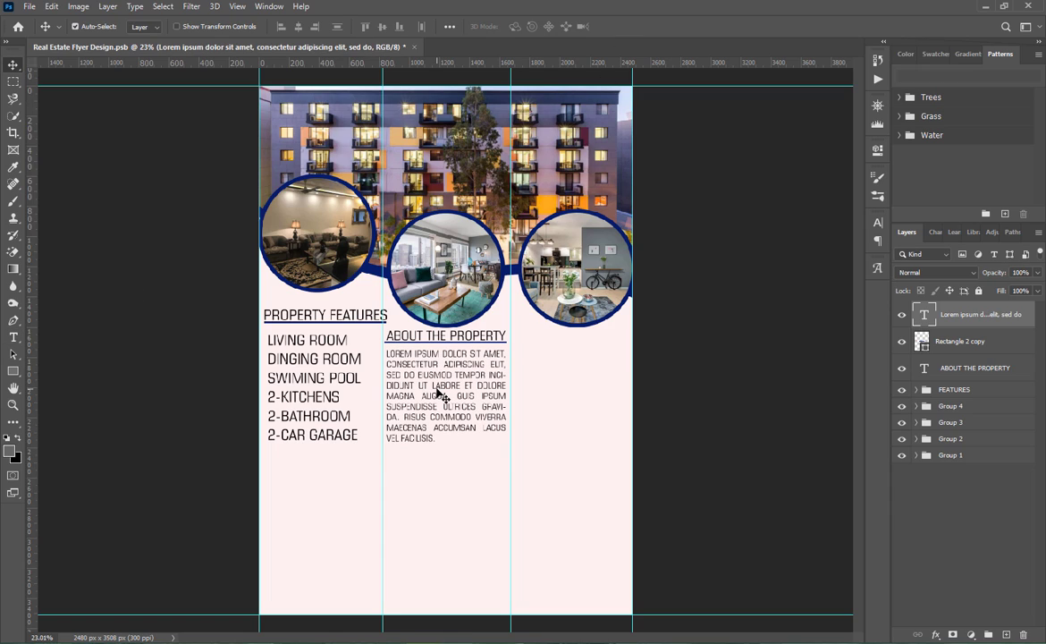
- Add the text THE BEST HOUSE SALE in the third column below the circular dining photo
key("t")
left_click(528, 365)
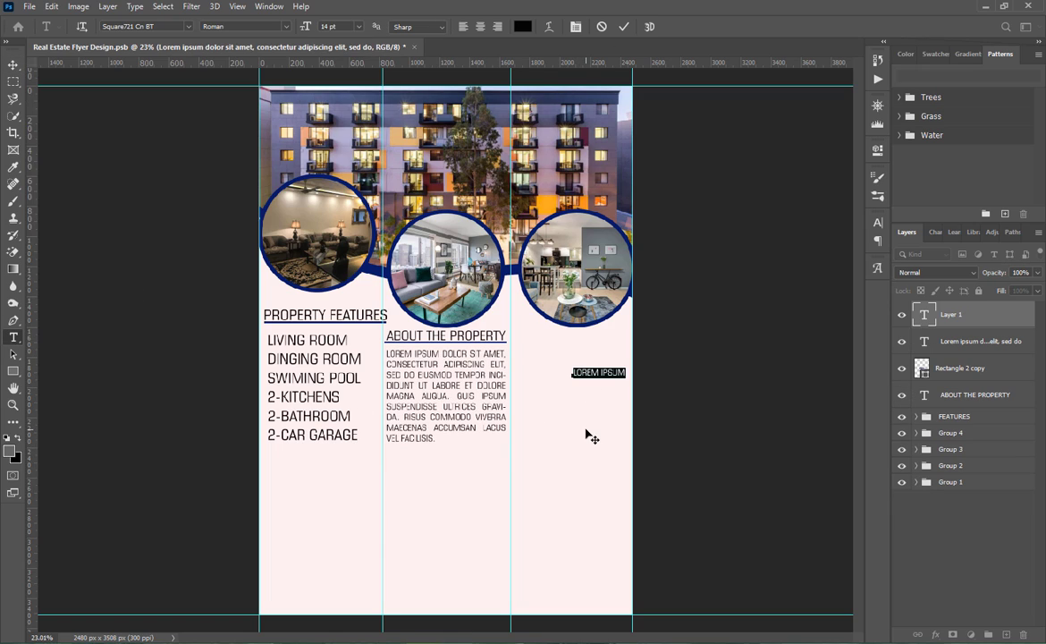
type("THE BEST HOUSE SALE")
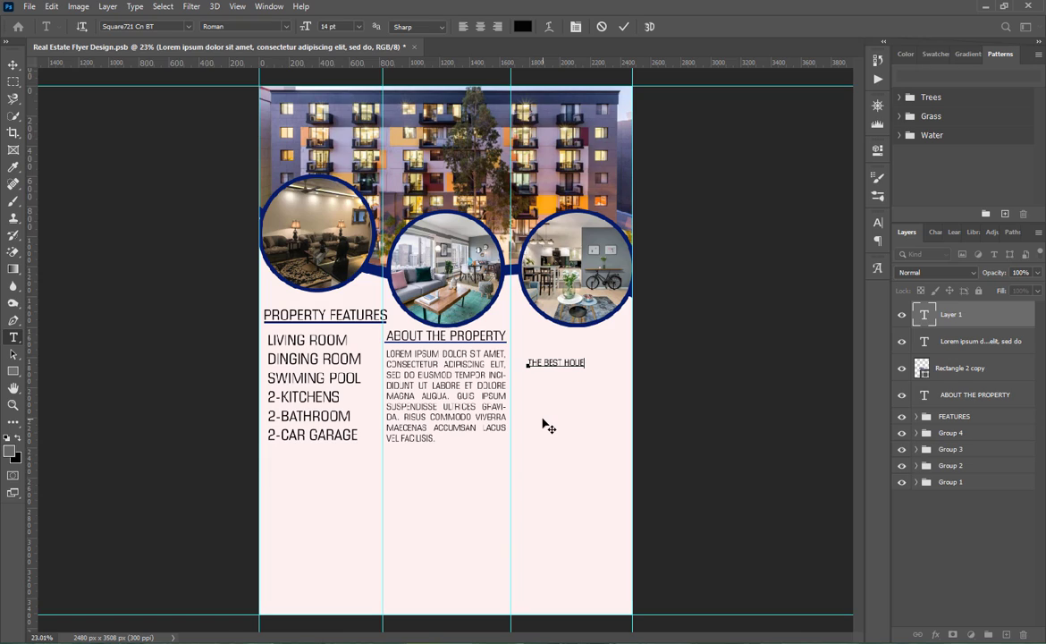
- Set THE BEST HOUSE SALE to 20 pt and place it level with the ABOUT THE PROPERTY heading, starting at the column guide
triple_click(567, 365)
left_click(878, 222)
left_click(785, 258)
left_click(764, 375)
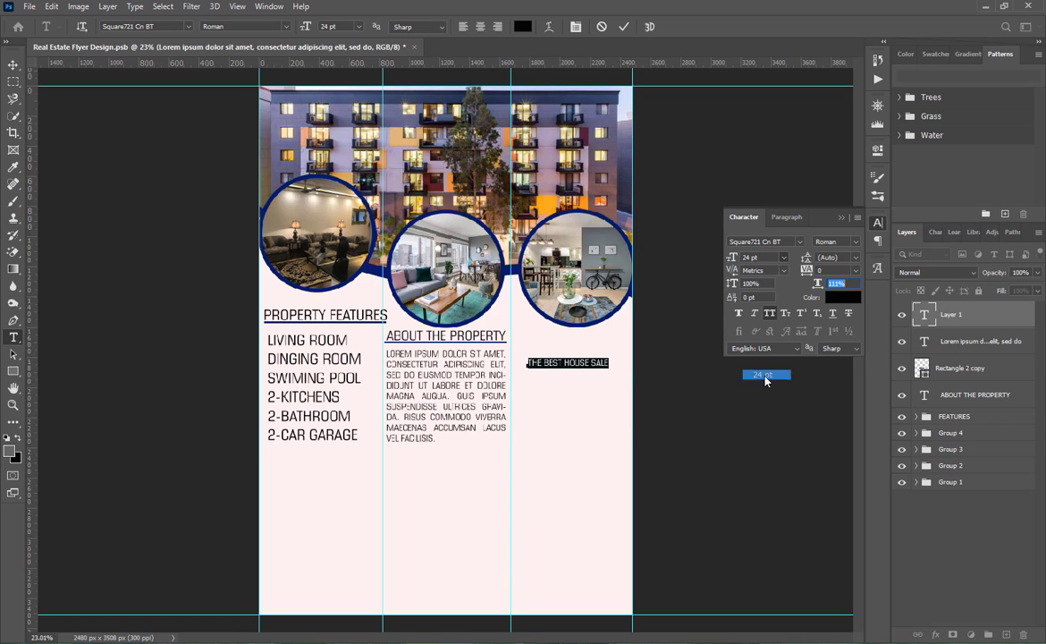
left_click(786, 259)
left_click(761, 364)
left_click_drag(596, 411, 590, 387)
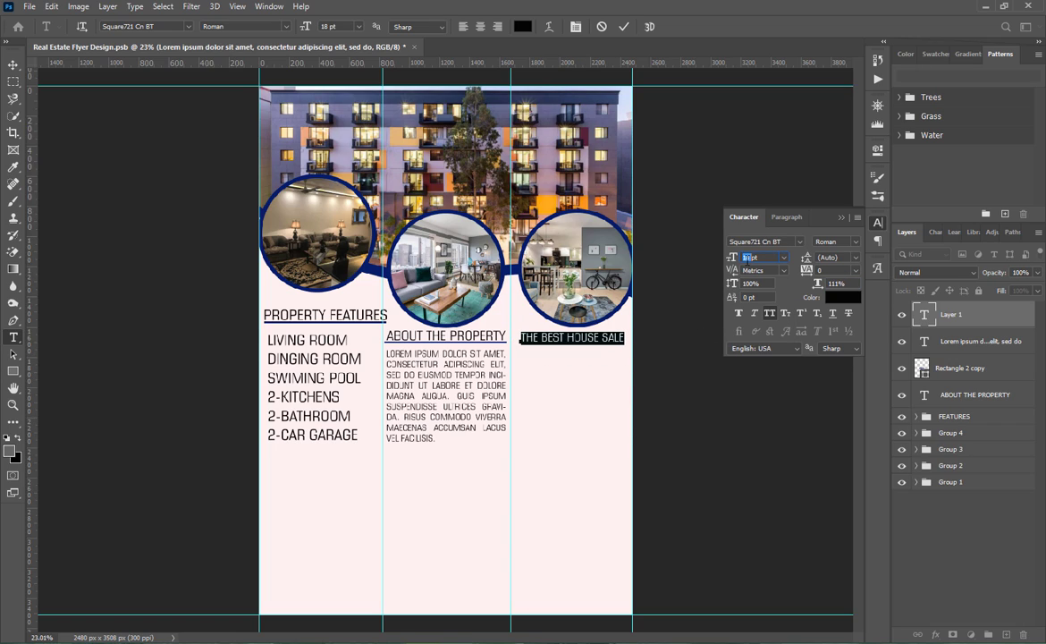
type("20")
key("Return")
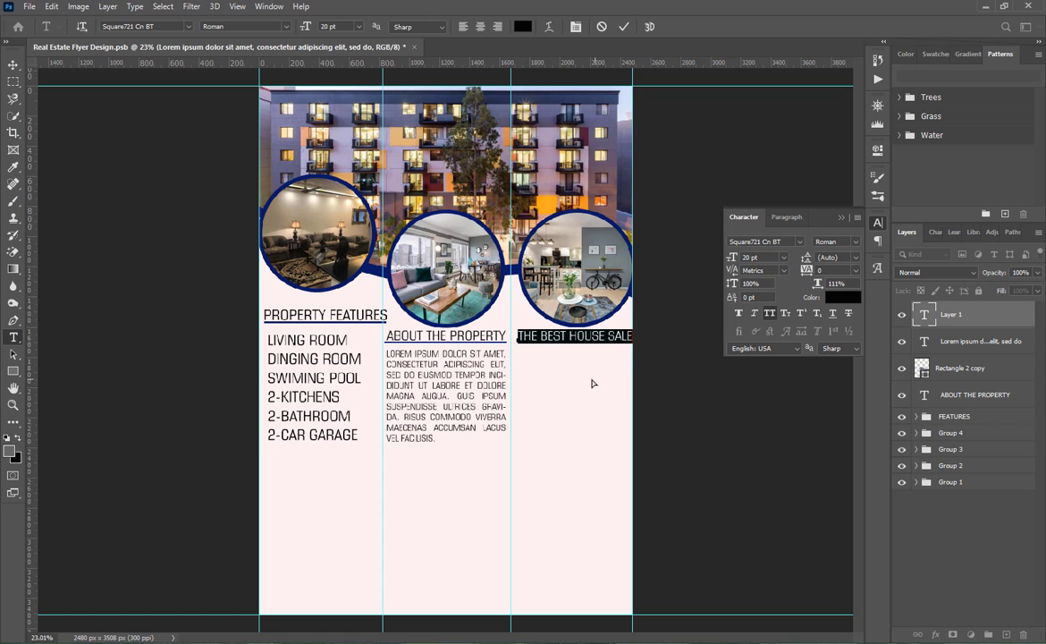
left_click_drag(594, 384, 587, 383)
left_click(624, 27)
key("v")
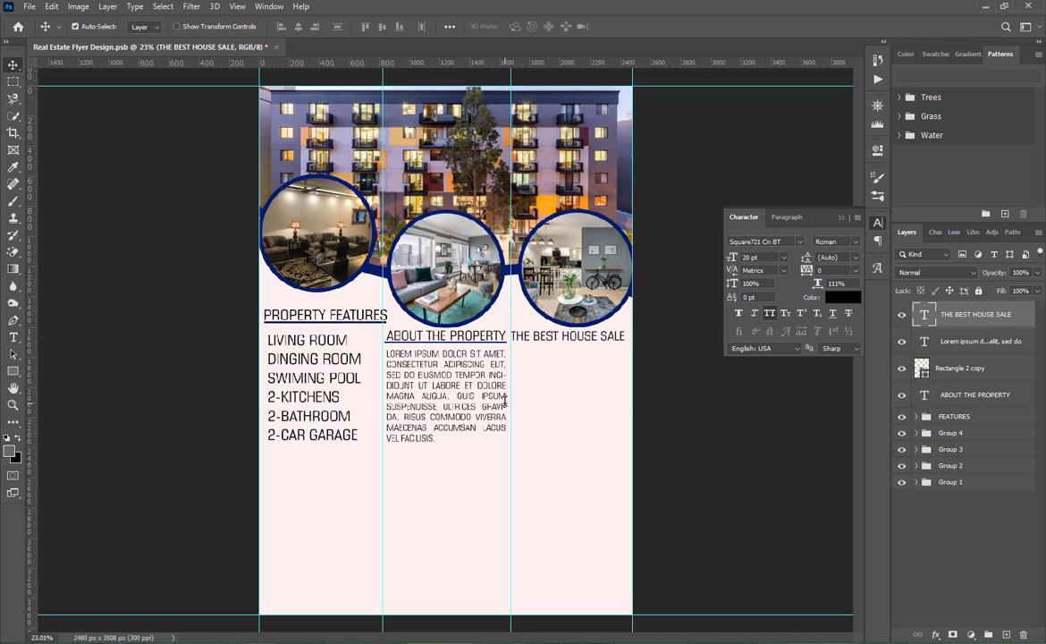
- Nudge THE BEST HOUSE SALE slightly right and group the ABOUT THE PROPERTY heading with its underline and placeholder paragraph
key("shift+Right")
key("shift+Right")
left_click(965, 369)
left_click(967, 343, "shift")
key("ctrl+g")
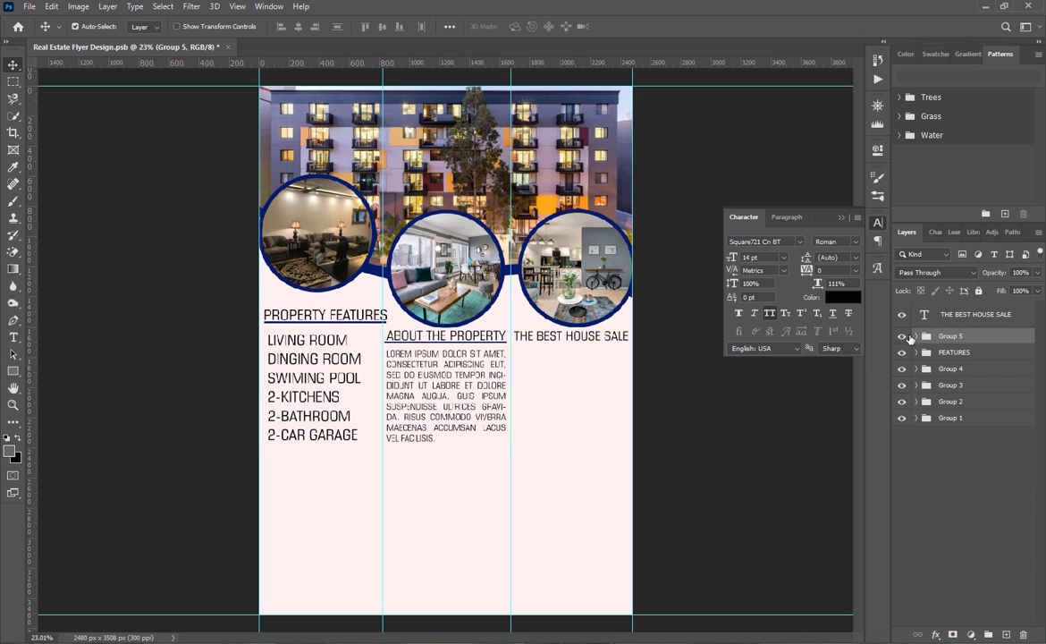
- Set the PROPERTY FEATURES heading to 22 pt and nudge it left within the first column
double_click(327, 313)
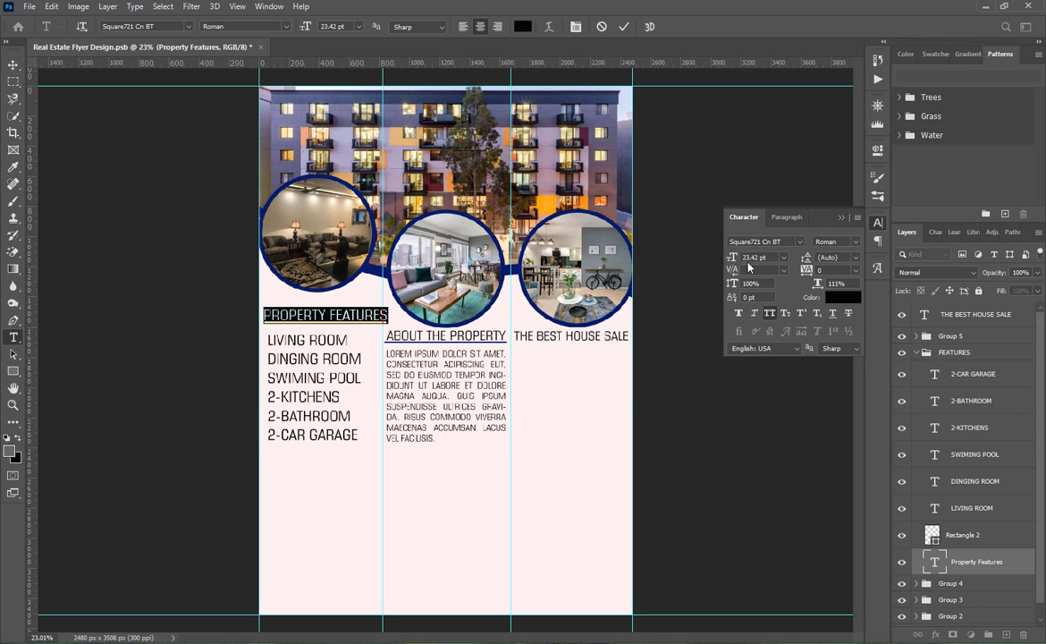
key("Return")
left_click(623, 27)
key("v")
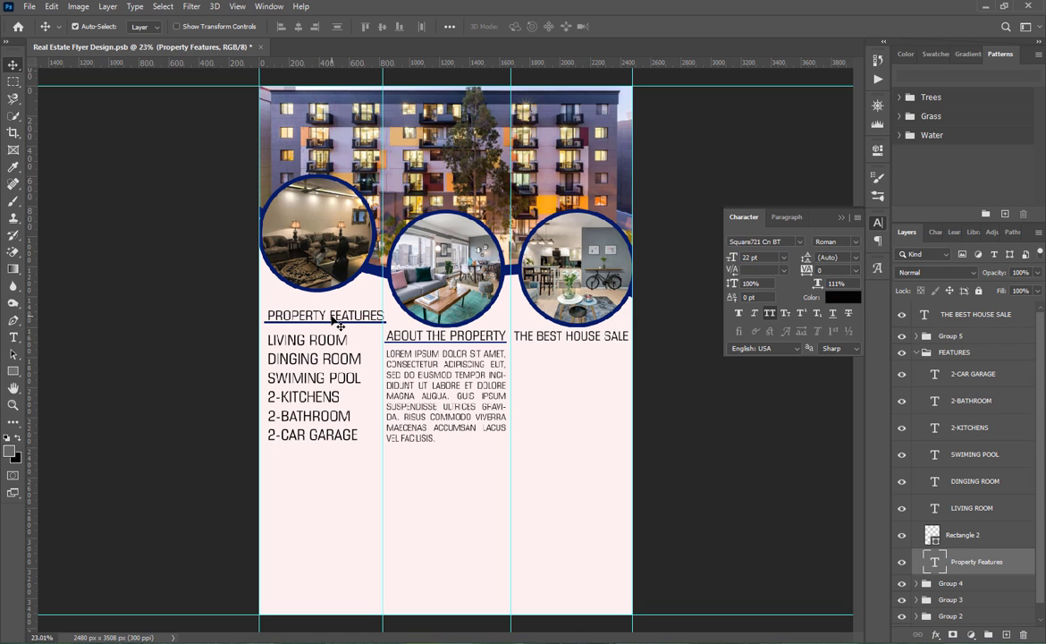
key("shift+Left")
key("shift+Left")
key("shift+Left")
- Shorten the navy underline below PROPERTY FEATURES so it fits inside the first column
left_click(345, 323)
key("ctrl+t")
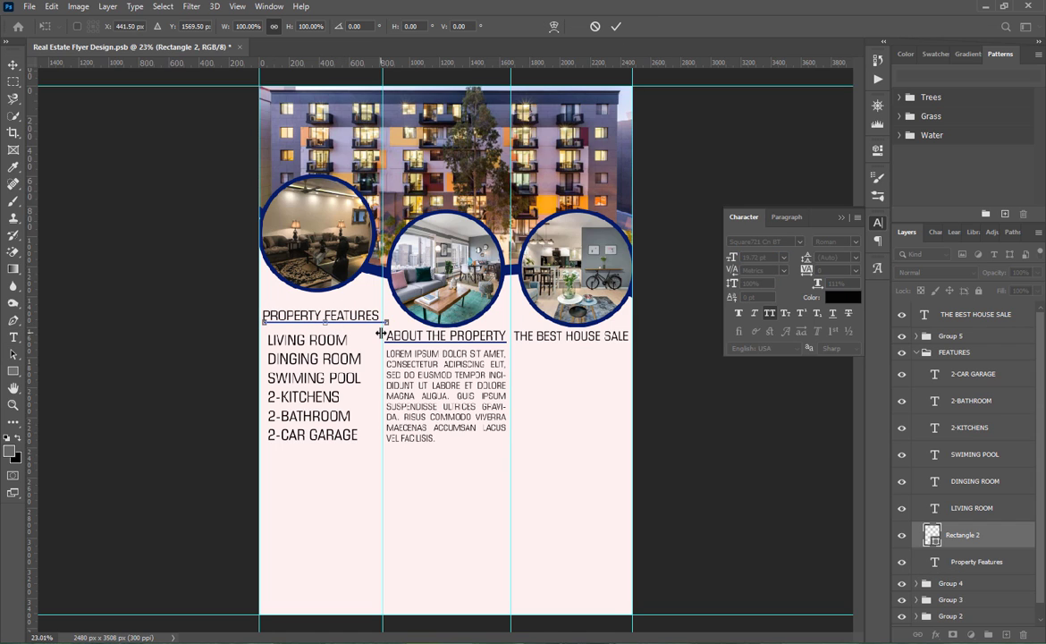
scroll(383, 322, "up", 4)
left_click_drag(390, 306, 381, 306)
key("ctrl+z")
right_click(349, 305)
left_click(366, 364)
key("ctrl+z")
key("Return")
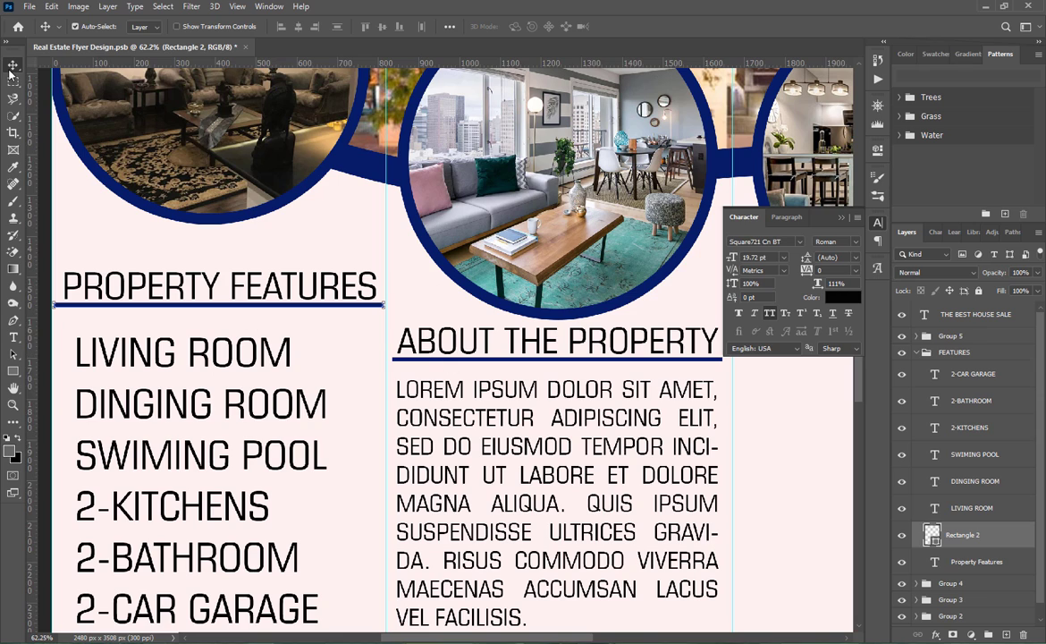
- Collapse the FEATURES layer group, deselect all layers and save the flyer document
scroll(295, 364, "down", 10)
left_click(917, 354)
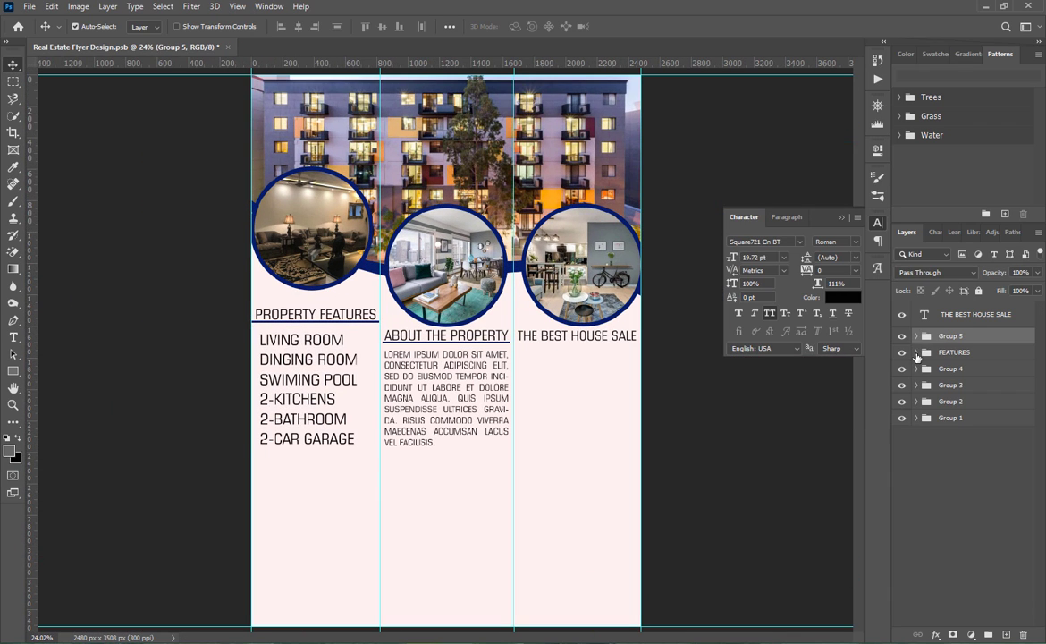
left_click(940, 539)
key("ctrl+s")
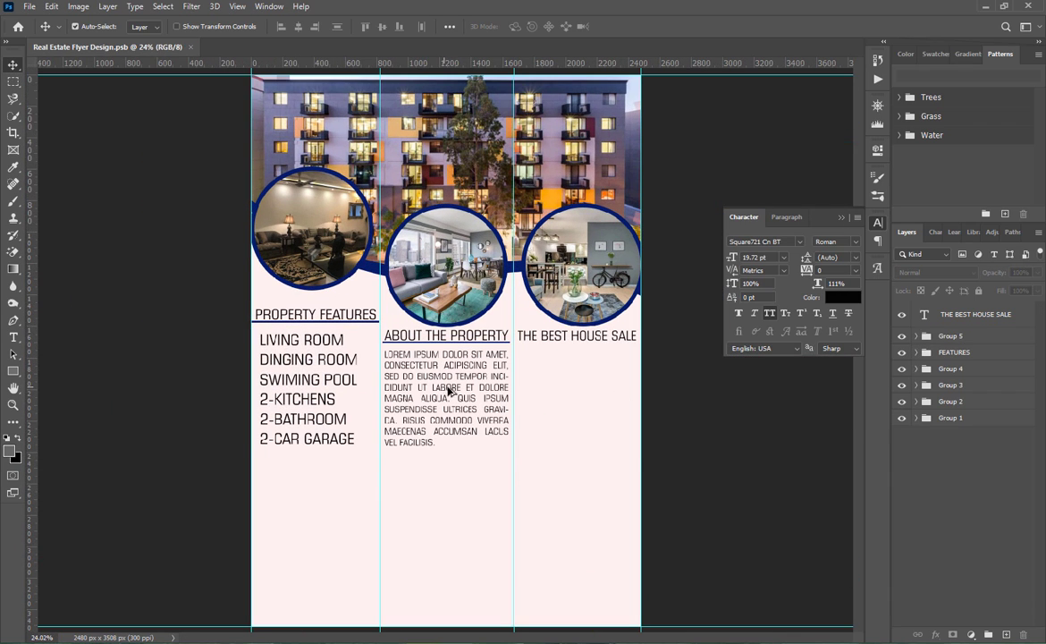
- Copy the placeholder paragraph and navy underline beneath THE BEST HOUSE SALE and move both copies out of Group 5, above it
left_click_drag(450, 391, 580, 387)
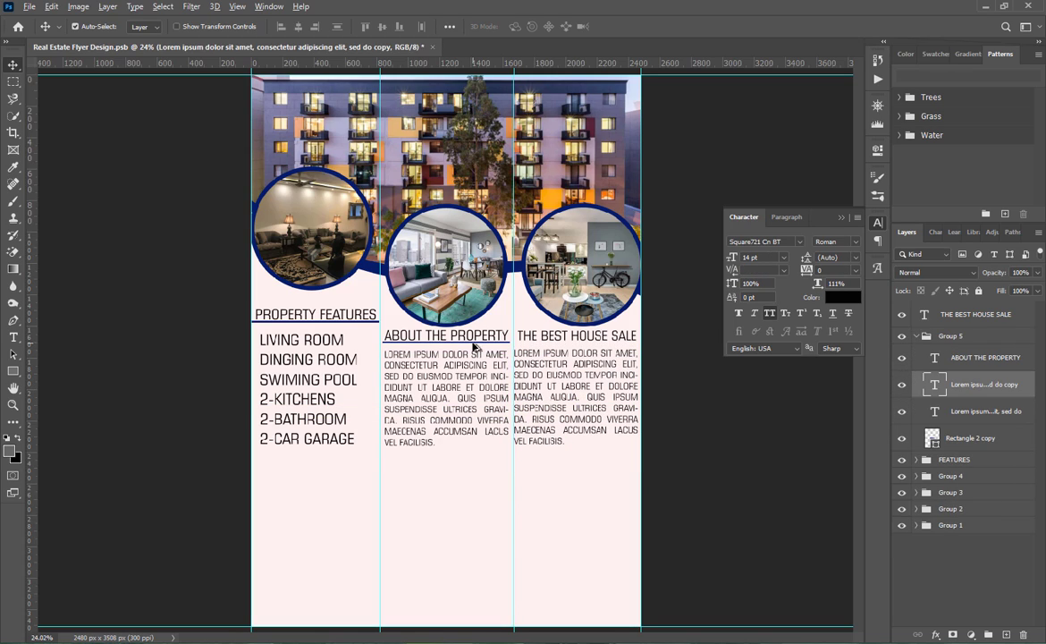
left_click_drag(475, 346, 607, 348)
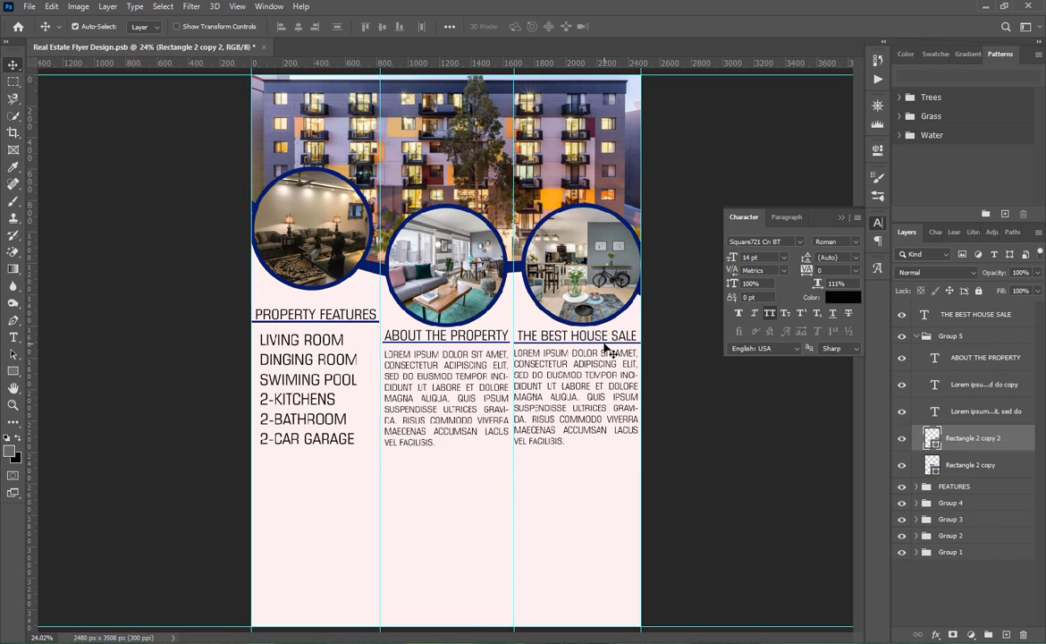
left_click_drag(930, 439, 975, 325)
left_click(902, 386)
left_click(902, 385)
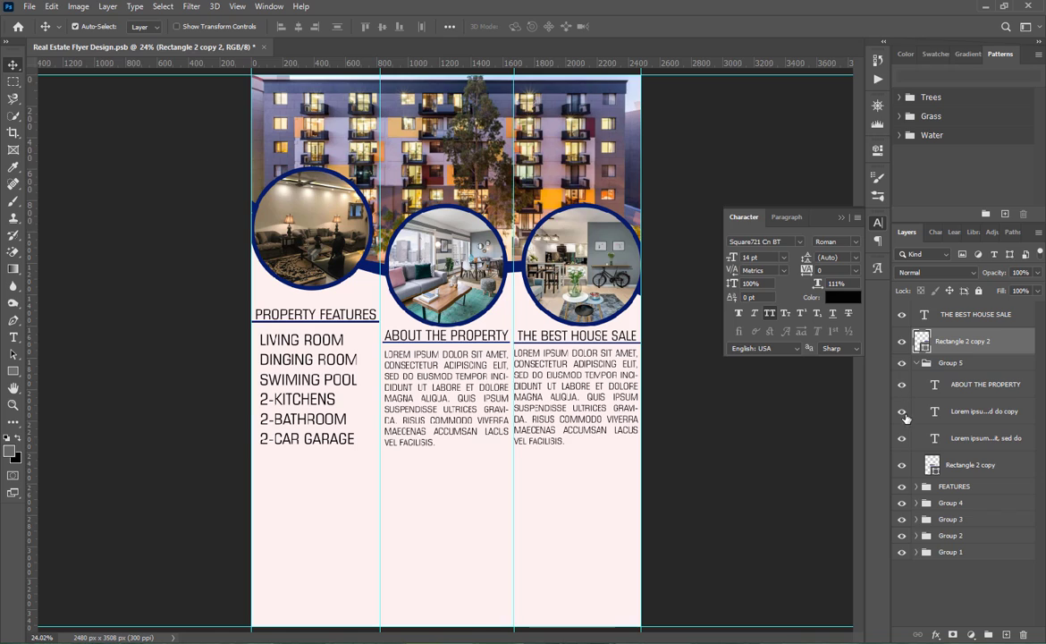
left_click(901, 412)
left_click(902, 412)
left_click_drag(963, 413, 965, 329)
left_click(950, 391)
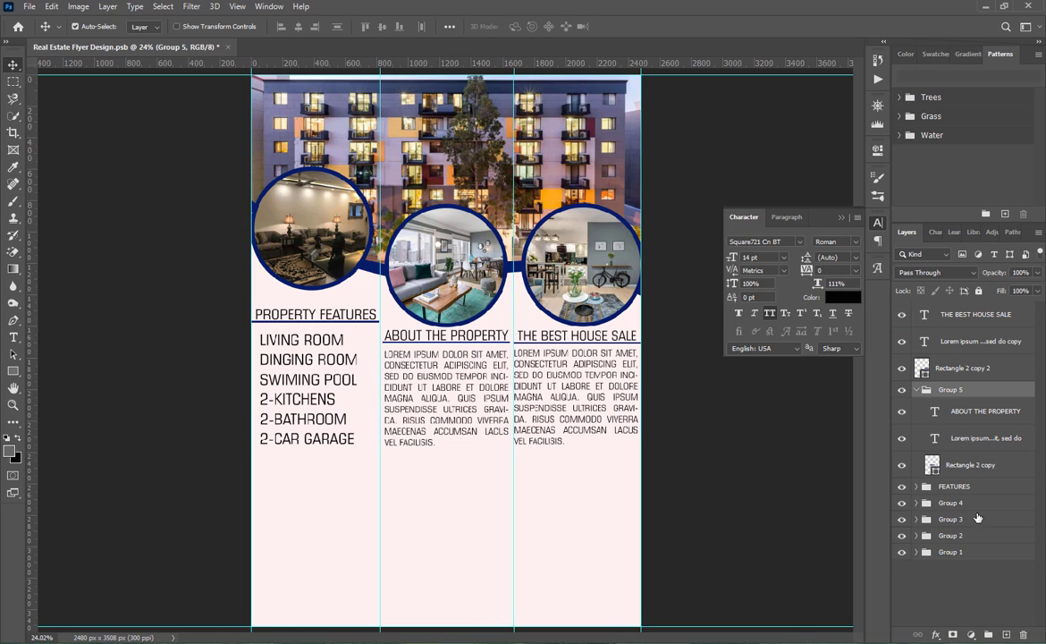
left_click(915, 391)
- Group the three third-column layers as HOUES SALE and rename Group 5 as ABOUT
left_click(957, 367)
left_click(948, 314, "shift")
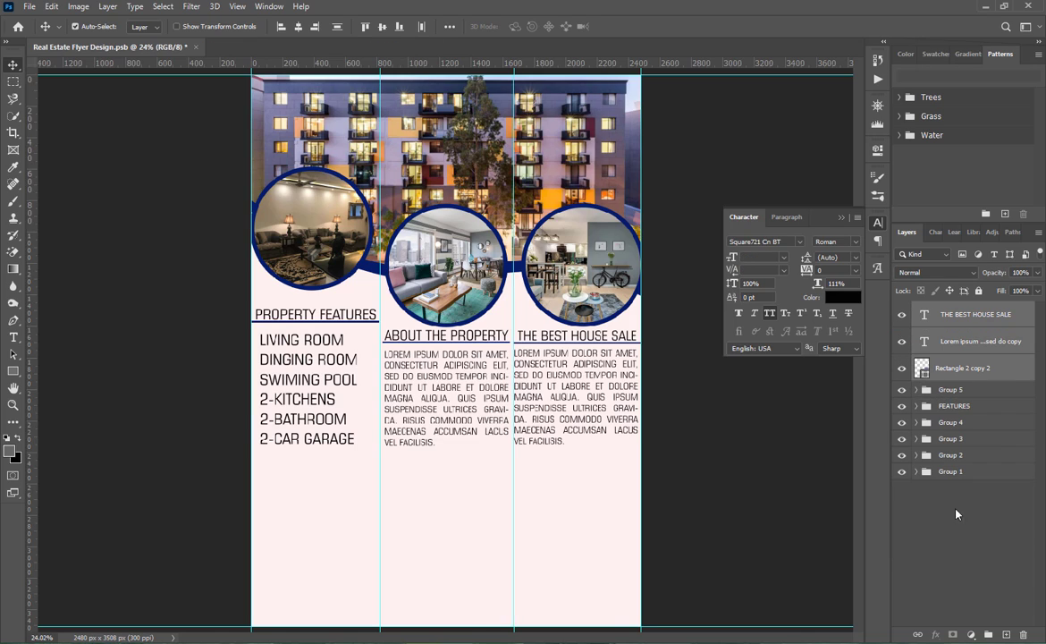
key("ctrl+g")
double_click(951, 326)
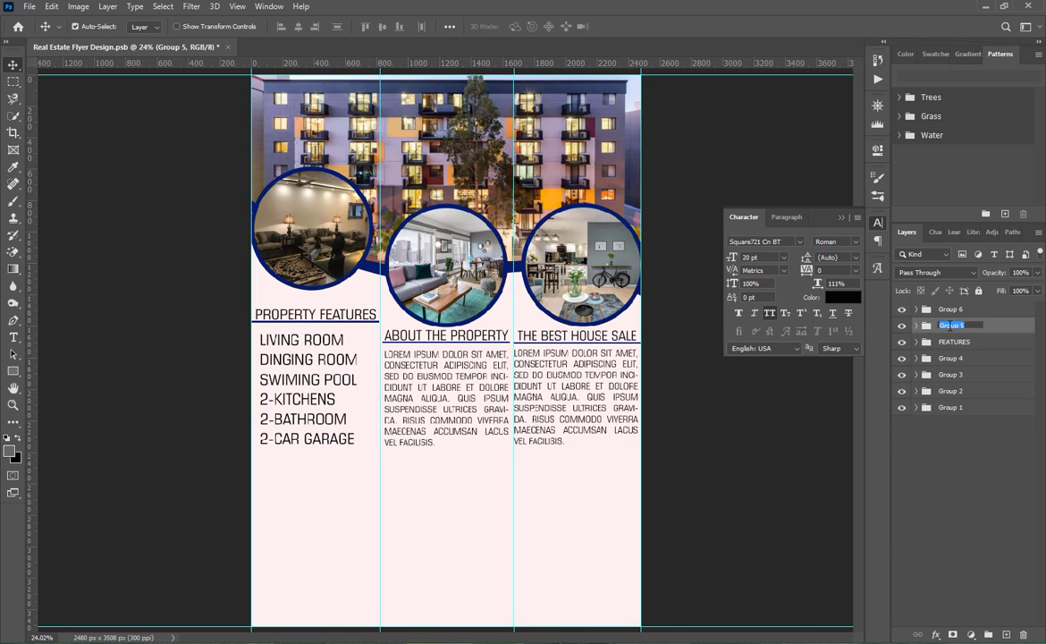
double_click(946, 308)
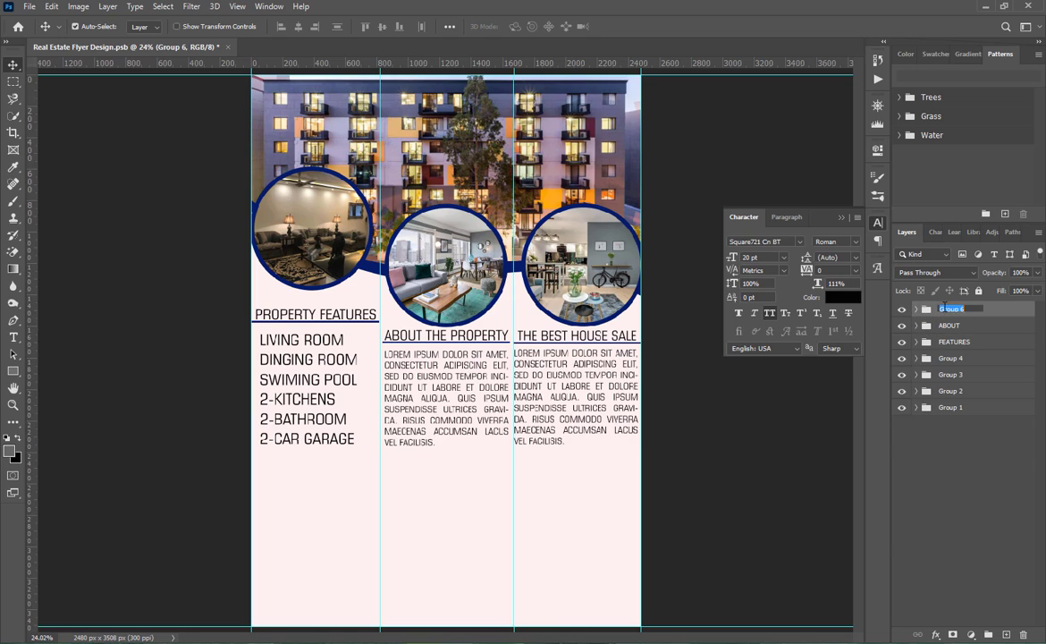
type("HOUES SALE")
left_click(946, 483)
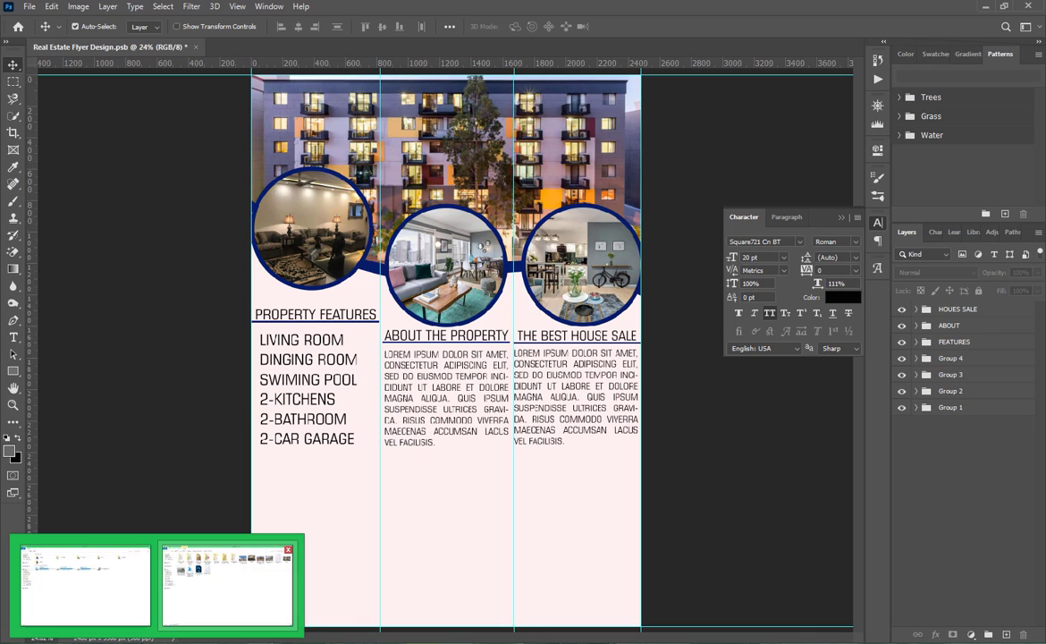
- Add the text CONTACT FOR BOOKING INFORMATION at 36 pt in the empty lower part of the flyer
key("t")
left_click(305, 558)
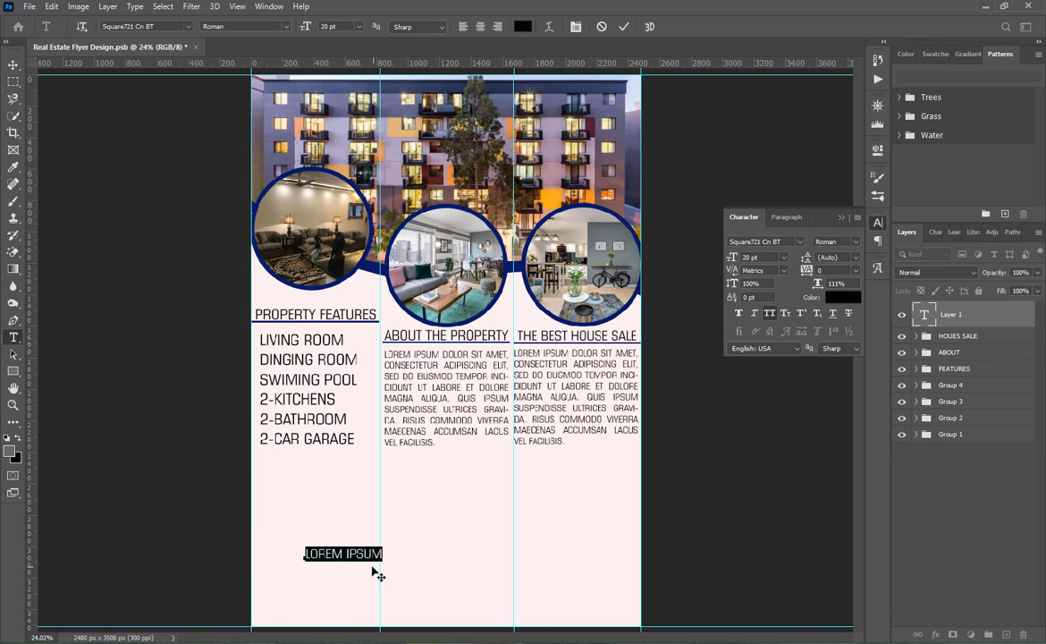
left_click_drag(302, 27, 340, 27)
type("CONTACT FOR BOOKING INF")
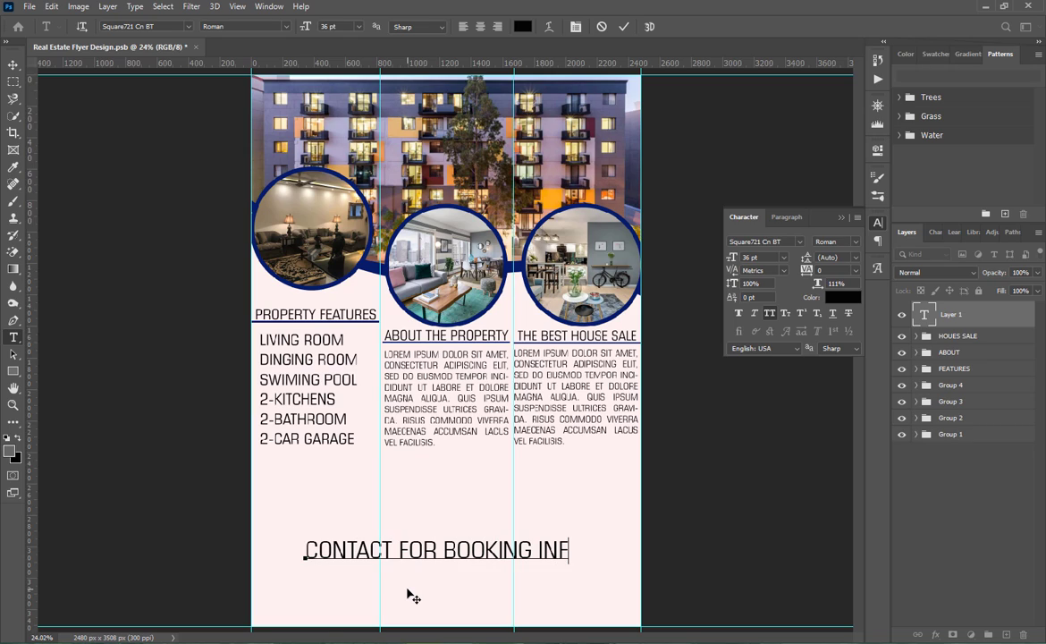
type("MATI")
- Reduce the CONTACT FOR BOOKING INFORMATION line to 16 pt and move it up below the features list
key("ctrl+a")
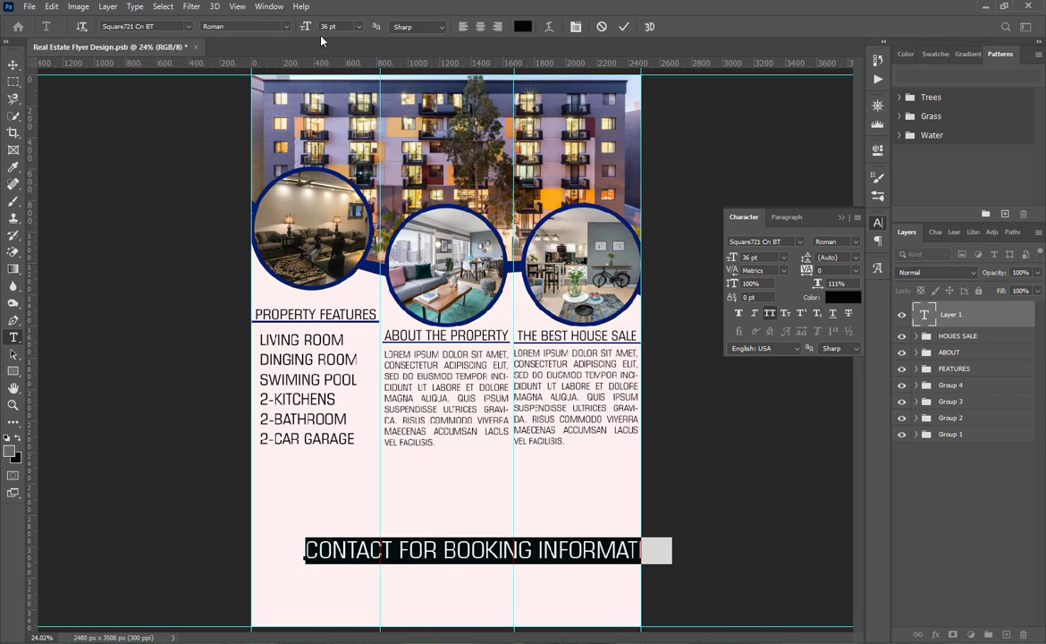
left_click(358, 26)
left_click(315, 117)
left_click(783, 257)
left_click(425, 583)
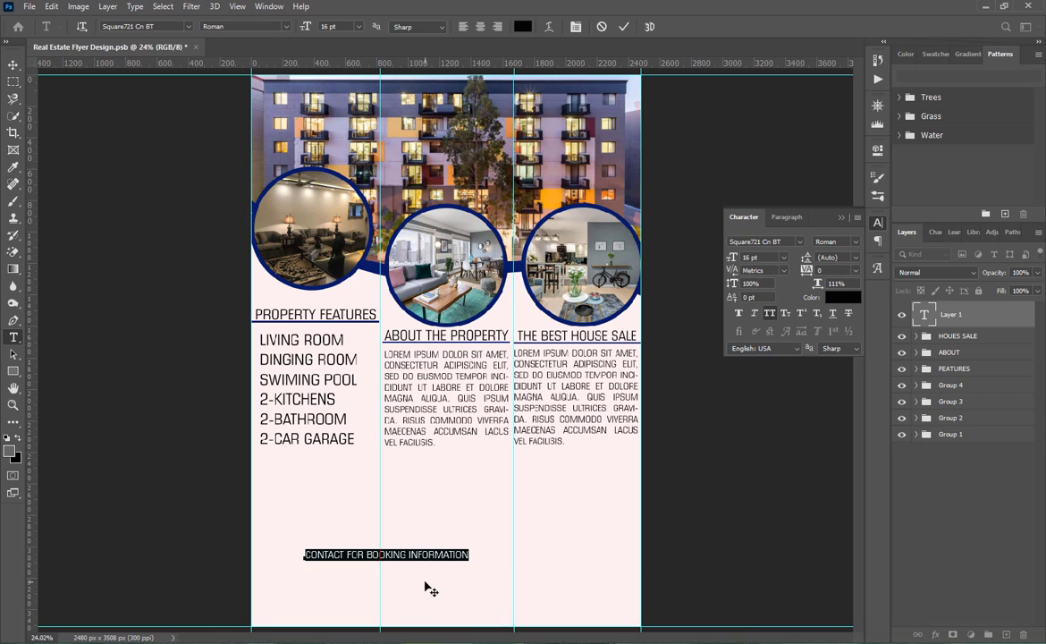
left_click_drag(426, 583, 383, 506)
- Format the CONTACT FOR BOOKING INFORMATION line in Arial Bold at 14 pt and move it closer to the features list
left_click(856, 242)
left_click(840, 266)
left_click(801, 242)
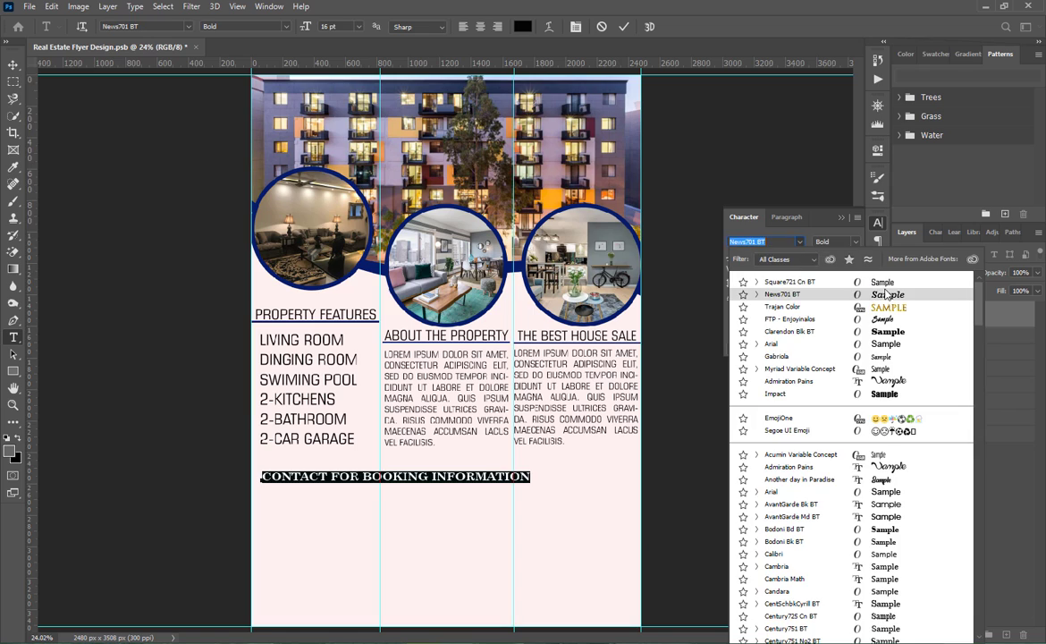
left_click(769, 314)
left_click(784, 258)
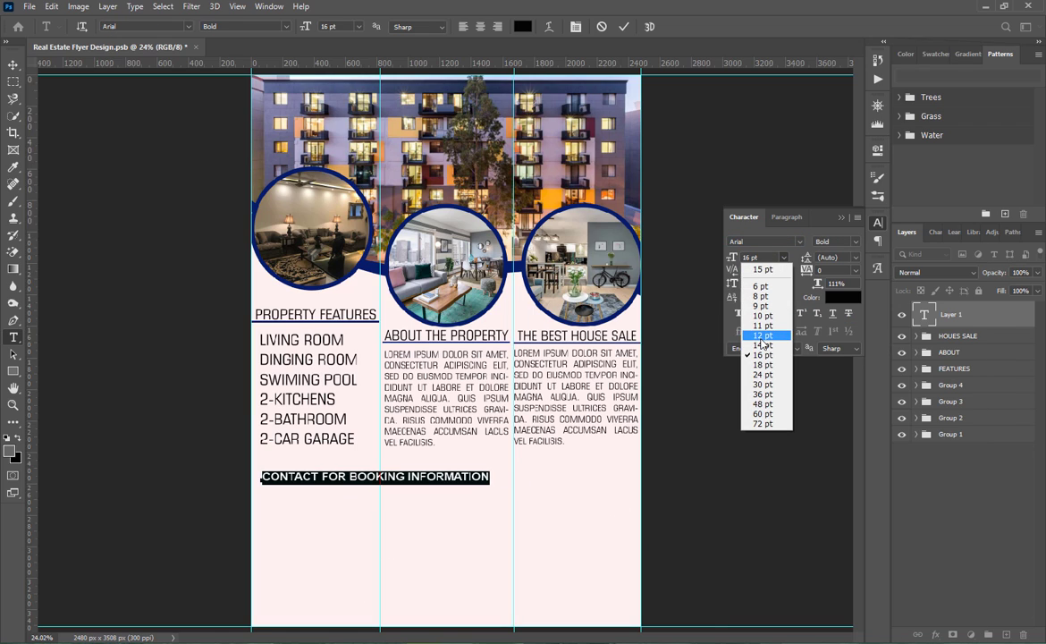
left_click(760, 315)
left_click_drag(403, 551, 403, 539)
key("ctrl+Return")
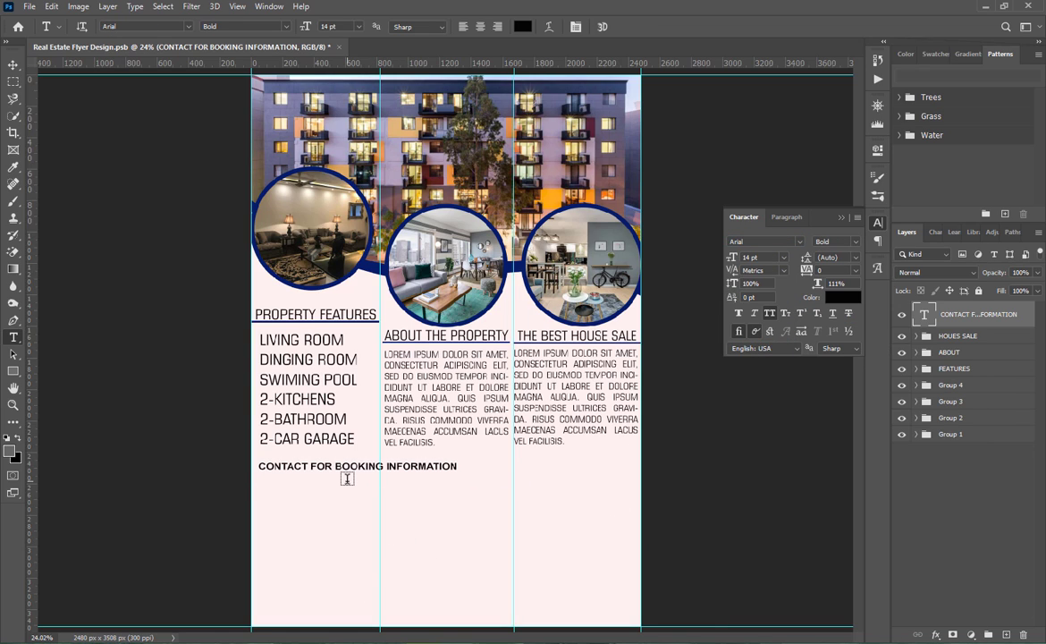
left_click(878, 221)
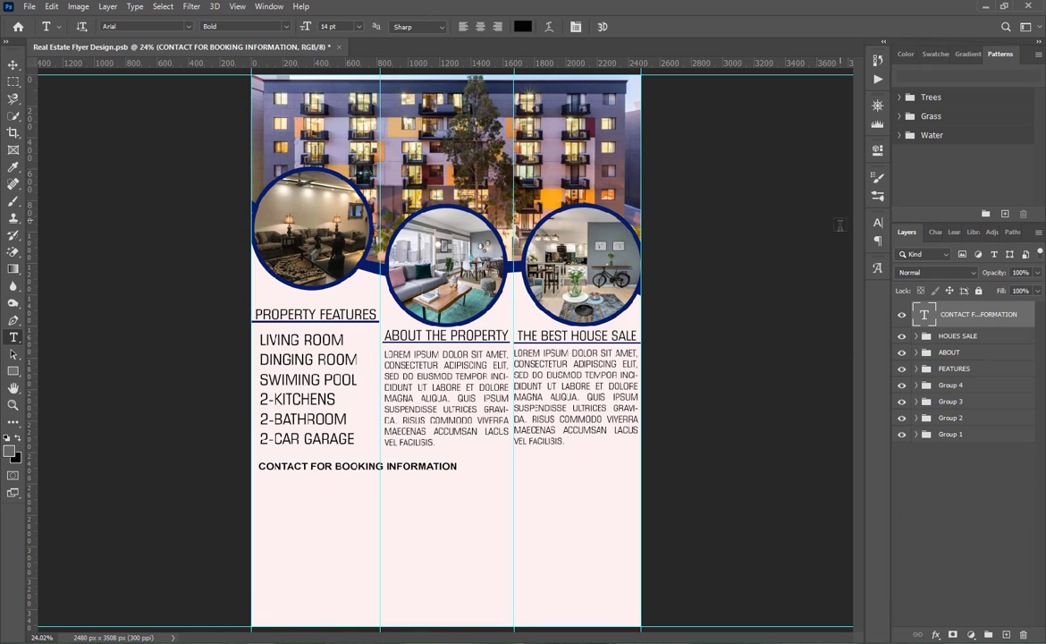
- Duplicate the contact line just below itself and replace the copy's text with a phone number
left_click_drag(367, 467, 366, 484)
double_click(362, 483)
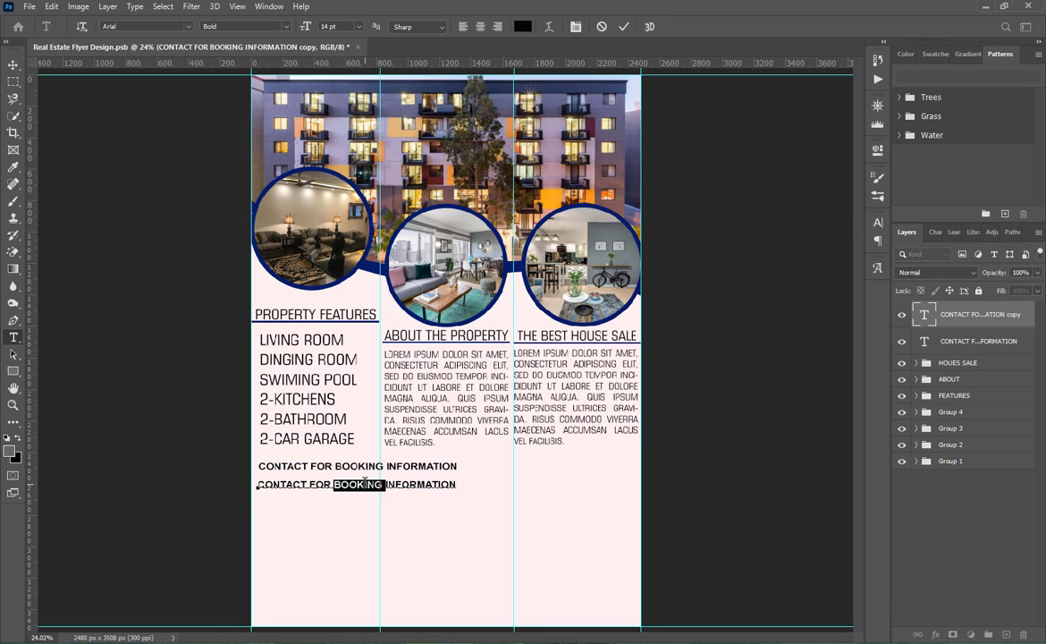
key("ctrl+a")
key("BackSpace")
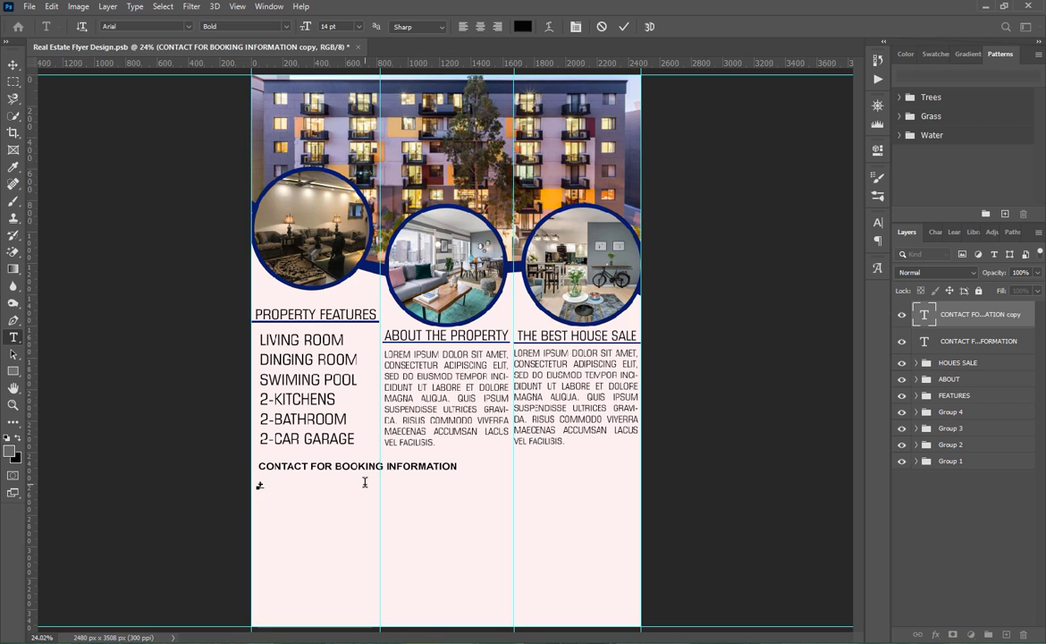
left_click(624, 26)
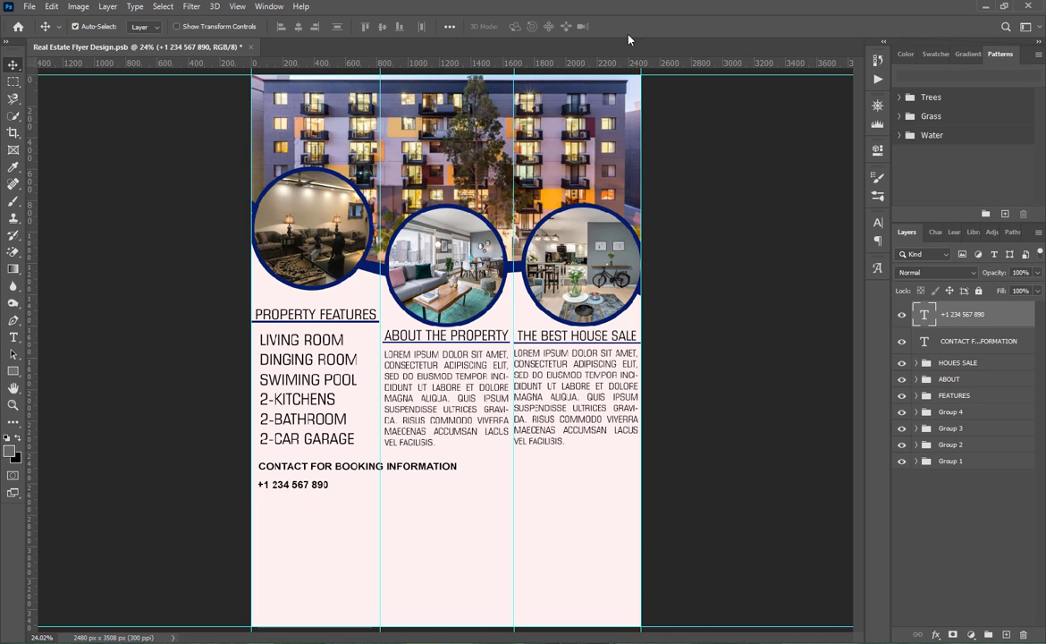
- Place the Call Icon Png image from the file folder, scaled down, below the phone number
left_click(829, 640)
double_click(434, 95)
left_click_drag(219, 95, 405, 452)
left_click_drag(642, 565, 291, 533)
left_click_drag(306, 543, 271, 546)
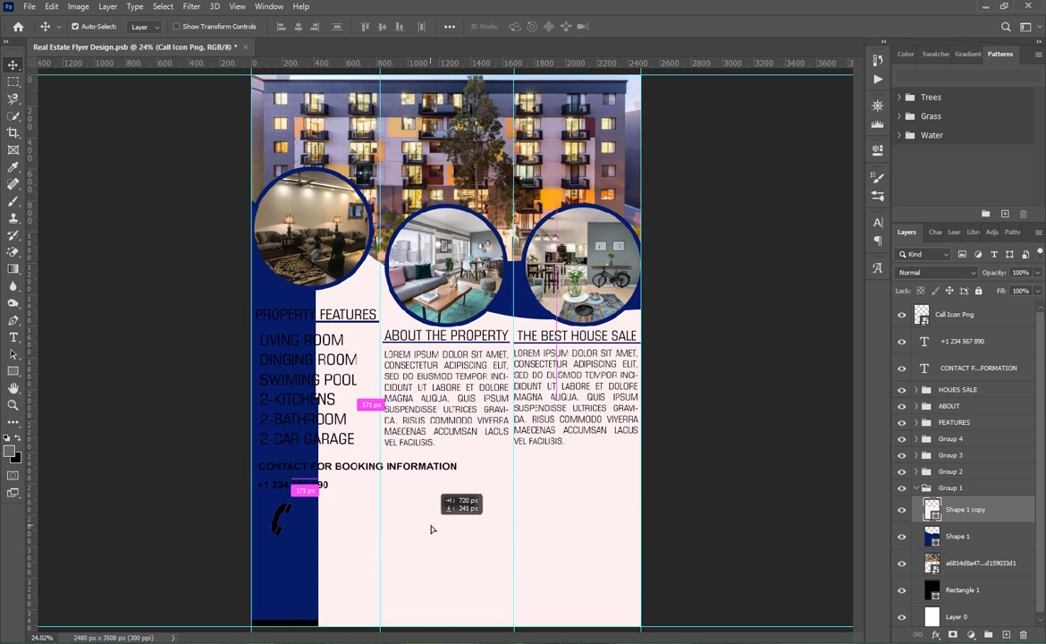
- Move the phone number aside and place the call icon, scaled down, directly below the start of the contact heading
left_click_drag(431, 529, 433, 529)
key("ctrl+z")
left_click_drag(306, 485, 432, 522)
scroll(321, 543, "up", 3)
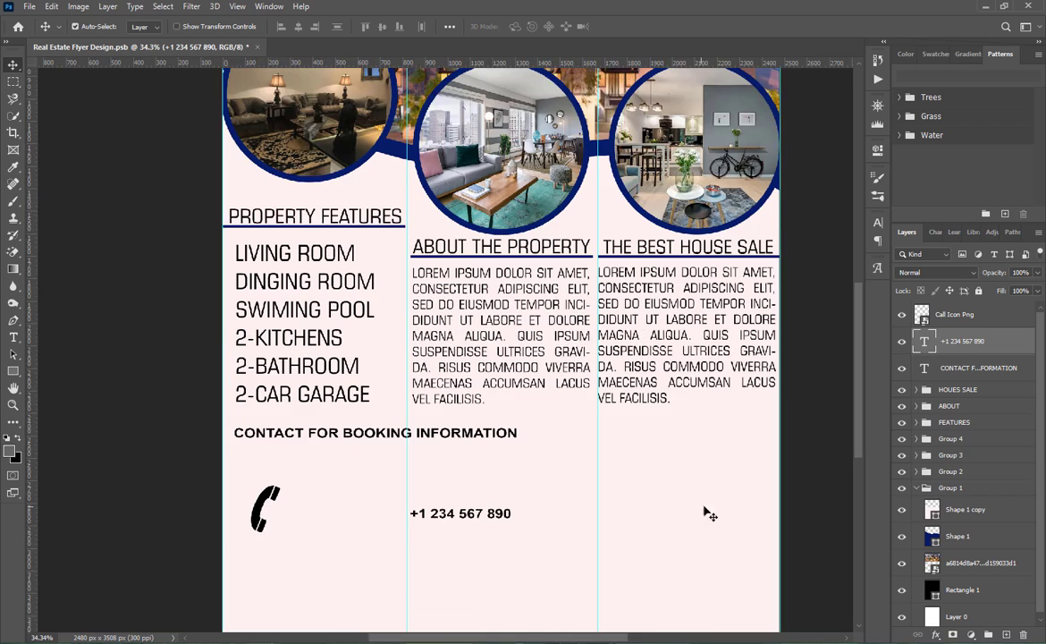
scroll(708, 511, "down", 2)
left_click_drag(260, 449, 235, 429)
key("ctrl+t")
left_click_drag(236, 402, 237, 400)
key("Return")
- Enlarge the phone number to about 17 pt beside the call icon and duplicate it as a second line below
left_click_drag(465, 453, 333, 424)
key("ctrl+t")
key("Return")
left_click(304, 445)
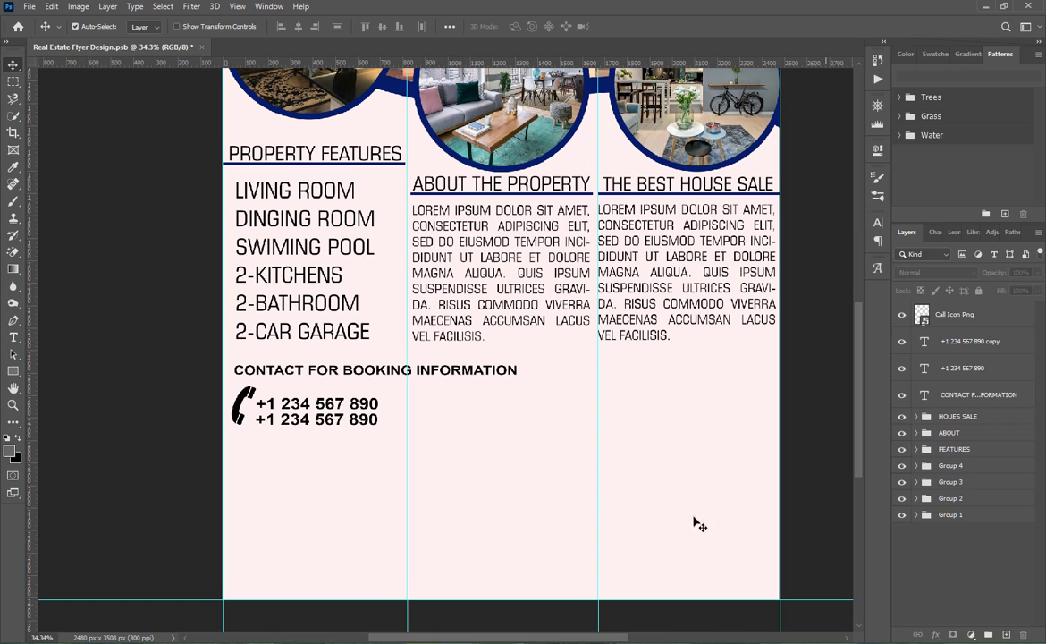
- Place the Email Icon Png image from the file folder, scaled down, beside the two phone number lines
left_click(215, 536)
left_click_drag(362, 91, 473, 443)
left_click_drag(734, 101, 517, 410)
key("Return")
- Replace the phone number copy beside the email icon with the e-mail address copied from the other window
double_click(517, 410)
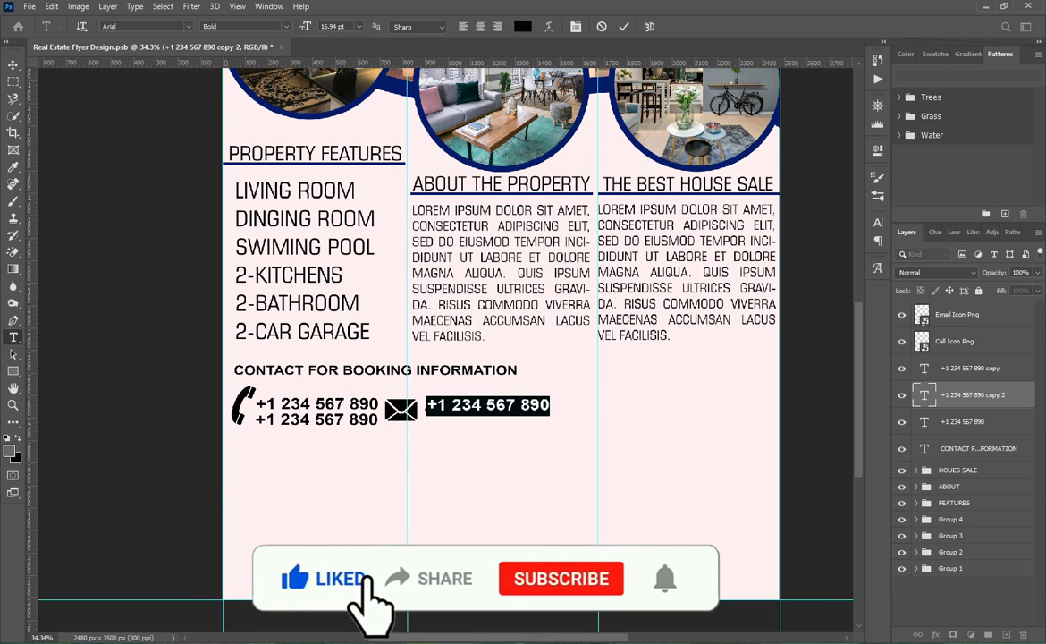
key("alt+Tab")
left_click_drag(314, 358, 394, 357)
key("ctrl+c")
key("alt+Tab")
key("ctrl+v")
key("ctrl+a")
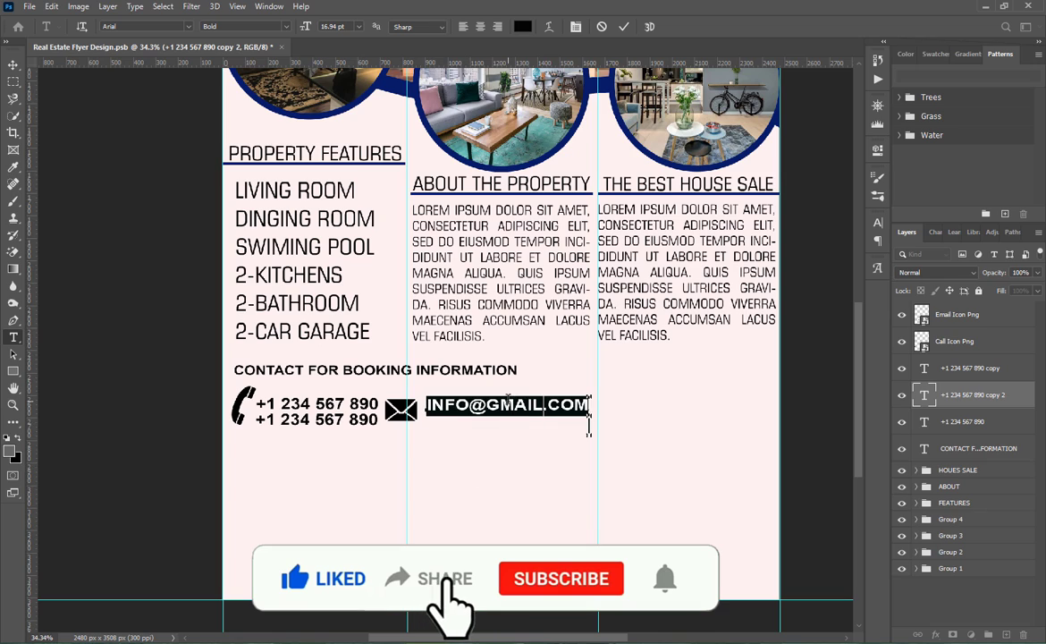
- Reduce the font size of the e-mail address and duplicate it as a second line directly below
left_click(358, 27)
left_click(348, 118)
left_click(625, 27)
key("v")
left_click_drag(496, 429, 494, 443, "alt")
- Group the contact heading, phone numbers, e-mail lines and both icons, and name the group CONTACT DELIS
left_click(958, 475)
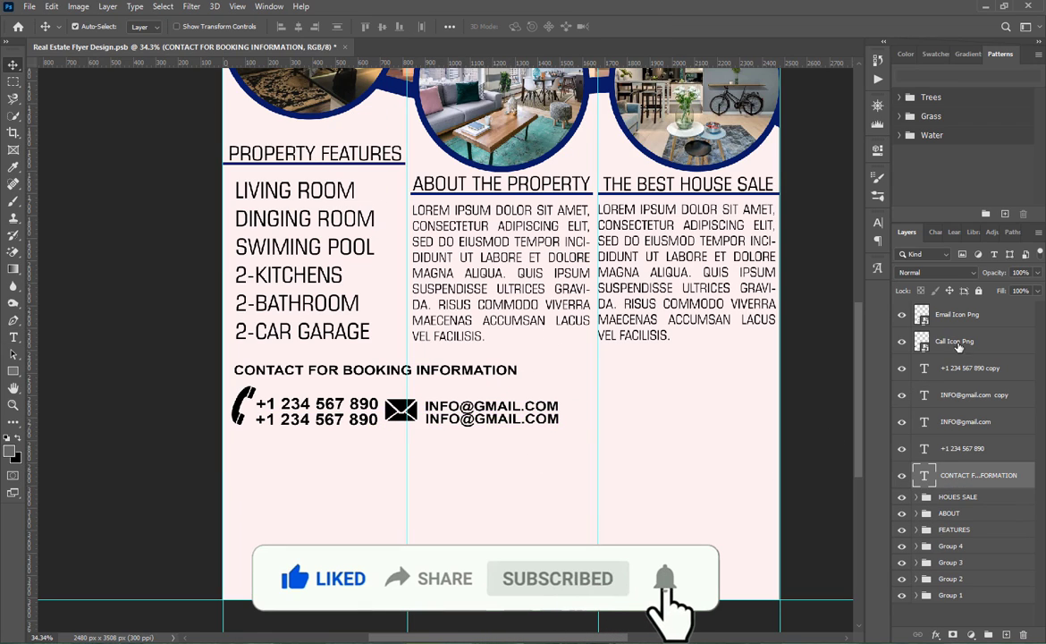
left_click(960, 316, "shift")
left_click(988, 634)
double_click(956, 309)
type("C")
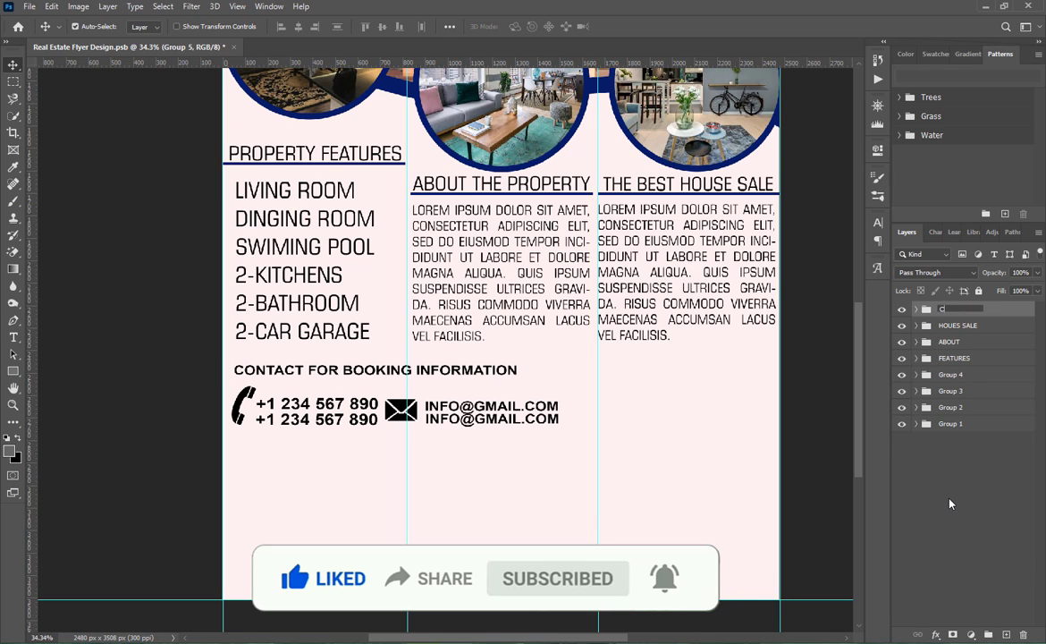
type("ONTACT")
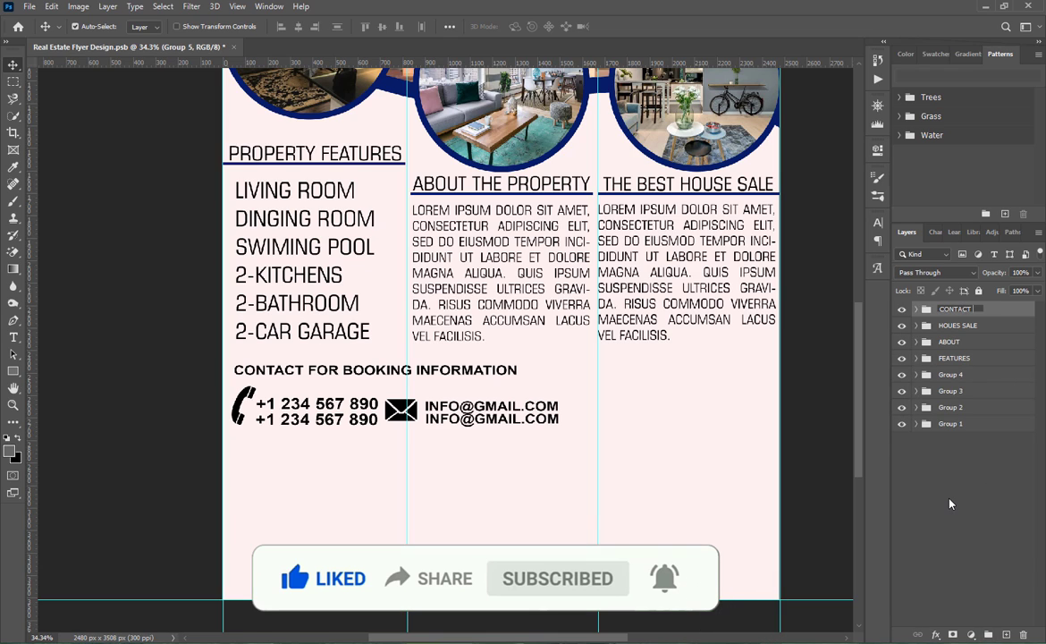
type("DELIS")
key("Return")
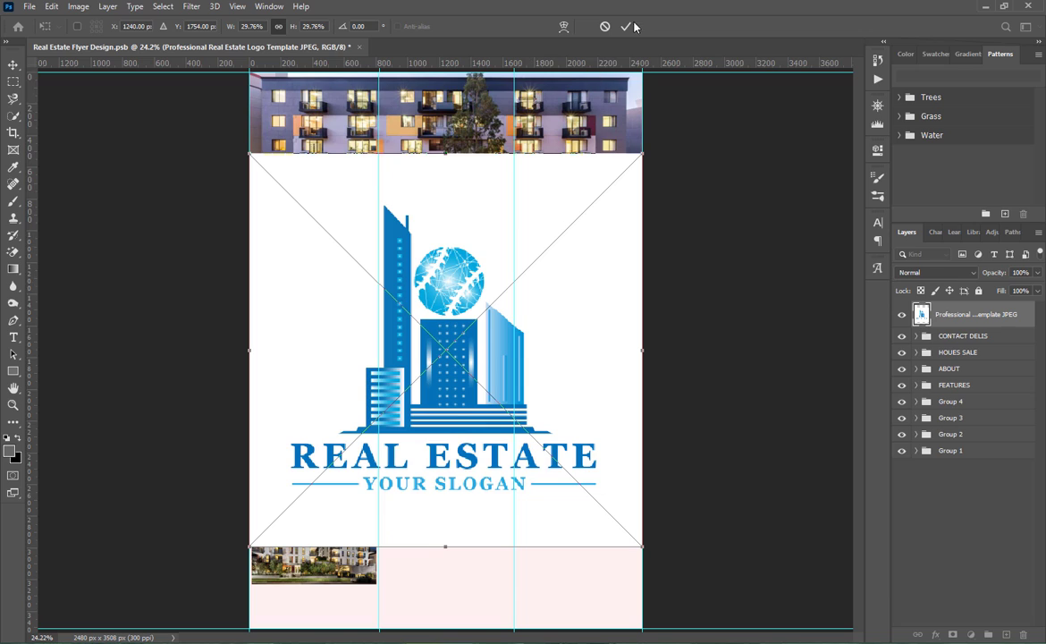
- Finish placing the real estate logo image, rasterize it and erase its white background with the Magic Eraser
left_click(628, 27)
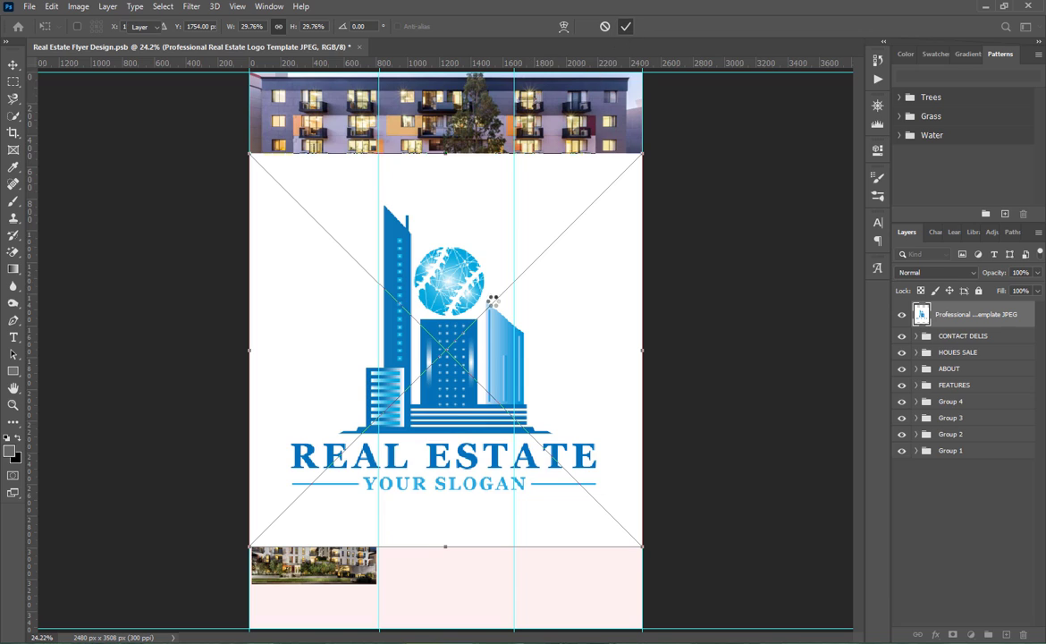
left_click(13, 252)
left_click(296, 324)
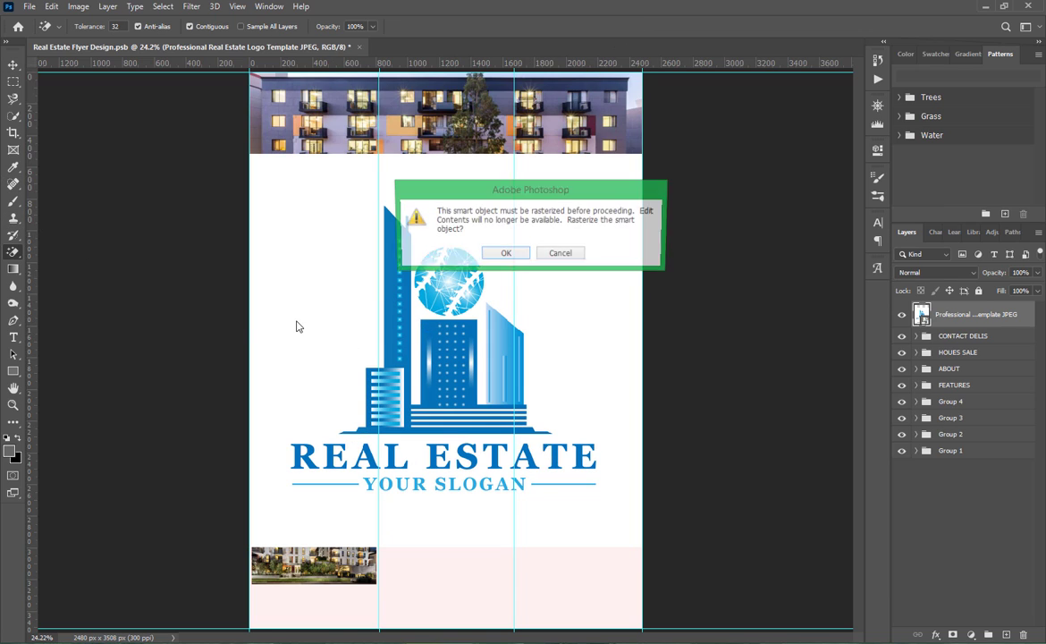
left_click(497, 254)
left_click(485, 245)
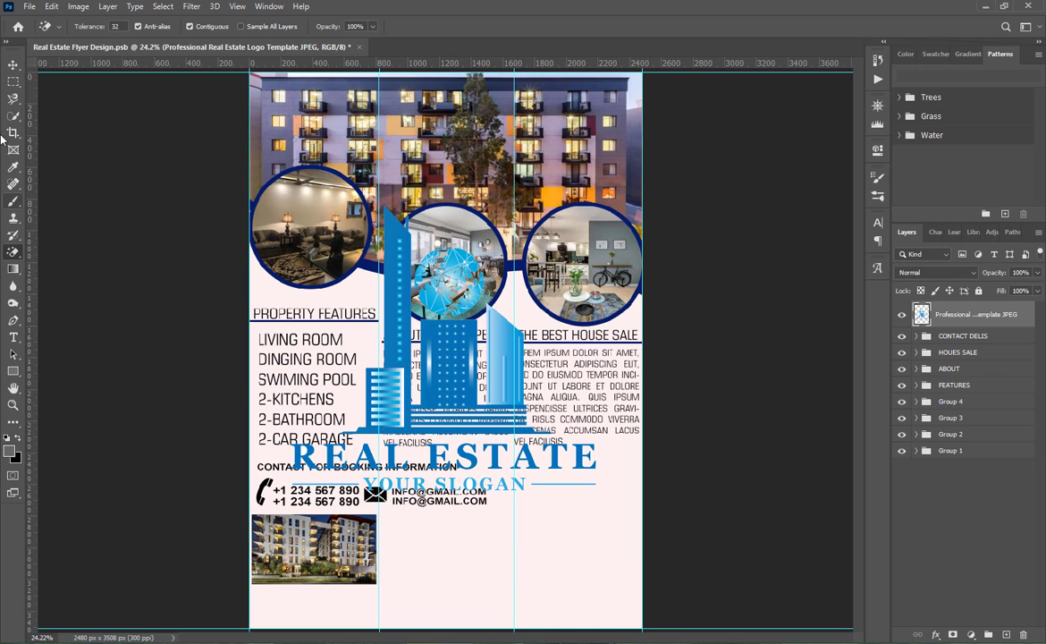
- Scale the logo down to about 24% and position it directly below the text of the house sale column
left_click(13, 64)
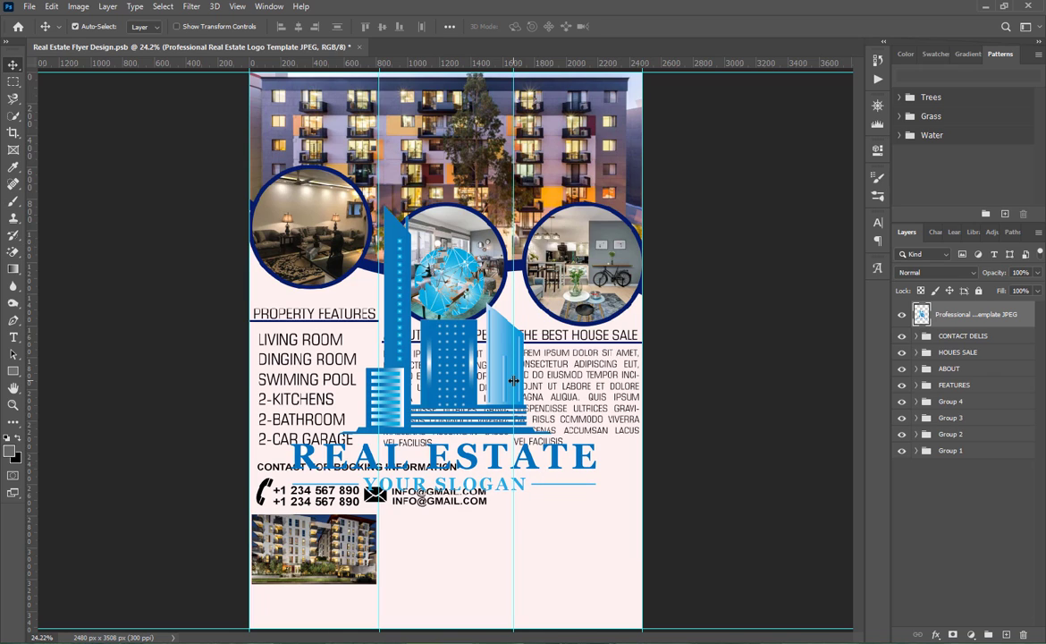
key("ctrl+t")
left_click_drag(547, 454, 596, 486)
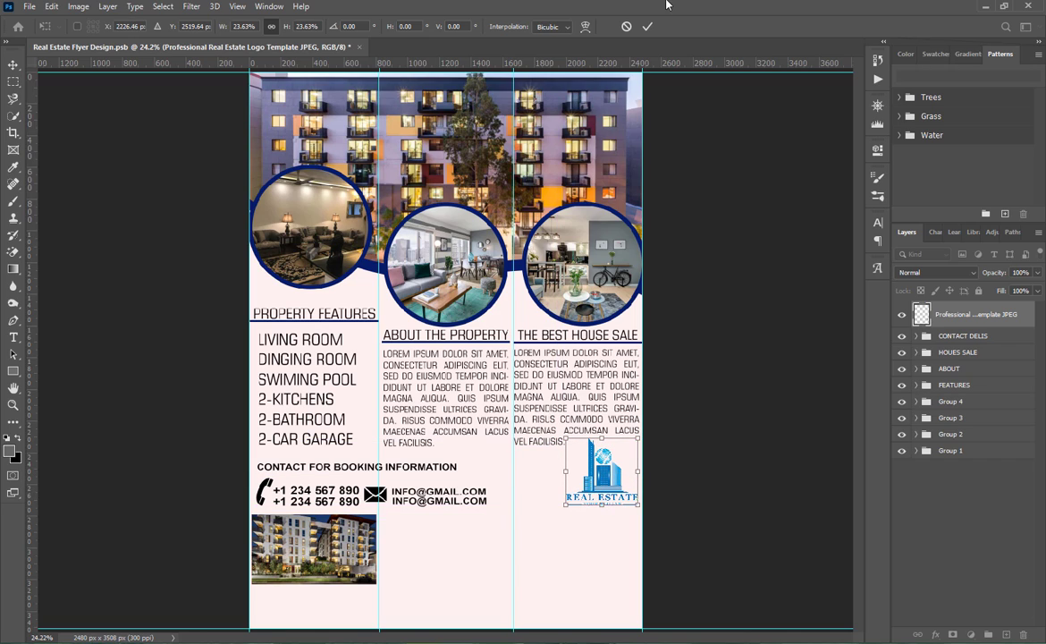
left_click(648, 26)
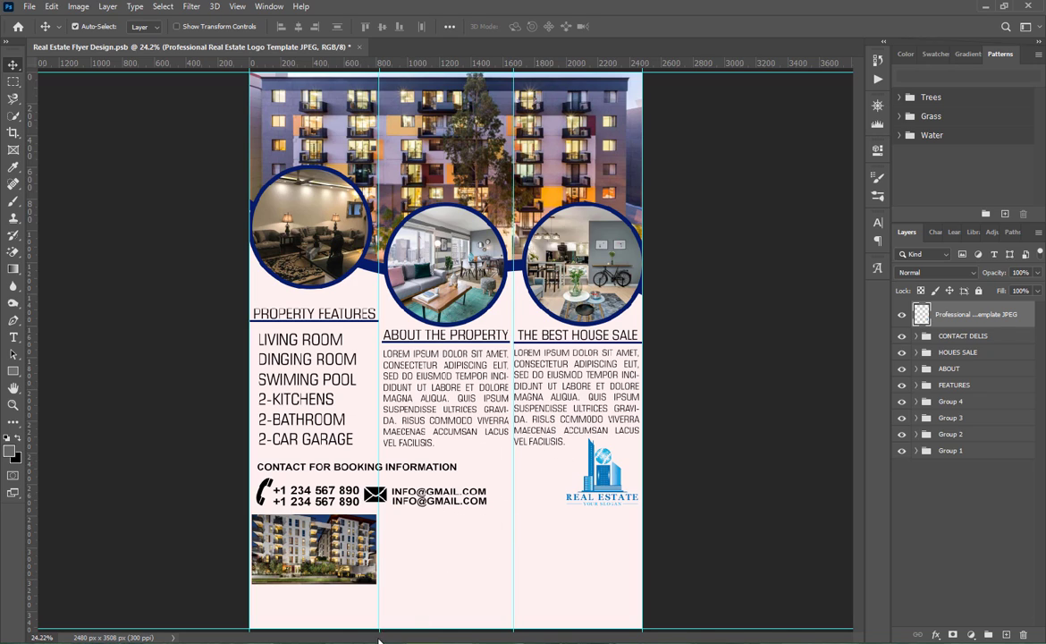
- Place EQR Cod Icon Png from the Social Media Icons PNG folder, scaled down, between the e-mail lines and the logo
key("alt+Tab")
left_click(304, 290)
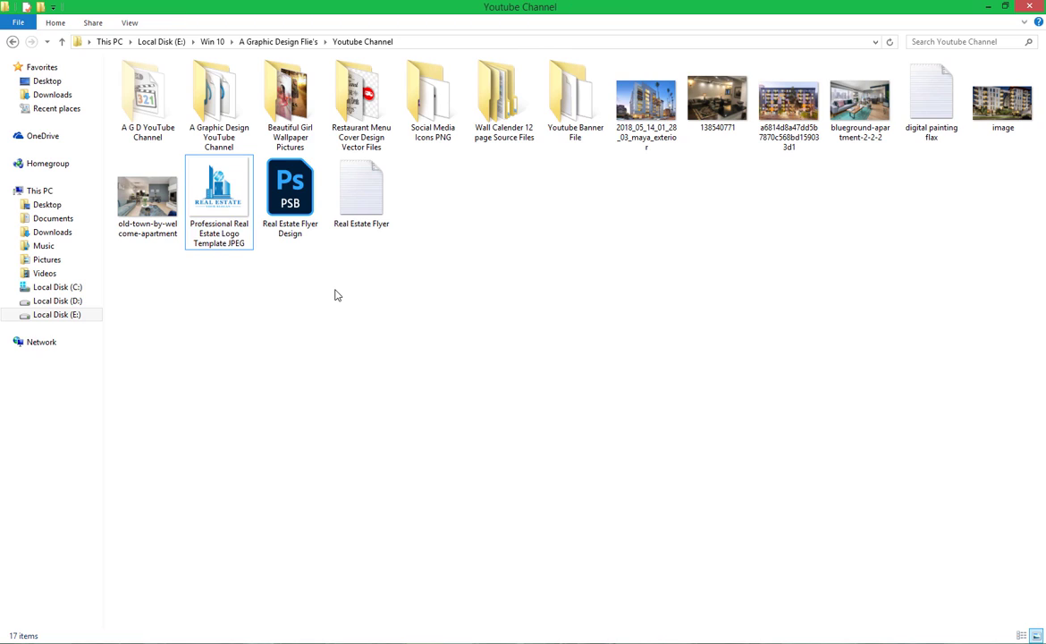
double_click(434, 136)
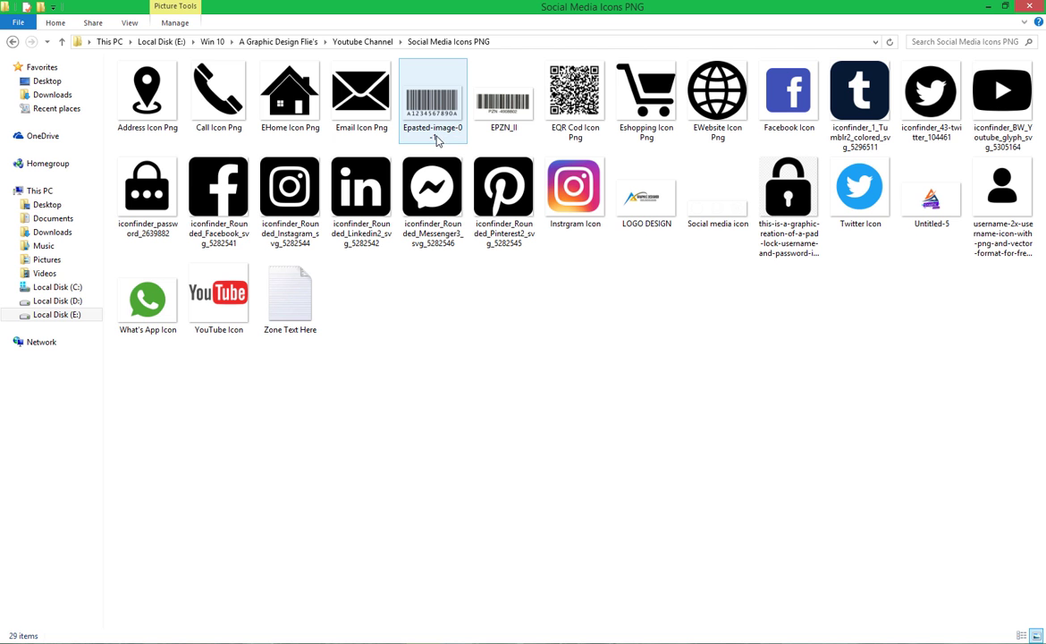
right_click(478, 291)
left_click_drag(575, 94, 566, 565)
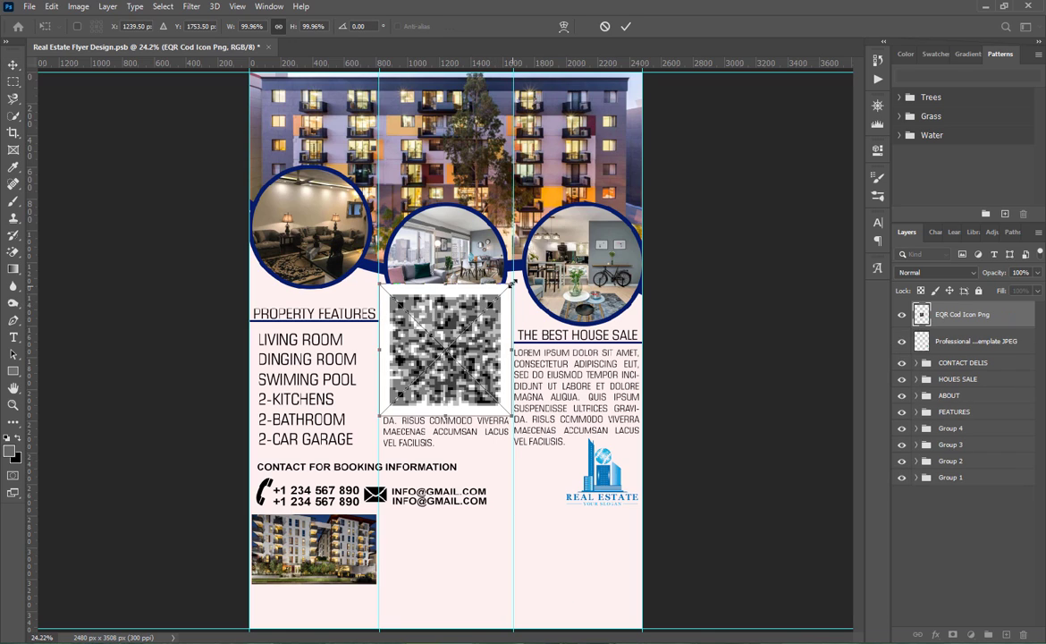
left_click_drag(512, 285, 524, 482)
left_click(626, 26)
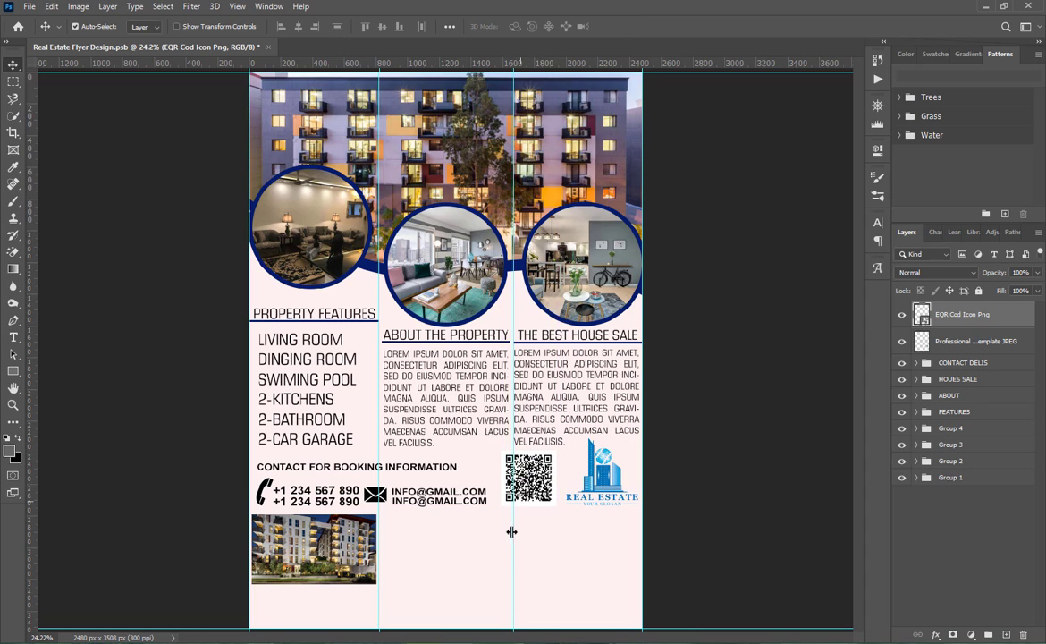
- Draw a rectangle about 308 by 302 px over the QR code and fill it with navy blue
scroll(517, 532, "up", 5)
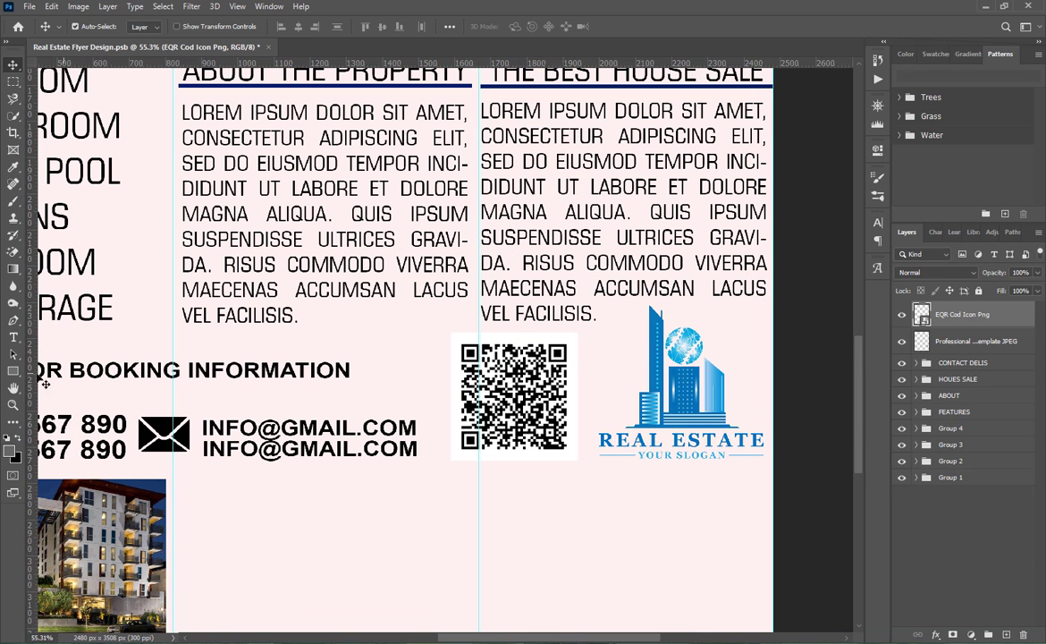
left_click(12, 372)
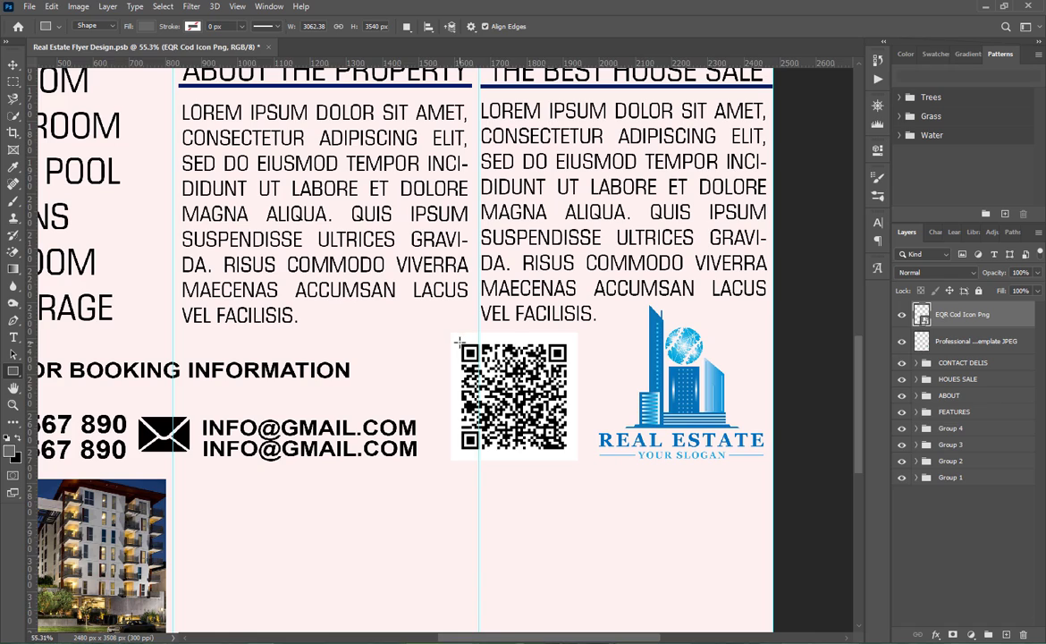
left_click_drag(458, 342, 573, 453)
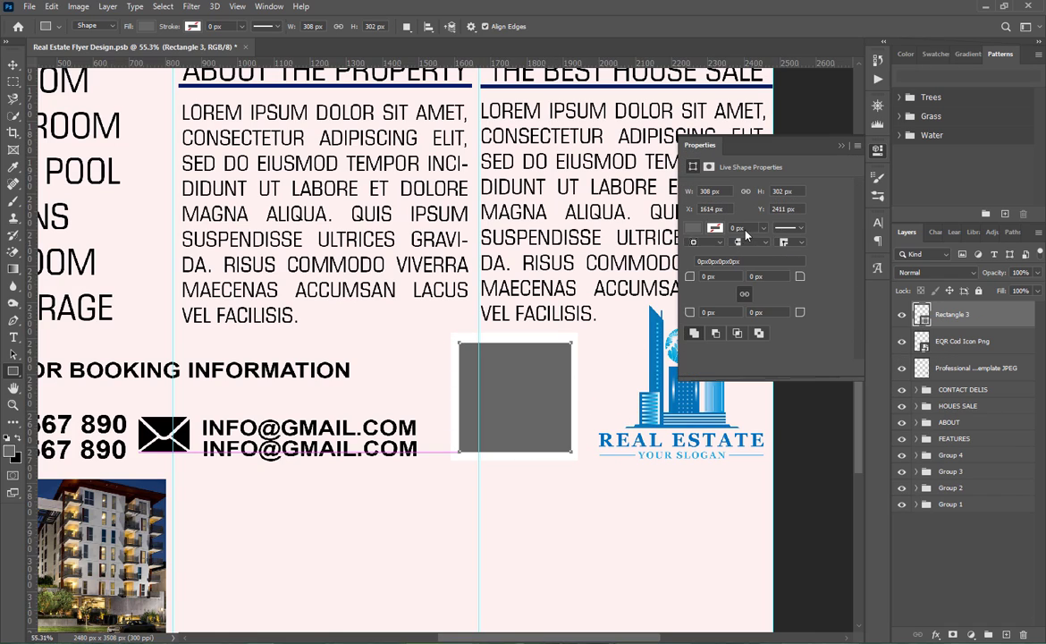
left_click(699, 229)
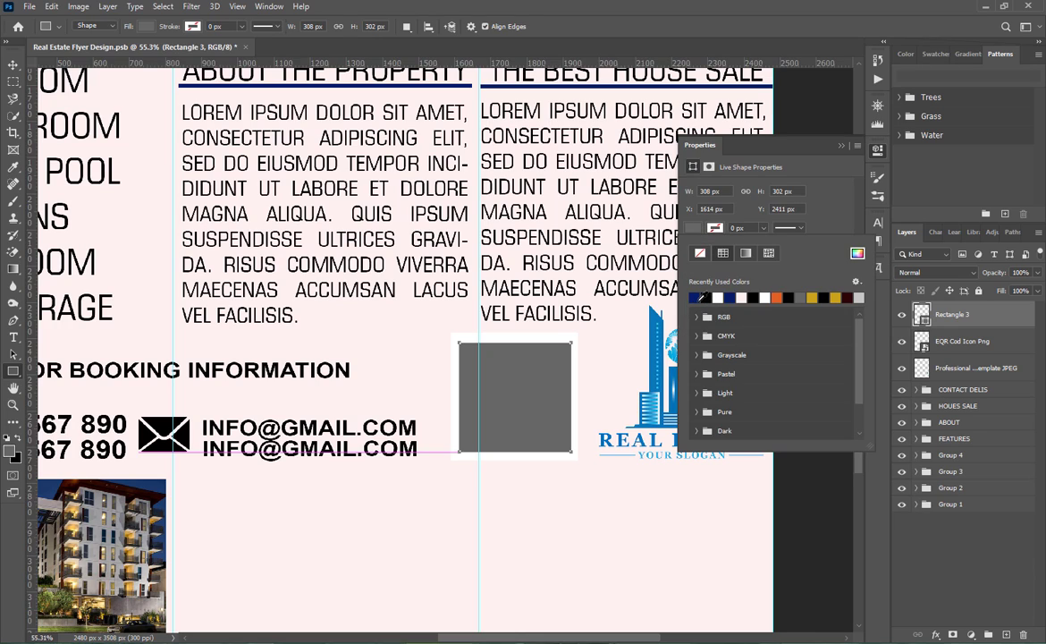
left_click(695, 297)
left_click(840, 146)
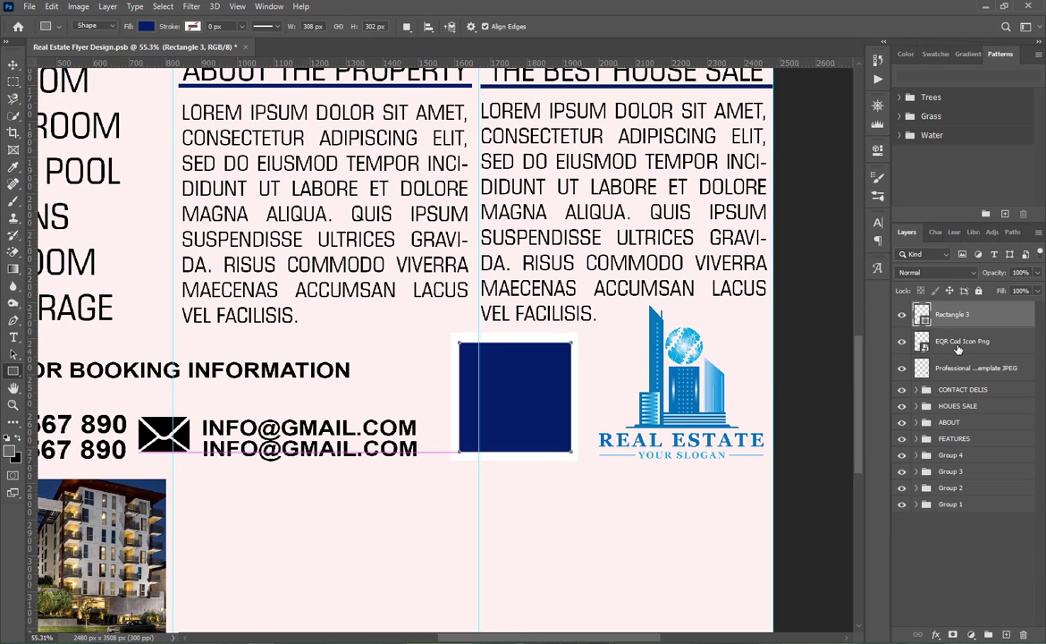
- Try different stacking orders of the QR code and navy rectangle layers, toggling visibility, and leave the QR code above
left_click_drag(958, 349, 963, 305)
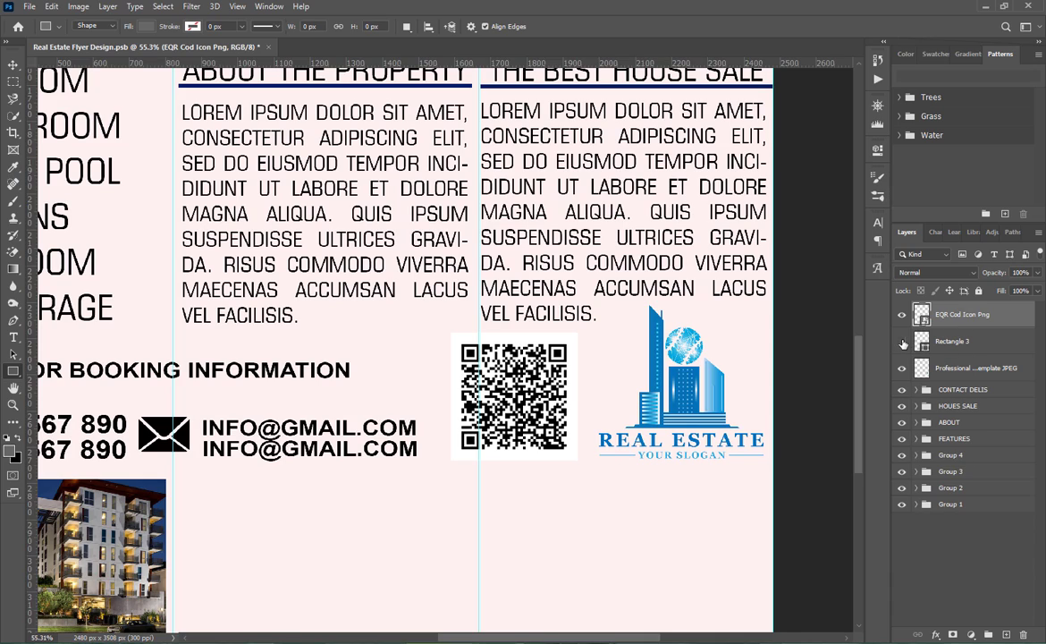
left_click(902, 319)
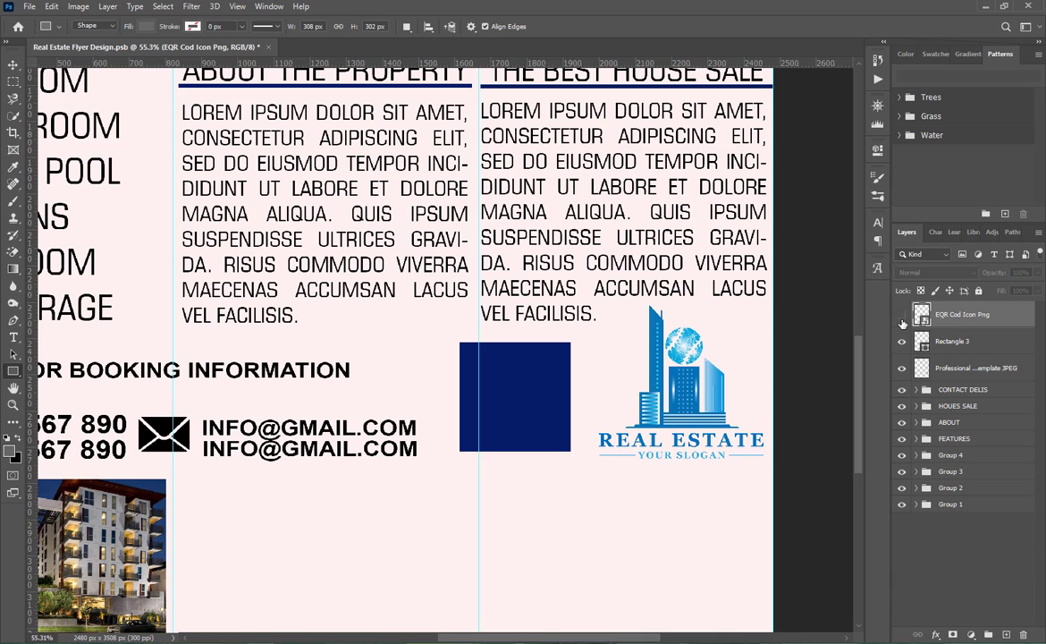
left_click(903, 315)
left_click_drag(936, 343, 955, 302)
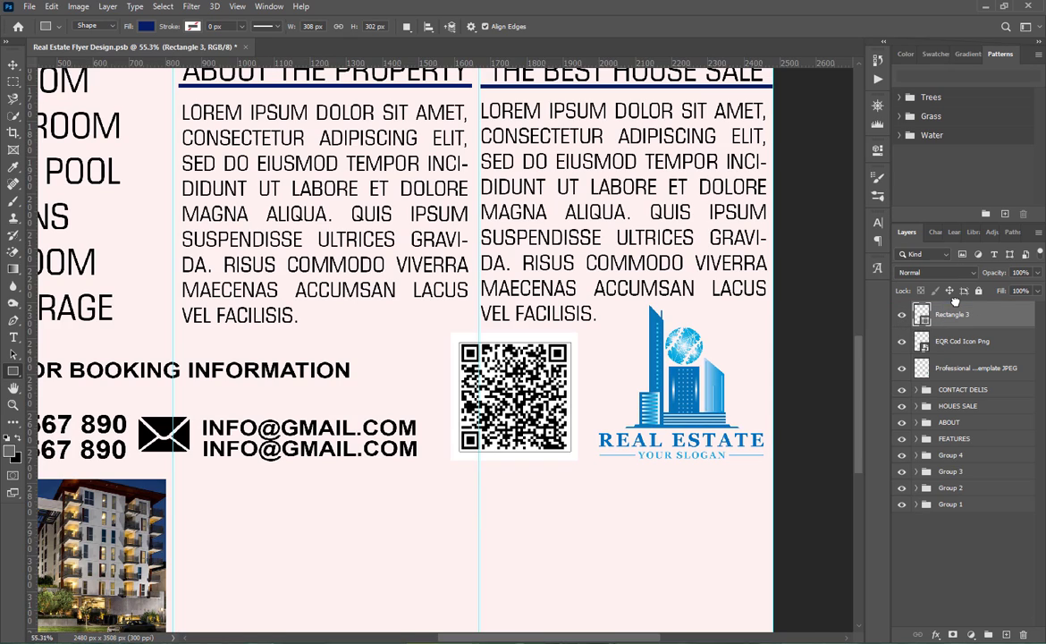
left_click_drag(960, 347, 960, 308)
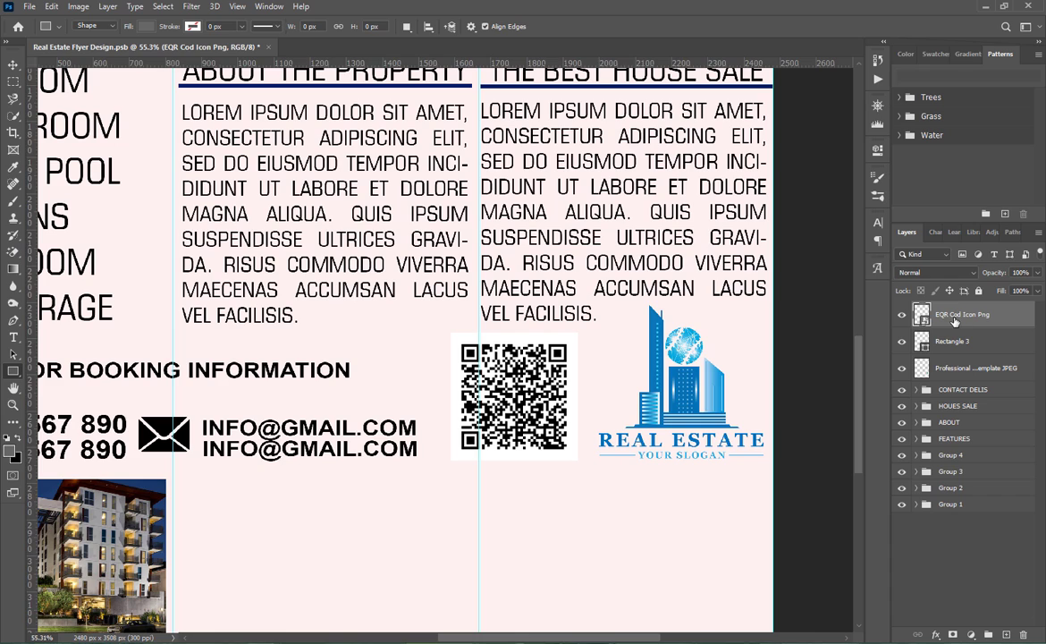
- Add a navy outside stroke of 6 px around the QR code
right_click(955, 322)
left_click(785, 87)
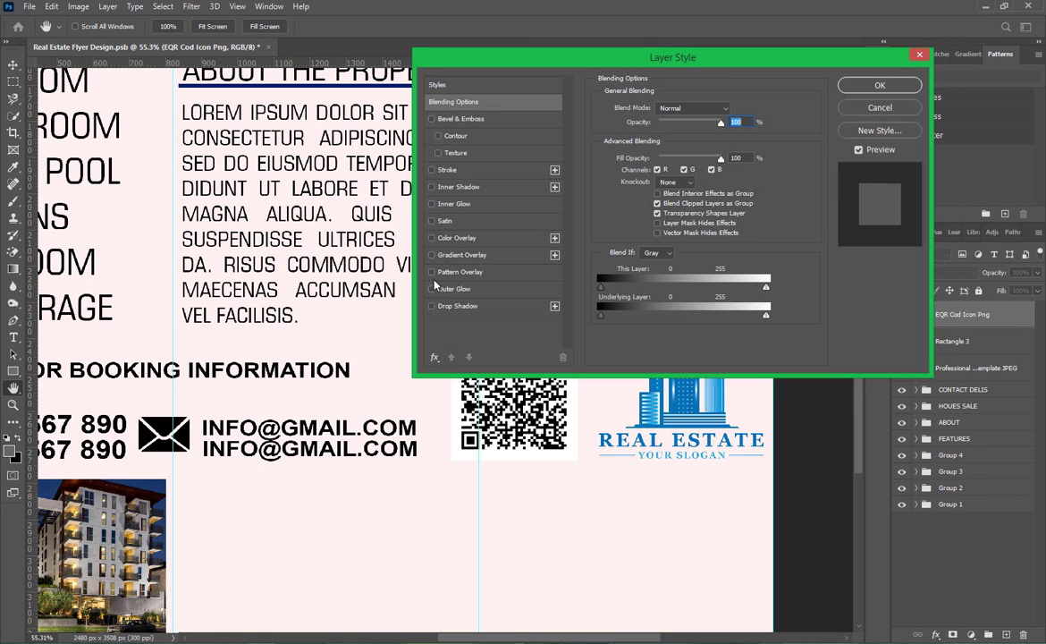
left_click(431, 170)
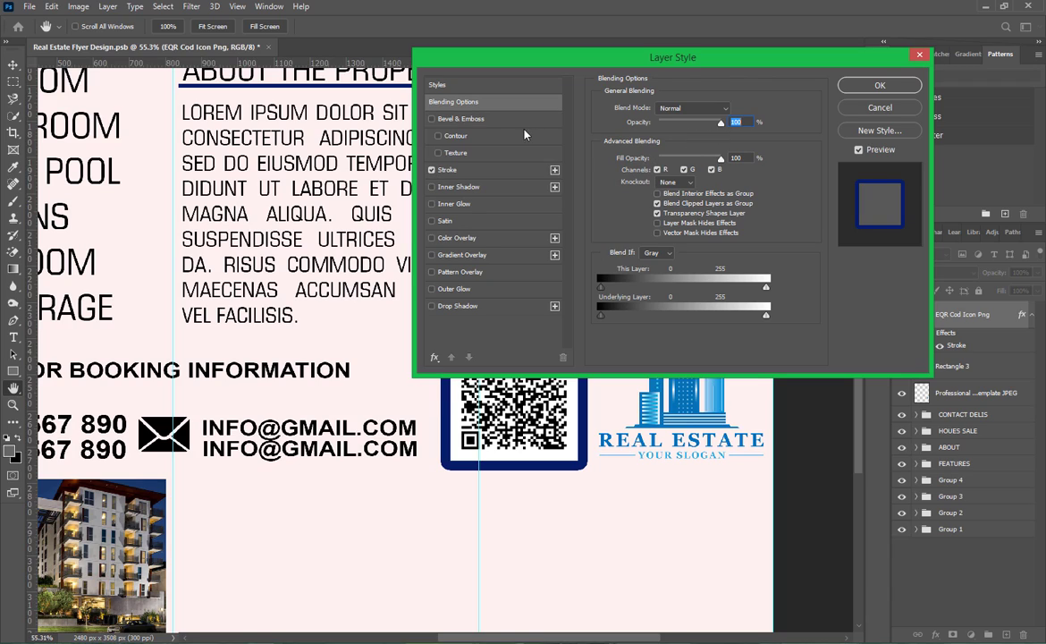
left_click(447, 169)
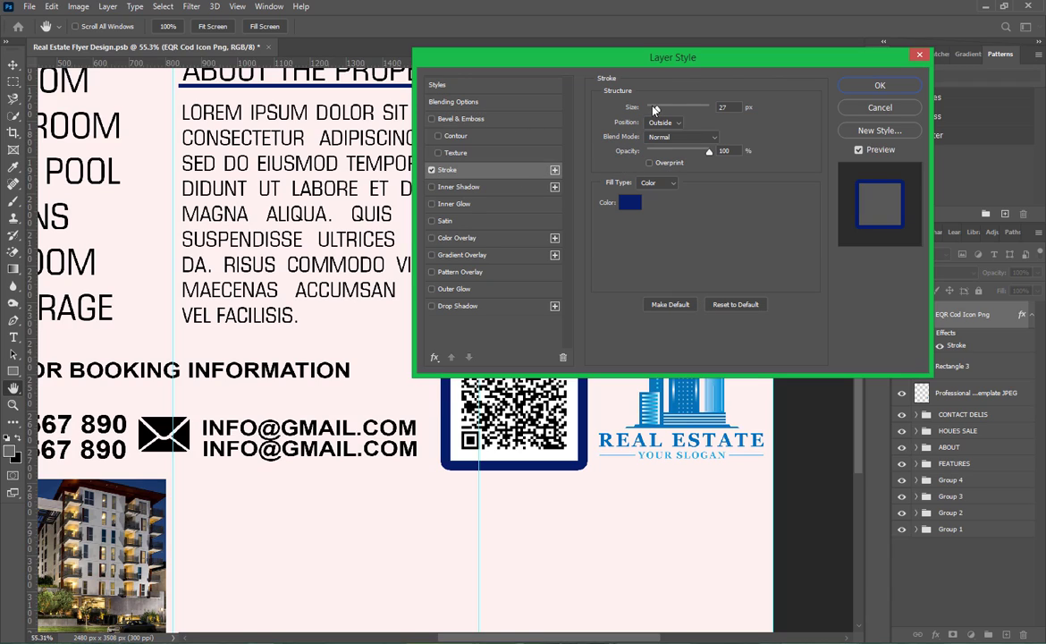
left_click_drag(653, 108, 650, 109)
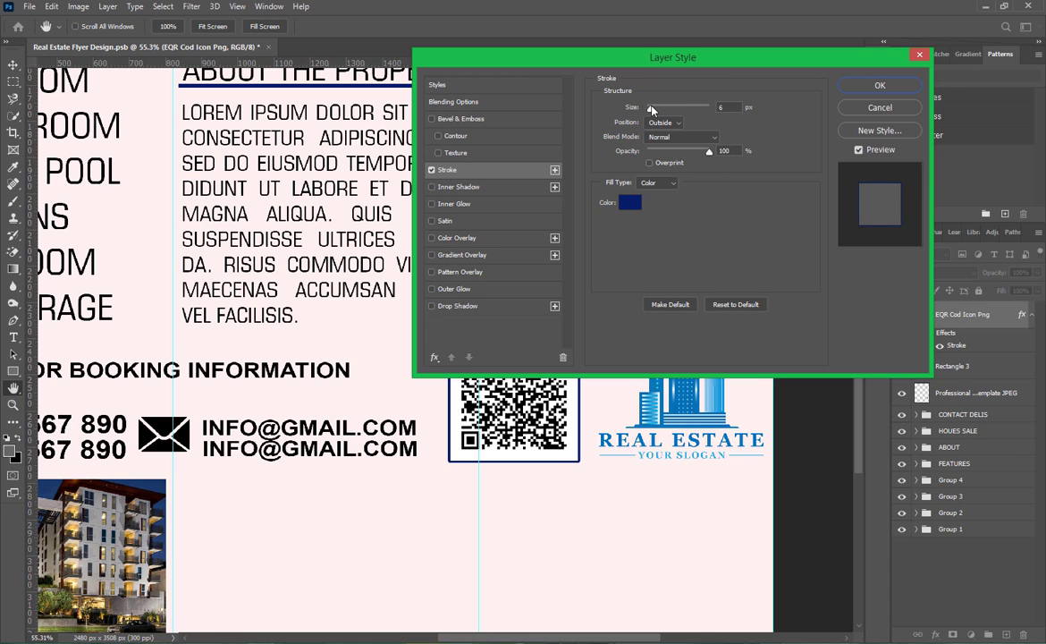
left_click(874, 87)
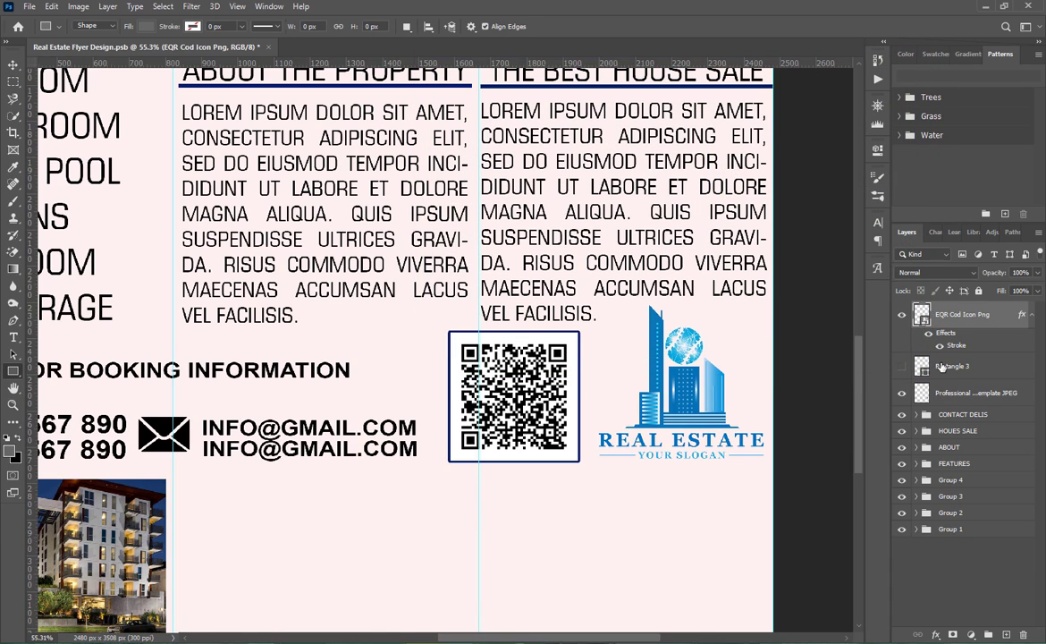
- Delete the hidden rectangle layer and group the QR code and logo layers together
left_click(942, 367)
key("Delete")
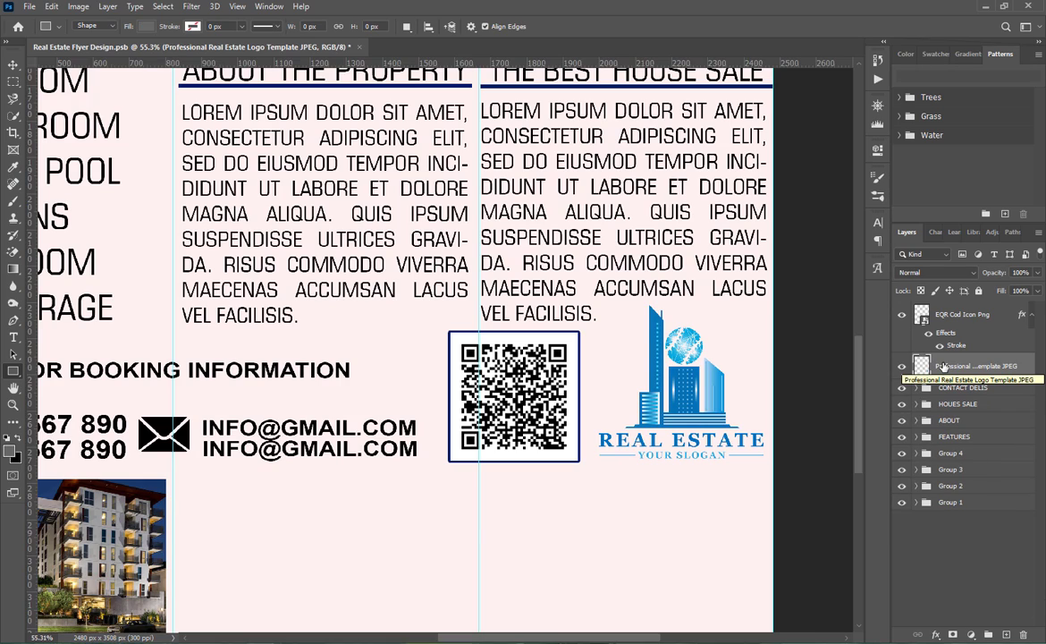
left_click(1028, 315)
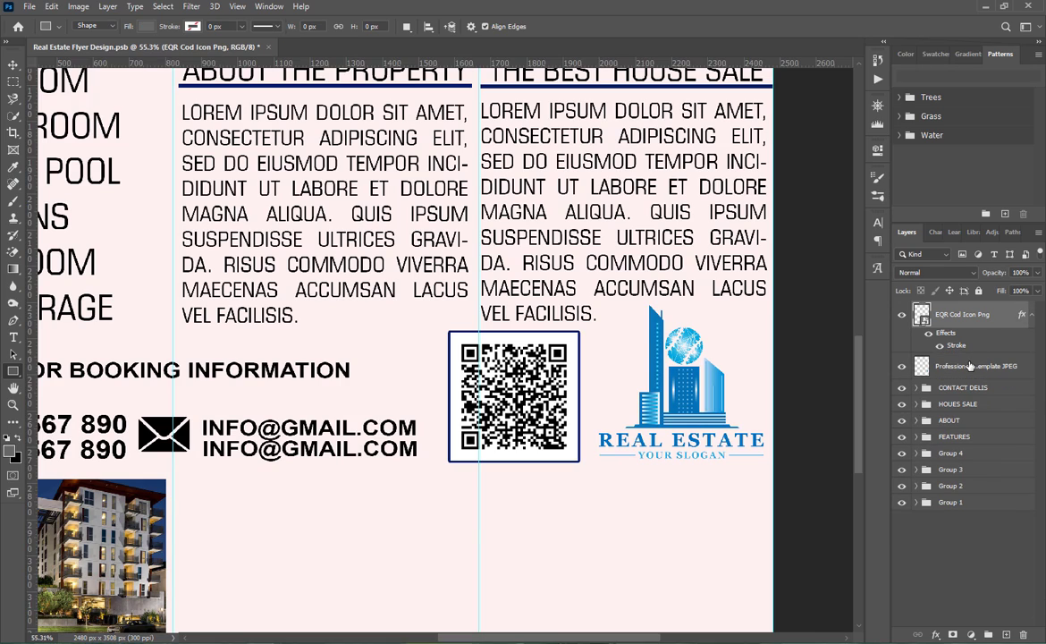
left_click(1033, 314)
left_click(980, 346, "shift")
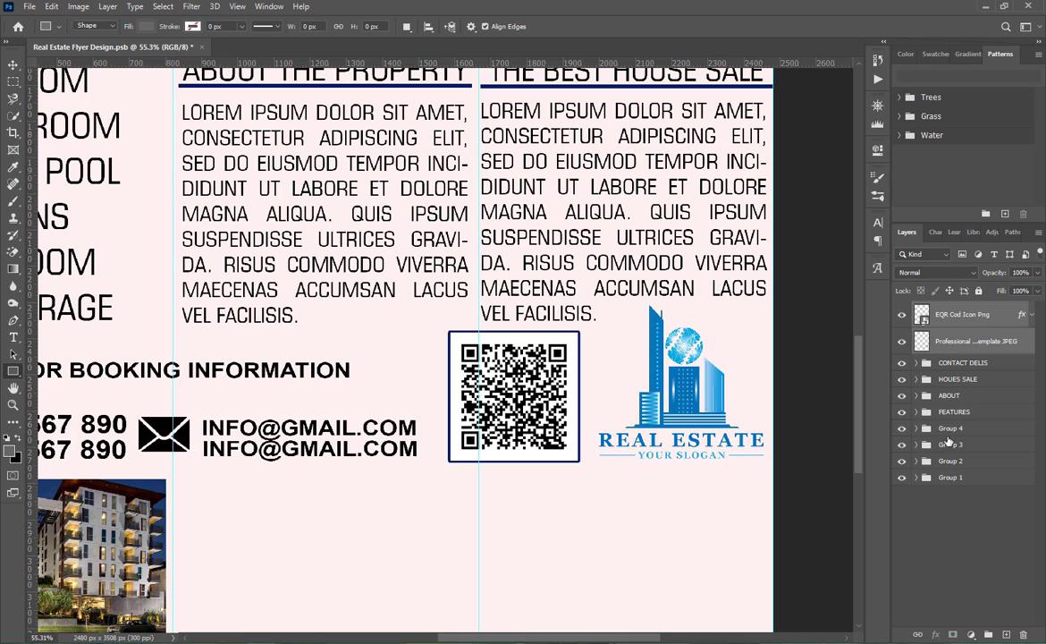
left_click(988, 634)
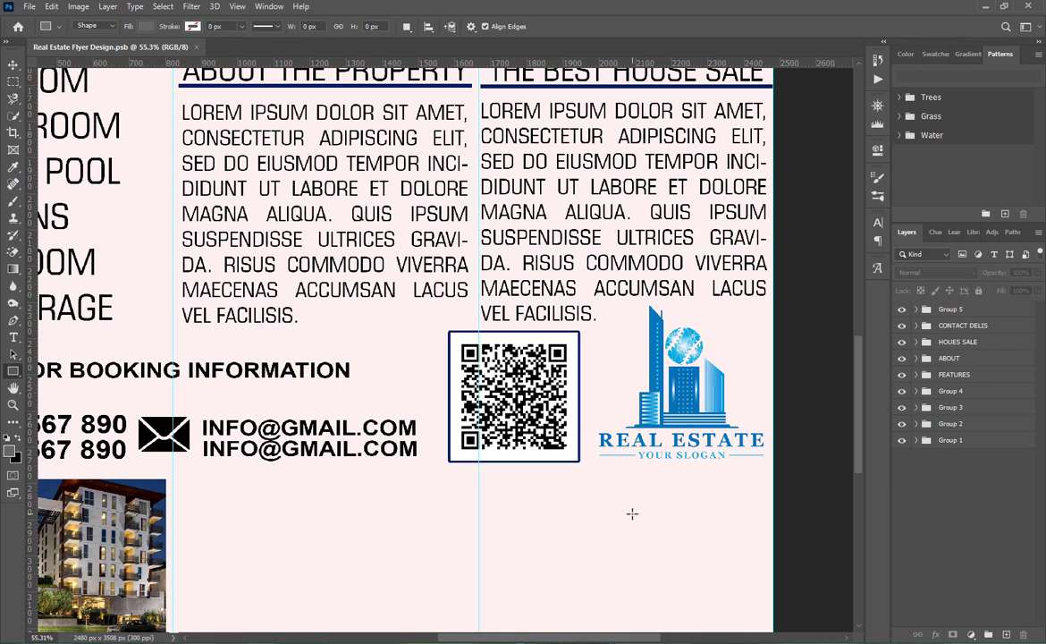
- Place the photo "image" from the Youtube Channel folder under the contact details in the middle column, scaled to about 15.39%
scroll(632, 513, "down", 5)
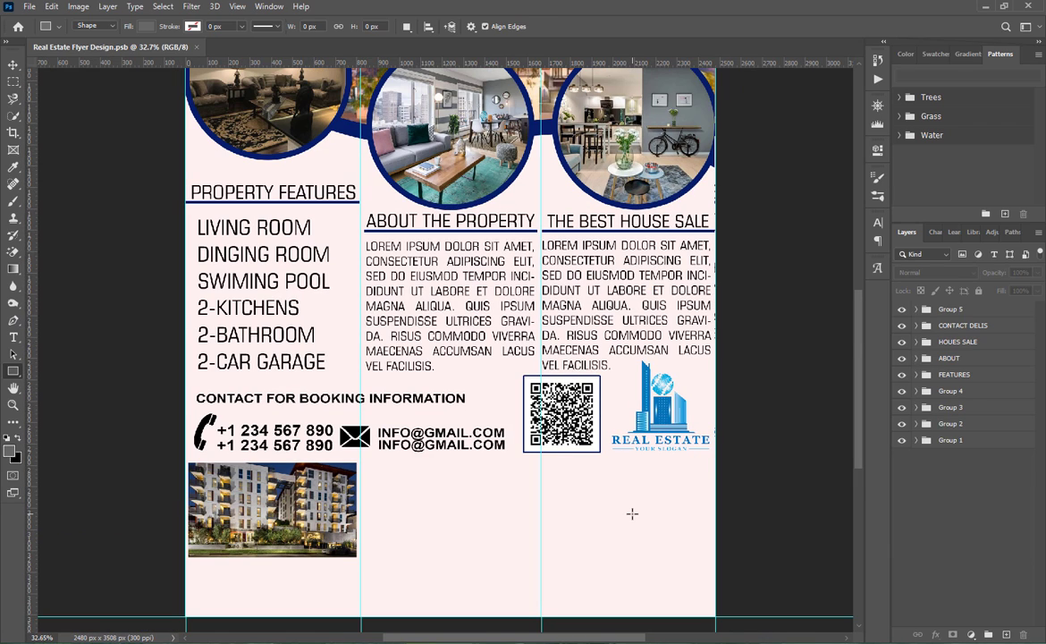
scroll(632, 513, "down", 1)
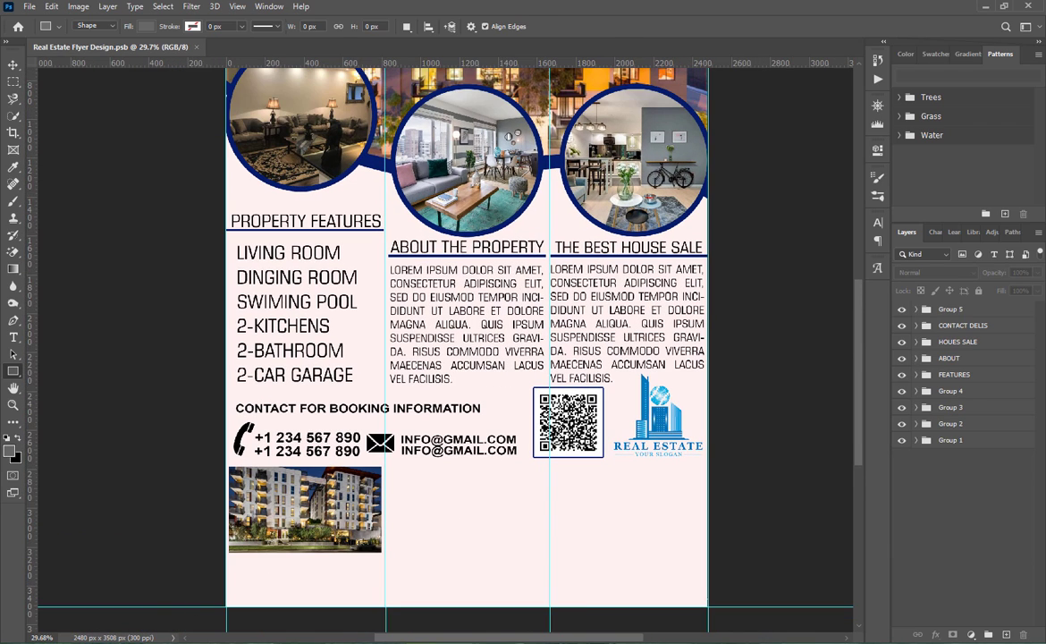
key("alt+Tab")
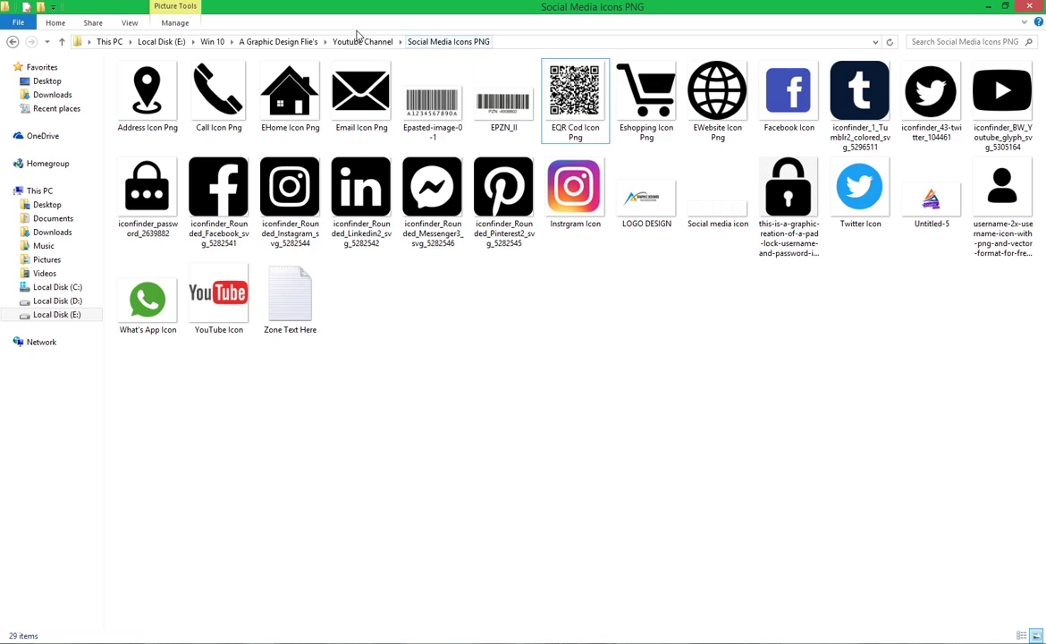
left_click(362, 41)
right_click(433, 292)
left_click(466, 343)
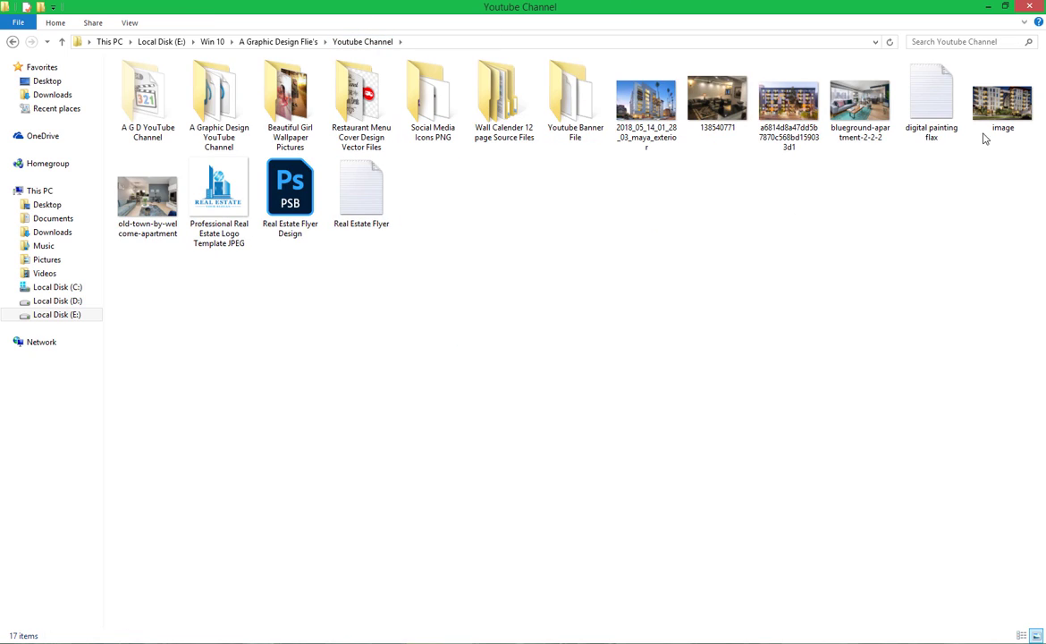
left_click_drag(984, 138, 491, 507)
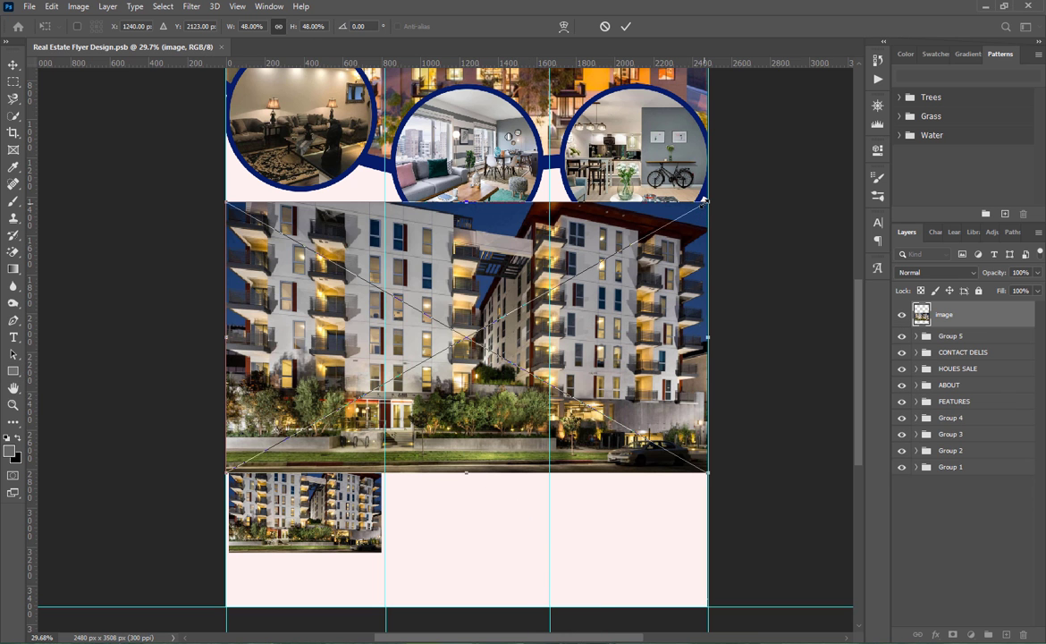
left_click_drag(703, 199, 530, 302)
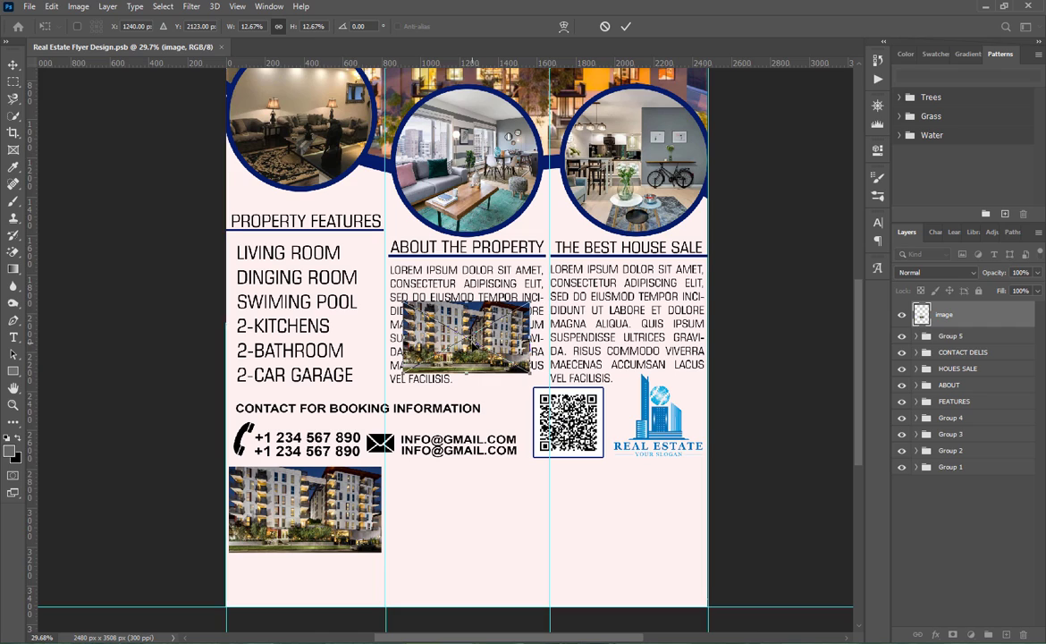
left_click_drag(466, 338, 460, 502)
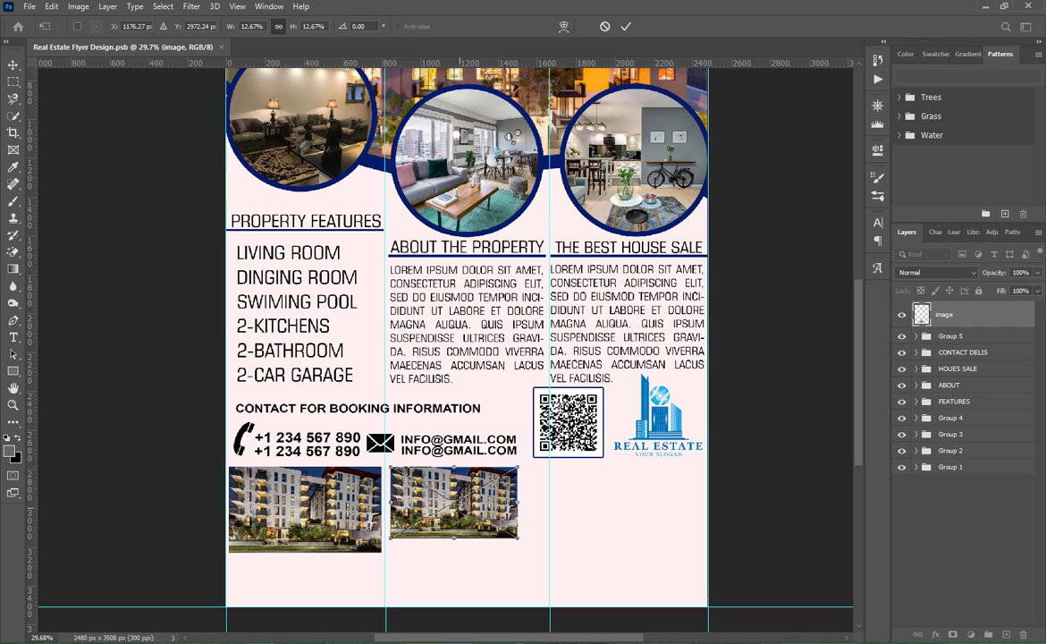
left_click_drag(505, 540, 545, 552)
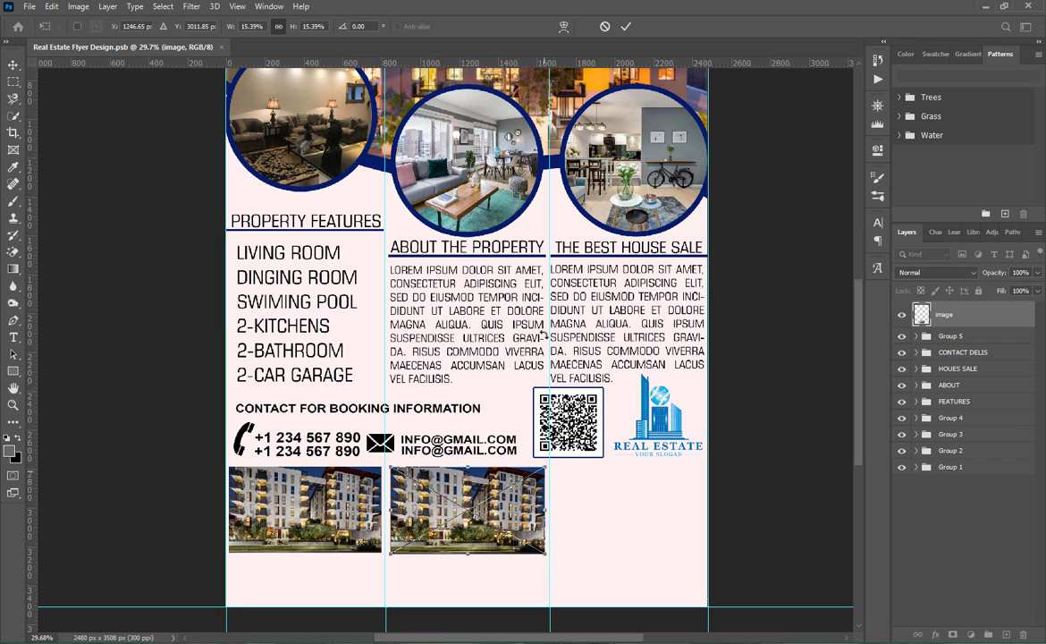
left_click(631, 27)
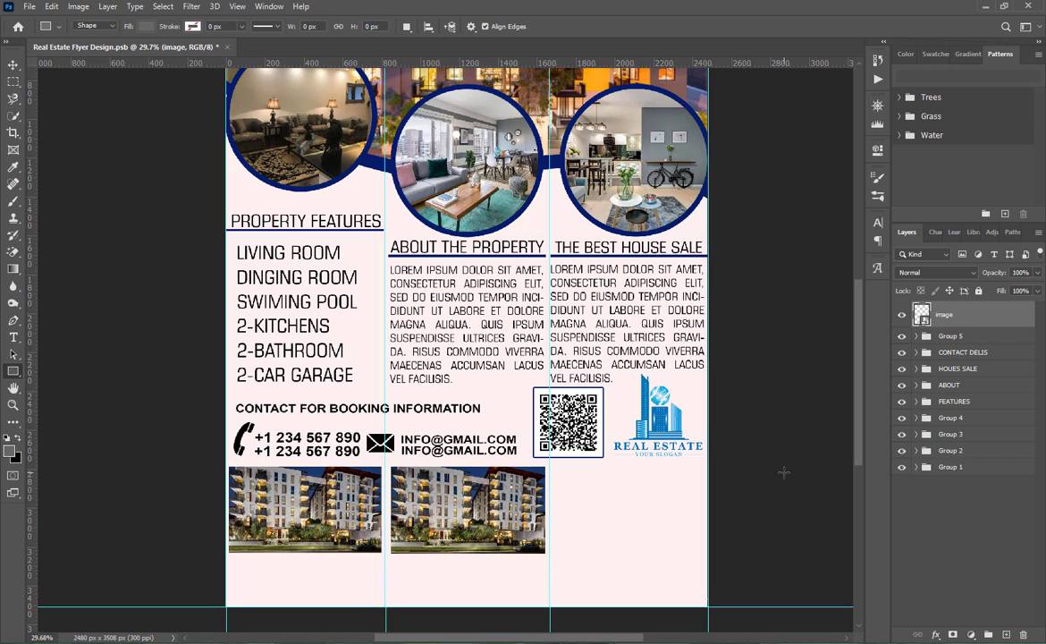
- Place the photo 2018_05_14_01_28_03_maya_exterior under the logo in the third column, scaled to about 18.14%
left_click(255, 641)
left_click(346, 385)
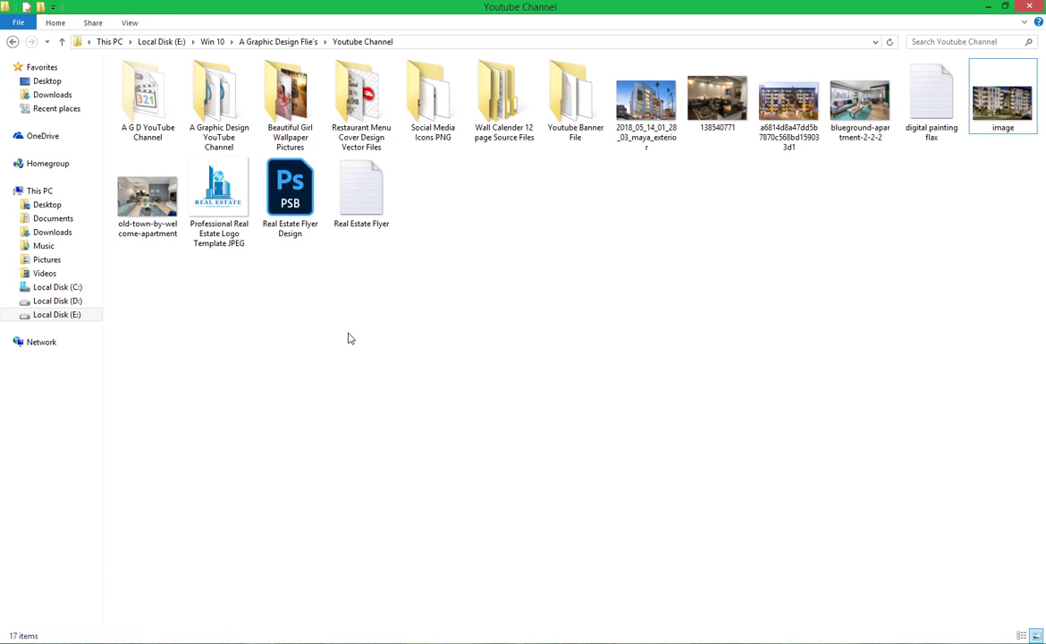
right_click(349, 338)
left_click(376, 382)
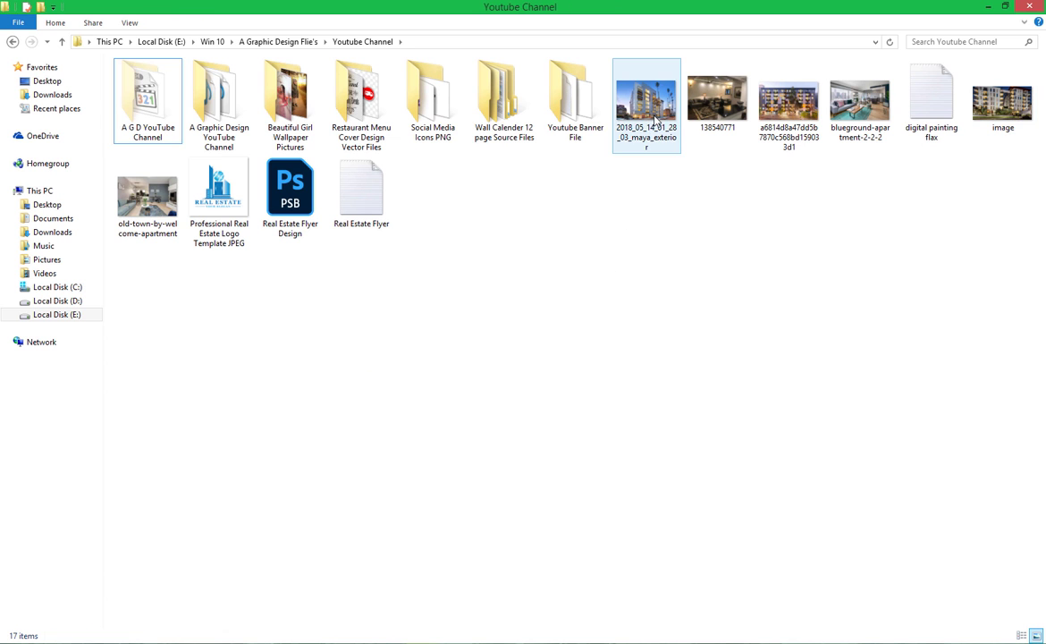
left_click_drag(655, 121, 564, 552)
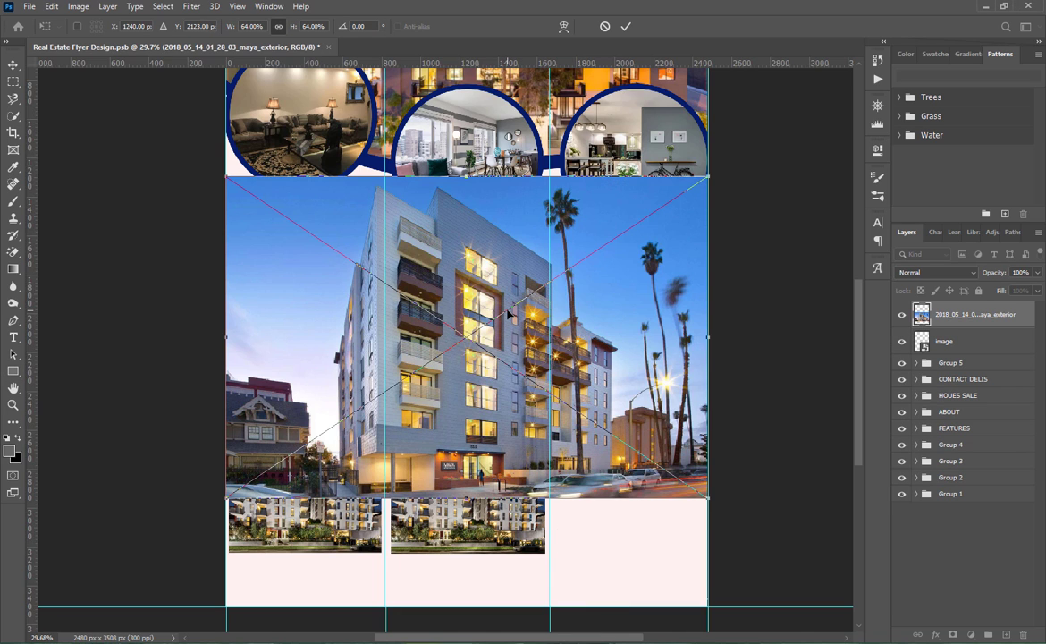
left_click_drag(709, 177, 699, 498)
left_click_drag(642, 470, 629, 498)
- Stretch the maya_exterior photo horizontally with Distort to about 18.78% width and commit the placement
right_click(653, 527)
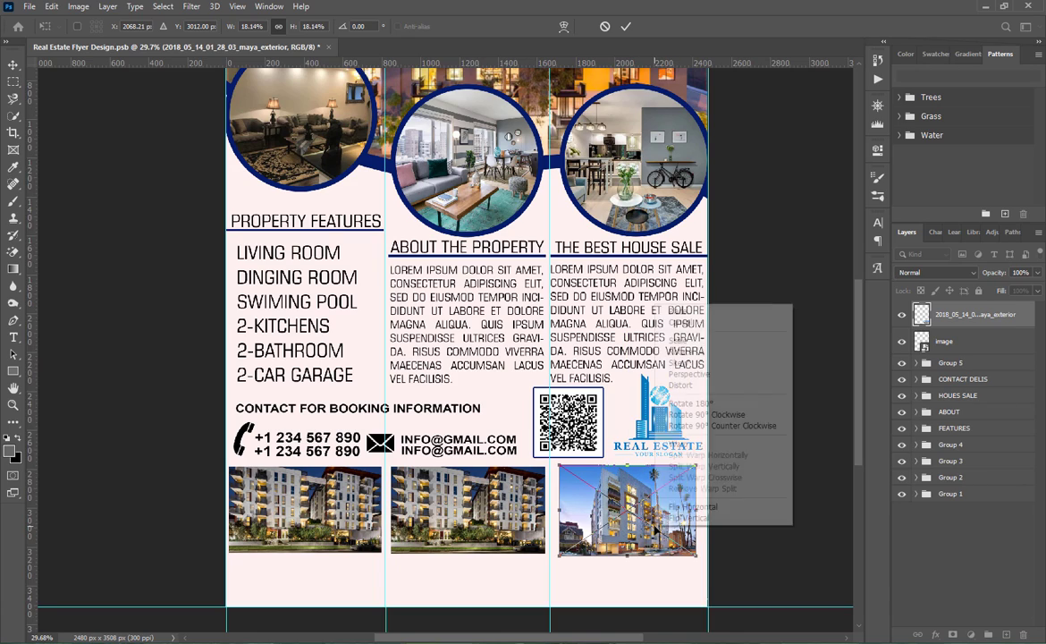
left_click(672, 386)
left_click_drag(698, 512, 704, 512)
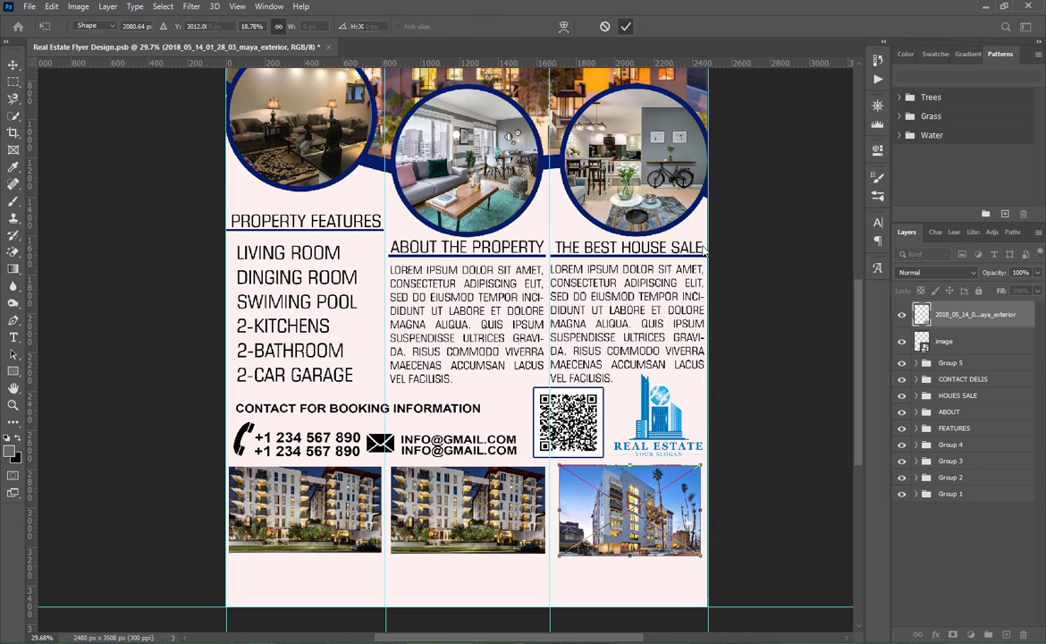
left_click(623, 23)
- Place the building photo a6814d8a47dd5b7870c568bd159033d1 over the middle-column photo, scaled to about 16.96%
key("alt+Tab")
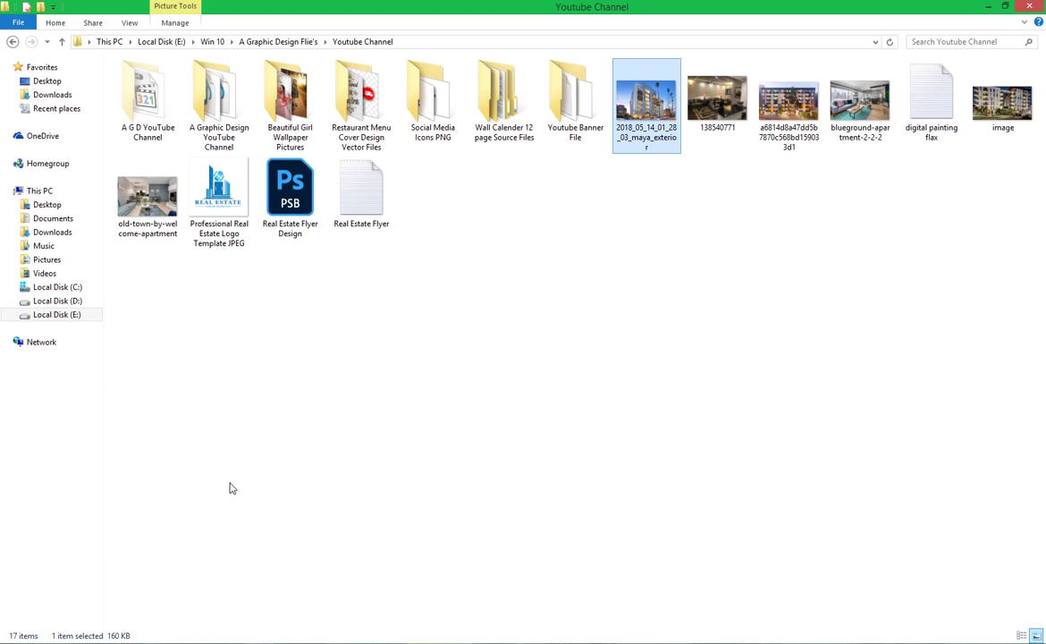
left_click(424, 365)
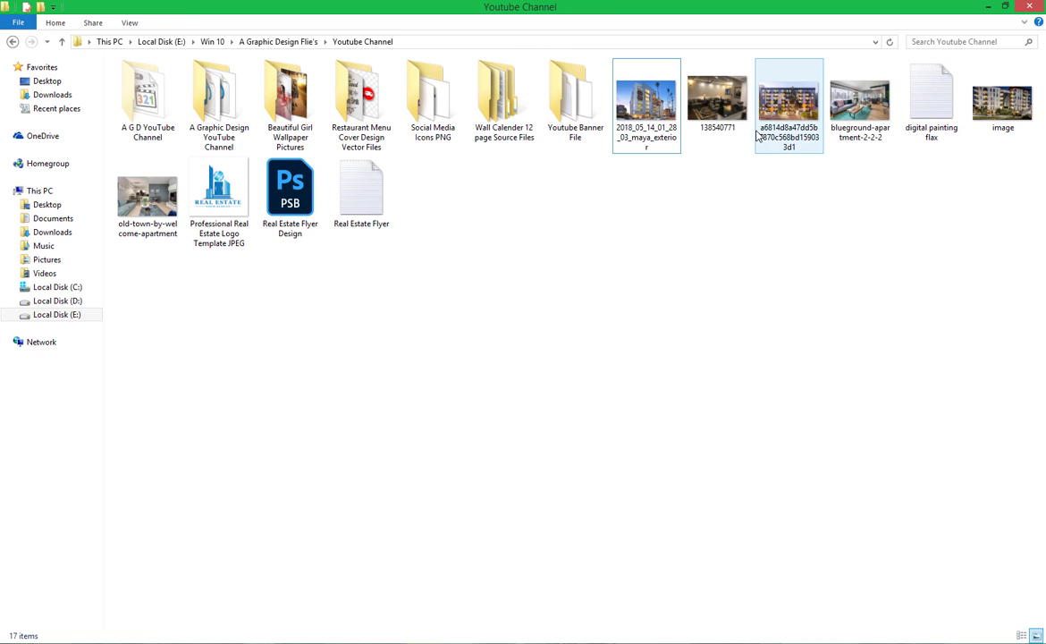
left_click_drag(792, 108, 463, 524)
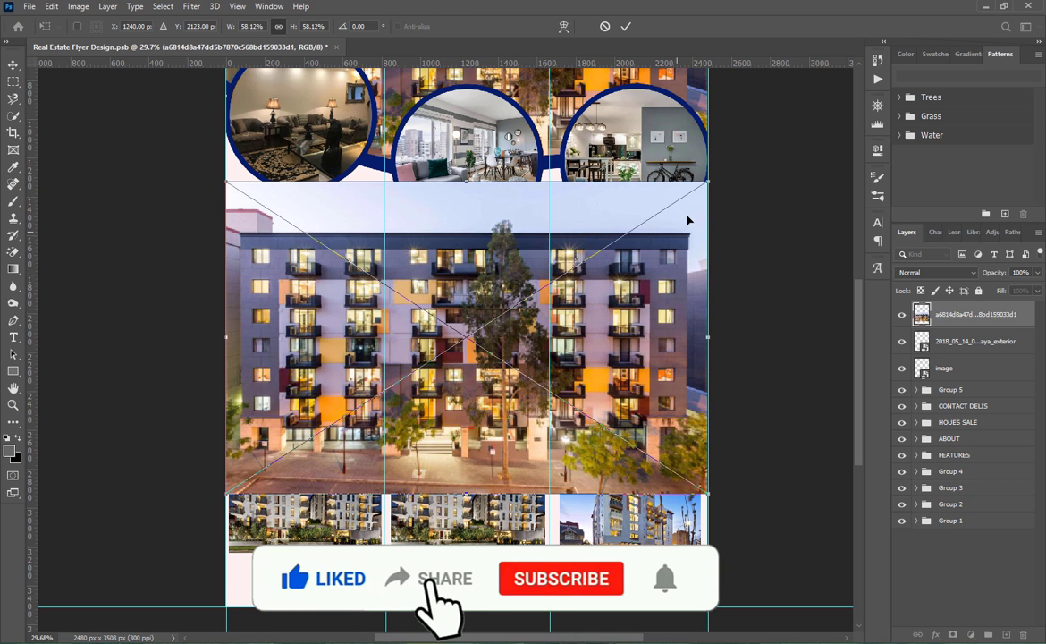
left_click_drag(608, 249, 368, 402)
left_click_drag(321, 441, 473, 505)
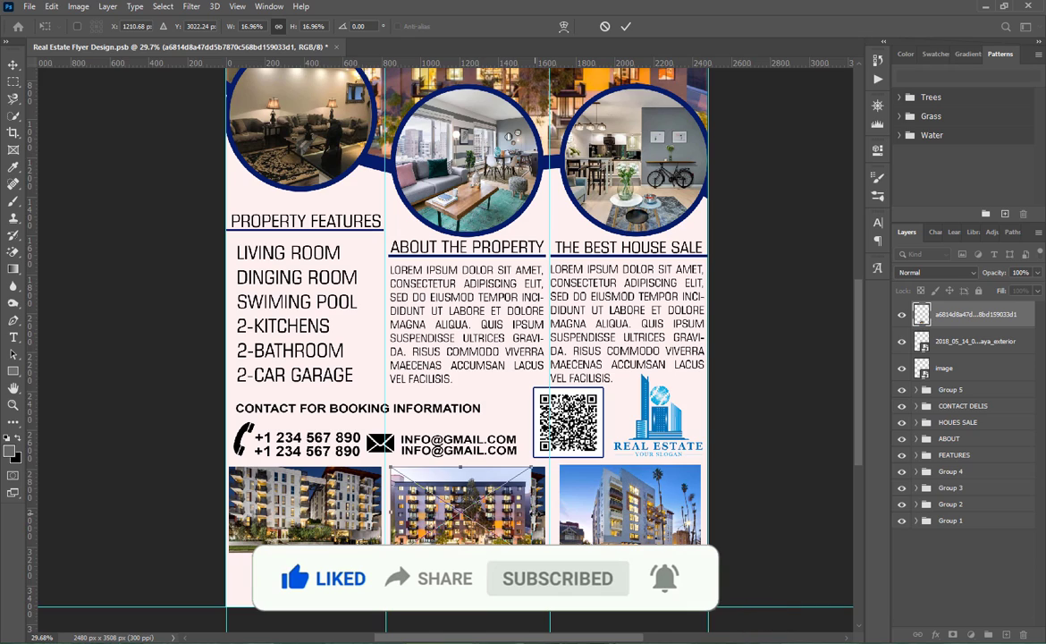
- Distort the newly placed middle photo to about 18.73% width and 16.03% height, then commit the placement
right_click(480, 511)
left_click(506, 372)
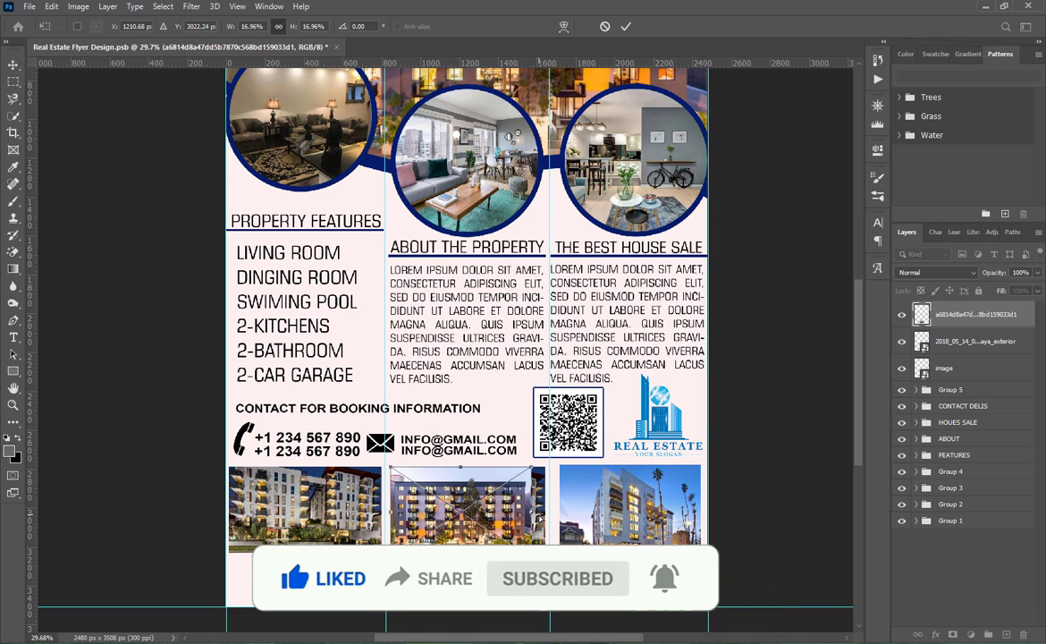
mouse_move(534, 517)
left_mouse_down()
mouse_move(544, 526)
mouse_move(546, 517)
left_mouse_up()
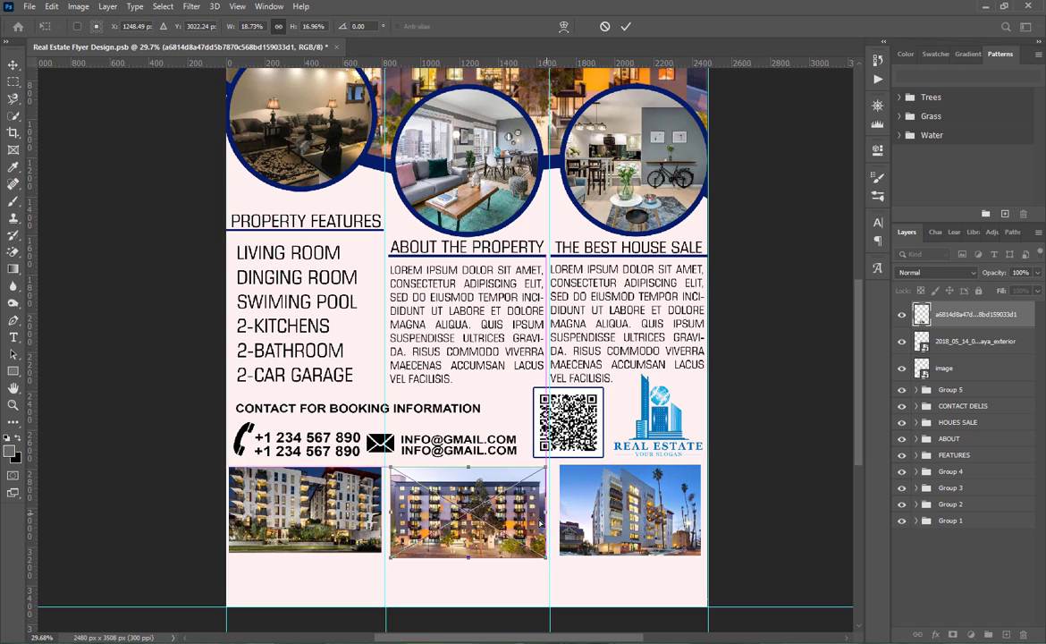
left_click_drag(467, 558, 469, 554)
left_click(623, 27)
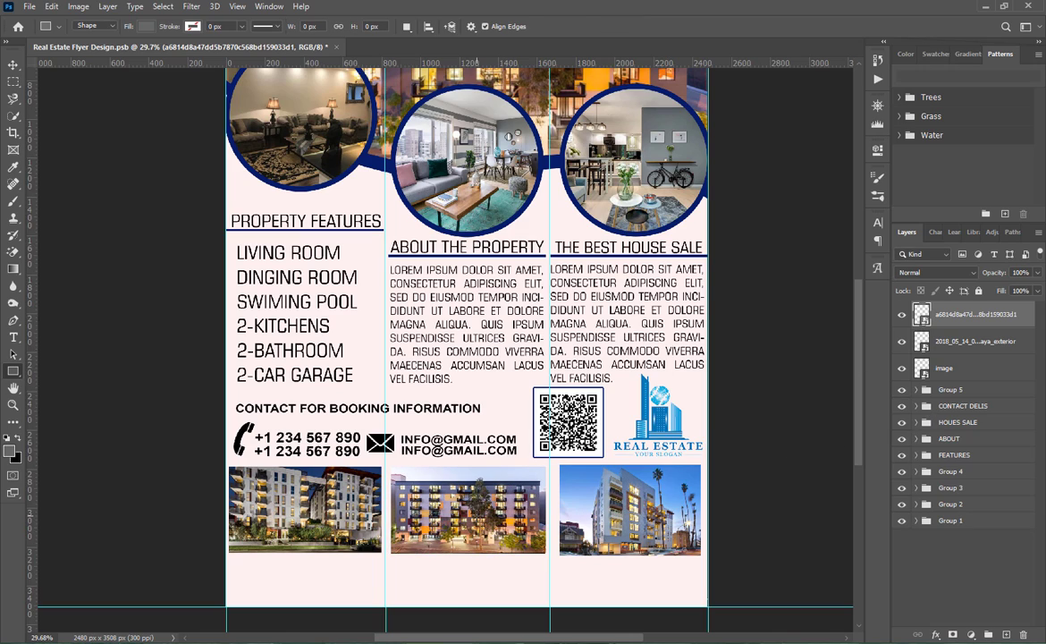
- Delete the duplicate "image" photo hidden beneath the middle-column photo, keeping the newer photo in its place
key("v")
left_click_drag(437, 471, 437, 375)
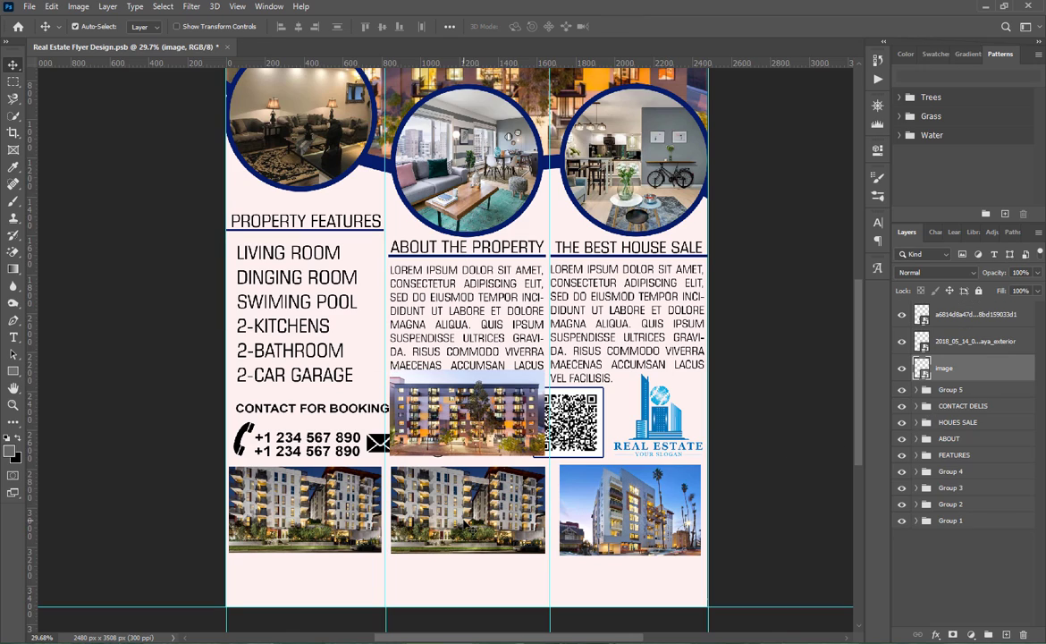
key("Delete")
left_click_drag(463, 439, 465, 536)
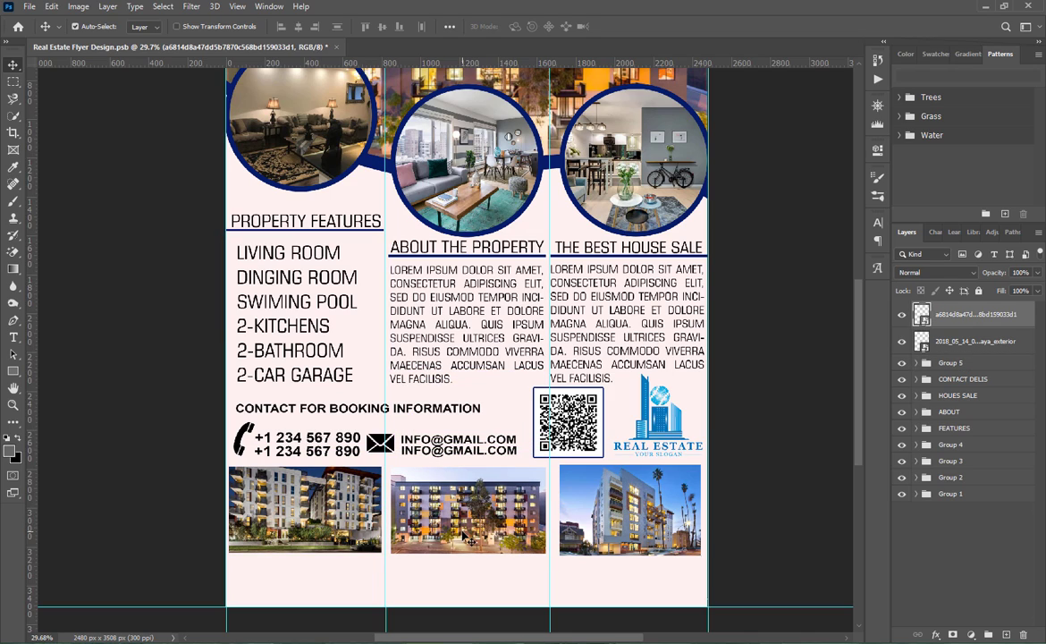
- Enlarge the middle building photo to about 19.28% by 16.50% and nudge it slightly left between its neighbours
key("ctrl+t")
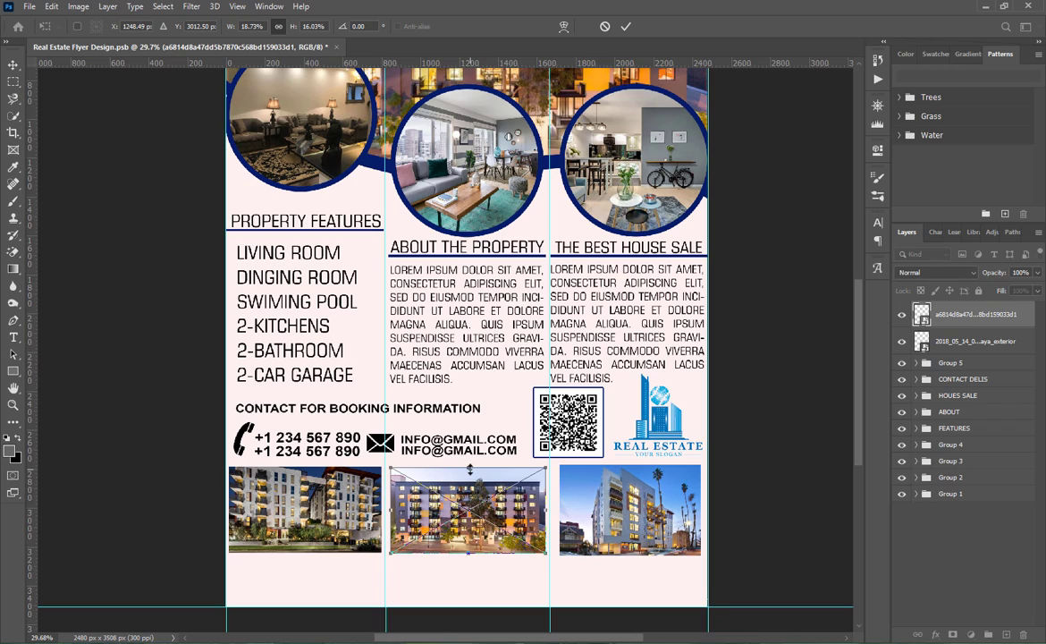
left_click_drag(470, 468, 469, 465)
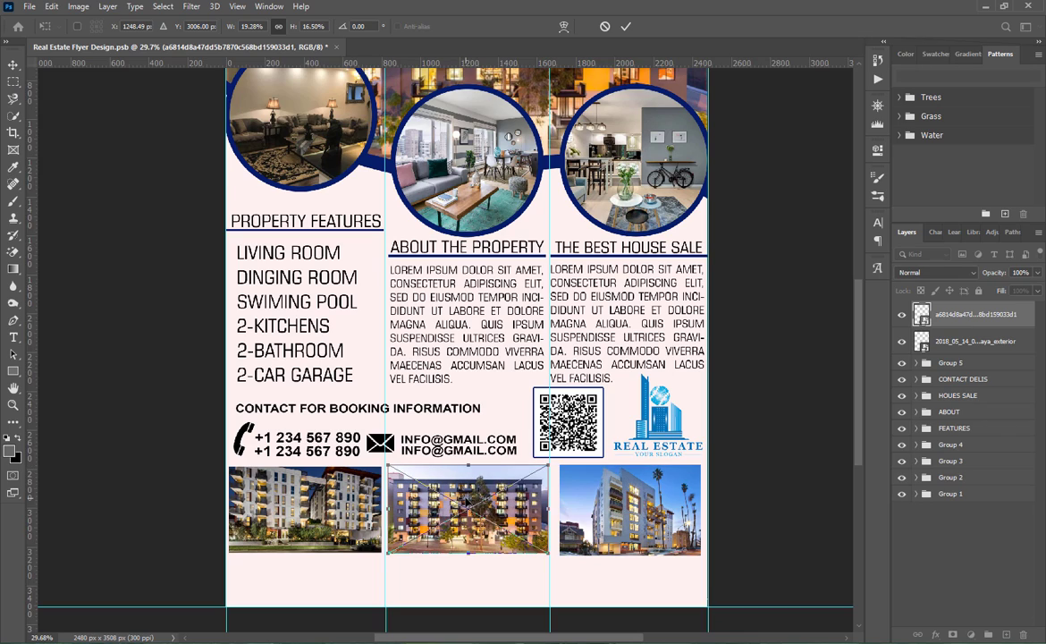
left_click_drag(468, 519, 466, 519)
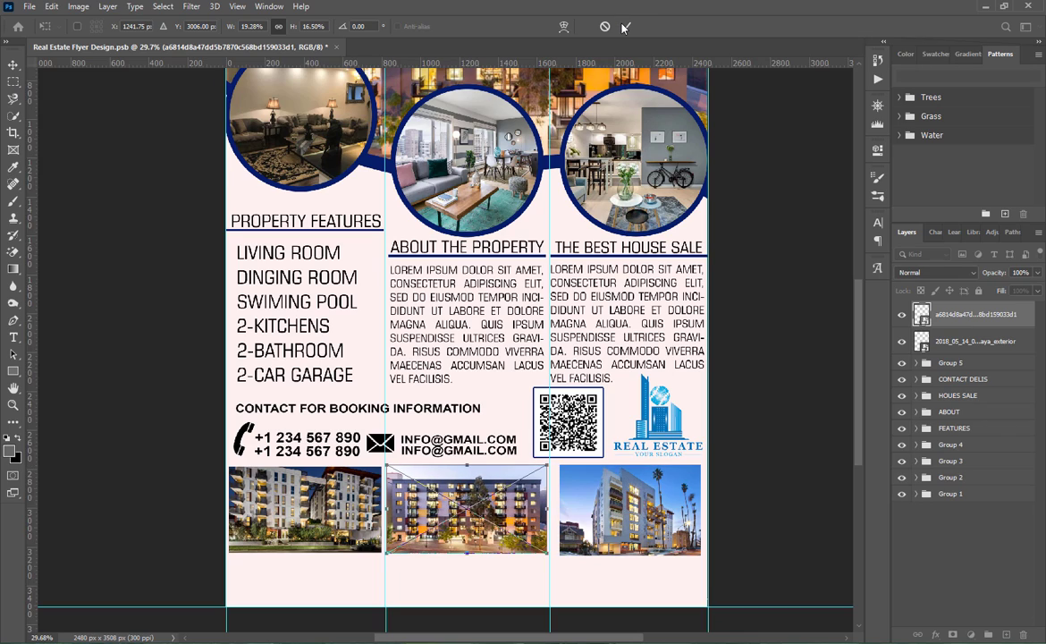
left_click(625, 28)
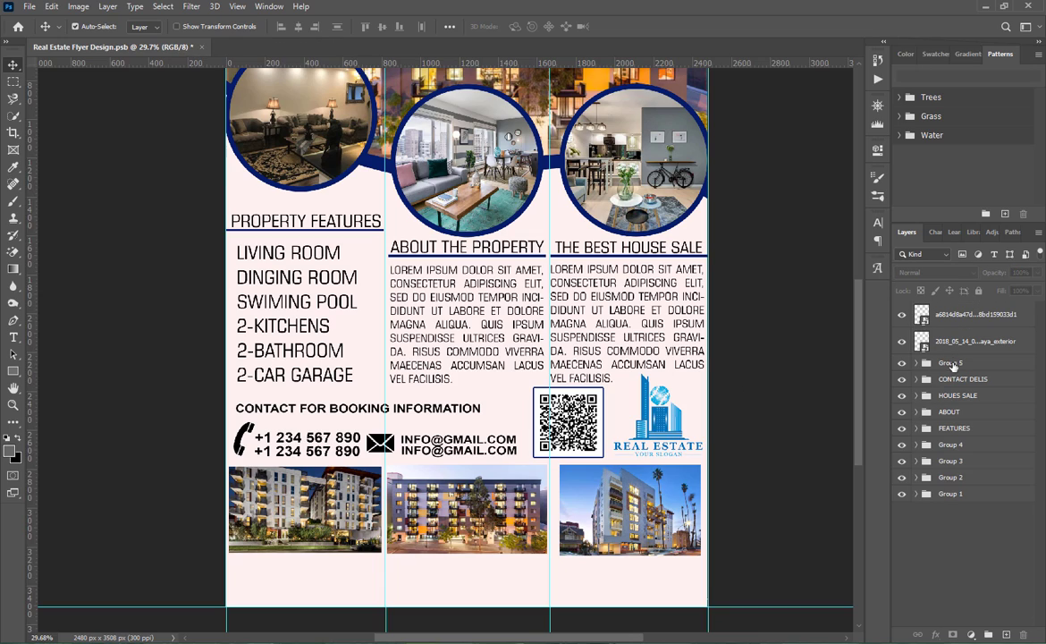
- Move the first column's "image" photo layer out of Group 1 to just above Group 5 and collapse Group 1
left_click(317, 515)
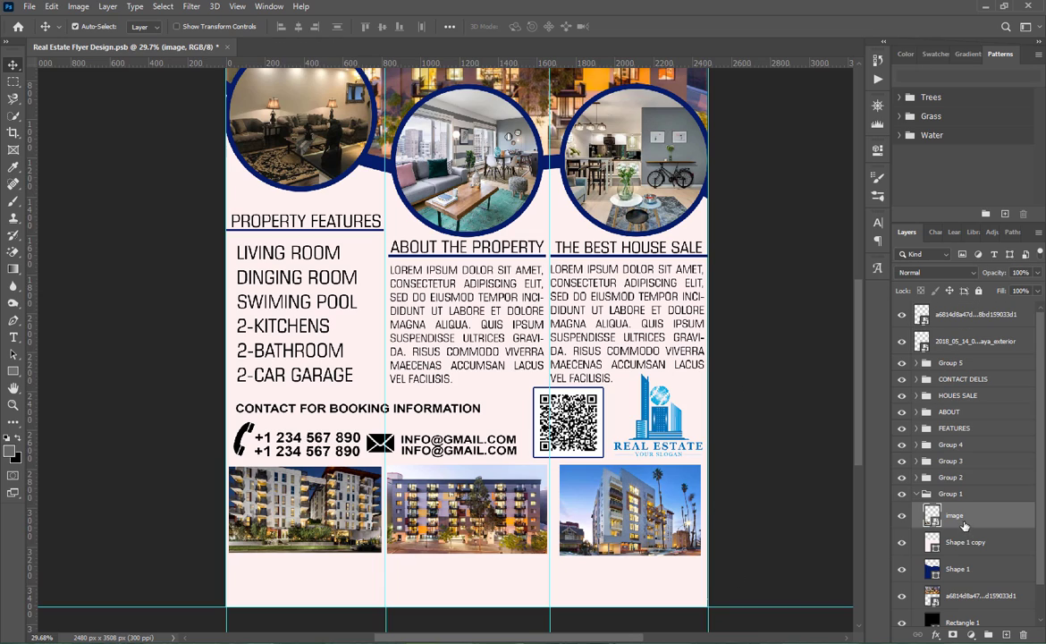
left_click_drag(964, 525, 927, 374)
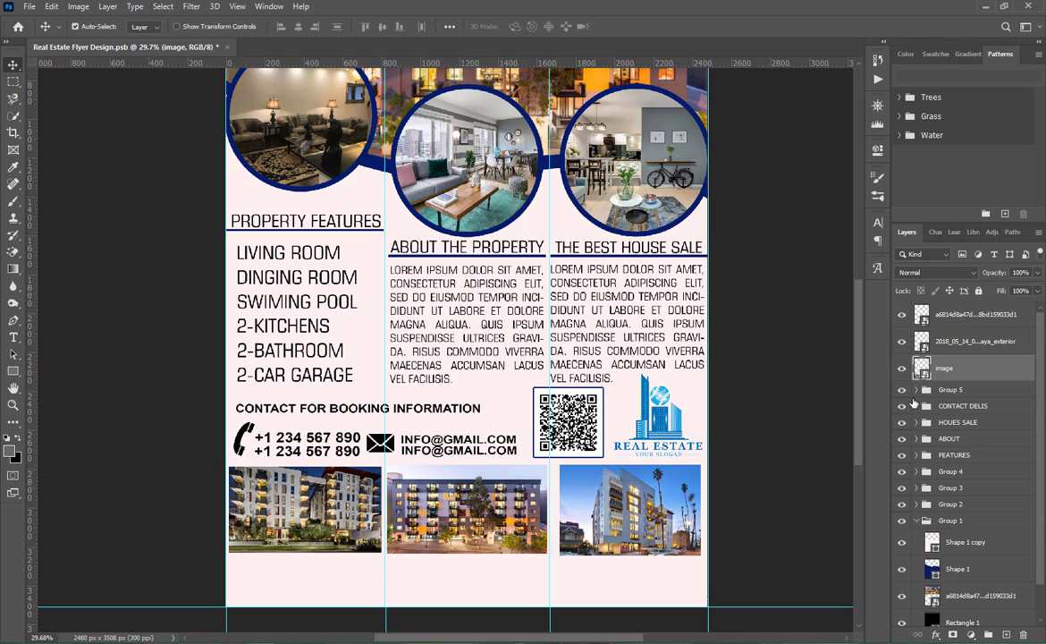
left_click(916, 522)
left_click(930, 572)
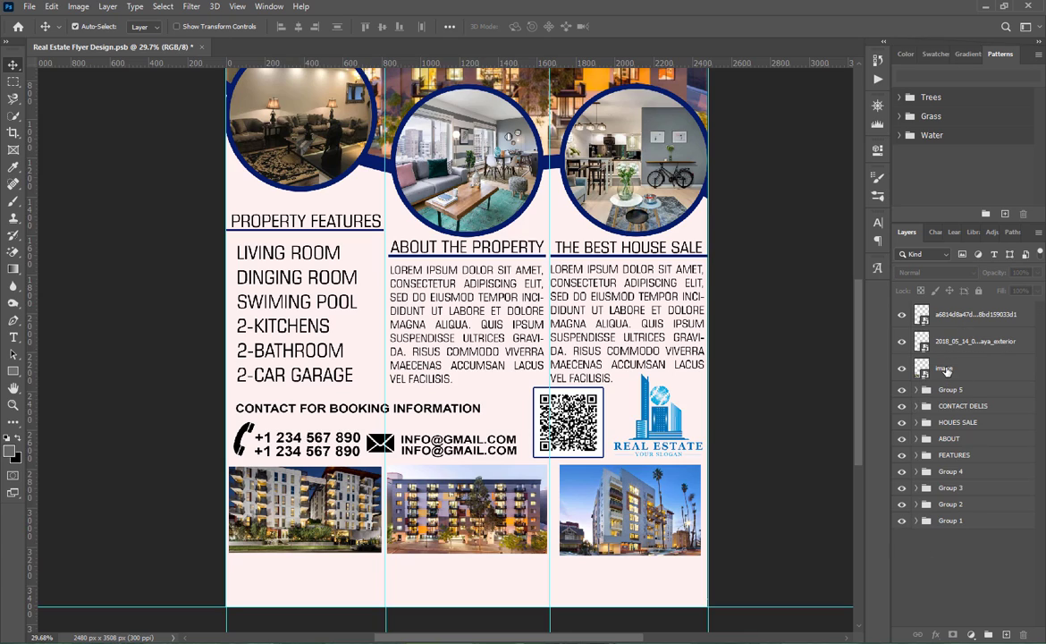
- Group the three building photo layers of the bottom row together
left_click(947, 370)
left_click(948, 317, "shift")
left_click(988, 634)
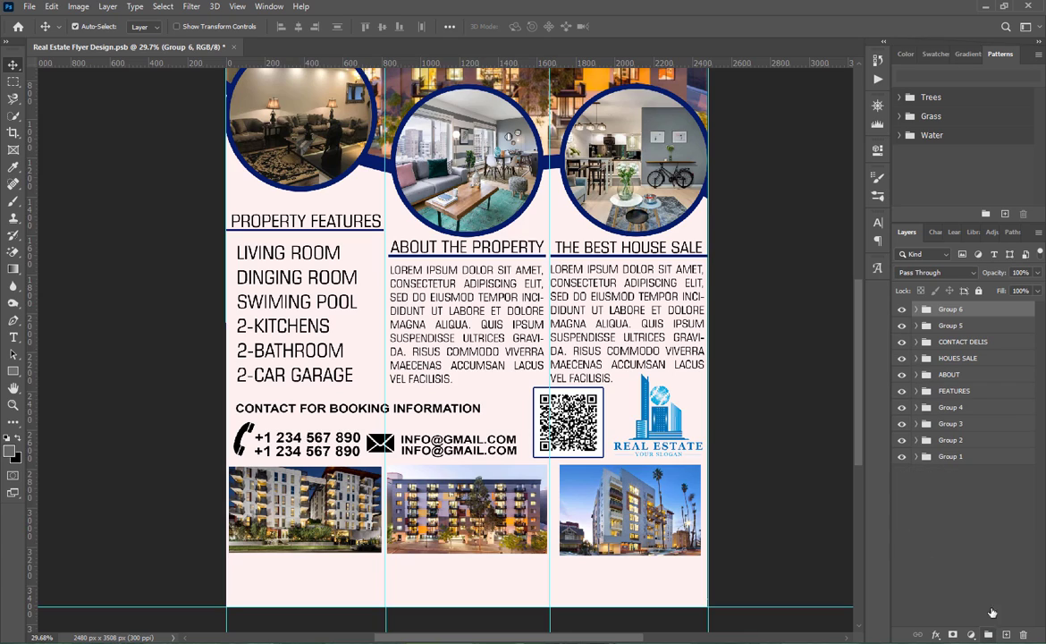
left_click(952, 506)
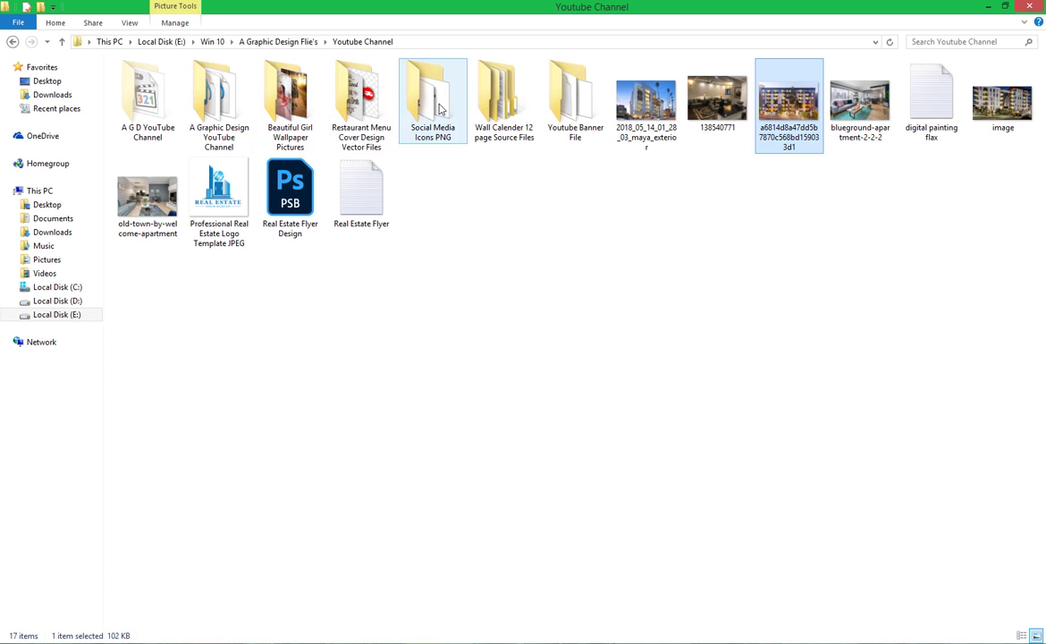
- Place Address Icon Png from the Social Media Icons PNG folder, scaled down, below the first photo in the flyer's lower left corner
double_click(432, 94)
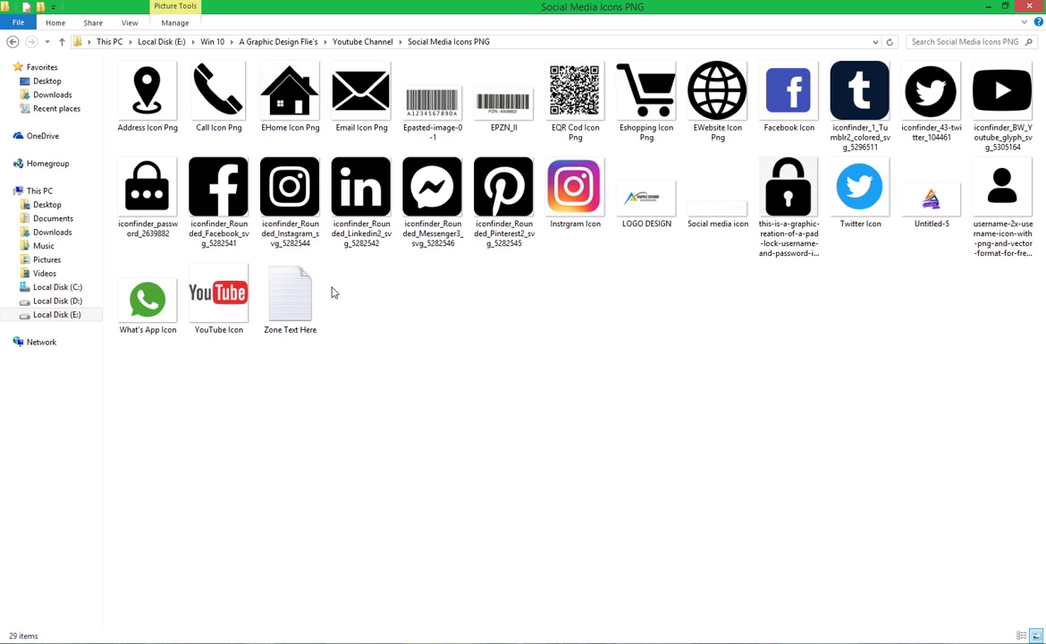
left_click(159, 123)
left_click_drag(147, 98, 575, 311)
left_click_drag(672, 126, 464, 285)
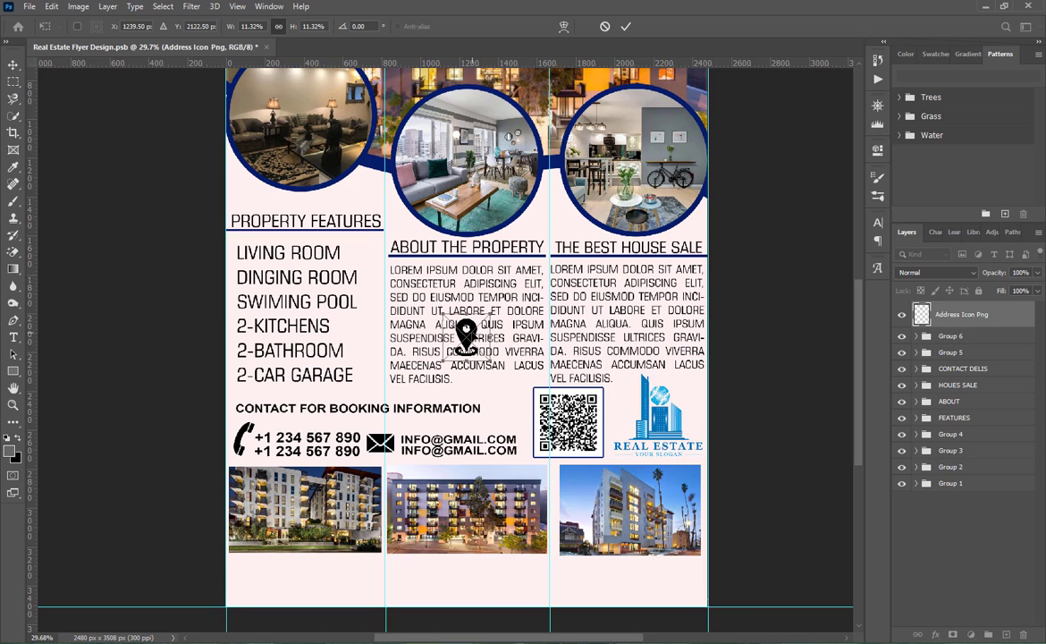
left_click_drag(471, 328, 252, 573)
left_click(626, 27)
- Copy the postal address text from the Real Estate Flyer notes in Notepad and return to Photoshop
key("alt+Tab")
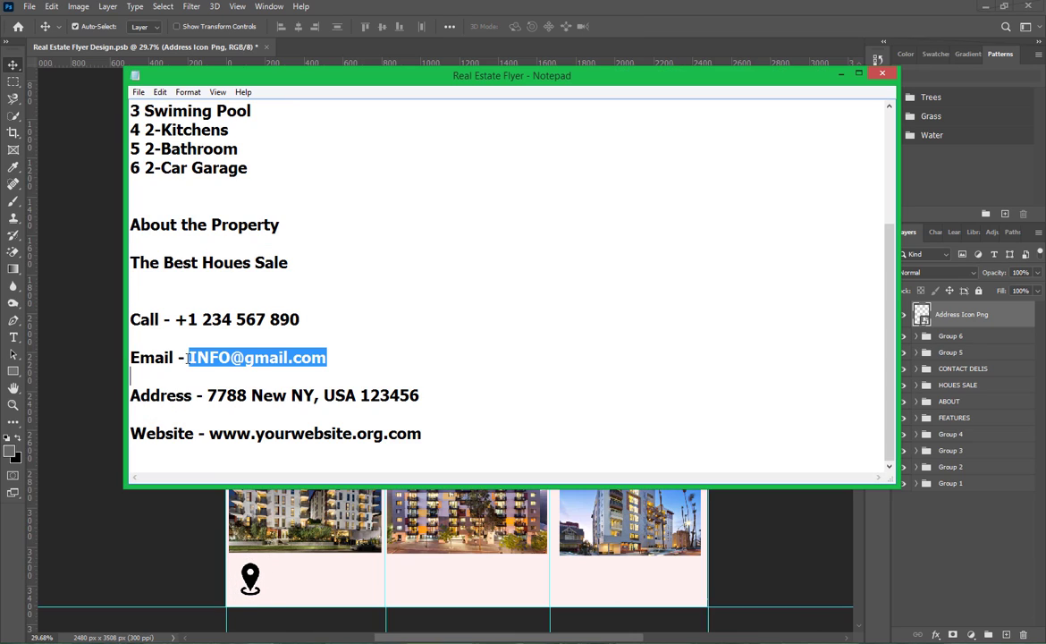
left_click_drag(208, 395, 471, 404)
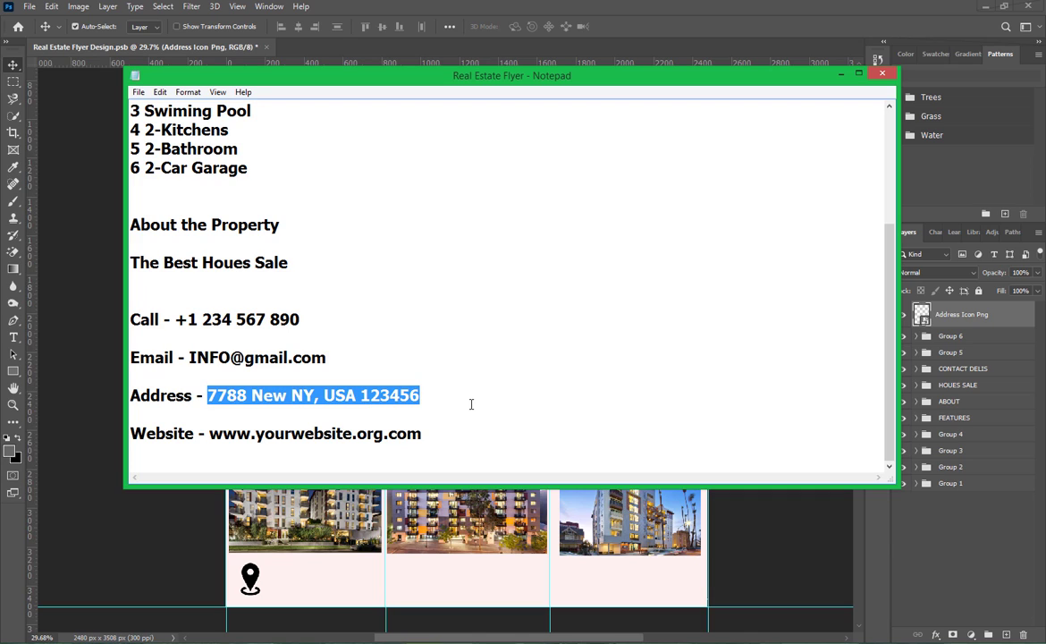
key("alt+Tab")
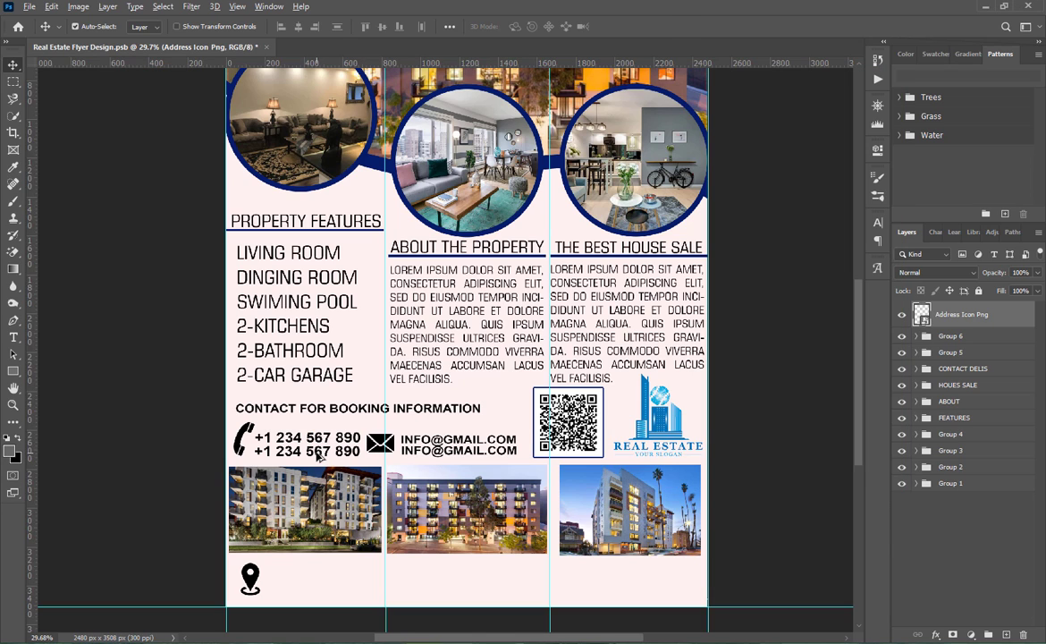
- Duplicate the phone number text beside the address icon and move the copy out of the CONTACT DELIS group to the top of the layer stack
left_click_drag(311, 506, 332, 592)
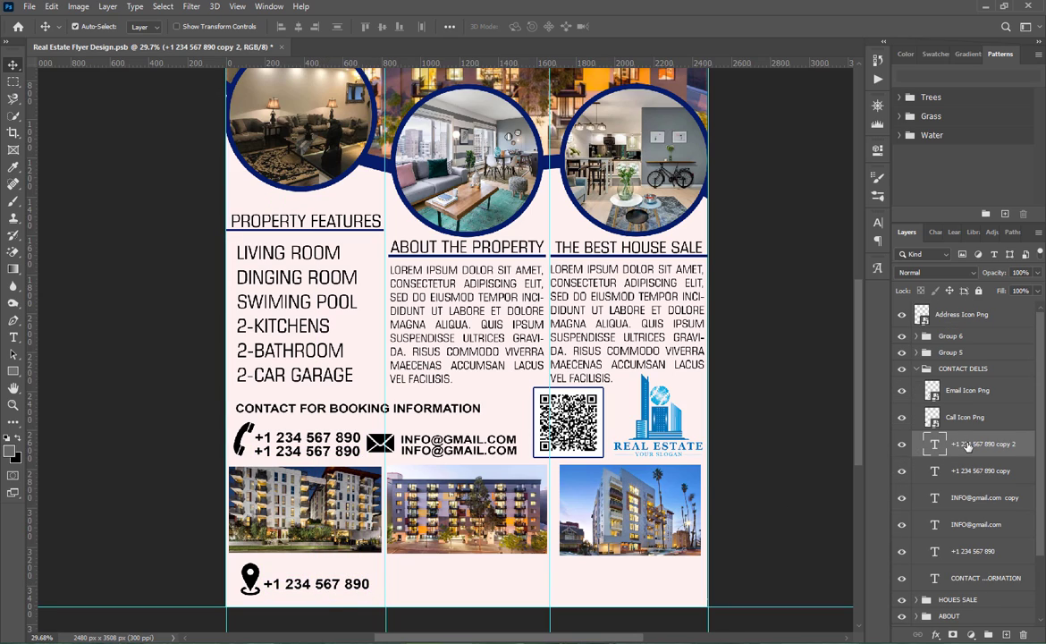
left_click_drag(968, 447, 922, 309)
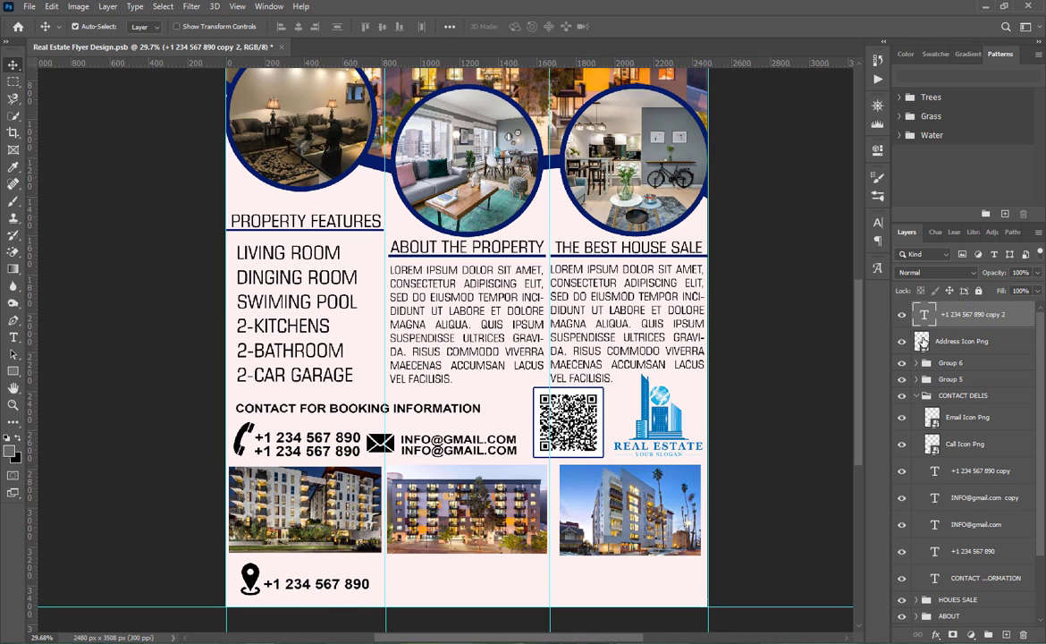
left_click(916, 397)
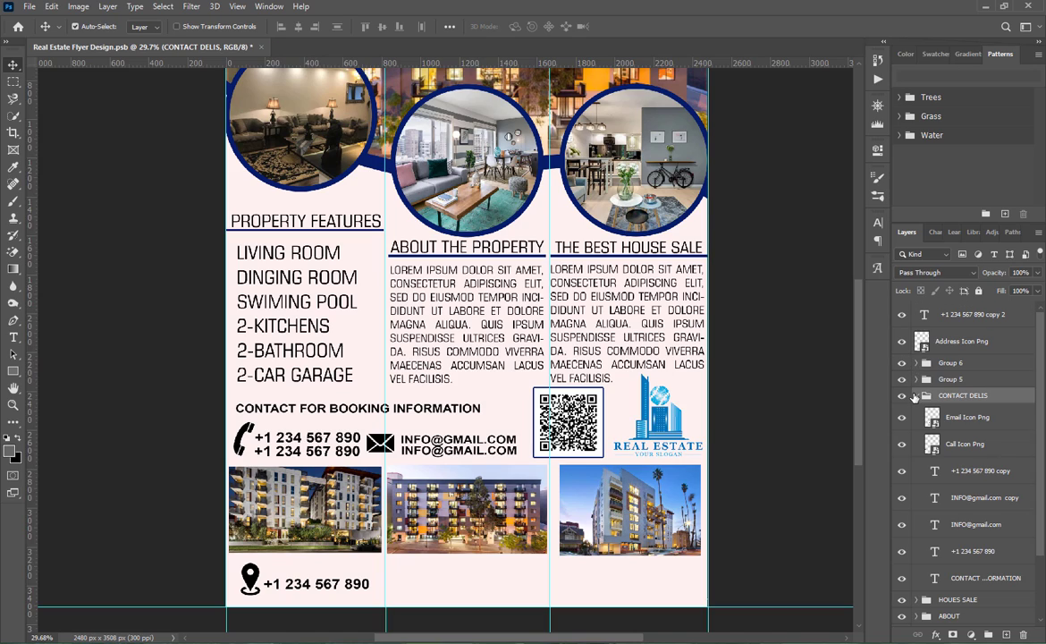
left_click(917, 398)
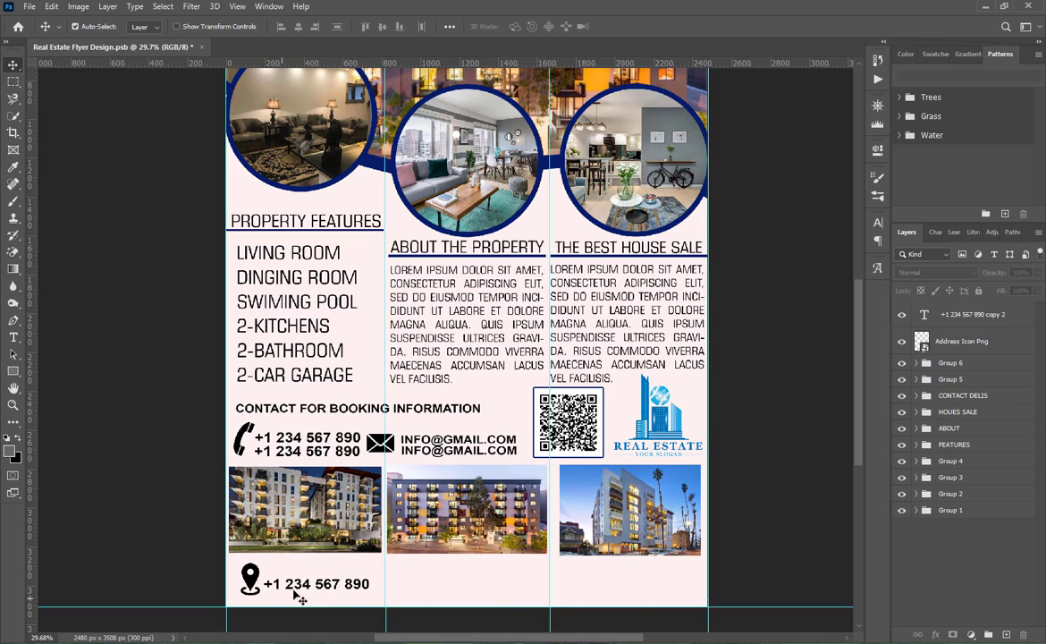
- Replace the duplicated phone number with the postal address, align it with the icon's upper part, and duplicate it as a second line directly below
double_click(319, 583)
type("7788 NEW NY, USA 123456")
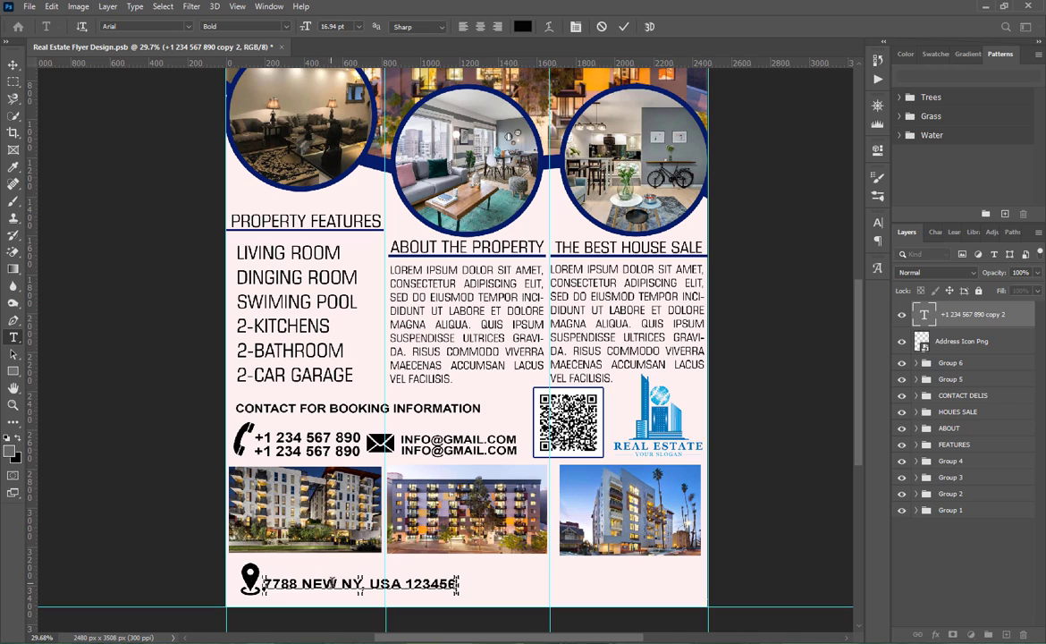
mouse_move(350, 609)
left_mouse_down()
mouse_move(367, 593)
mouse_move(356, 601)
left_mouse_up()
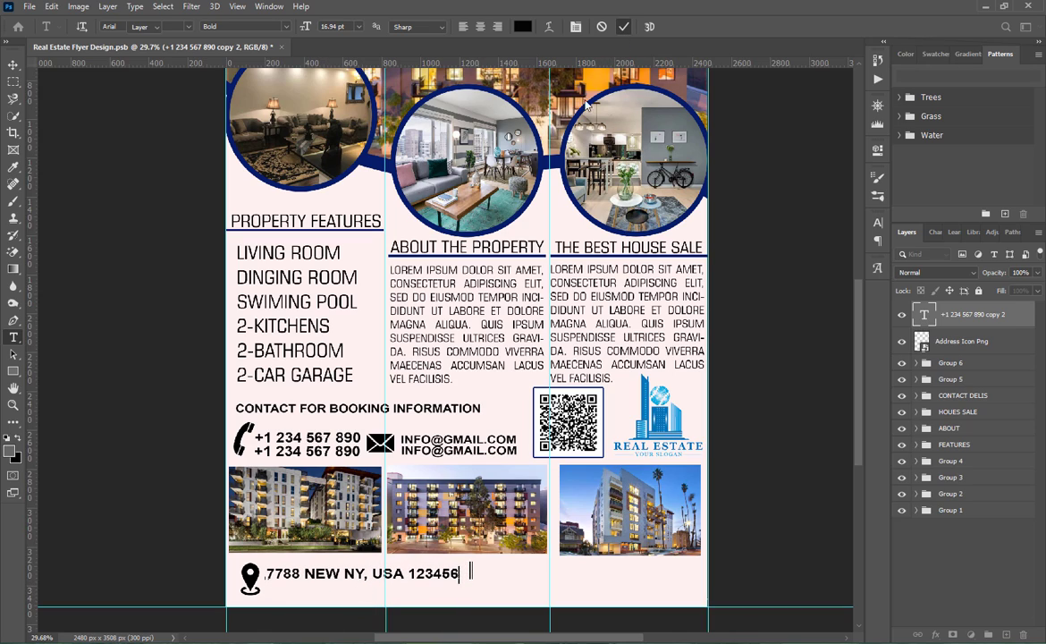
left_click(624, 28)
key("v")
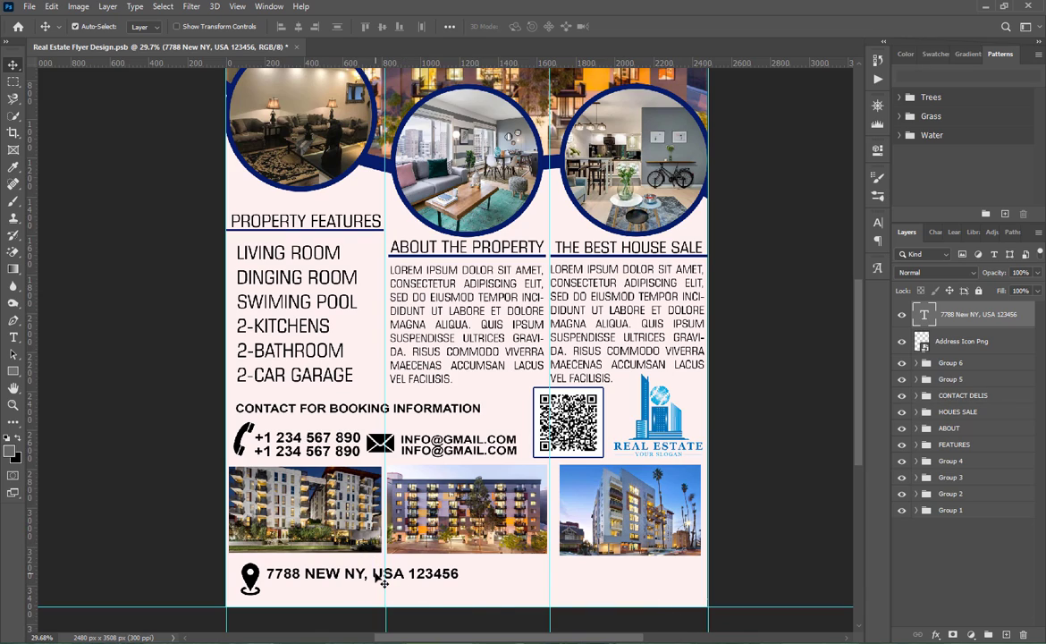
left_click_drag(383, 581, 380, 591)
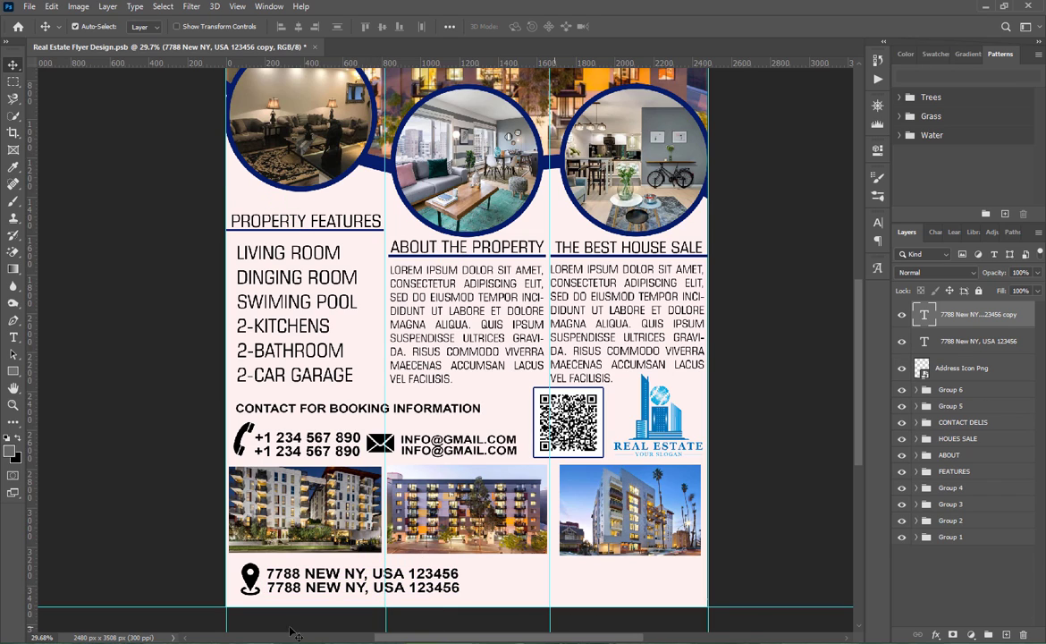
- Place EWebsite Icon Png from the Social Media Icons PNG folder in the footer, just right of the two address lines
mouse_move(157, 641)
left_click(226, 586)
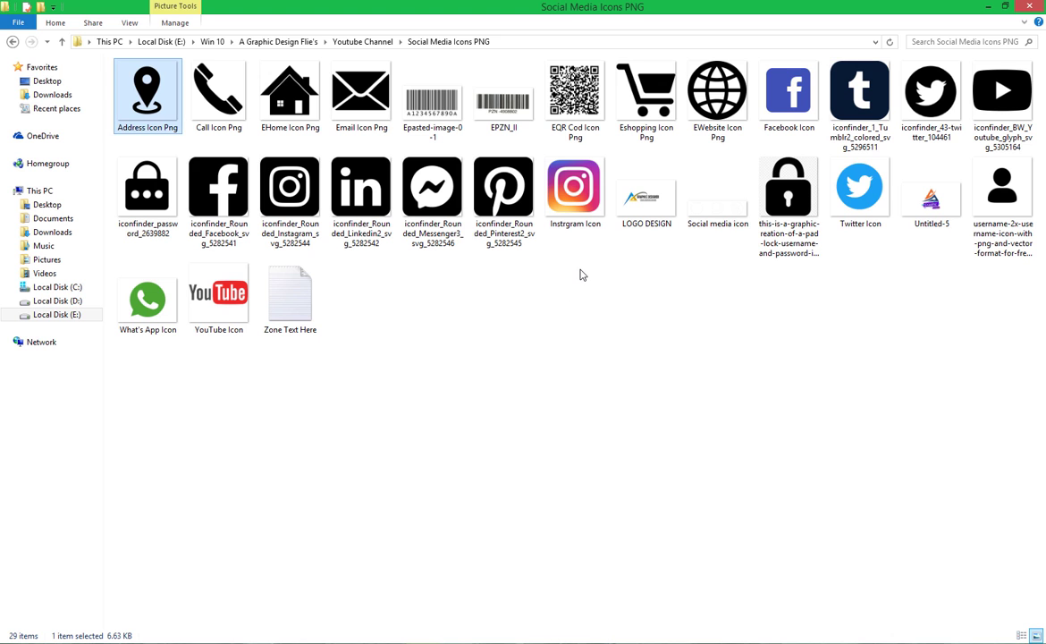
left_click_drag(717, 94, 500, 540)
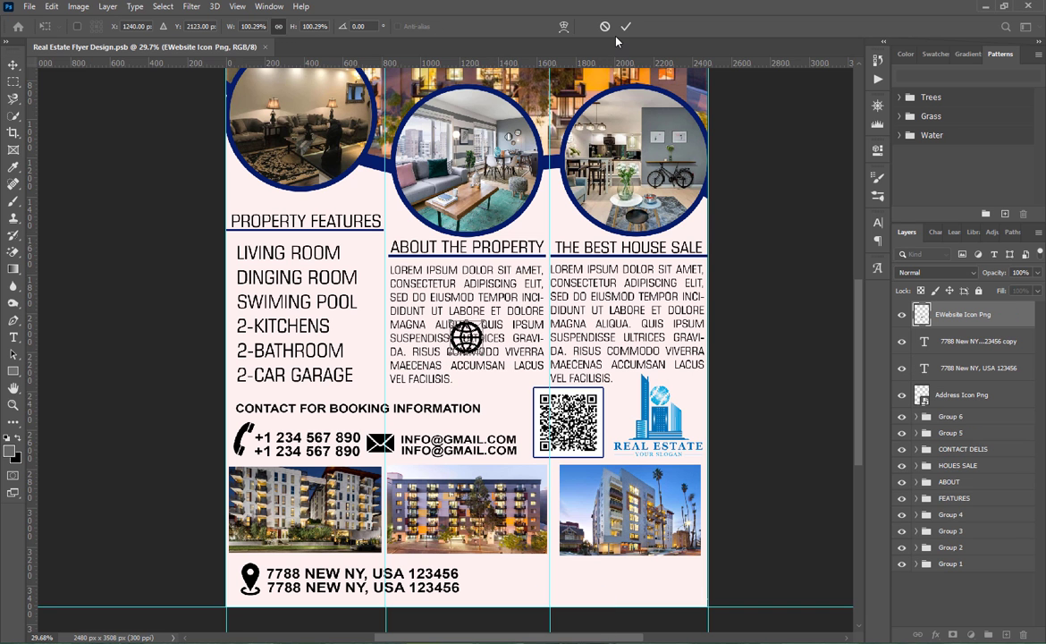
left_click(626, 26)
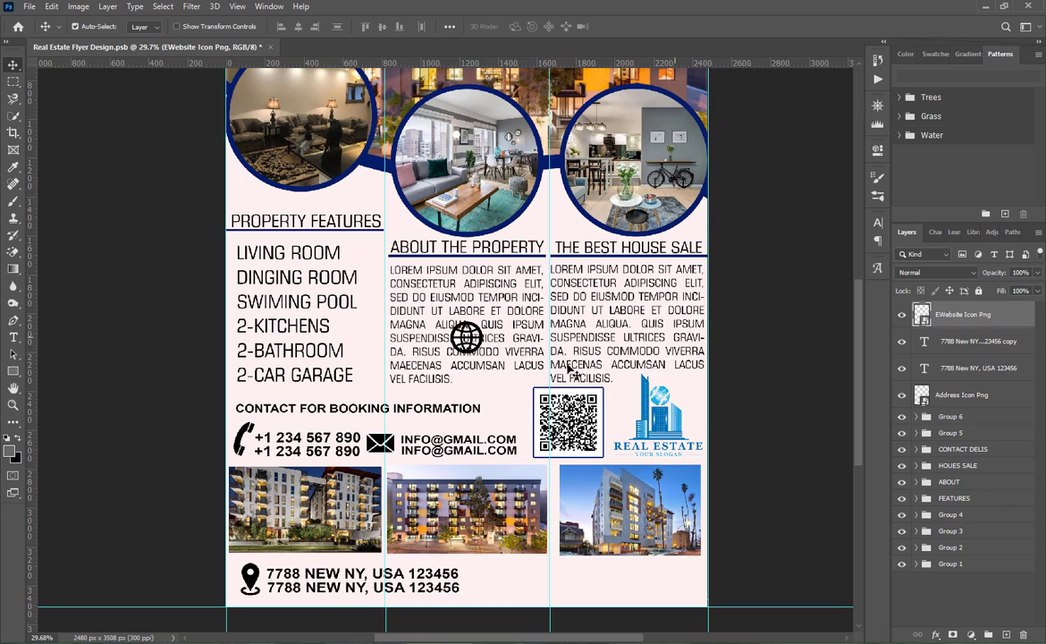
left_click_drag(483, 355, 499, 595)
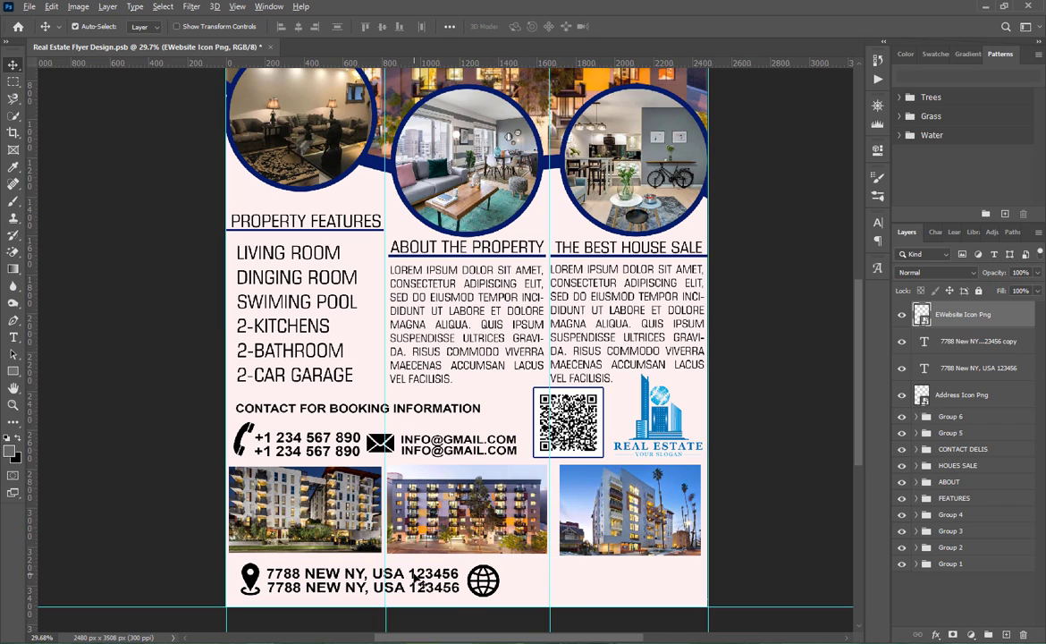
- Duplicate the upper address line to the right of the website globe icon
left_click(977, 368)
left_click(973, 343, "shift")
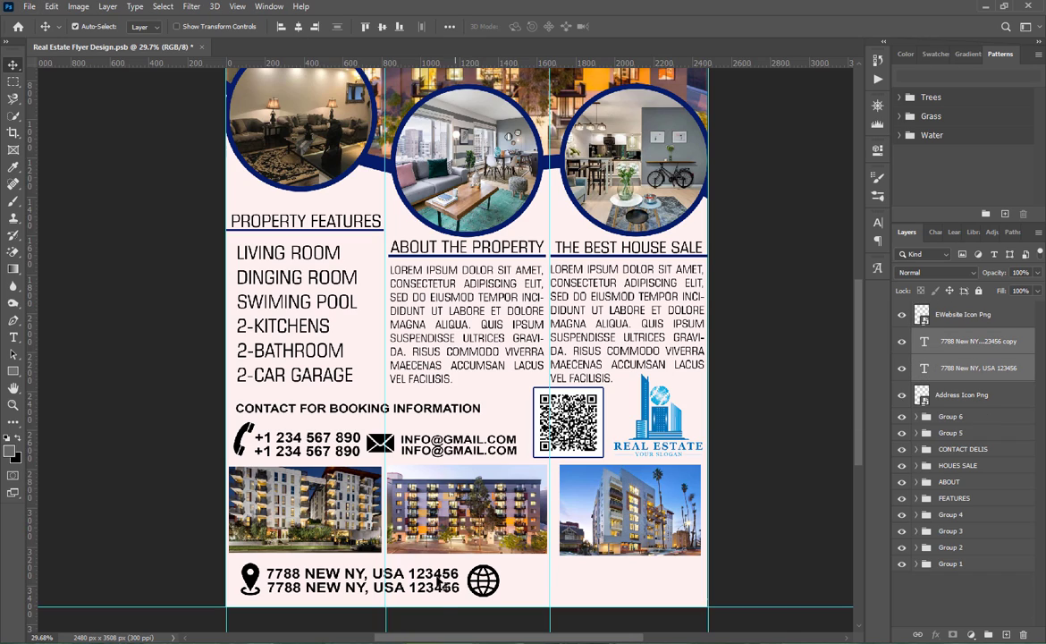
left_click_drag(441, 594, 677, 593)
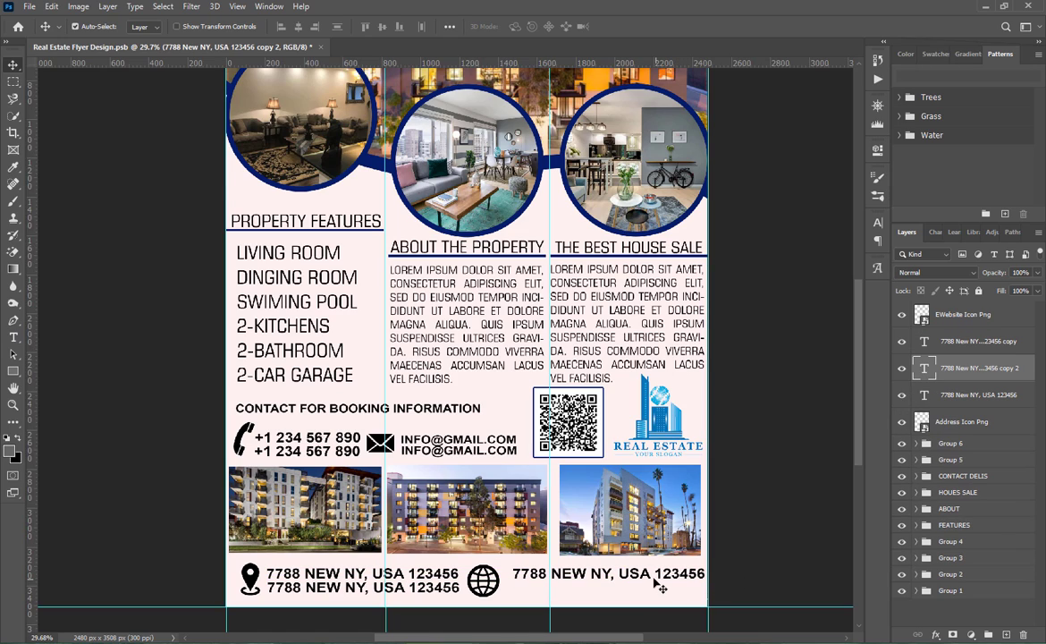
double_click(636, 572)
key("alt+Tab")
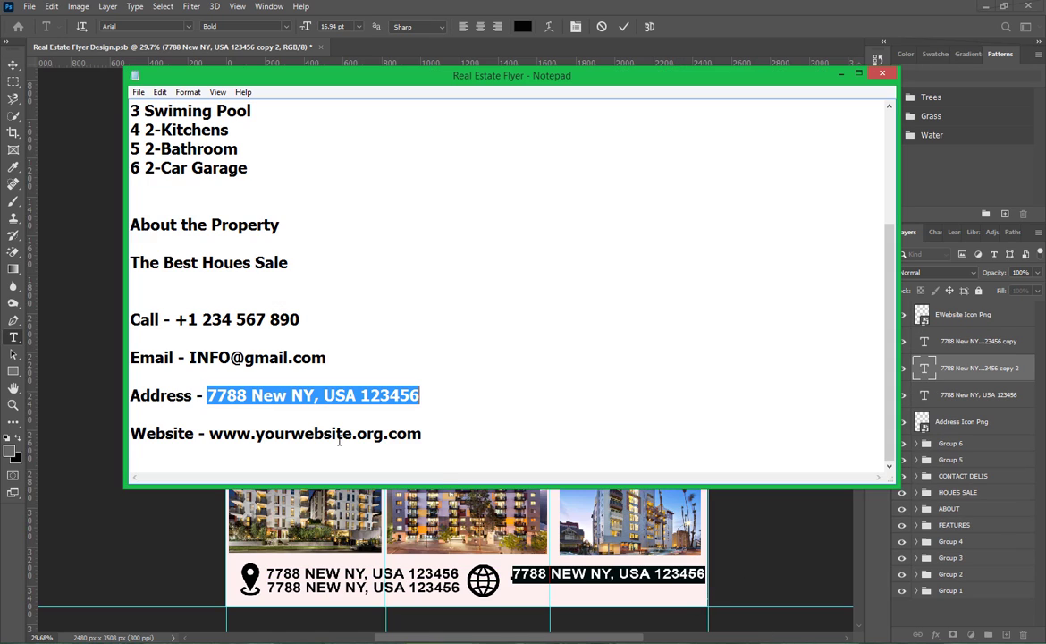
left_click_drag(211, 433, 379, 452)
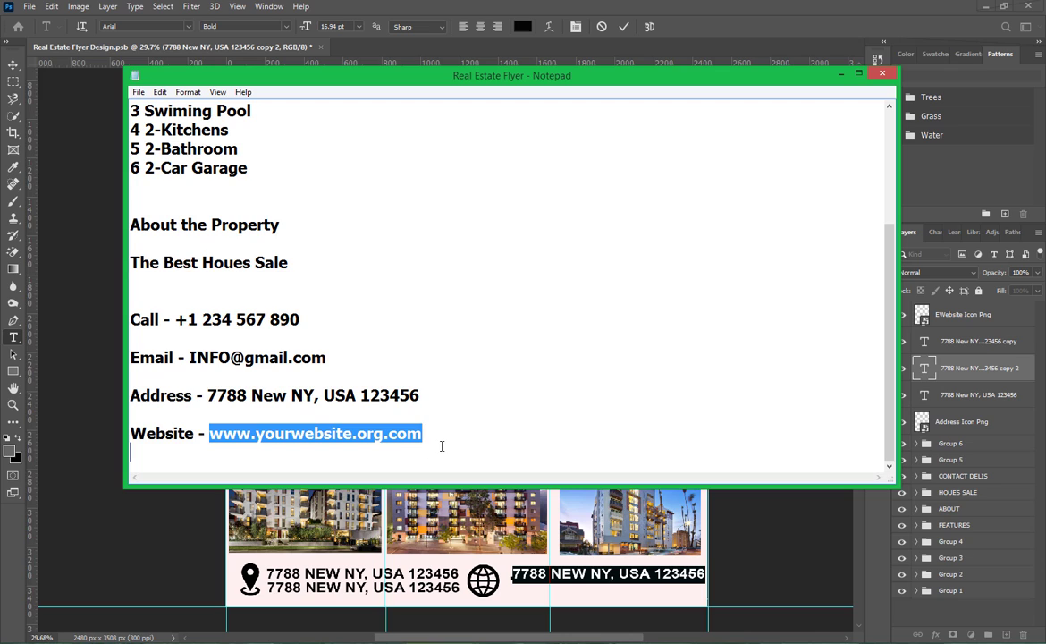
key("ctrl+c")
key("alt+Tab")
key("ctrl+v")
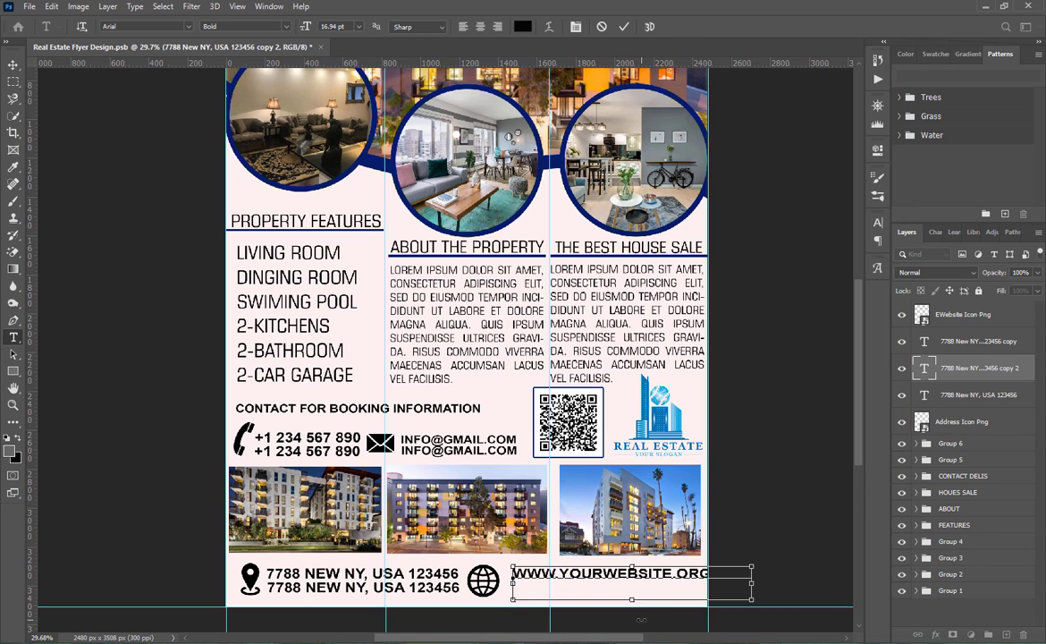
- Set the website text's font size to 14 pt and commit the text edit
double_click(618, 576)
key("ctrl+a")
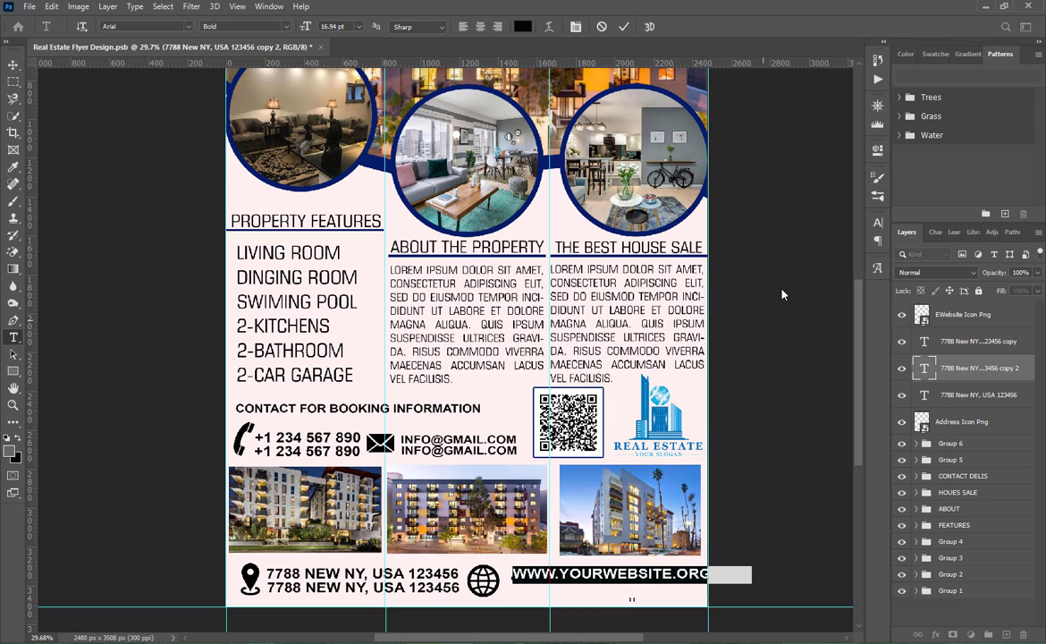
left_click(878, 222)
left_click(783, 257)
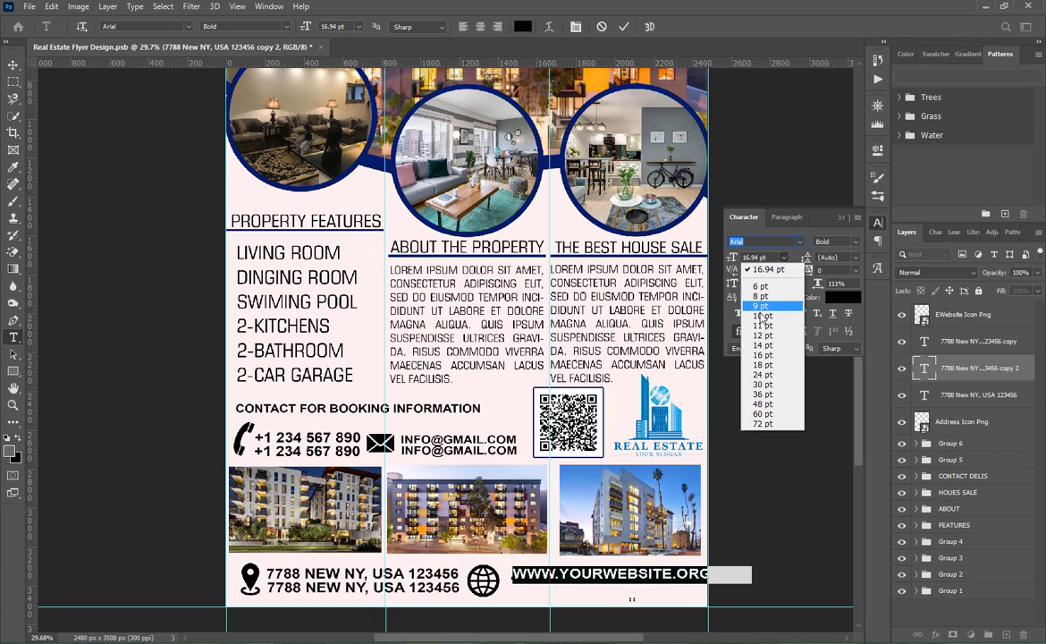
left_click(756, 342)
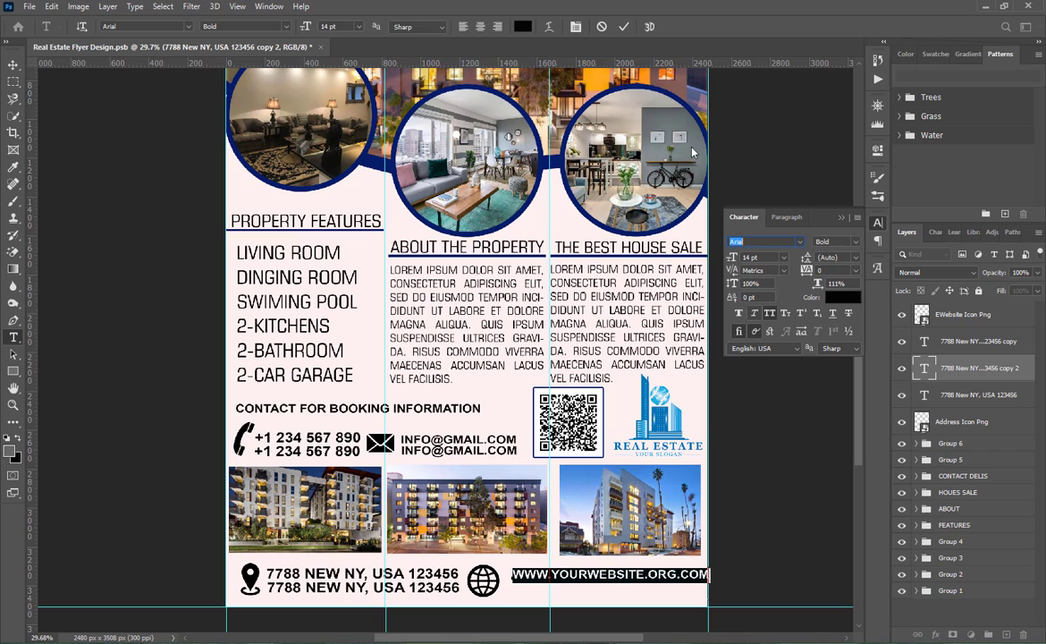
left_click(623, 27)
- Nudge the website line left, close to the globe icon and inside the flyer's right edge
key("v")
key("Left")
key("Left")
key("Left")
key("Left")
key("Left")
key("Left")
key("Left")
key("Left")
key("Left")
key("Left")
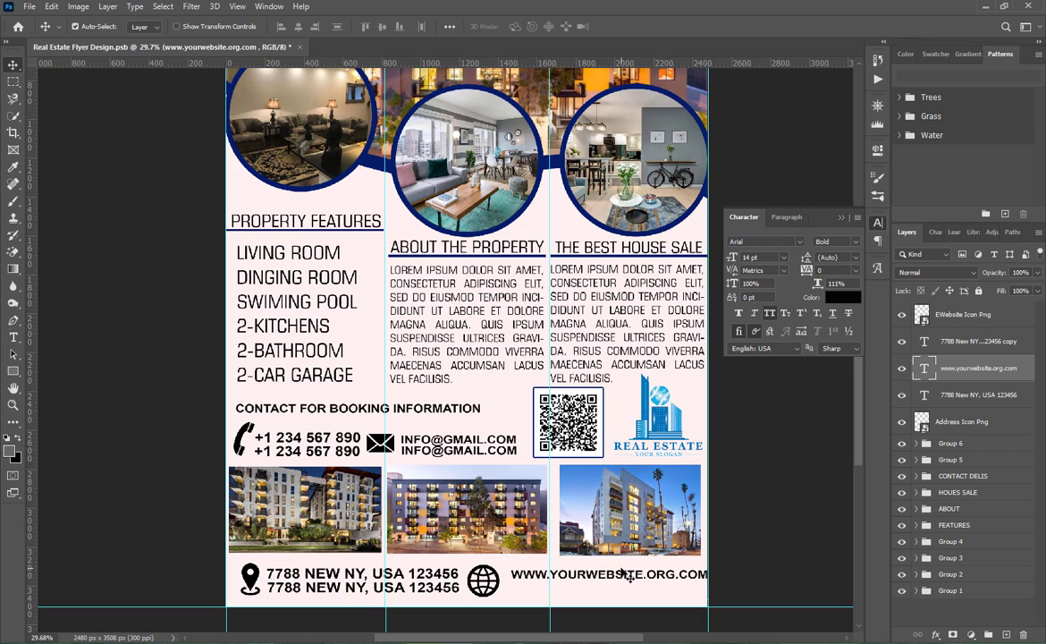
key("Left")
key("Left")
key("Left")
key("Left")
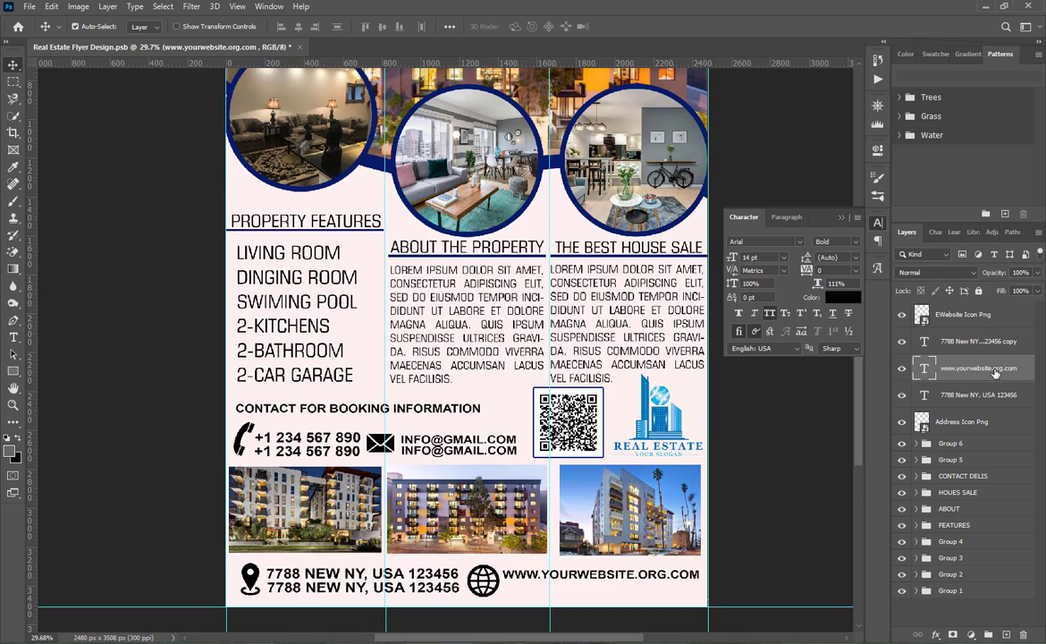
- Move the website text layer to the top of the layer stack and duplicate it as a second line directly below
left_click_drag(995, 374, 930, 307)
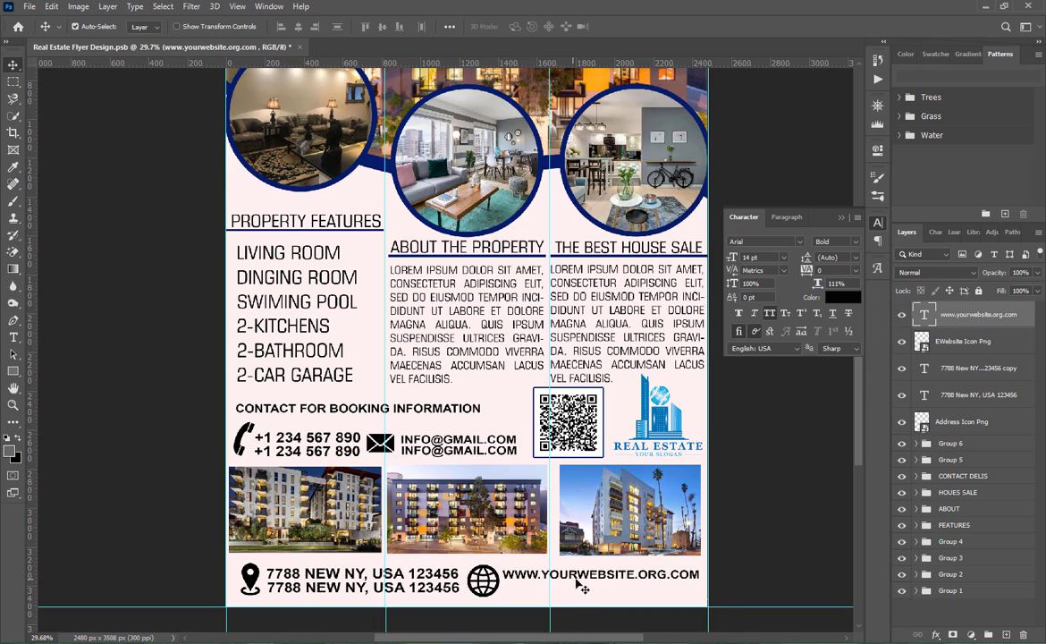
left_click_drag(581, 586, 581, 591)
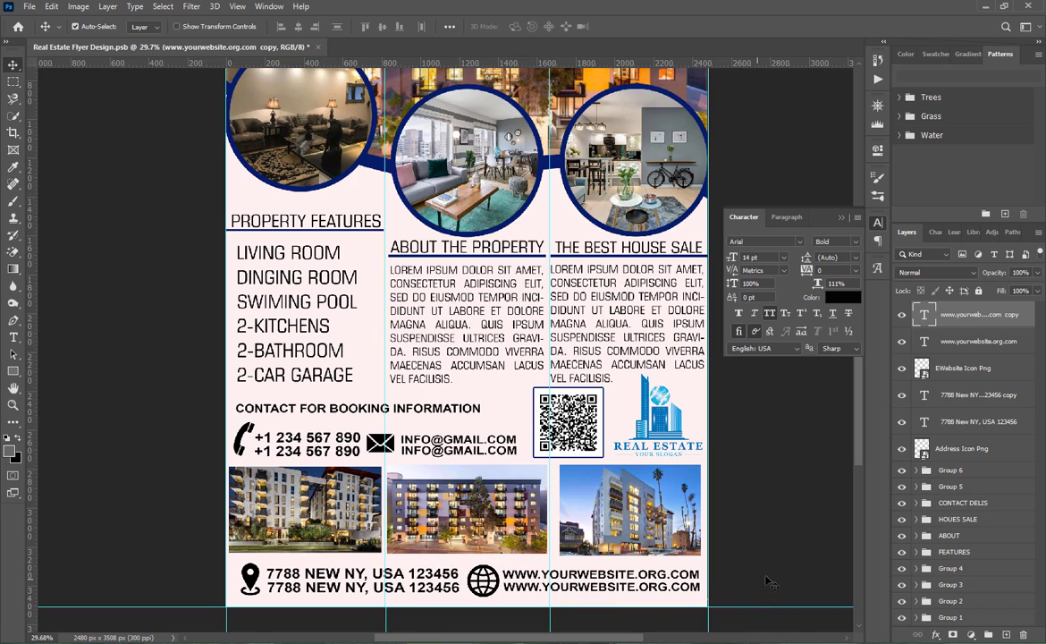
left_click(752, 543)
- Group all footer layers from Address Icon Png up to the second website line, and save the flyer with the Character settings closed
left_click(946, 454)
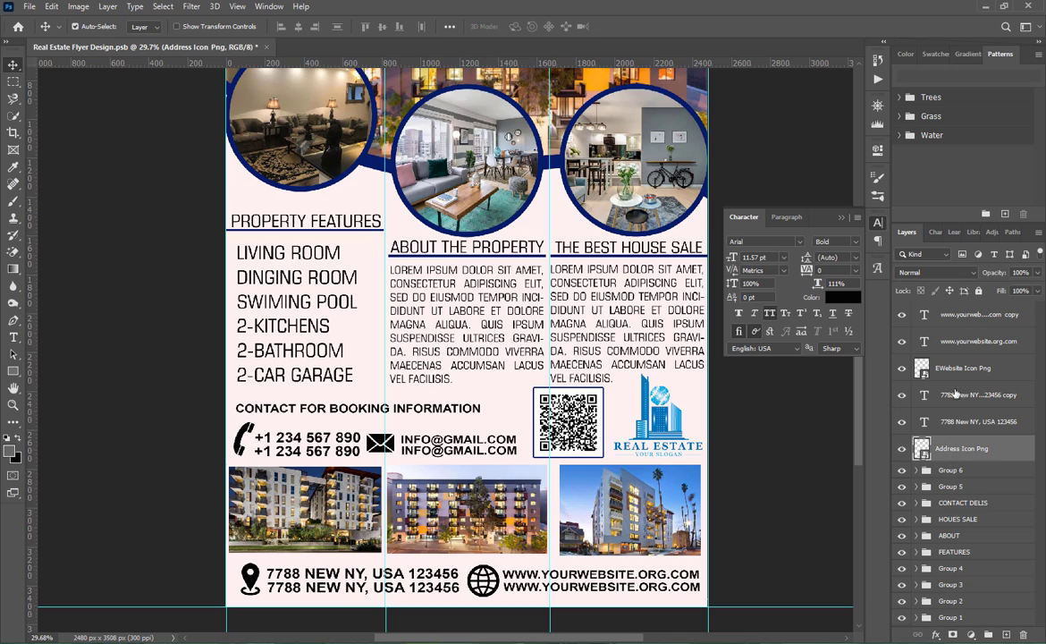
left_click(953, 320, "shift")
key("ctrl+g")
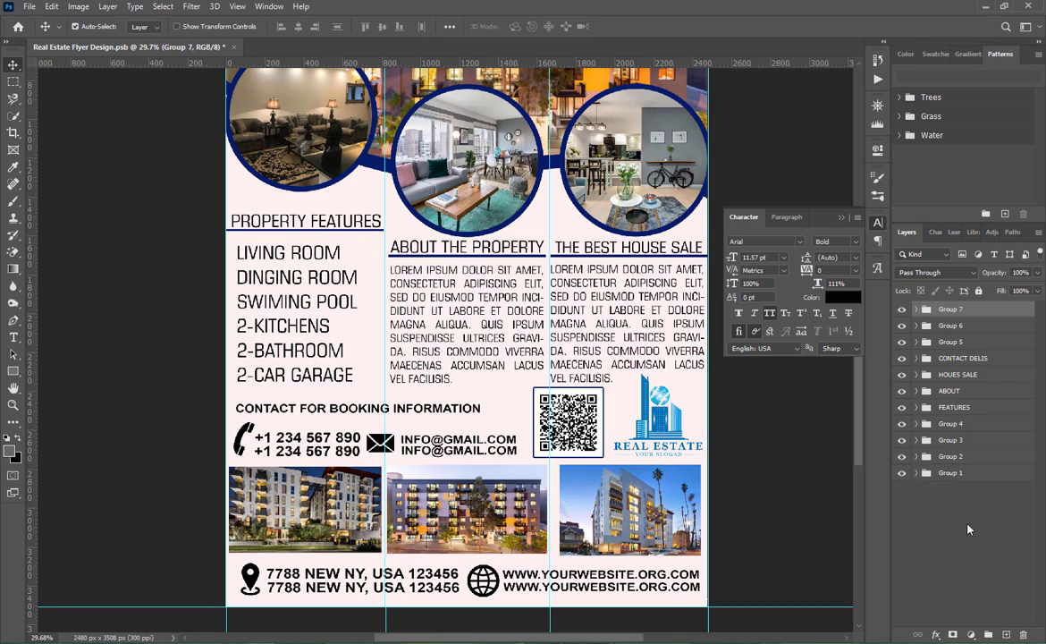
left_click(968, 529)
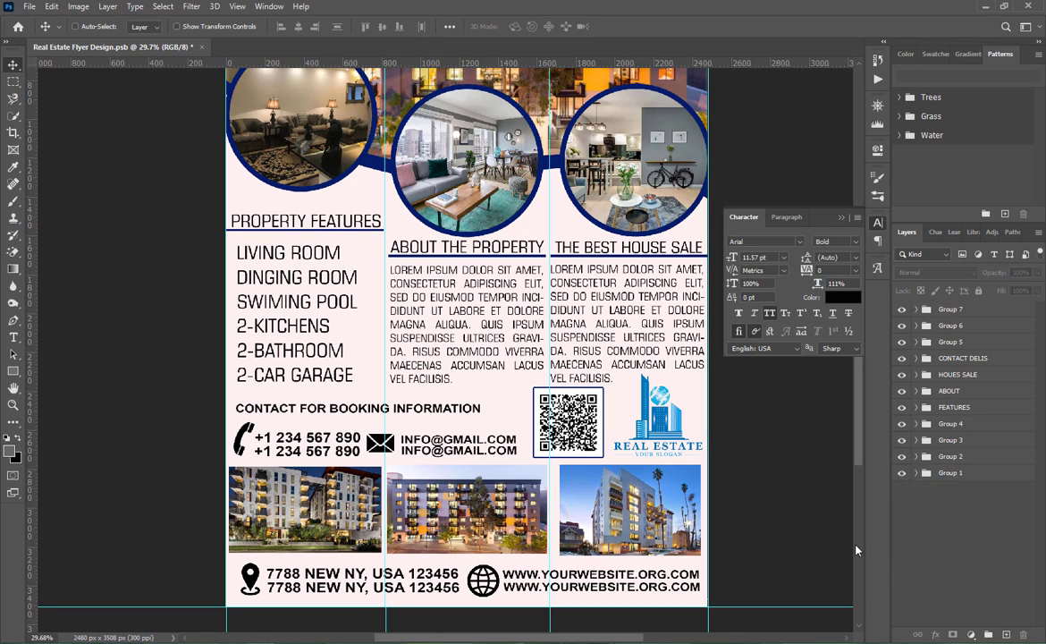
key("ctrl+s")
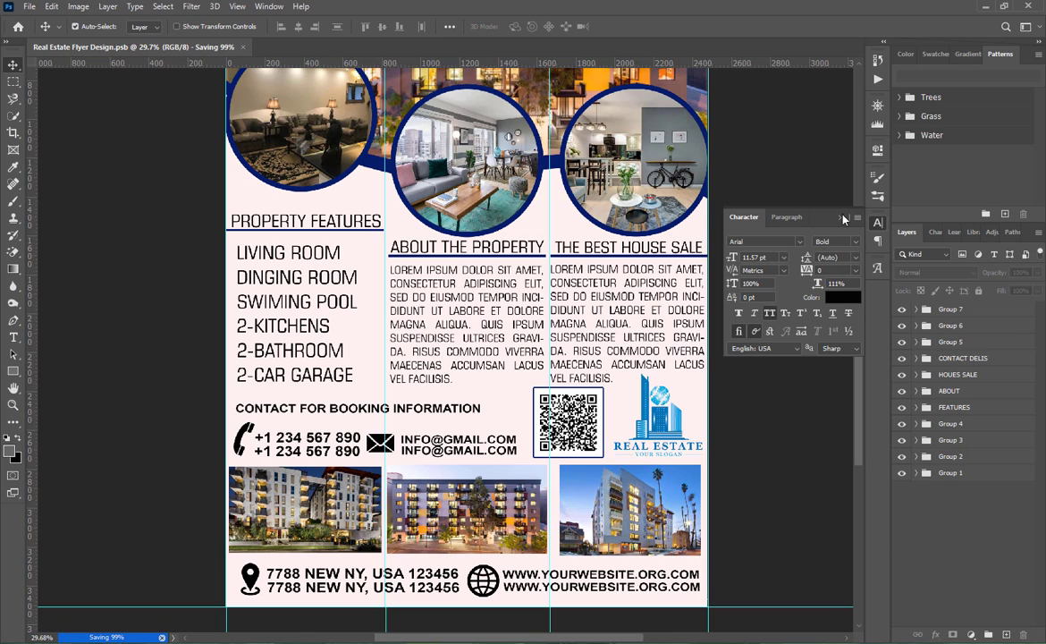
left_click(841, 219)
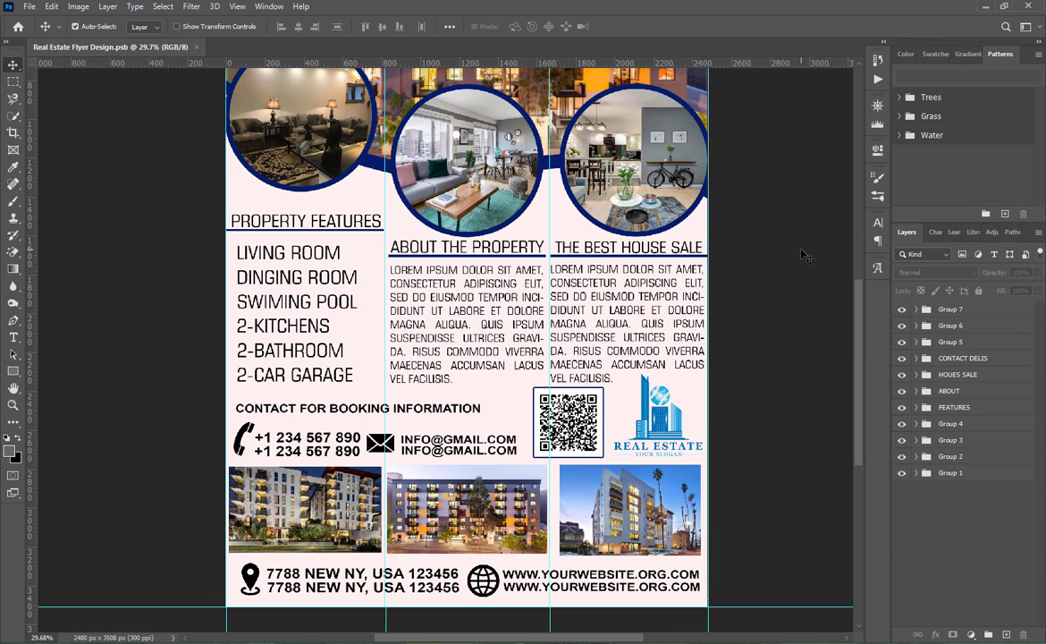
- Draw a full-width rectangle, about 2480 × 58 px, along the flyer's lower edge beneath the address and website footer
scroll(802, 255, "down", 2)
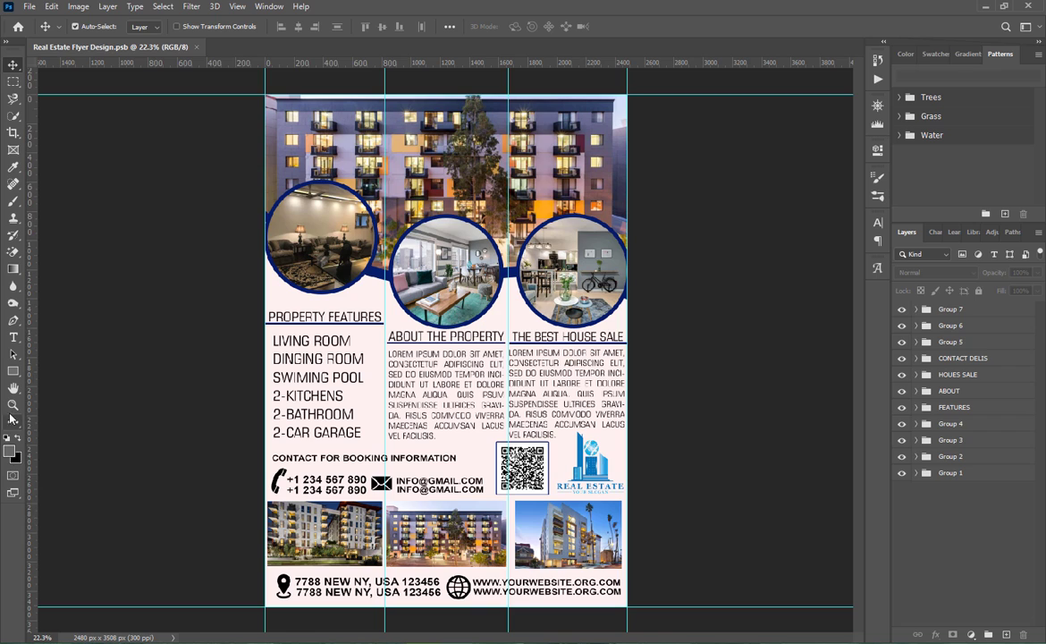
left_click(14, 370)
scroll(390, 527, "up", 2)
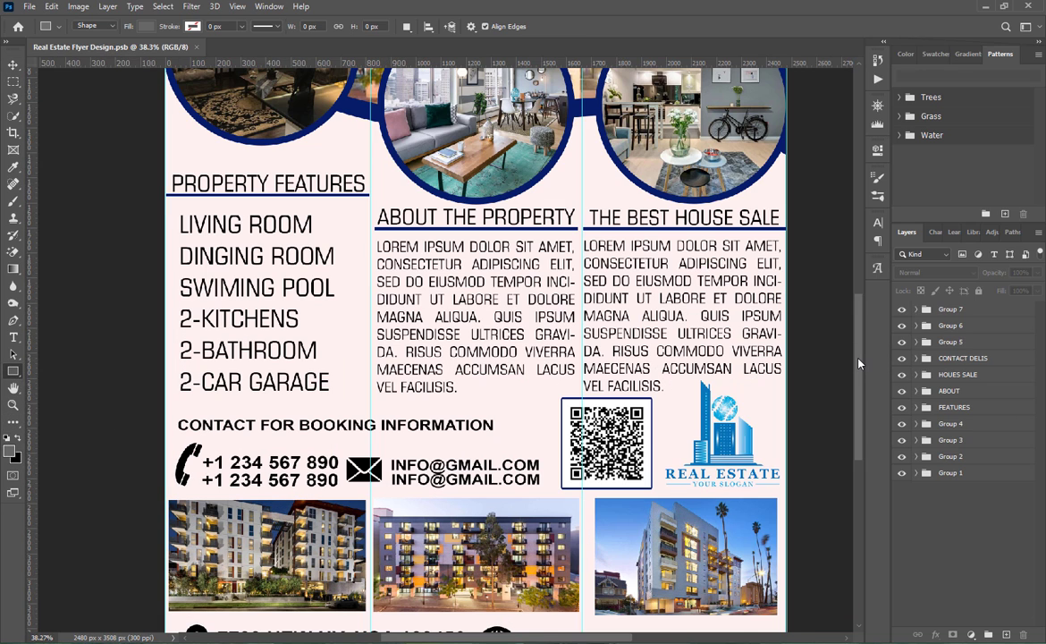
scroll(858, 363, "down", 5)
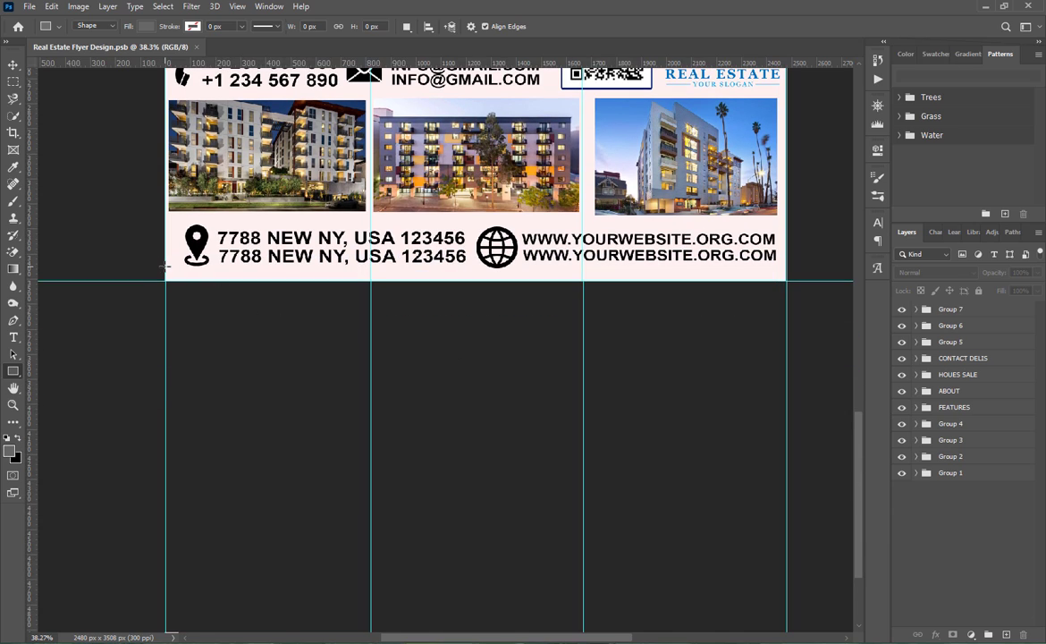
left_click_drag(165, 266, 785, 280)
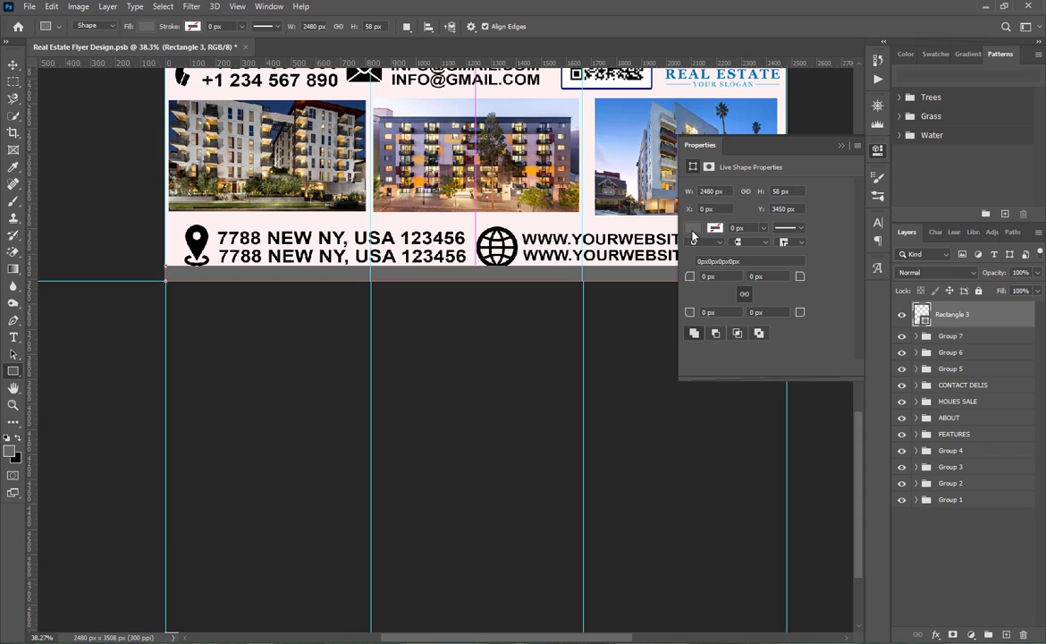
- Fill the new lower bar with the recently used navy blue and nudge it slightly down, clear of the footer icons
left_click(693, 229)
left_click(695, 295)
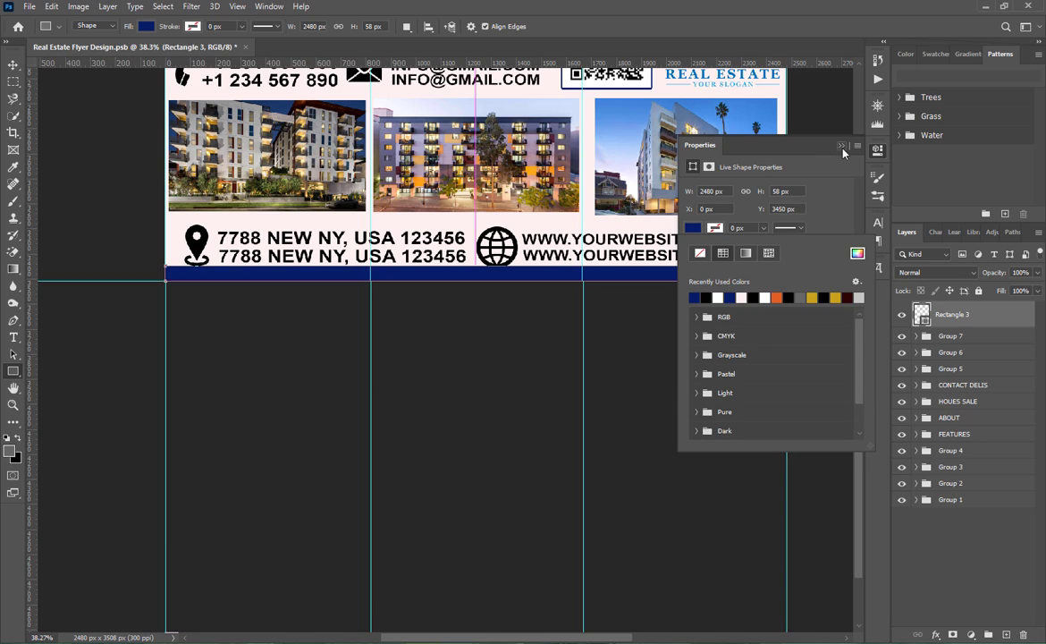
left_click(769, 135)
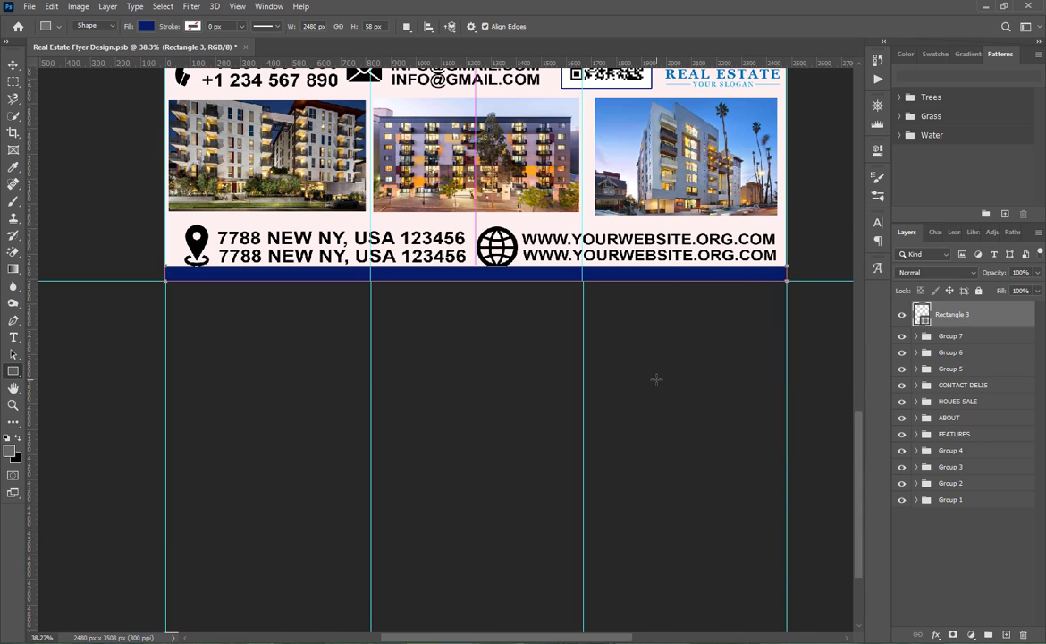
key("v")
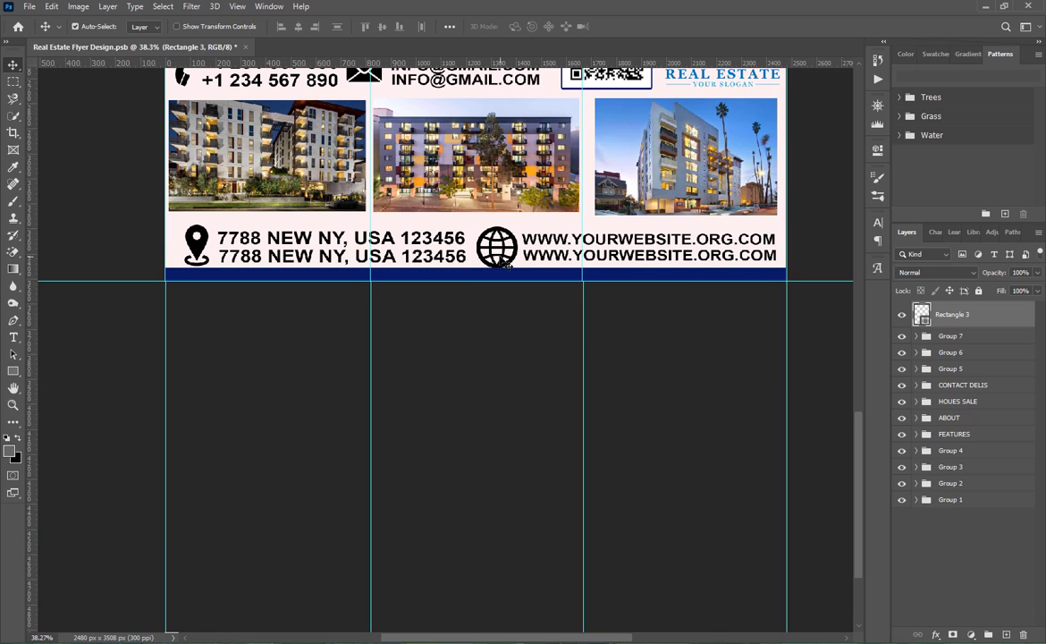
- Select the website globe icon, nudge it slightly up off the navy bar, and save the flyer
left_click(501, 258)
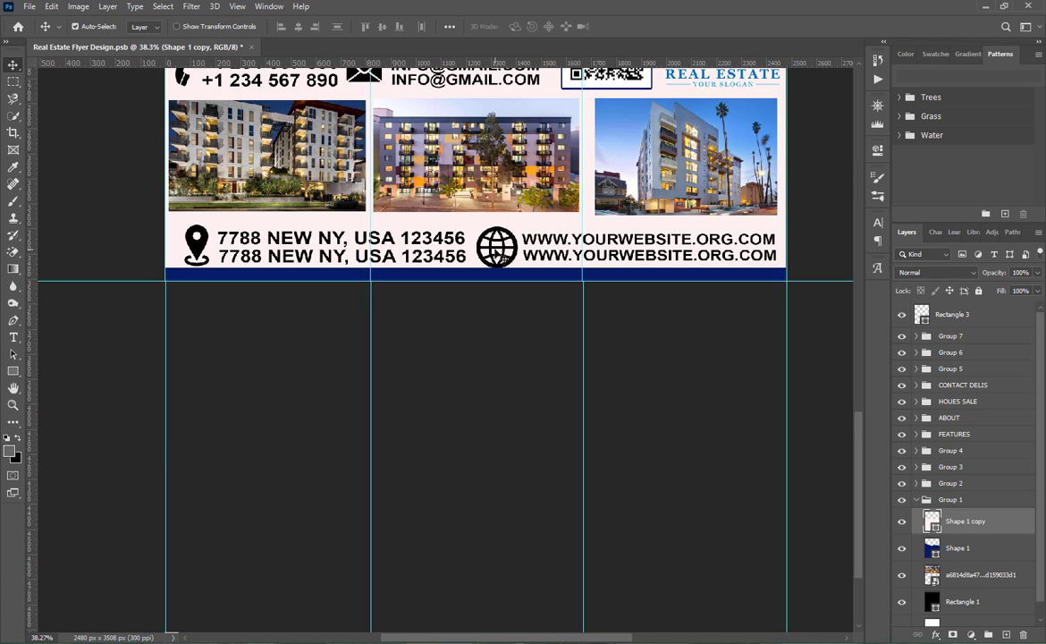
left_click(500, 254)
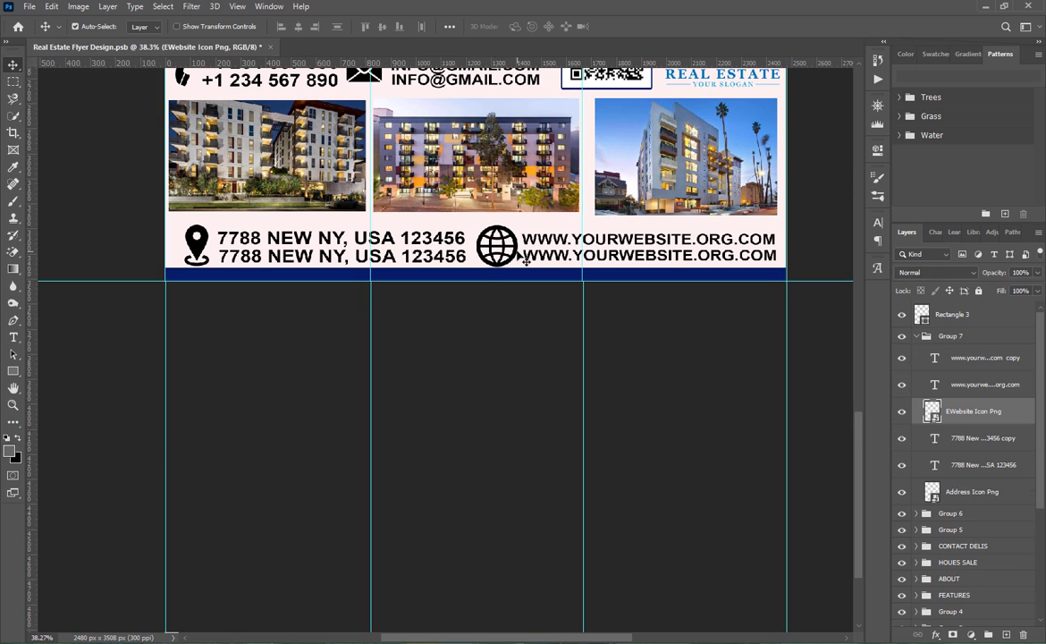
key("ctrl+s")
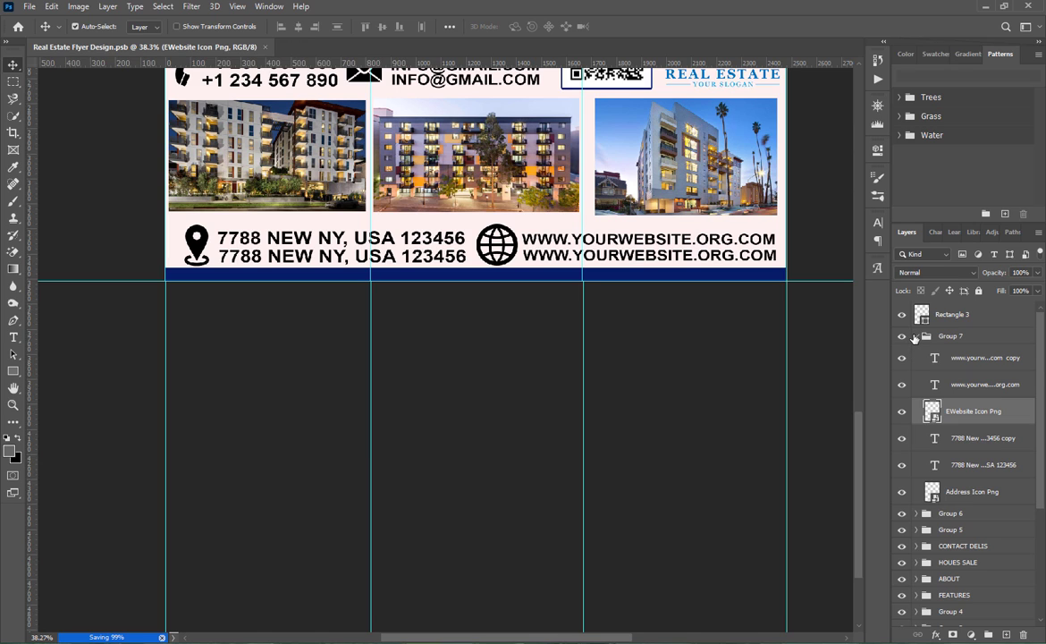
- Collapse Group 7 and Group 1 in the layer stack, closing the Layer Style dialog without changes, and deselect all layers
double_click(915, 338)
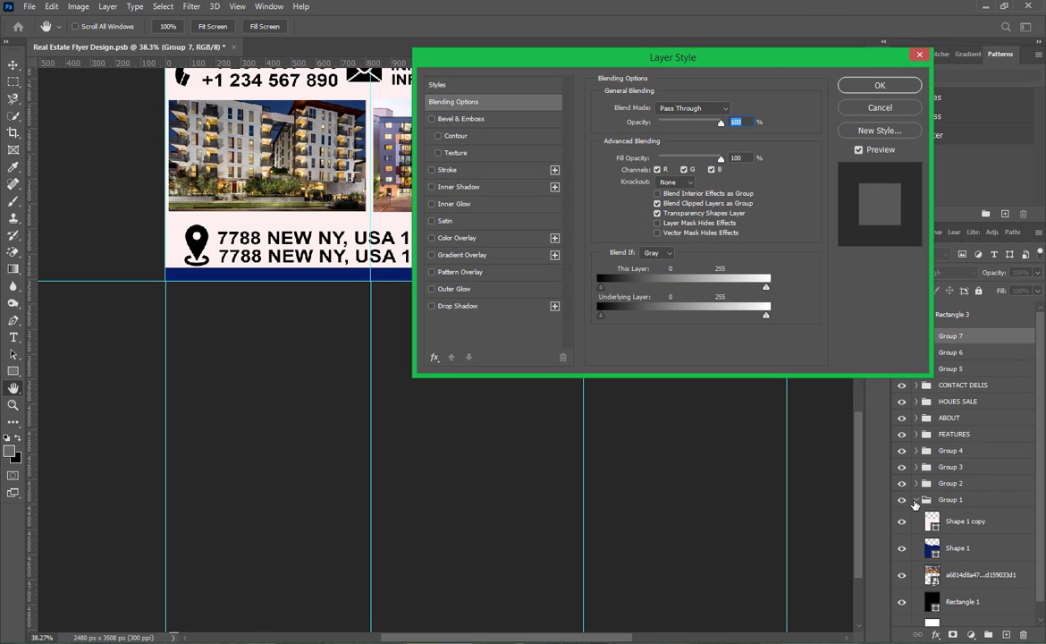
key("Return")
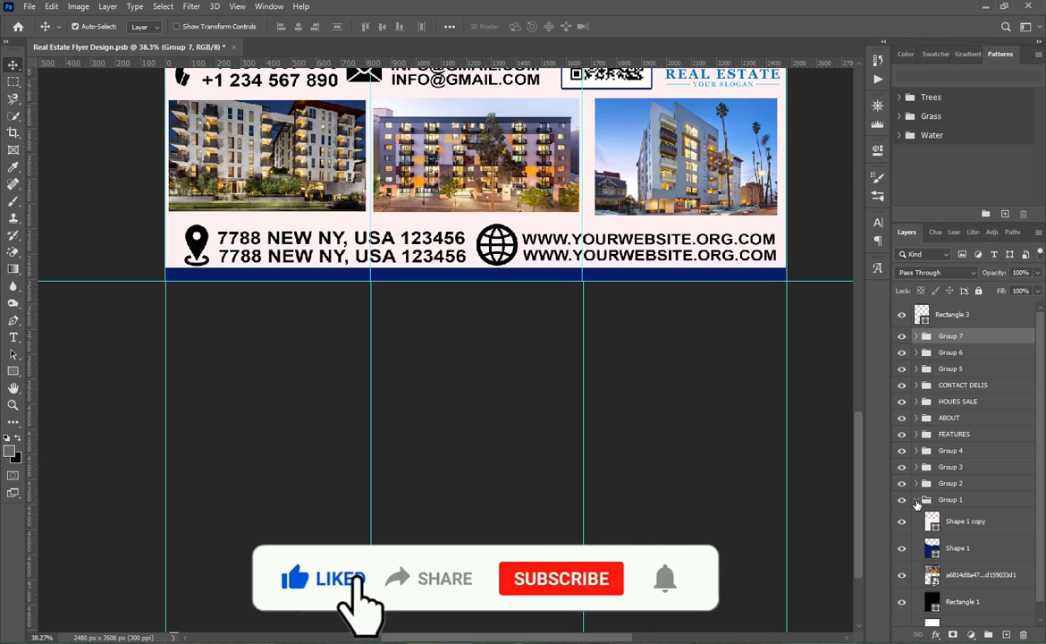
left_click(916, 500)
left_click(845, 448)
- Move the Rectangle 3 bar layer into Group 1 and check the group by toggling its visibility off and on
scroll(483, 335, "up", 3)
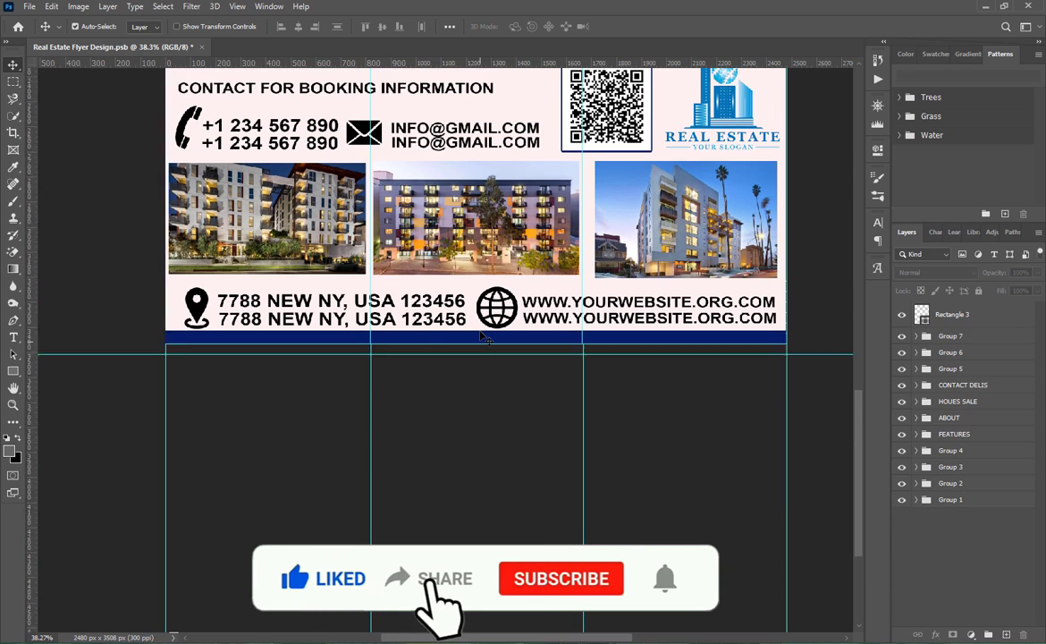
scroll(483, 335, "up", 2)
scroll(445, 310, "down", 2)
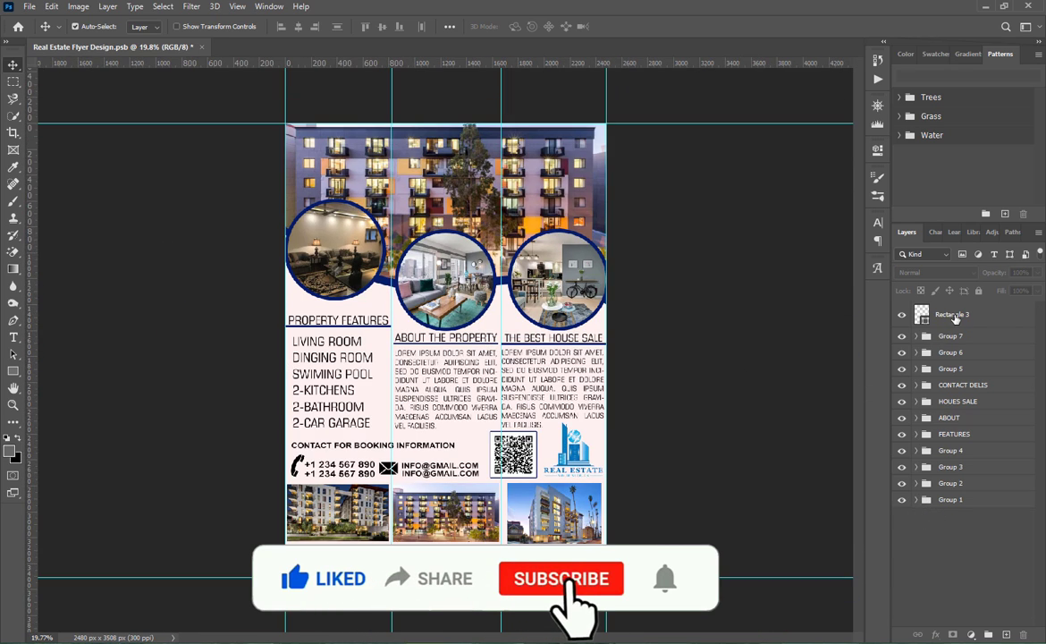
left_click_drag(955, 319, 949, 503)
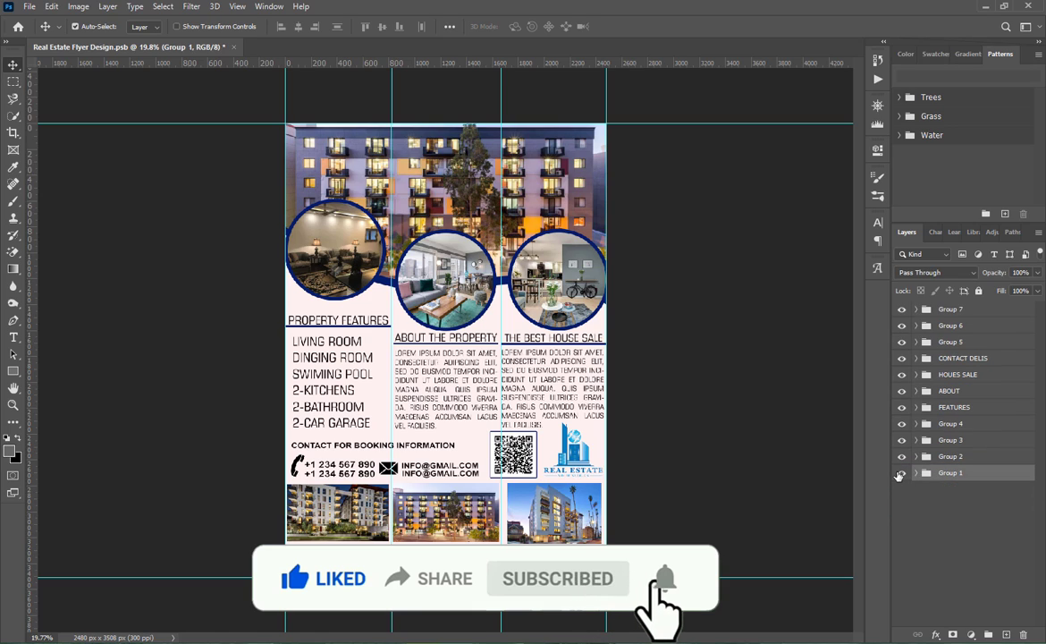
left_click(901, 473)
left_click(901, 473)
- Save the flyer with no layer selected and quick-export it to the Youtube Channel folder as Real Estate Flyer Design
left_click(732, 371)
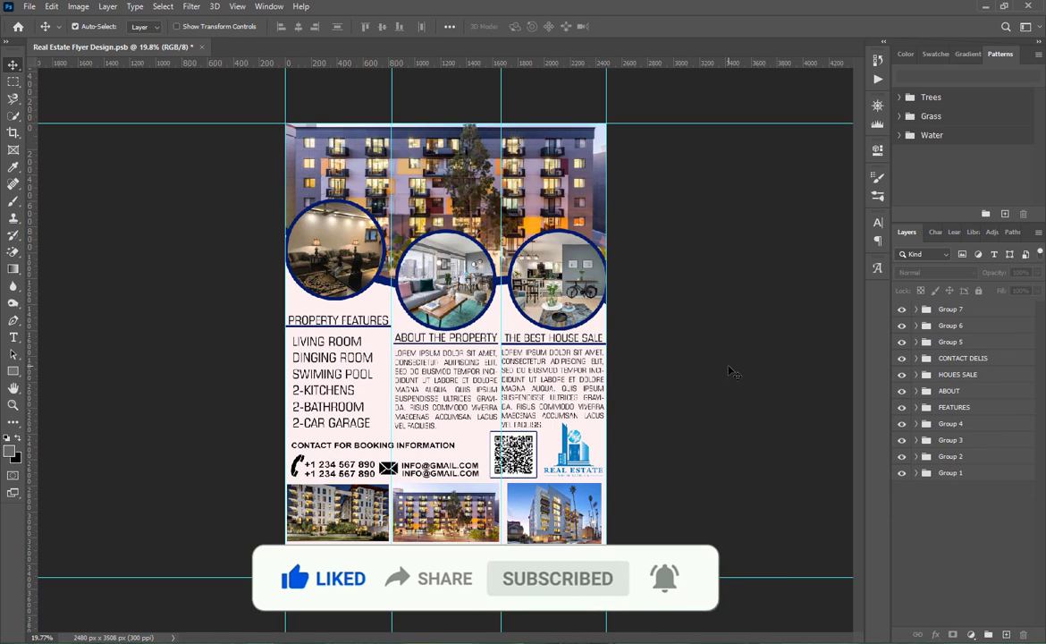
key("ctrl+s")
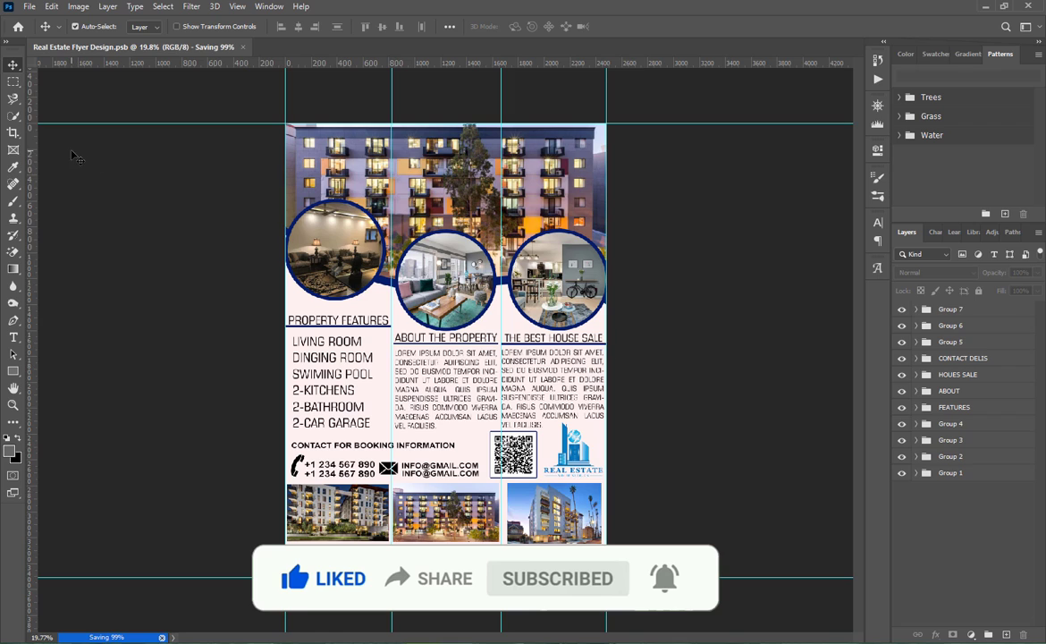
key("alt+f")
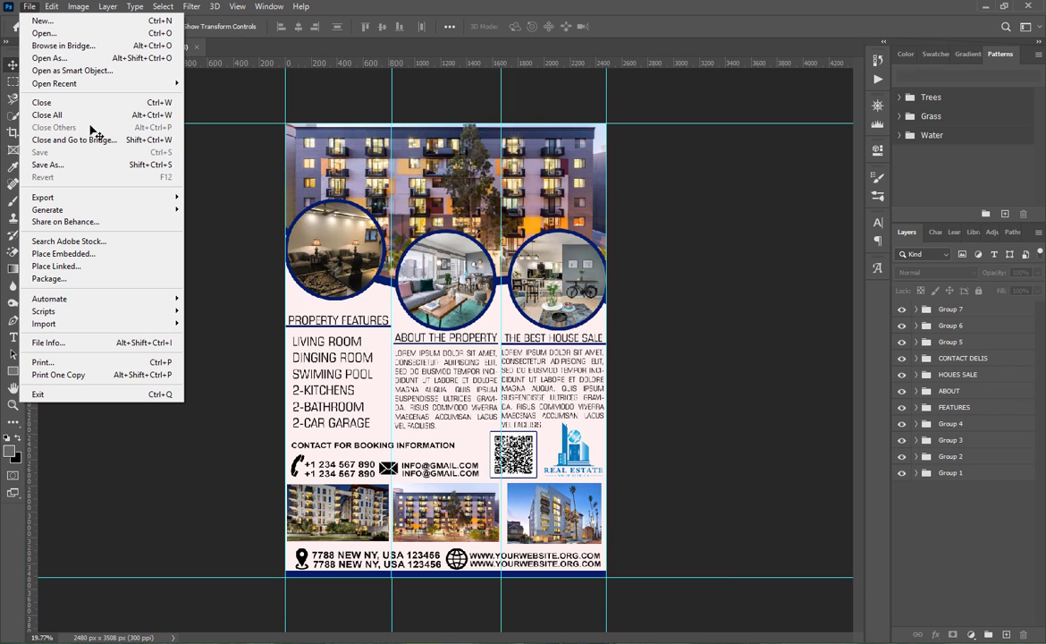
mouse_move(148, 199)
left_click(221, 198)
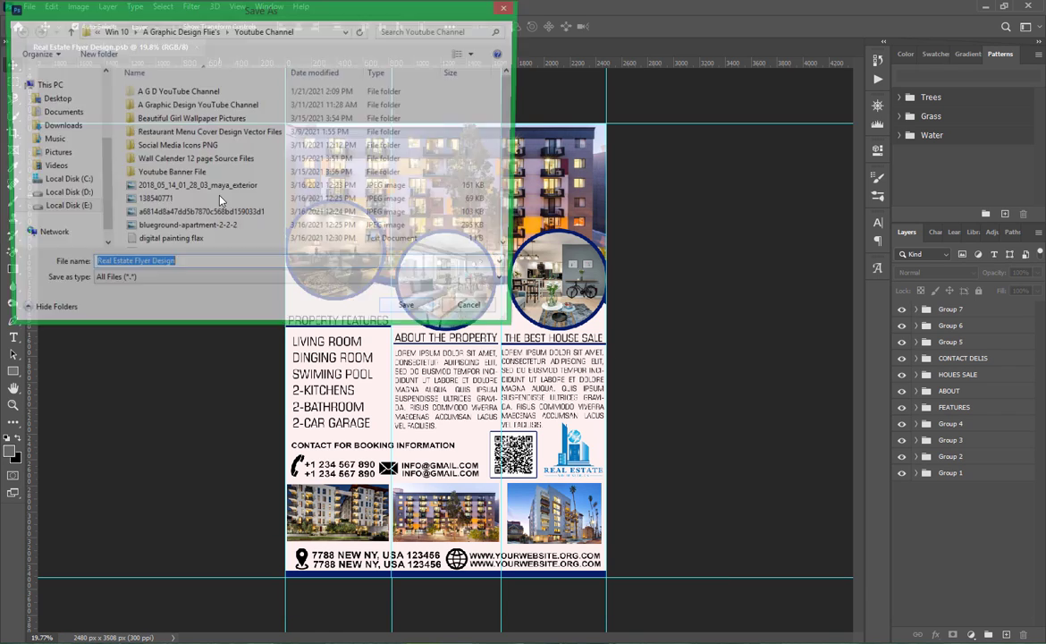
left_click(412, 313)
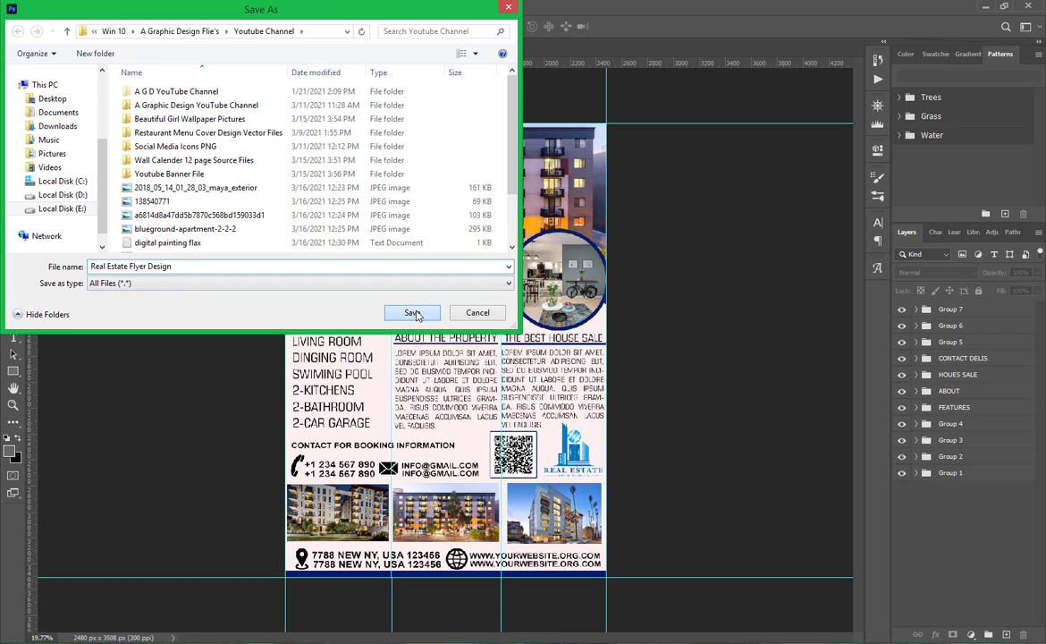